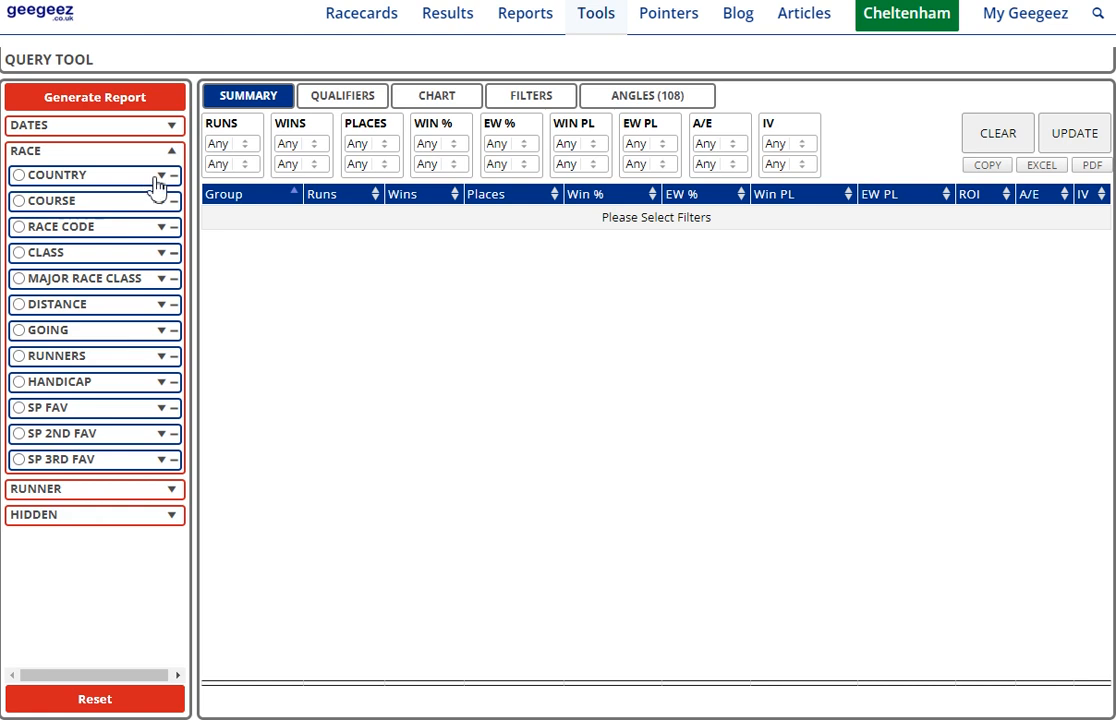
# Include both UK and IRE races and restrict the race code to FLAT TURF
pyautogui.click(25, 207)
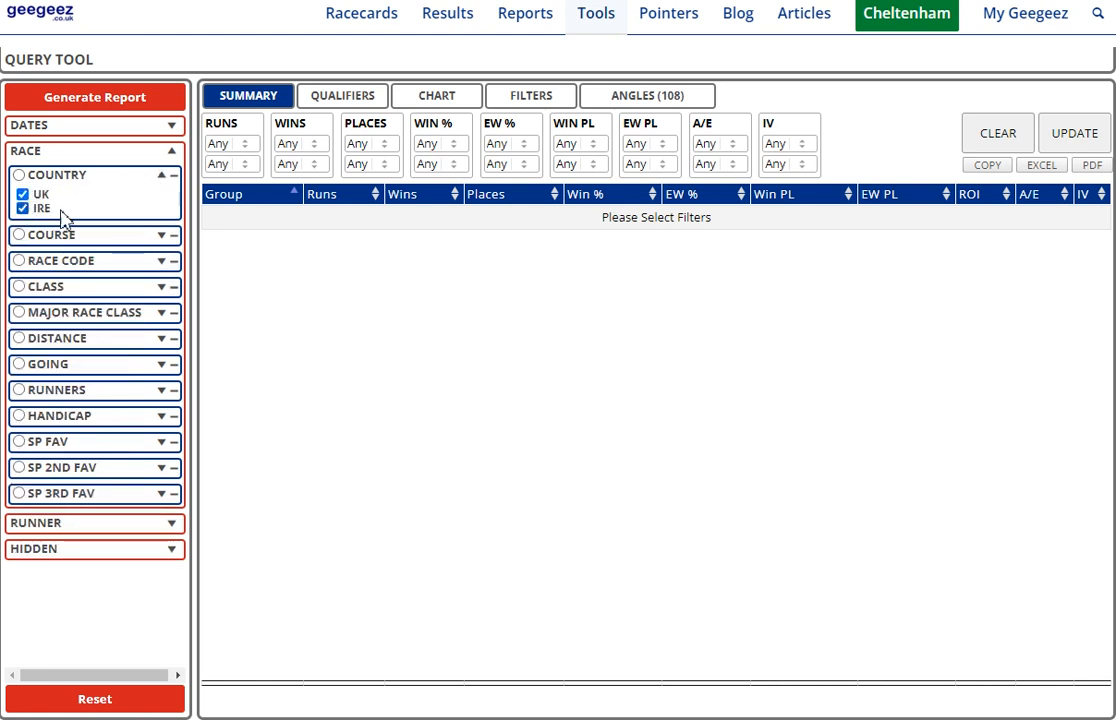
pyautogui.click(161, 260)
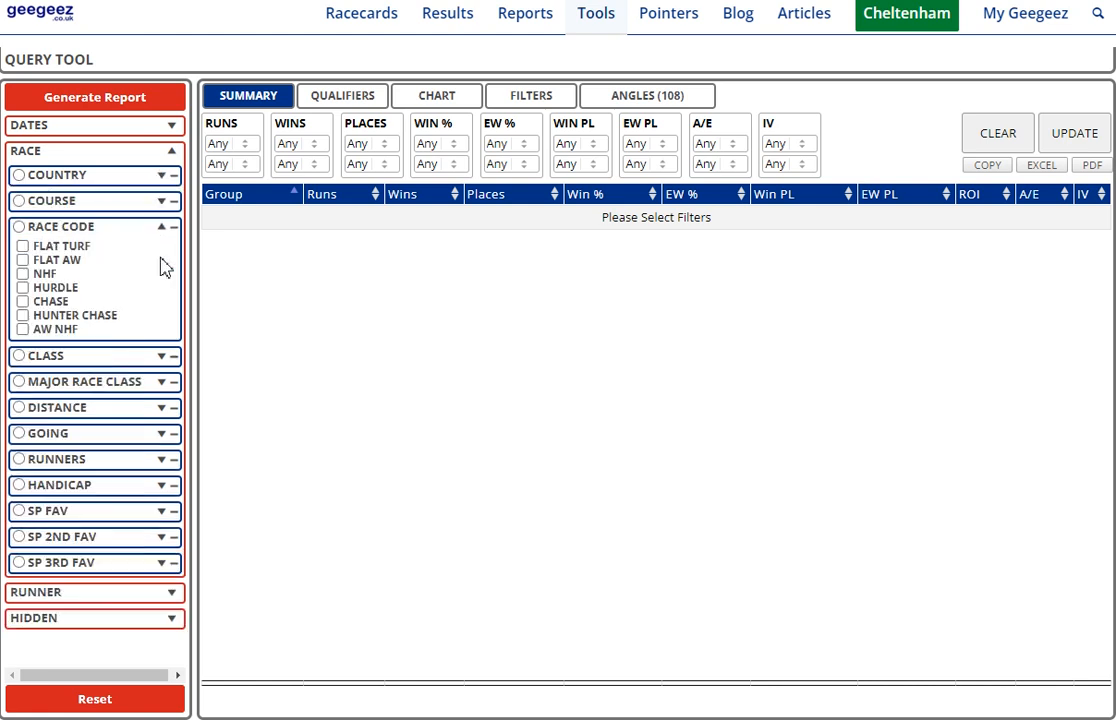
pyautogui.click(22, 245)
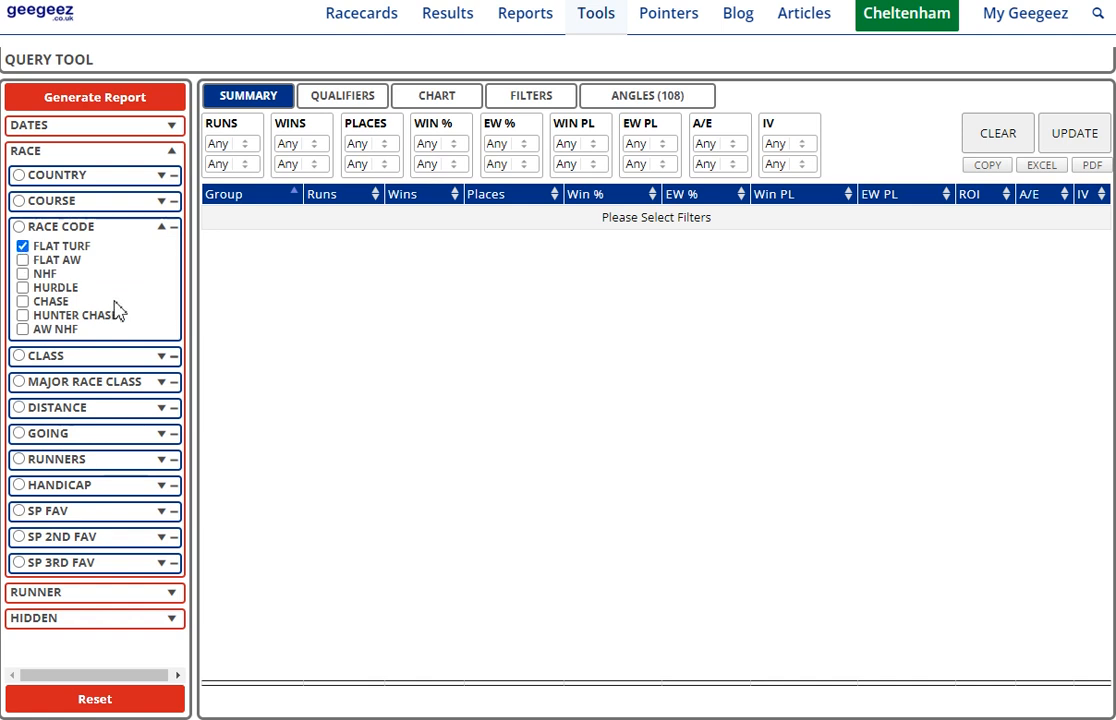
# Restrict the major race class filter to G1 and G2 races
pyautogui.click(161, 382)
pyautogui.click(22, 298)
pyautogui.click(23, 311)
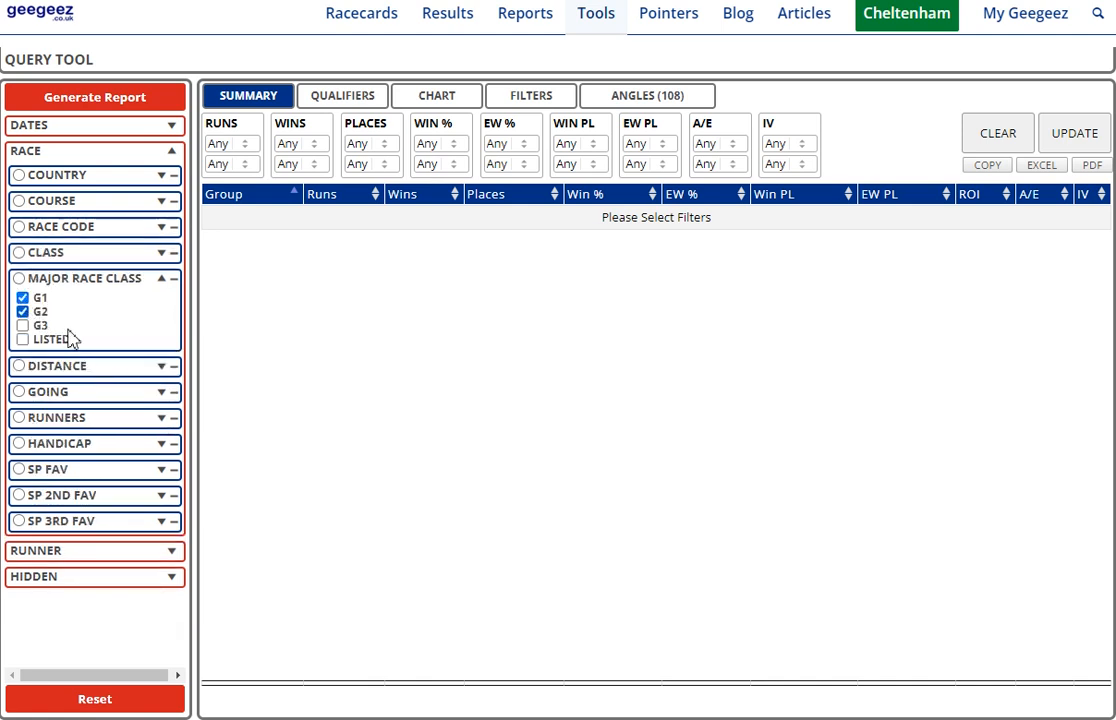
# Limit the query to NON HANDICAP races and group the report by SIRE
pyautogui.click(166, 447)
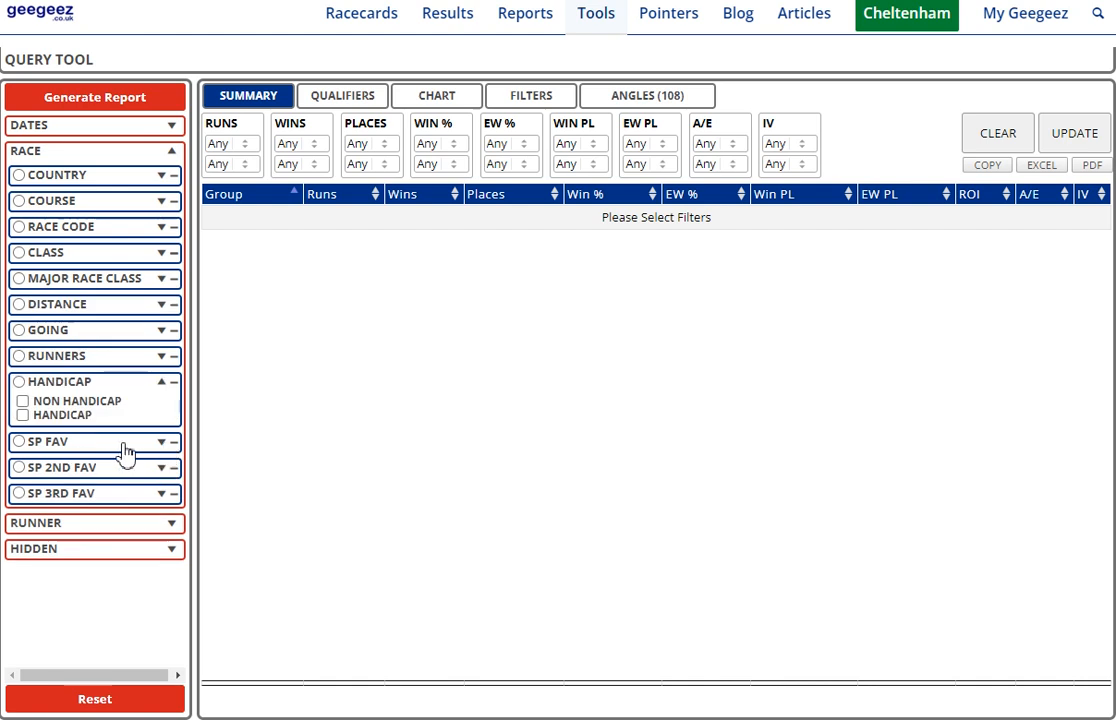
pyautogui.click(22, 400)
pyautogui.click(168, 522)
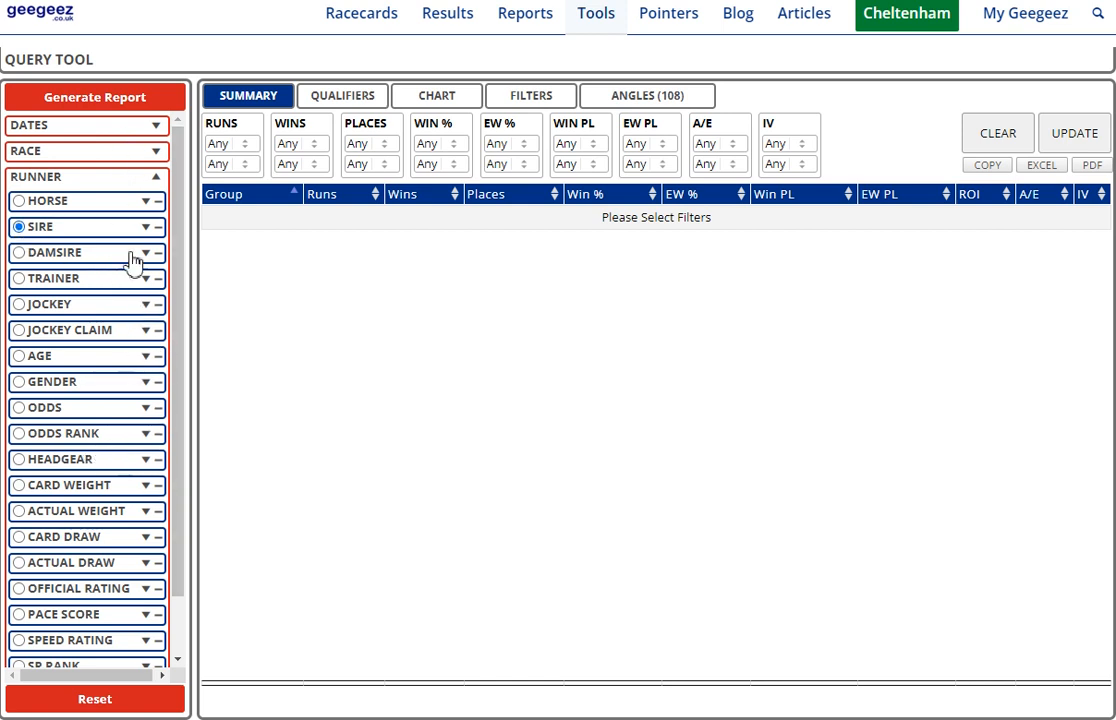
# Set the race distance range from 1m 2f to 1m 5f and generate the report
pyautogui.click(128, 150)
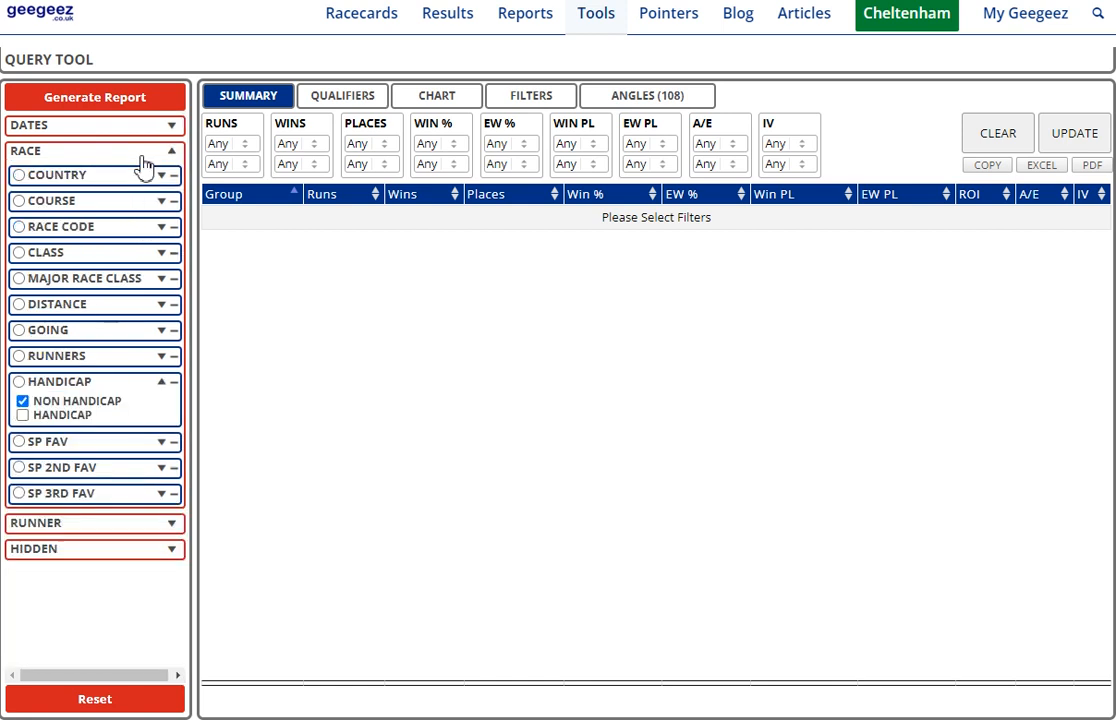
pyautogui.click(146, 306)
pyautogui.click(150, 331)
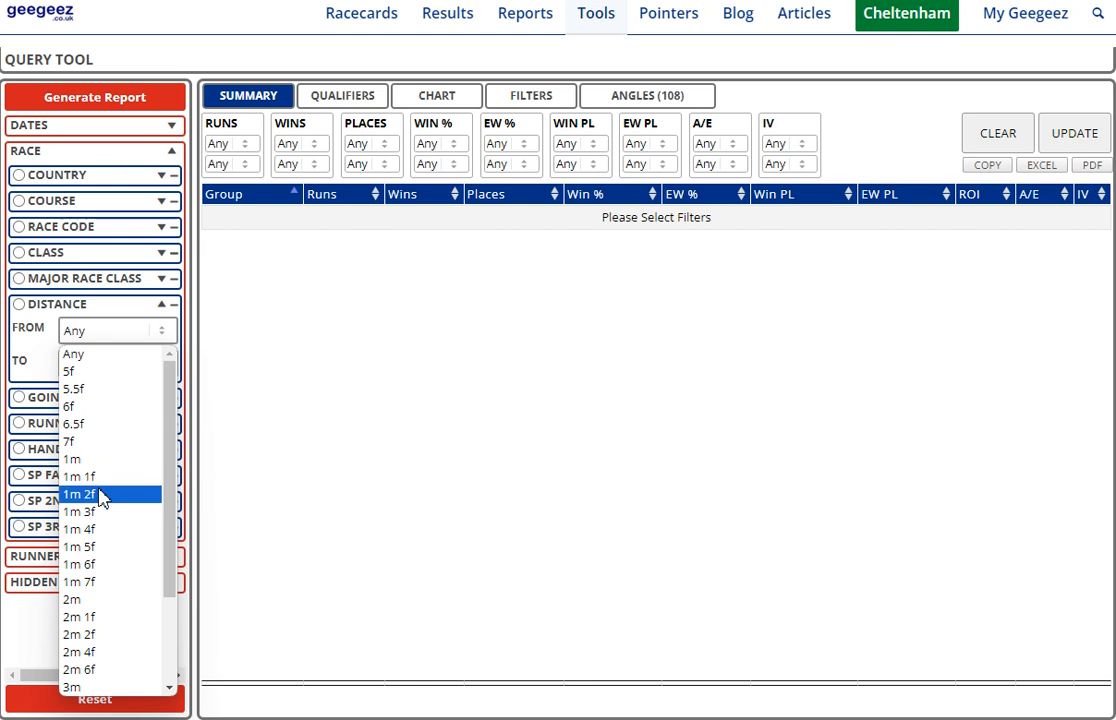
pyautogui.click(103, 498)
pyautogui.click(166, 366)
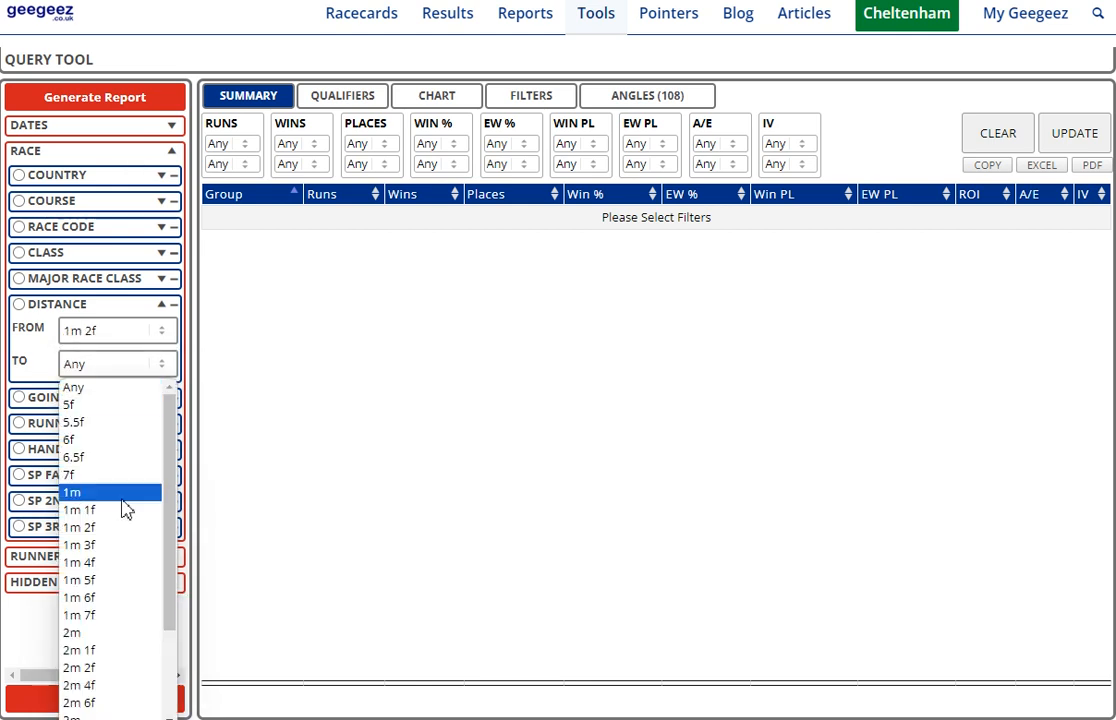
pyautogui.click(112, 581)
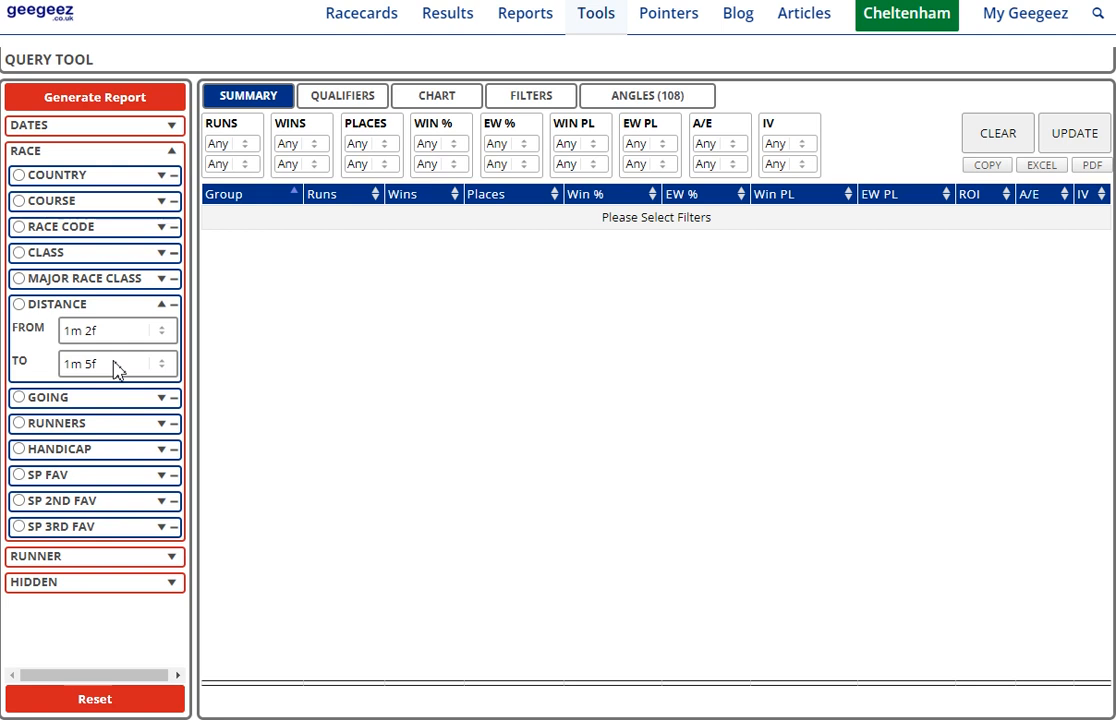
pyautogui.click(89, 104)
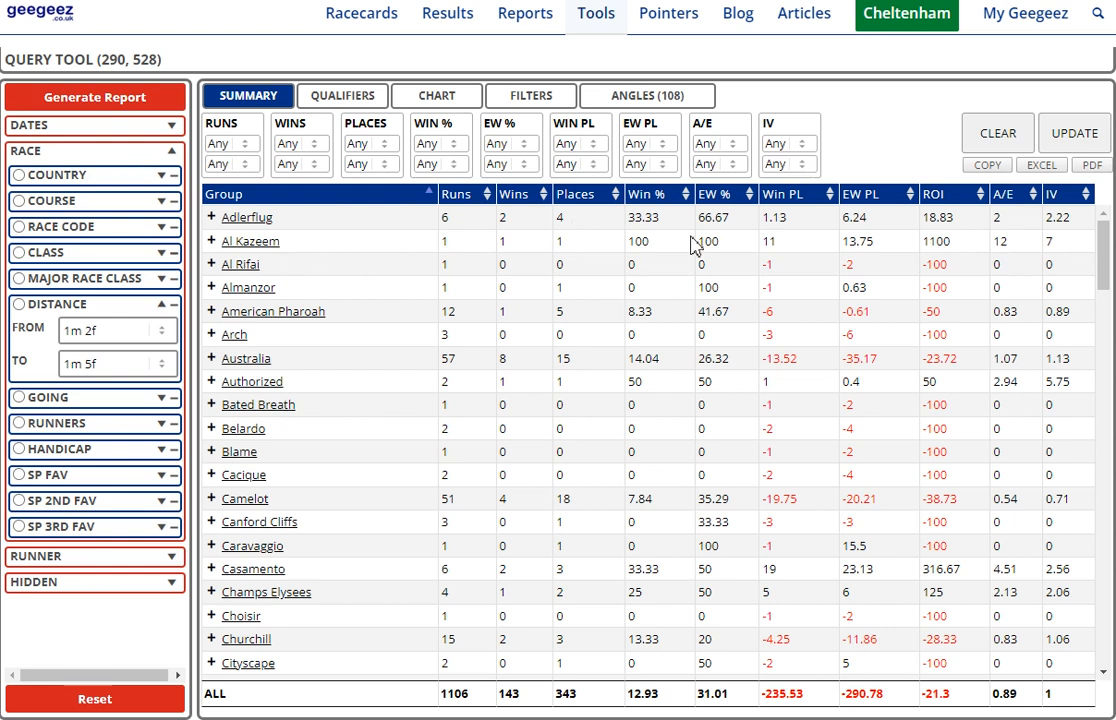
# Filter the results to a minimum A/E of 1 and a minimum IV of 1.25, and update the table
pyautogui.click(727, 149)
pyautogui.click(640, 196)
pyautogui.click(805, 148)
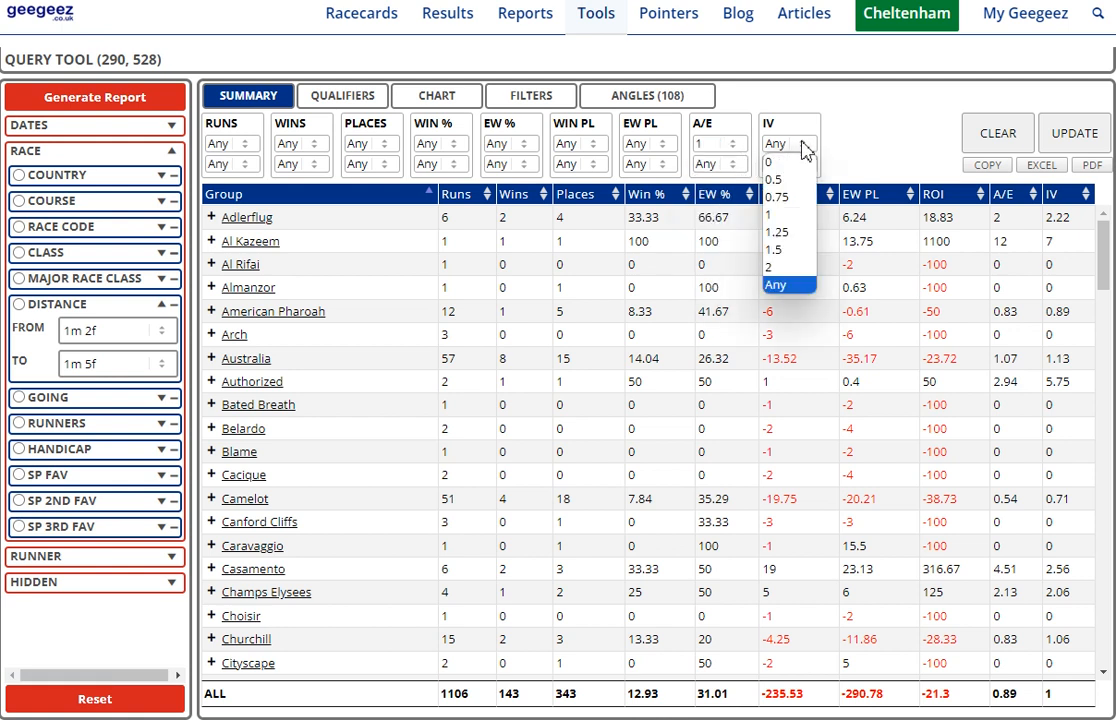
pyautogui.click(797, 226)
pyautogui.click(1066, 148)
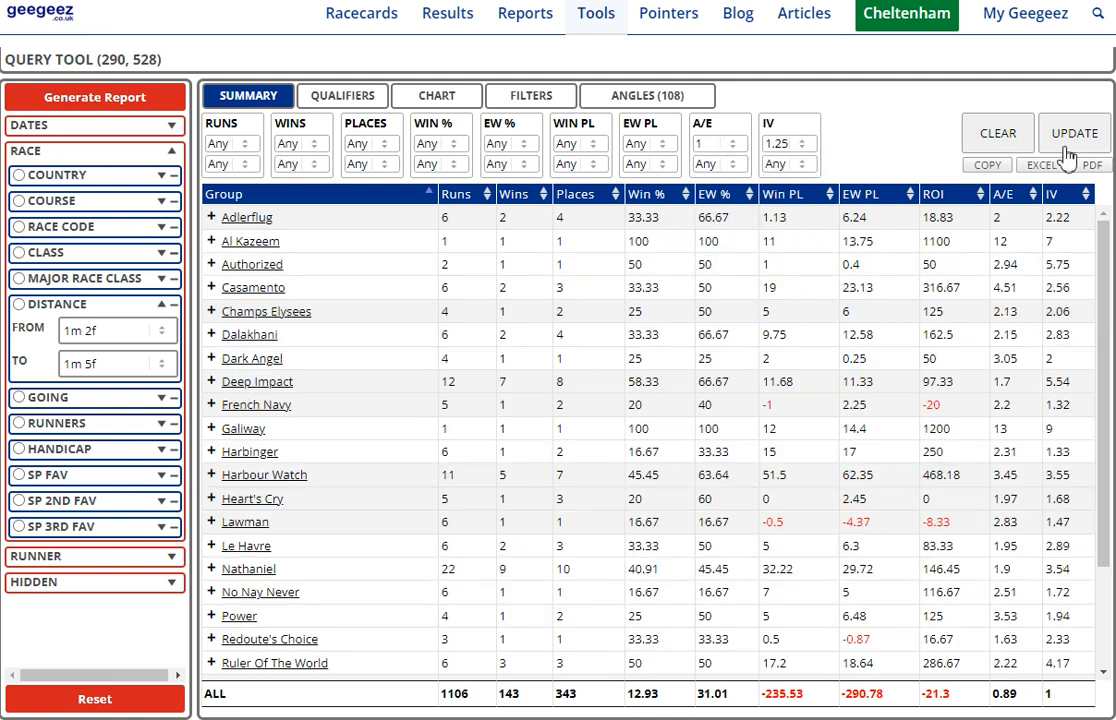
# Add every sire in the filtered results, from Adlerflug to Wootton Bassett, to the query filters and regenerate the report
pyautogui.scroll(-3, 637, 328)
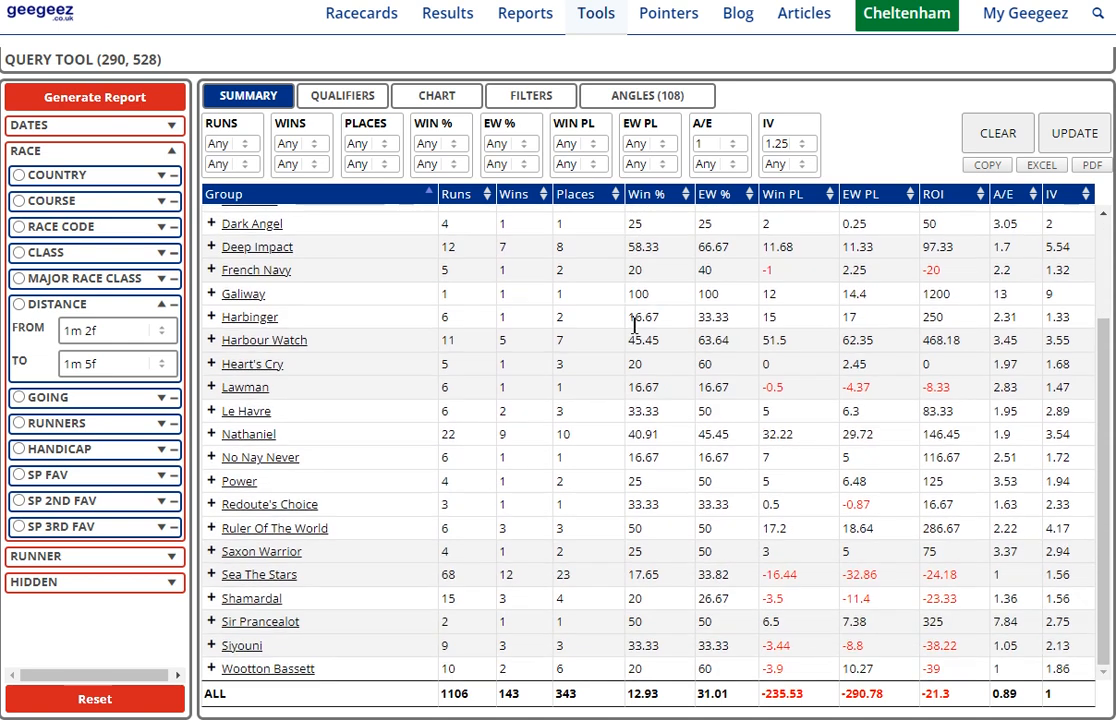
pyautogui.scroll(3, 634, 325)
pyautogui.scroll(-3, 432, 379)
pyautogui.scroll(3, 432, 379)
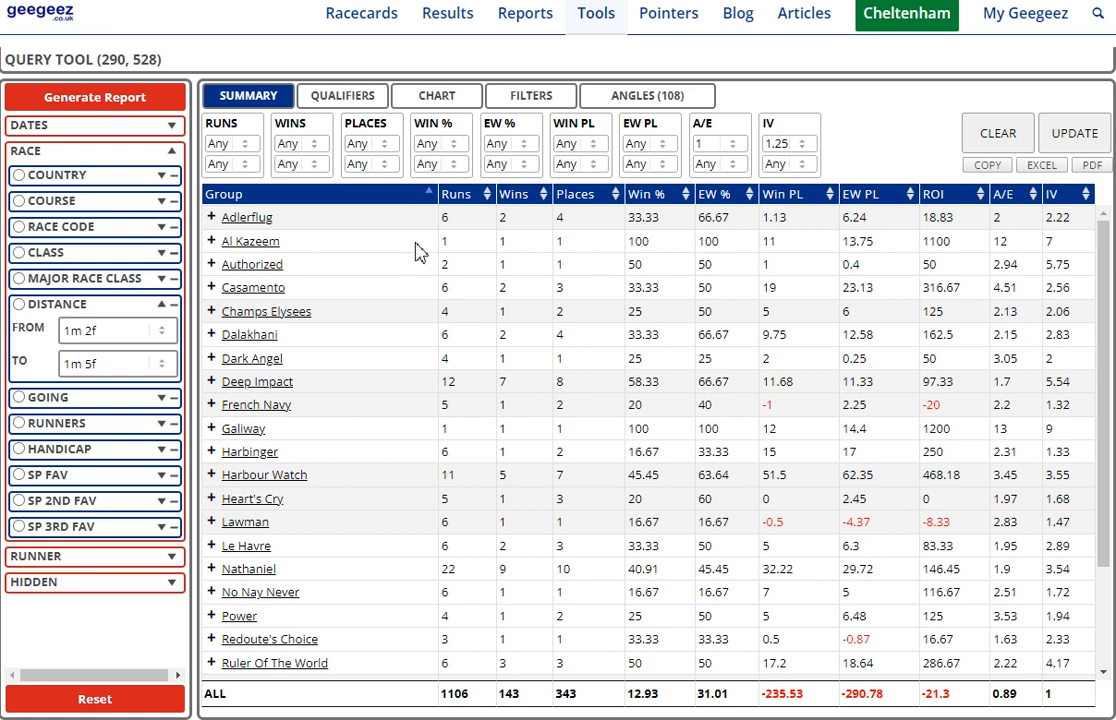
pyautogui.click(211, 241)
pyautogui.click(211, 264)
pyautogui.click(211, 287)
pyautogui.click(211, 311)
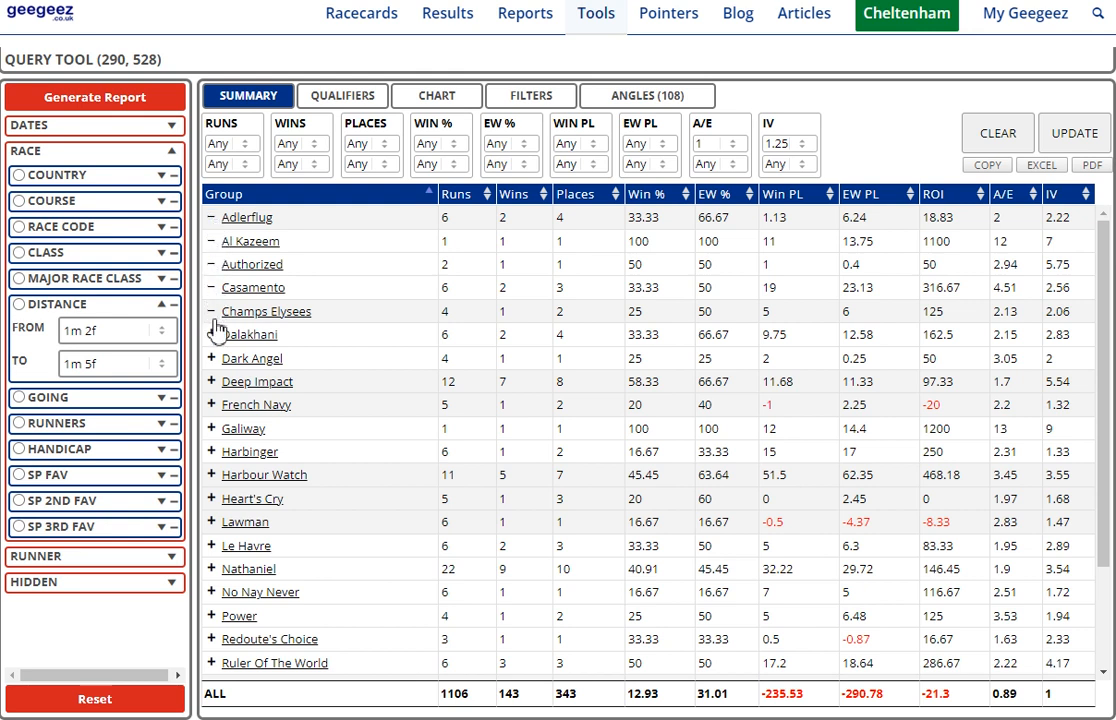
pyautogui.click(211, 334)
pyautogui.click(211, 358)
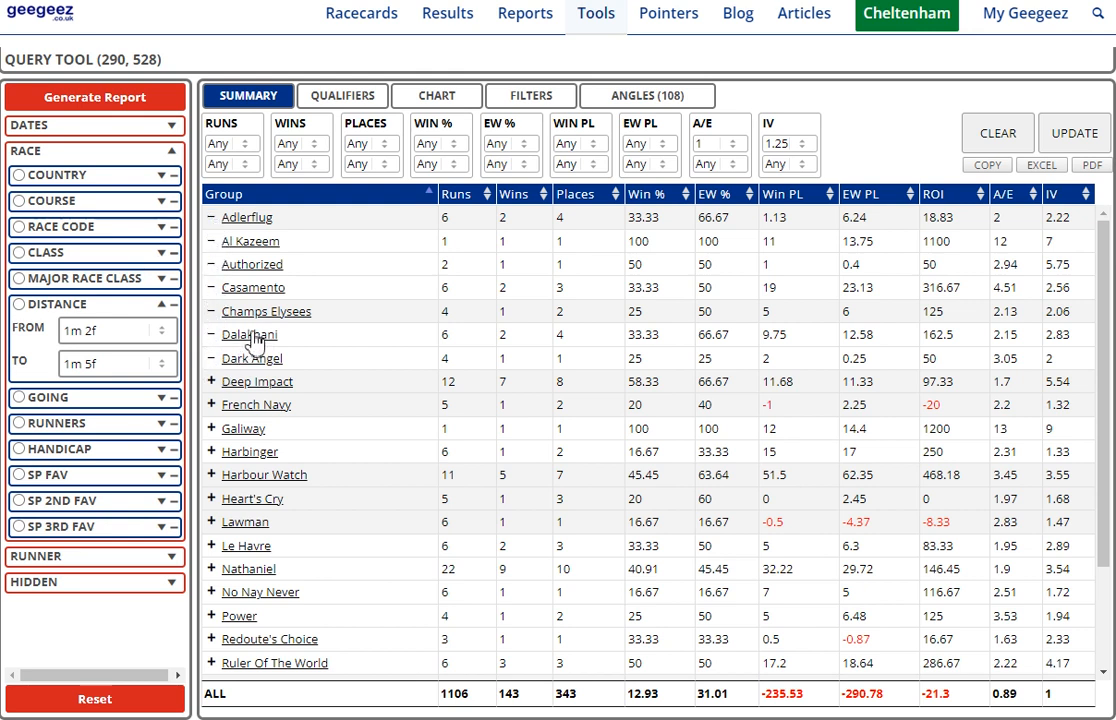
pyautogui.click(211, 381)
pyautogui.click(211, 404)
pyautogui.click(211, 428)
pyautogui.click(211, 451)
pyautogui.click(211, 475)
pyautogui.click(211, 498)
pyautogui.click(211, 521)
pyautogui.click(211, 545)
pyautogui.click(211, 568)
pyautogui.scroll(-2, 344, 548)
pyautogui.click(211, 458)
pyautogui.click(212, 481)
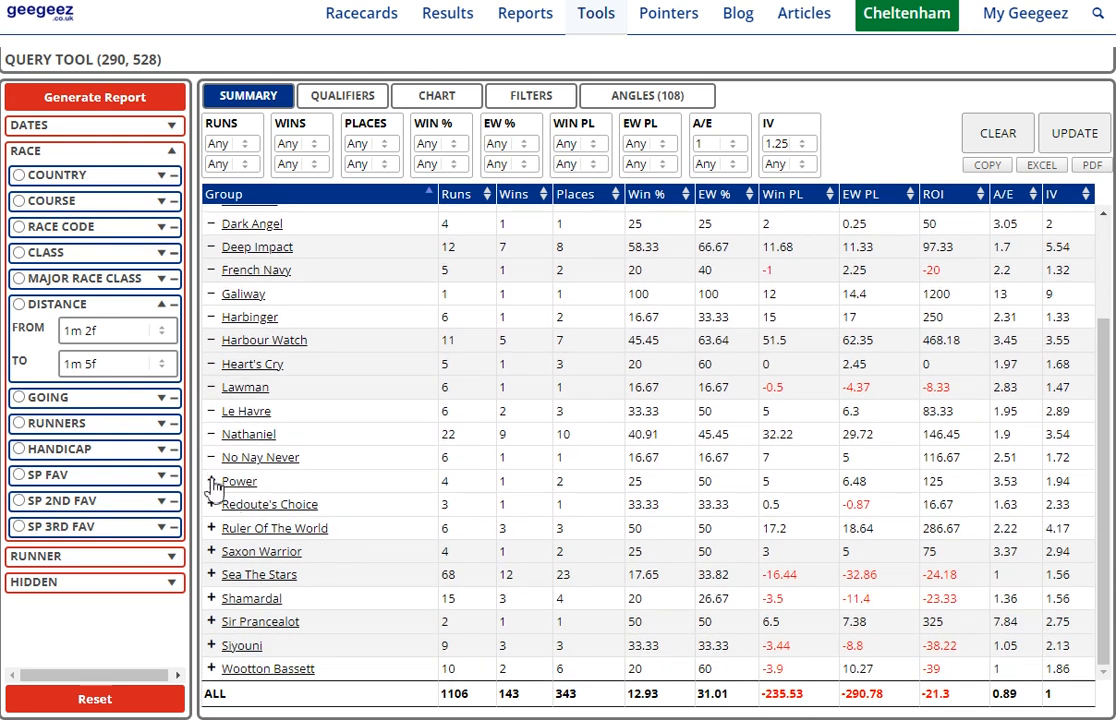
pyautogui.click(212, 504)
pyautogui.click(212, 528)
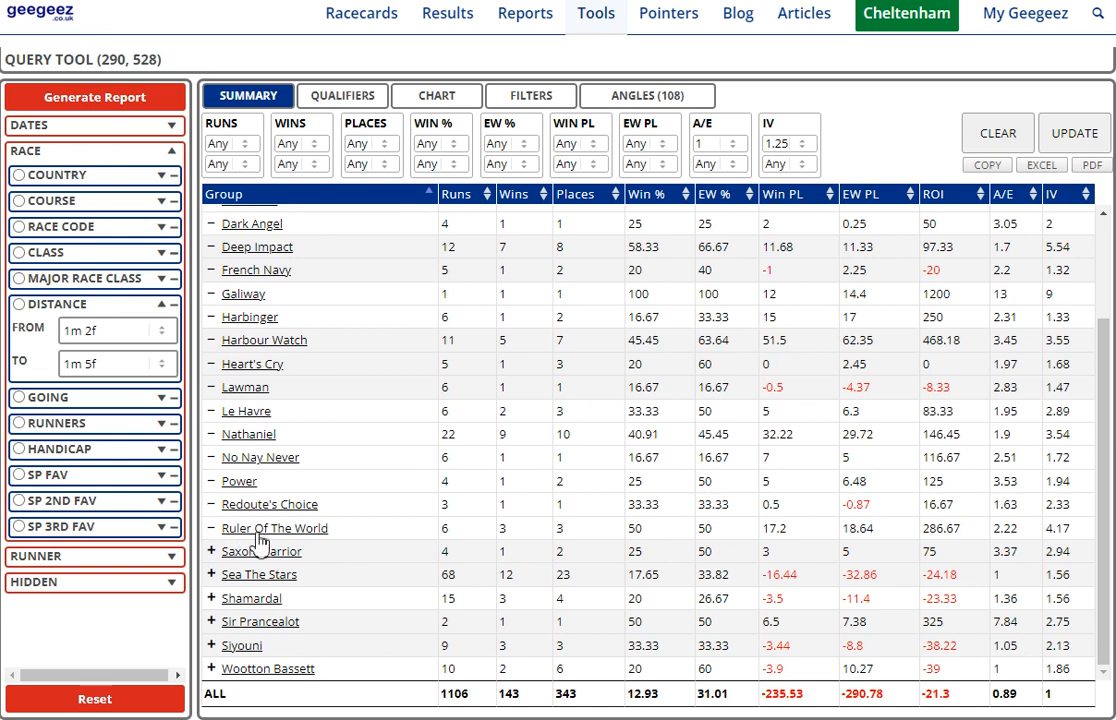
pyautogui.click(212, 551)
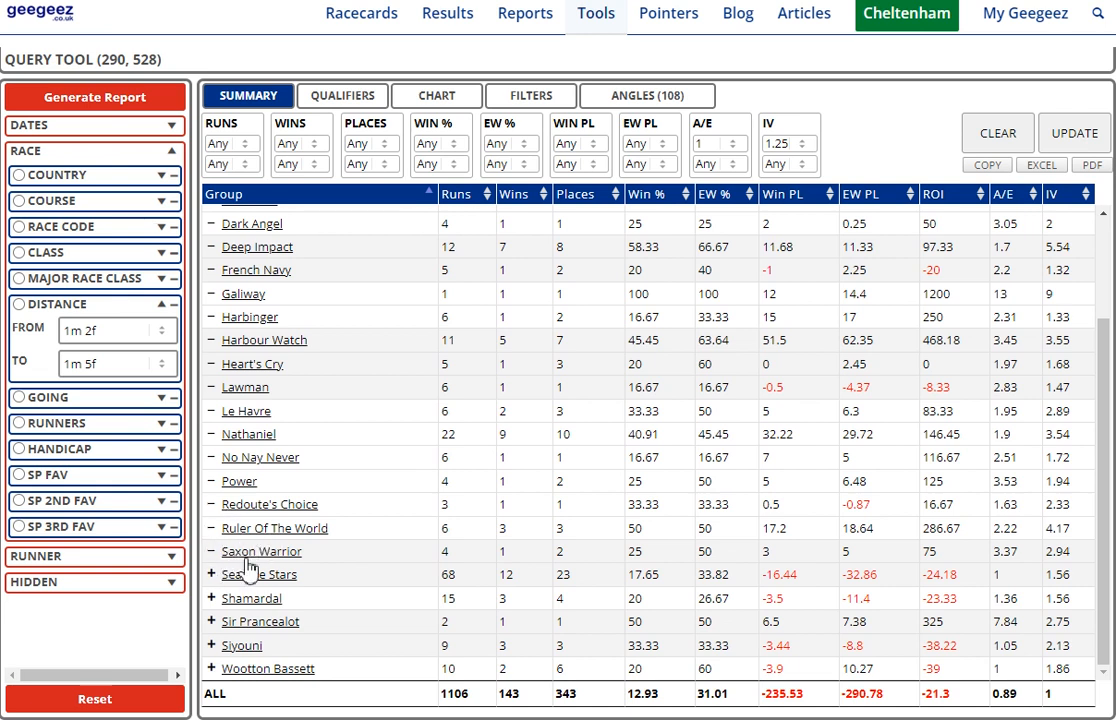
pyautogui.click(212, 575)
pyautogui.click(212, 598)
pyautogui.click(212, 621)
pyautogui.click(212, 645)
pyautogui.click(136, 110)
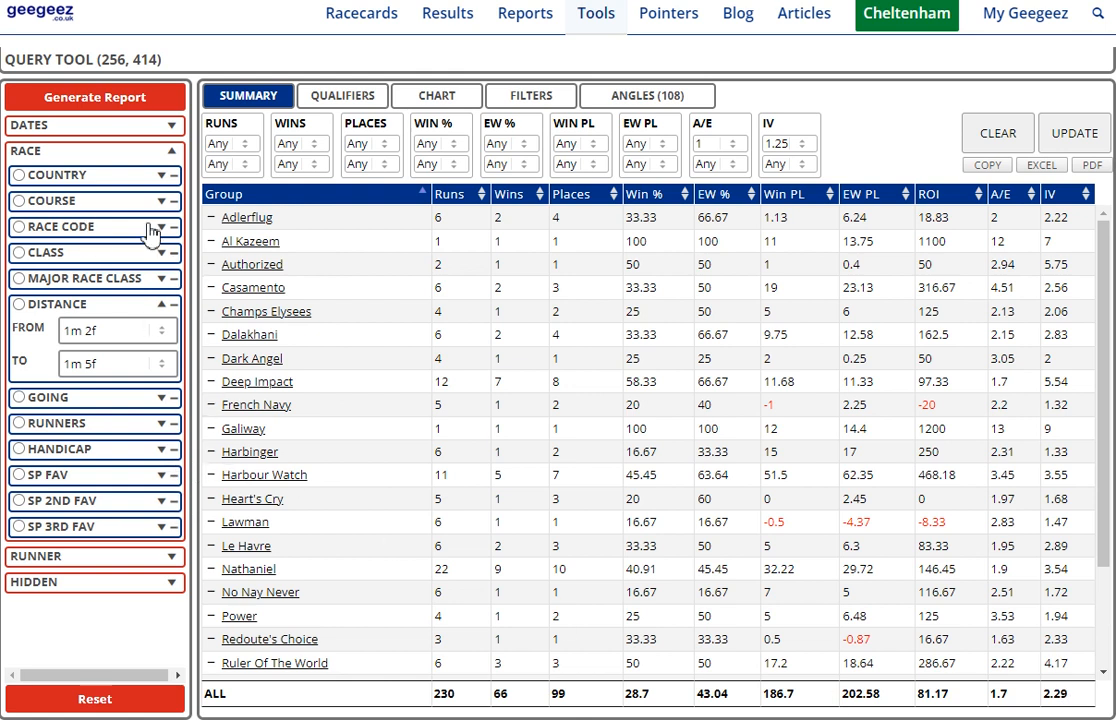
# Generate the report for the selected sires grouped by ODDS RANK
pyautogui.click(170, 151)
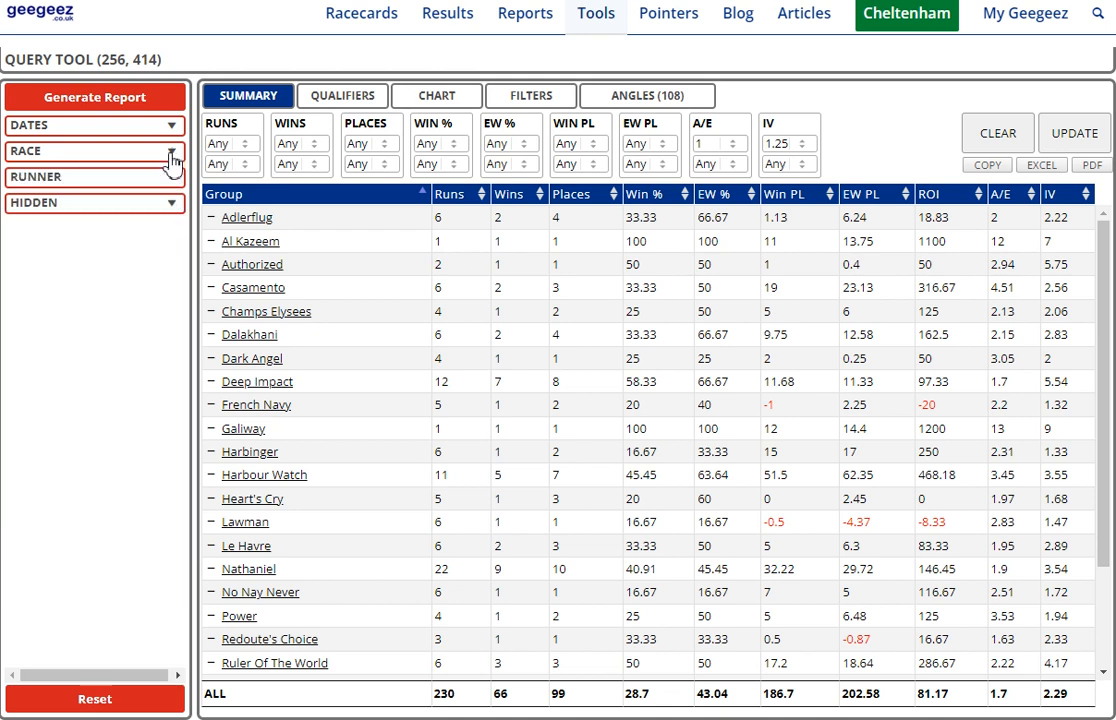
pyautogui.click(170, 178)
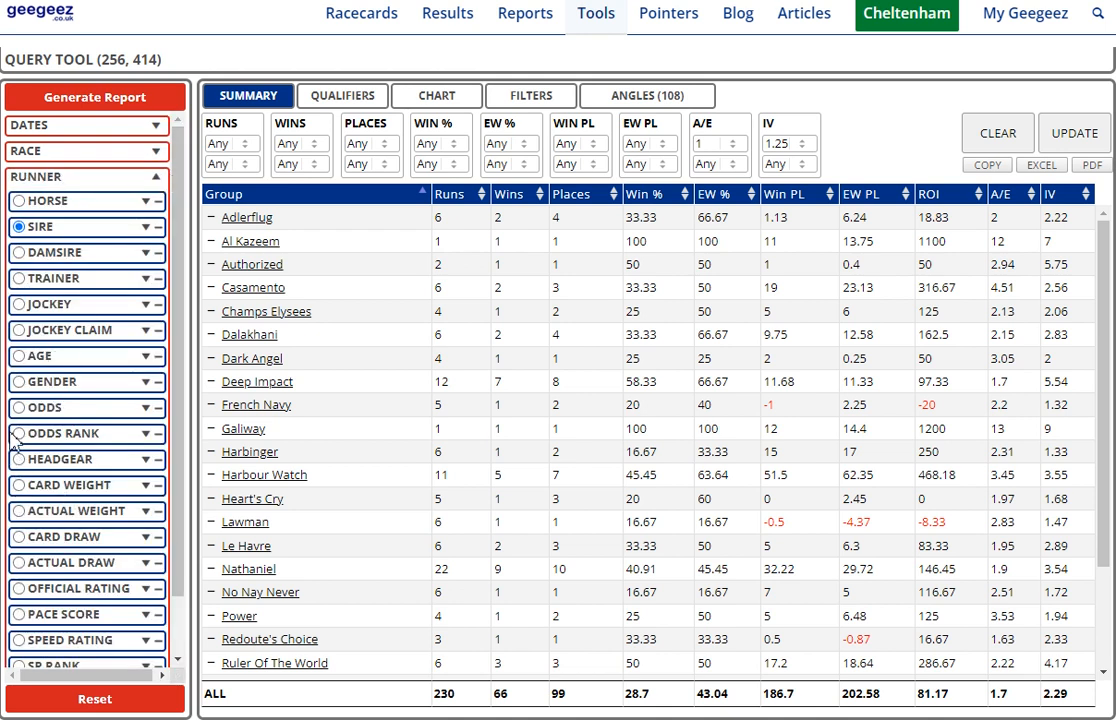
pyautogui.click(88, 97)
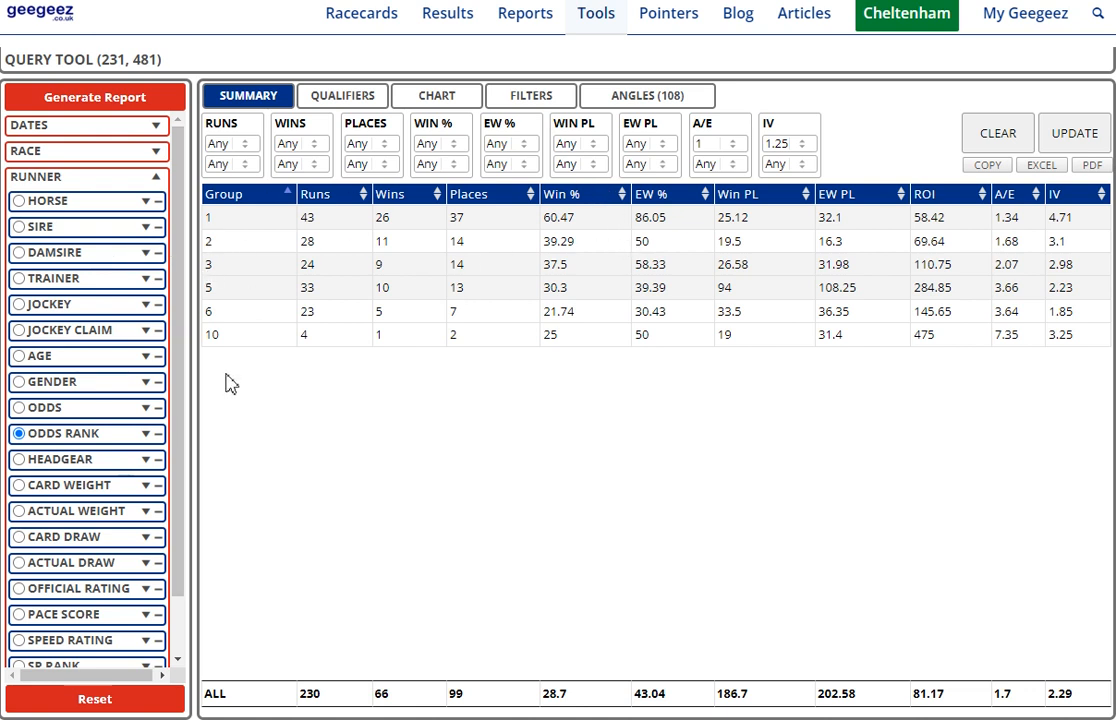
# Generate the report for the selected sires grouped by race DISTANCE
pyautogui.moveTo(178, 418); pyautogui.dragTo(176, 490)
pyautogui.scroll(2, 178, 490)
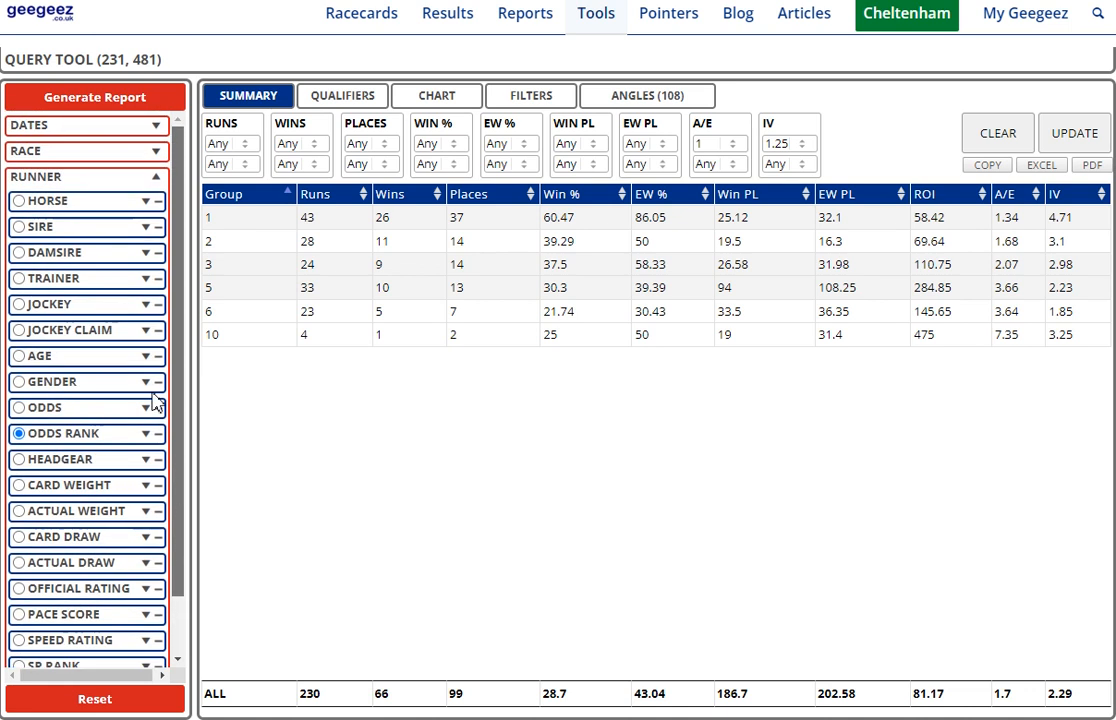
pyautogui.click(157, 184)
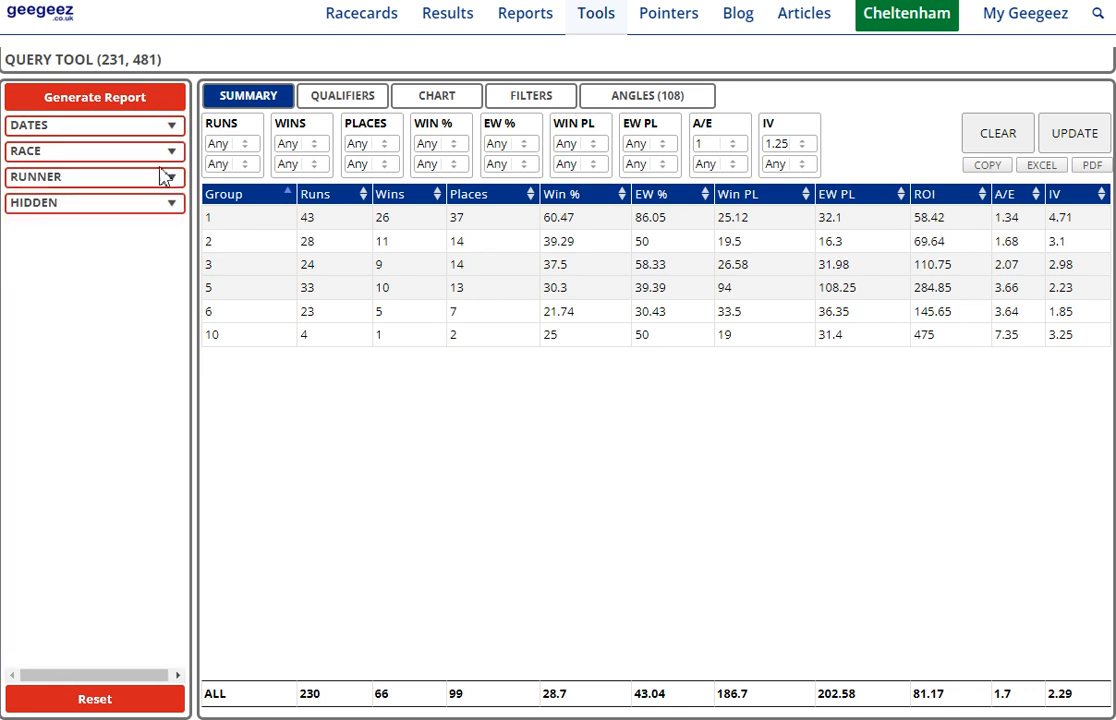
pyautogui.click(165, 151)
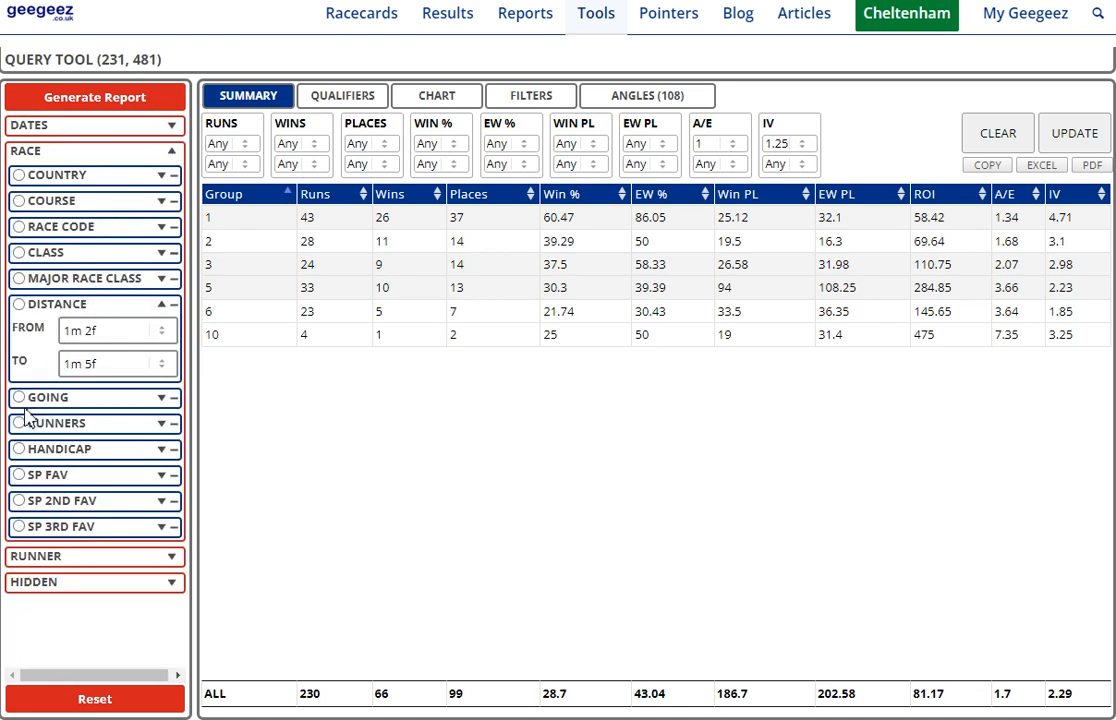
pyautogui.click(69, 104)
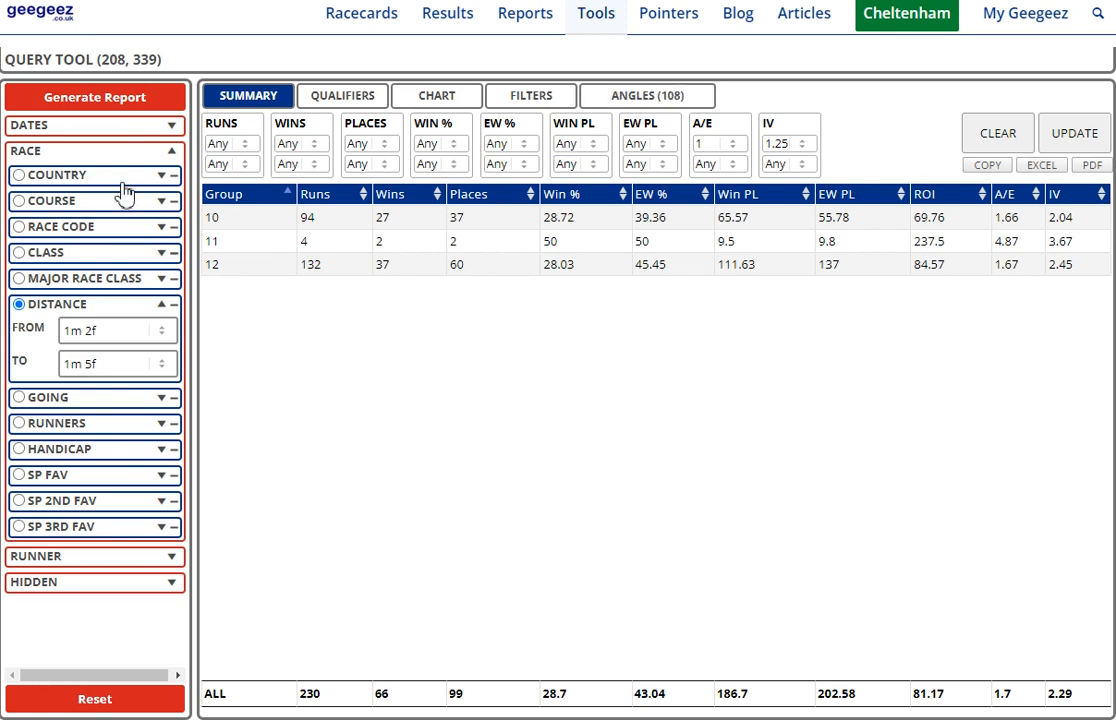
# Generate the report grouped by COUNTRY, examining Ireland's runs and win percentage, and generate another grouped by MAJOR RACE CLASS
pyautogui.click(19, 175)
pyautogui.click(100, 100)
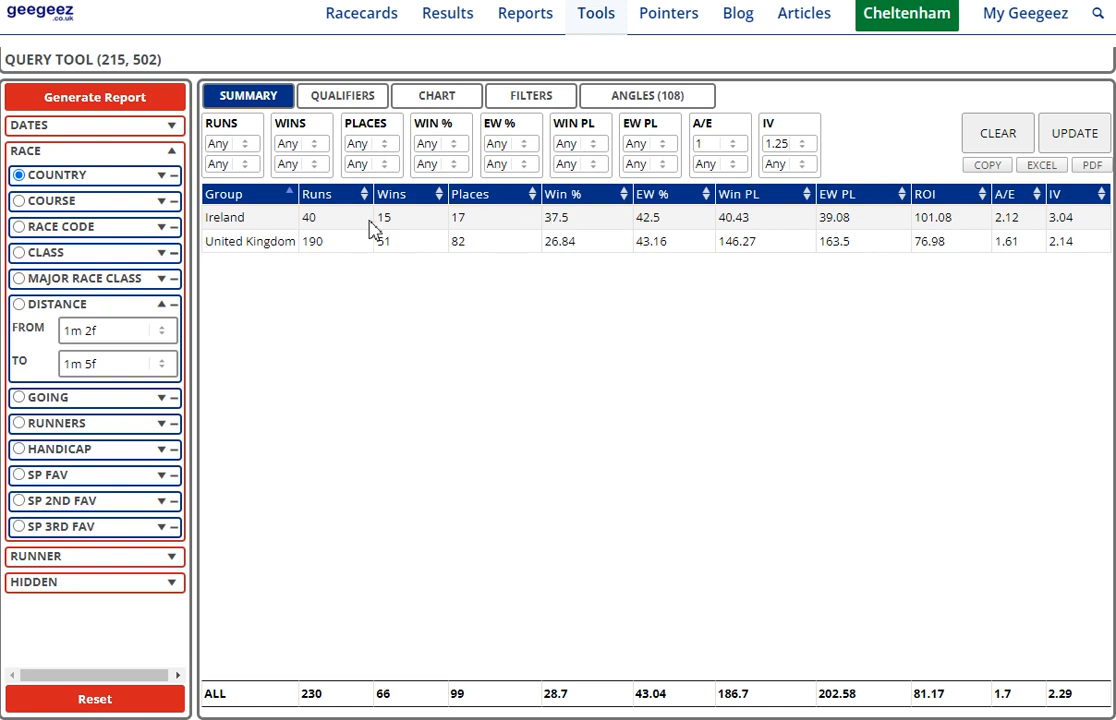
pyautogui.moveTo(319, 222); pyautogui.dragTo(301, 222)
pyautogui.moveTo(546, 228); pyautogui.dragTo(564, 222)
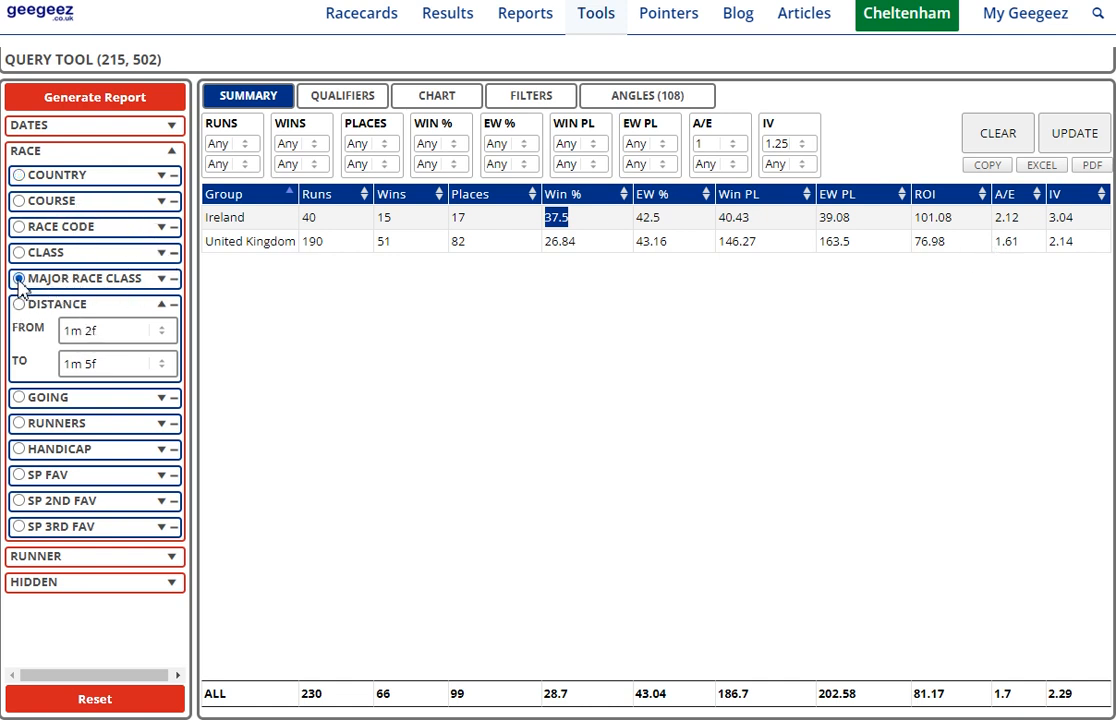
pyautogui.click(92, 114)
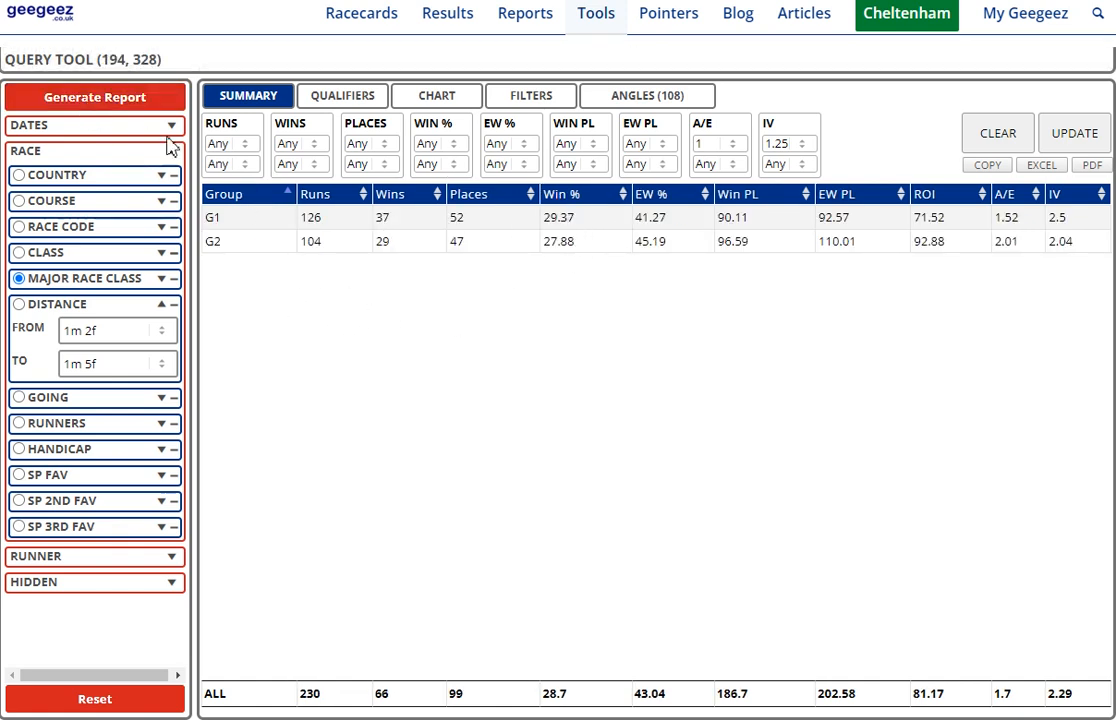
# Load the saved angle FL-G1G2-Sires-Sprinters from the list of angles
pyautogui.click(660, 110)
pyautogui.click(468, 176)
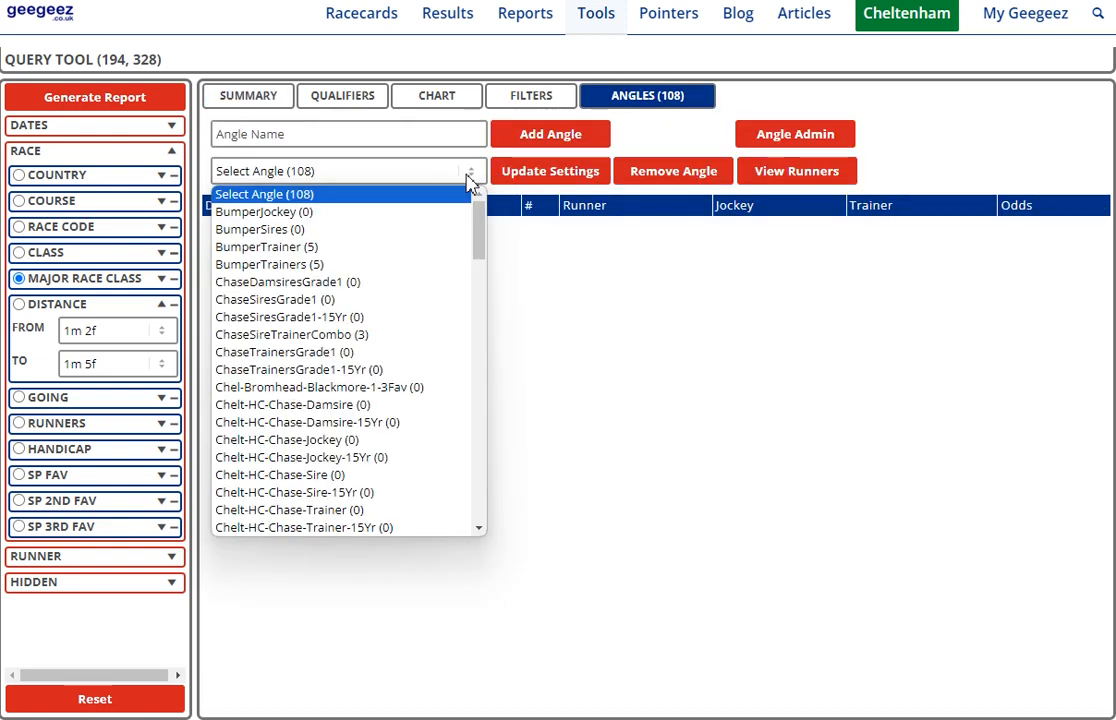
pyautogui.scroll(-12, 417, 473)
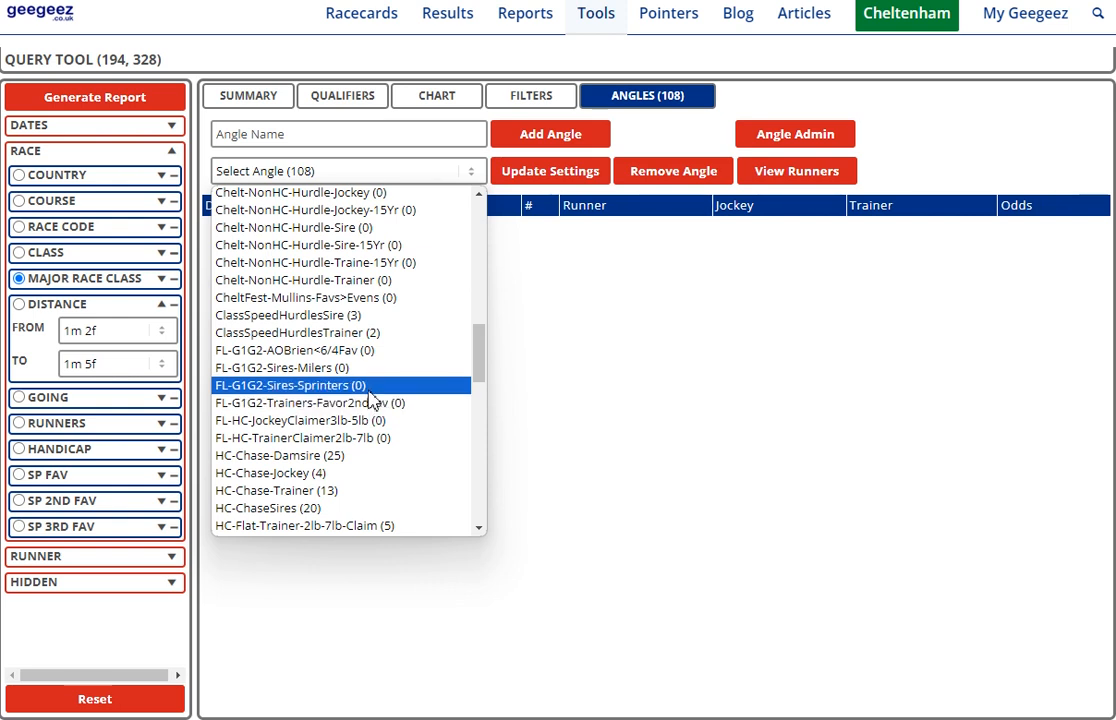
pyautogui.click(330, 385)
# Add a new angle named FL-G1G2-Sires-MidDist
pyautogui.click(300, 138)
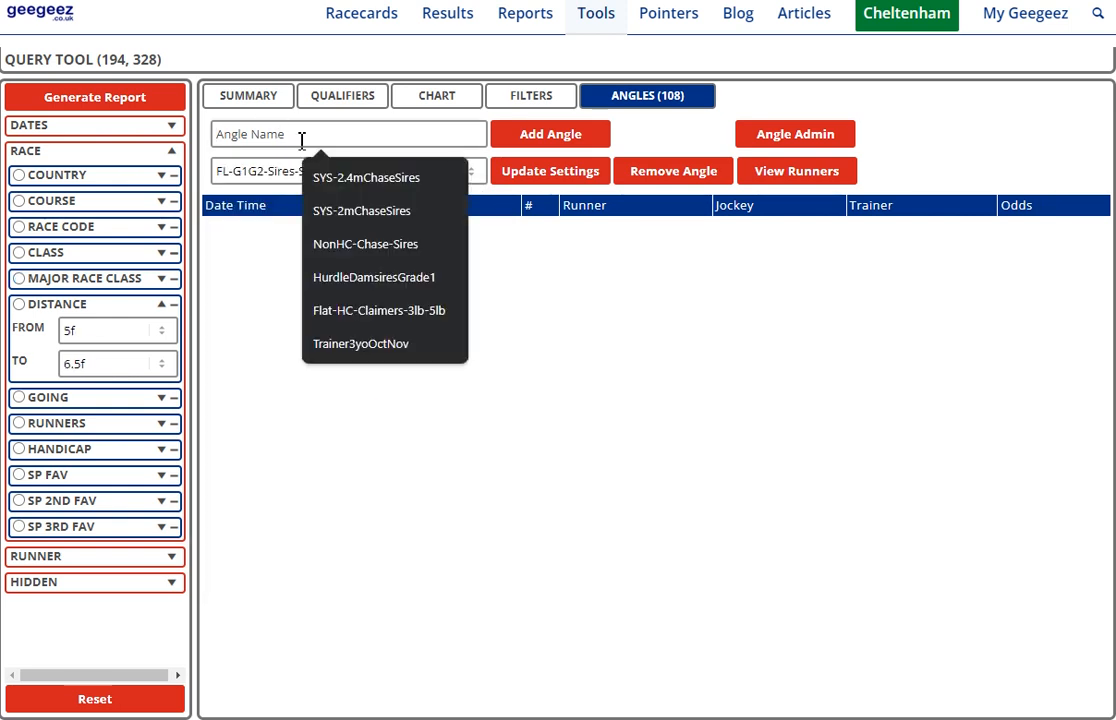
pyautogui.write('FL-')
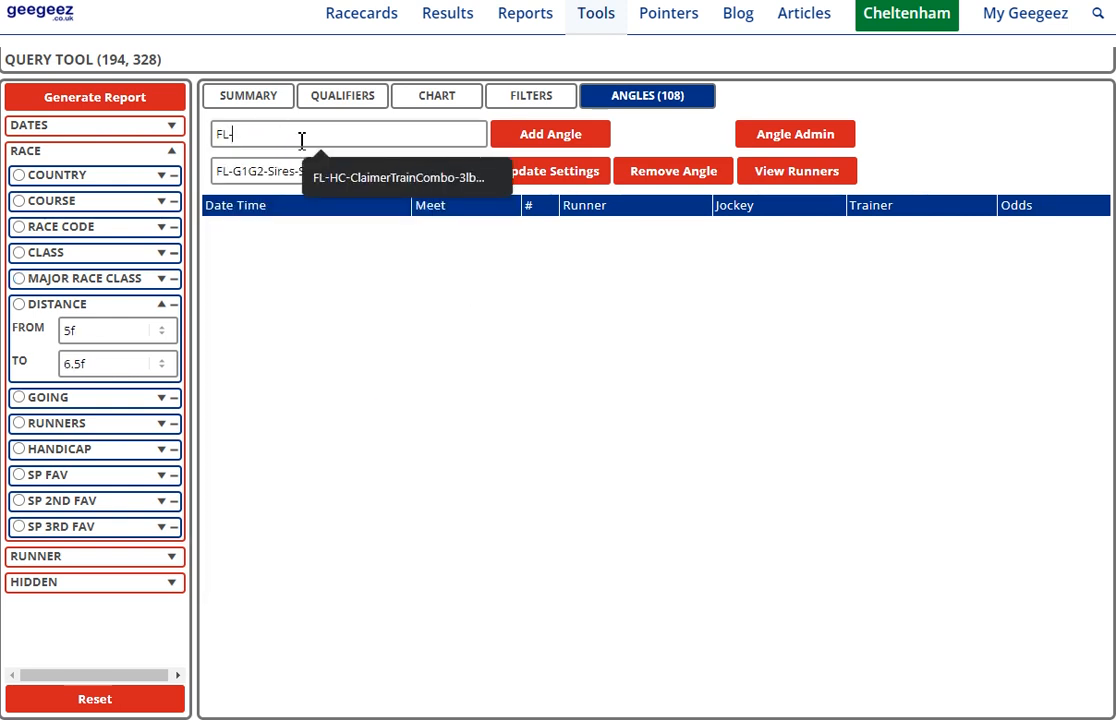
pyautogui.write('G1G')
pyautogui.write('2-')
pyautogui.write('Siresh')
pyautogui.write('dle')
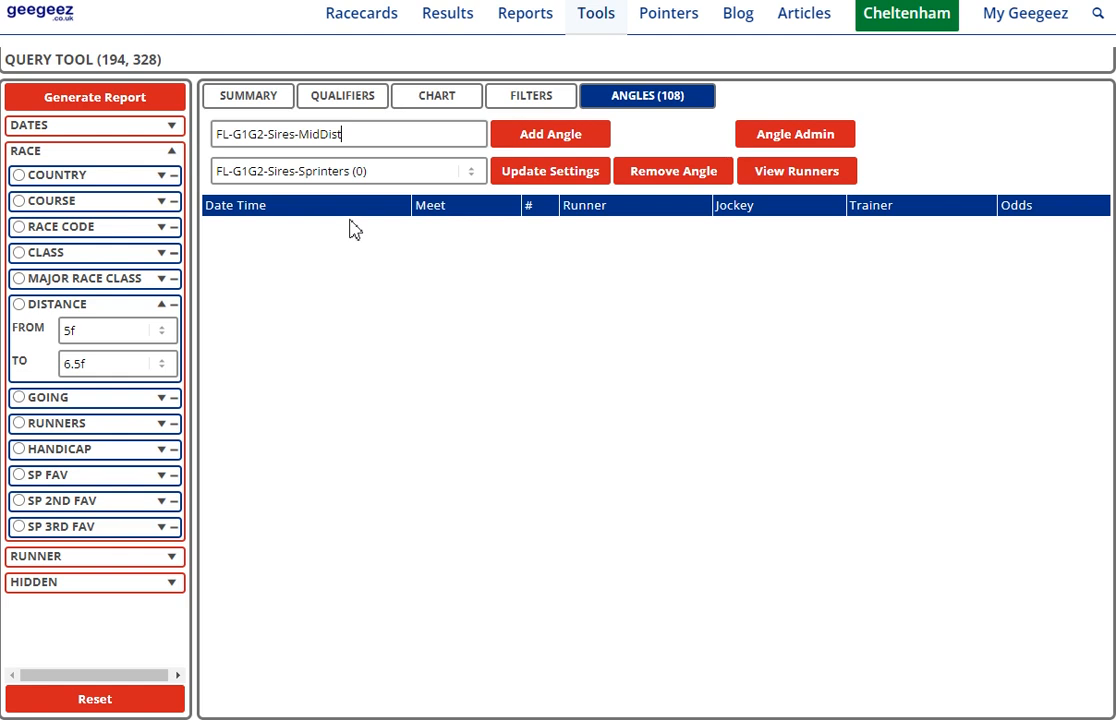
pyautogui.click(555, 139)
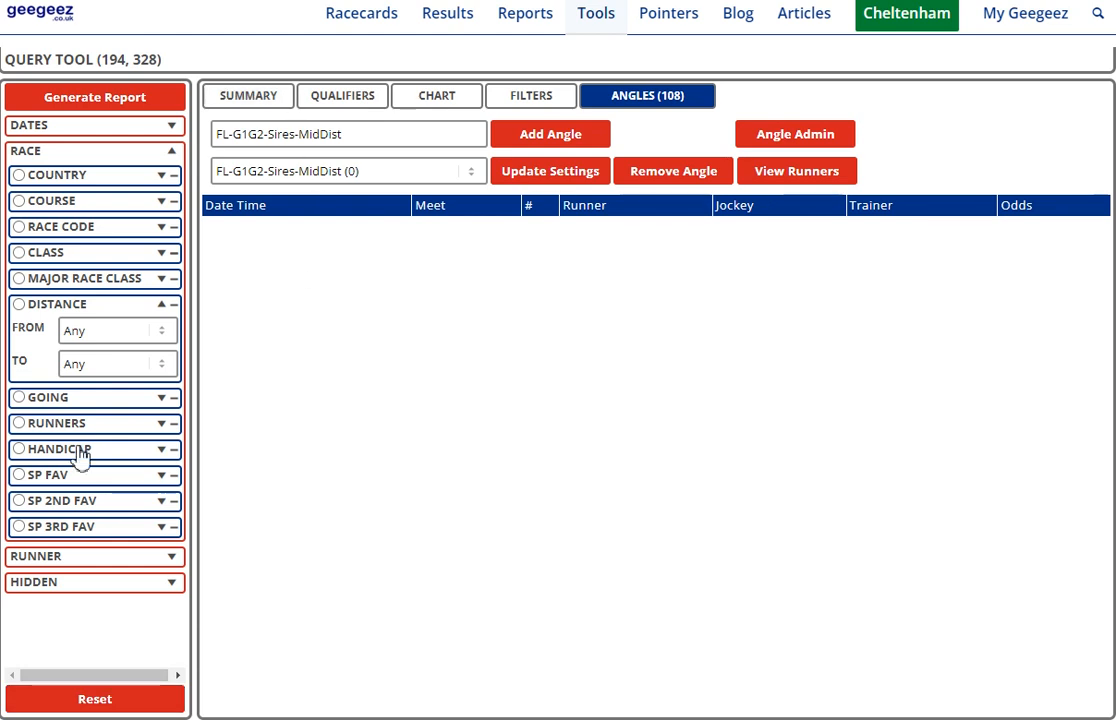
# Set the race distance filter from 1m 6f to 2m 2f
pyautogui.click(163, 331)
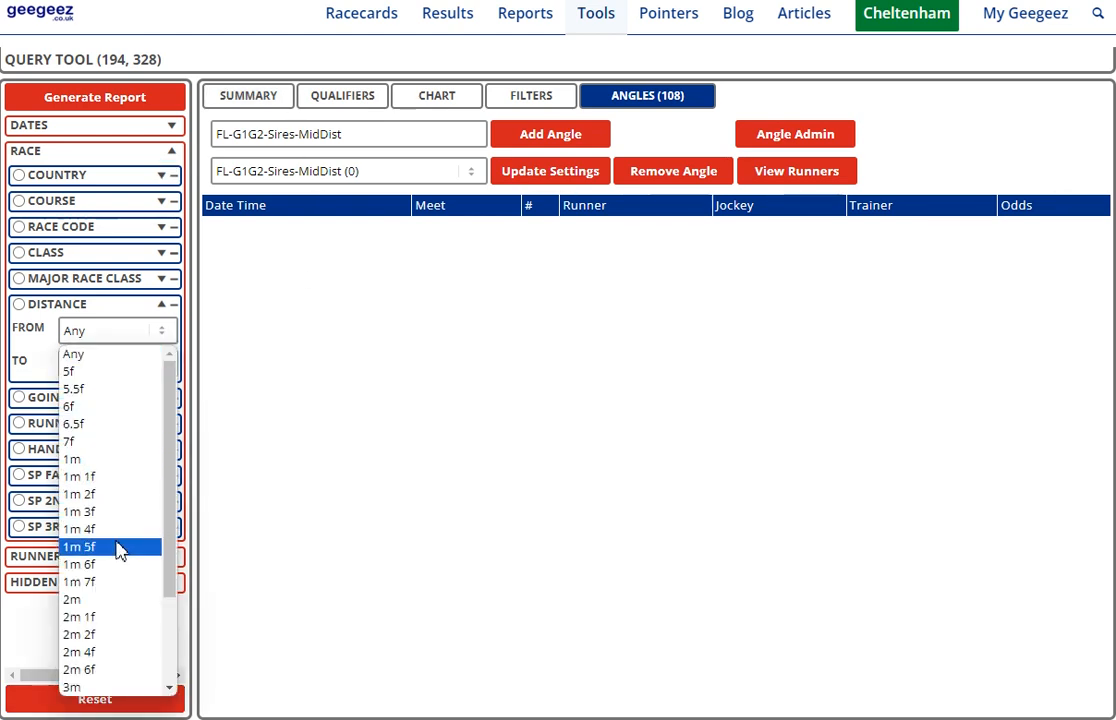
pyautogui.click(119, 548)
pyautogui.click(160, 366)
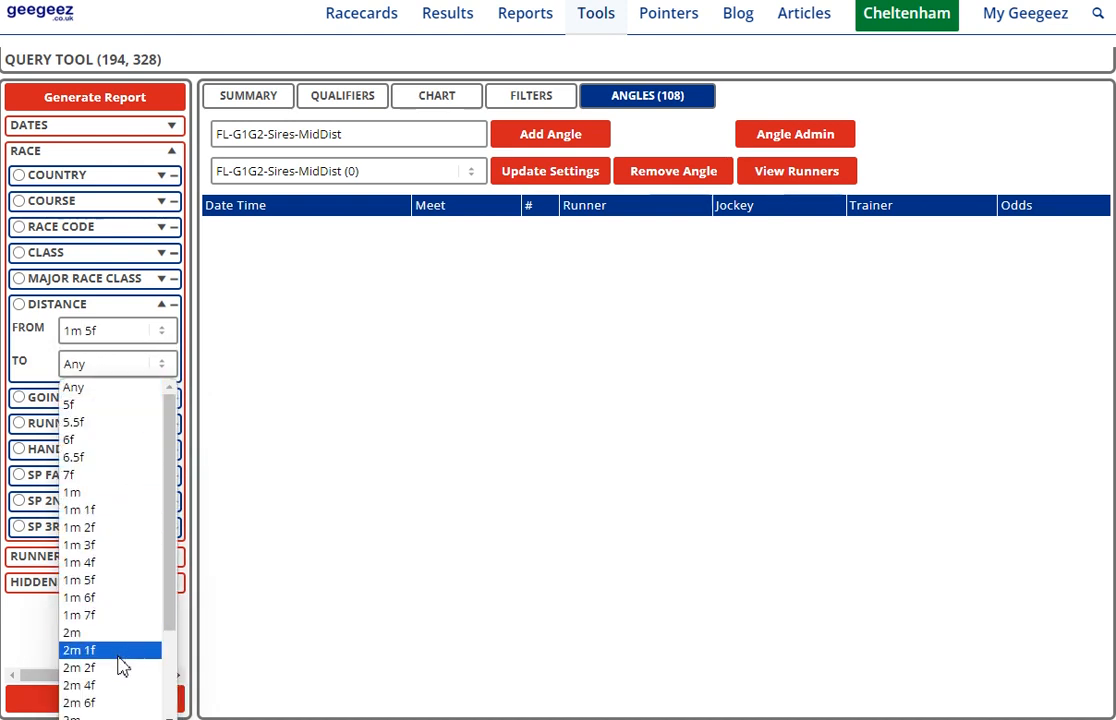
pyautogui.scroll(-2, 118, 670)
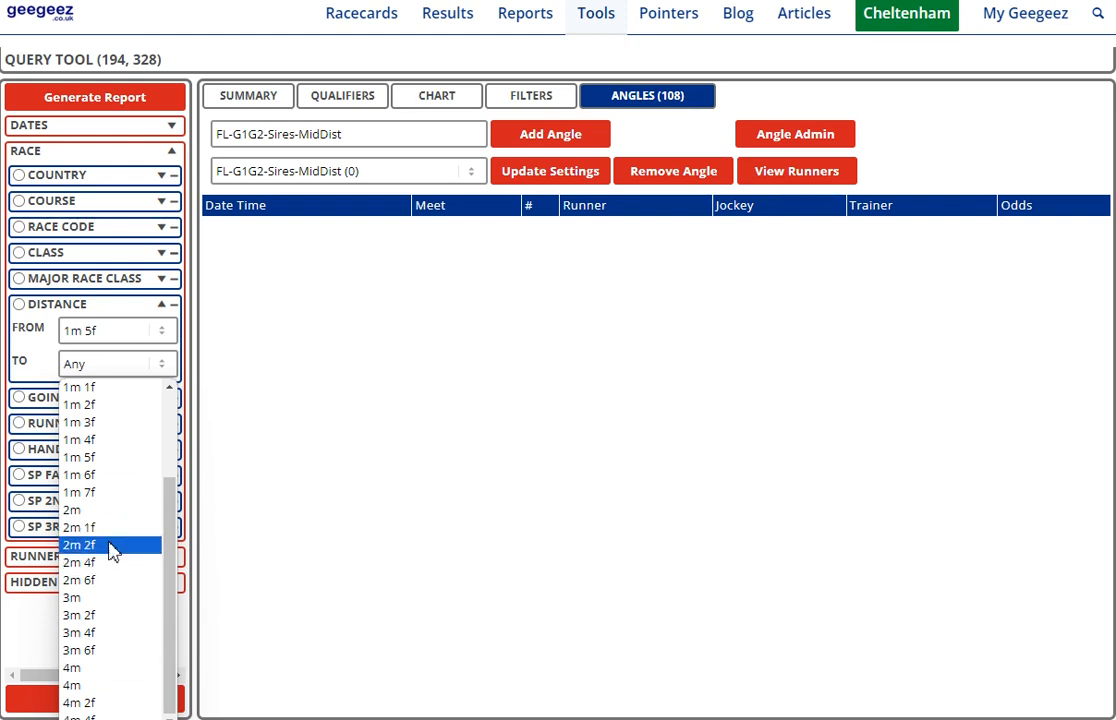
pyautogui.click(113, 546)
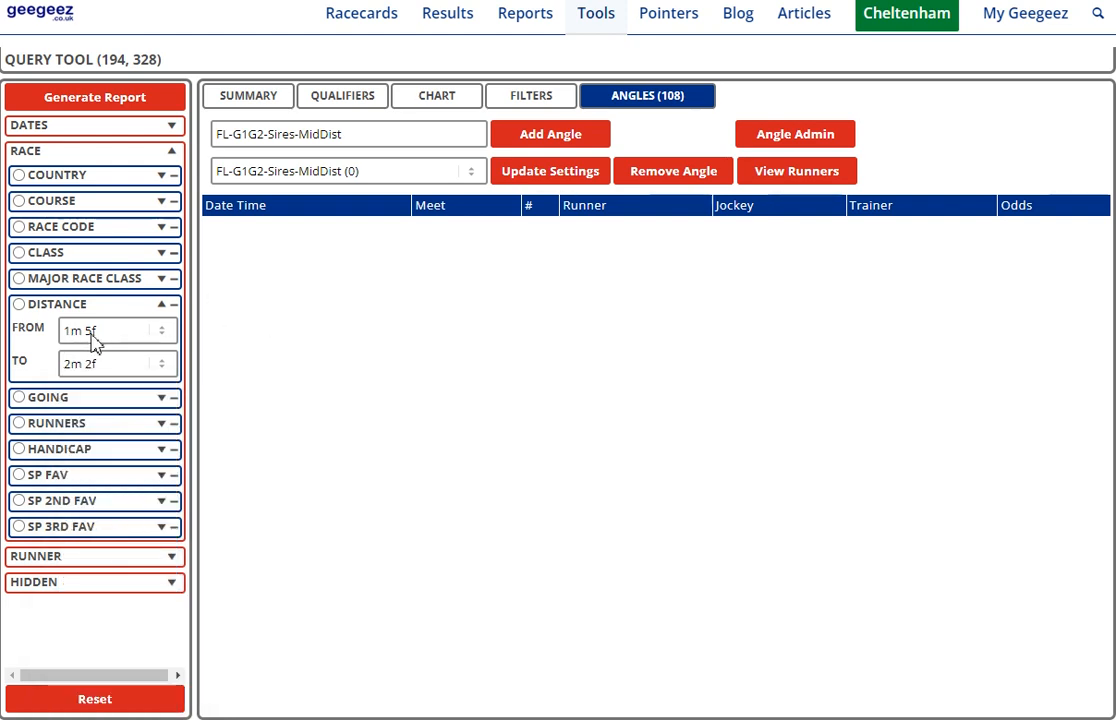
pyautogui.click(160, 338)
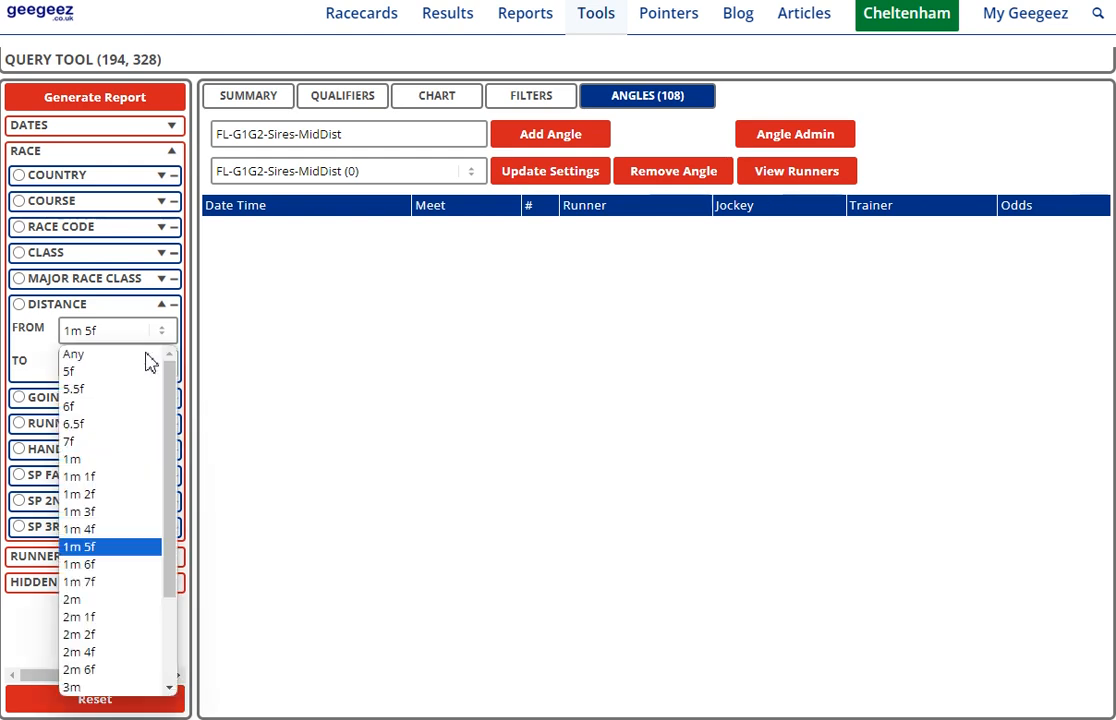
pyautogui.click(113, 567)
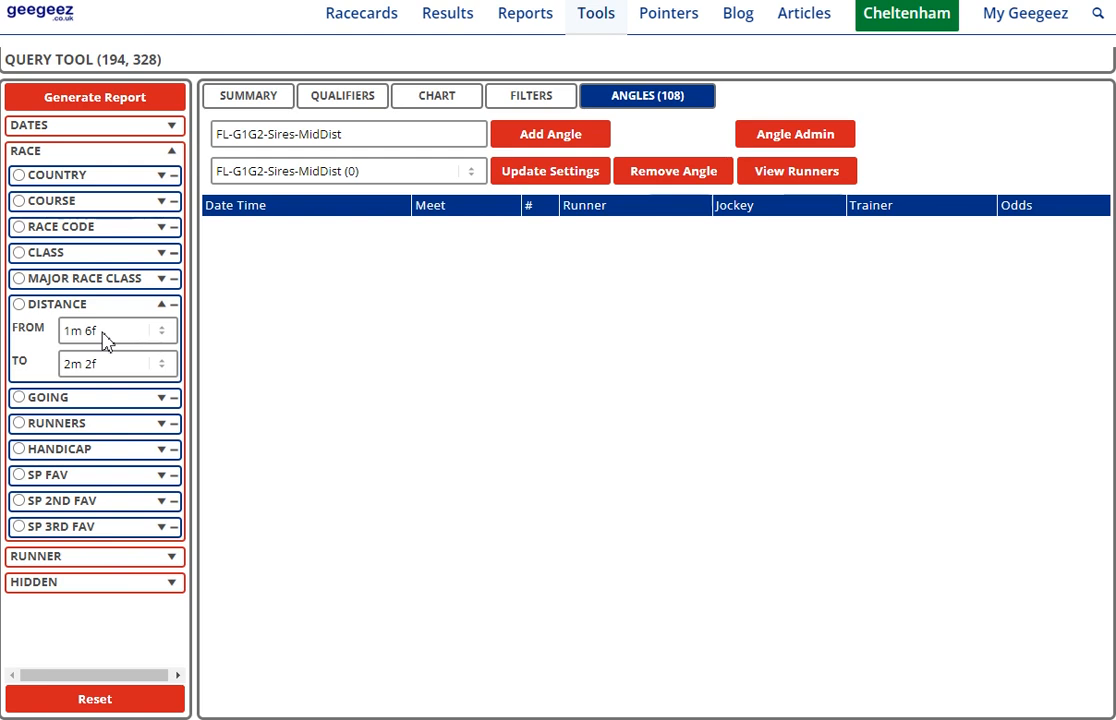
# Filter the races to the countries UK and IRE and the race code FLAT TURF
pyautogui.click(160, 176)
pyautogui.click(22, 194)
pyautogui.click(22, 208)
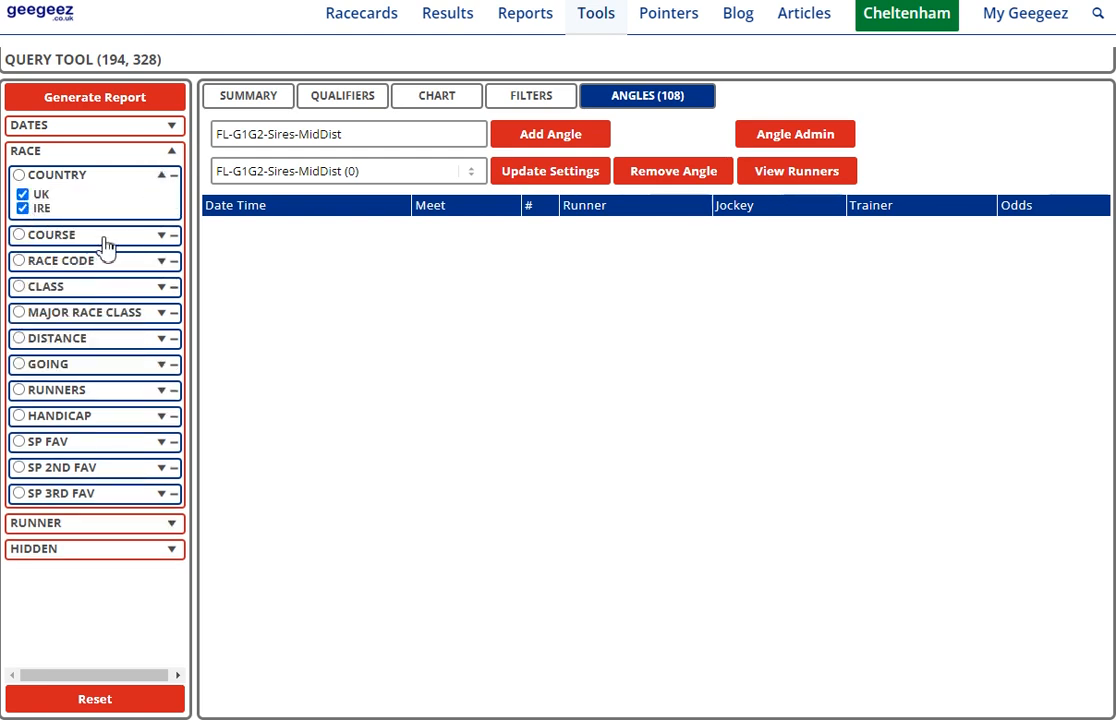
pyautogui.click(160, 261)
pyautogui.click(28, 247)
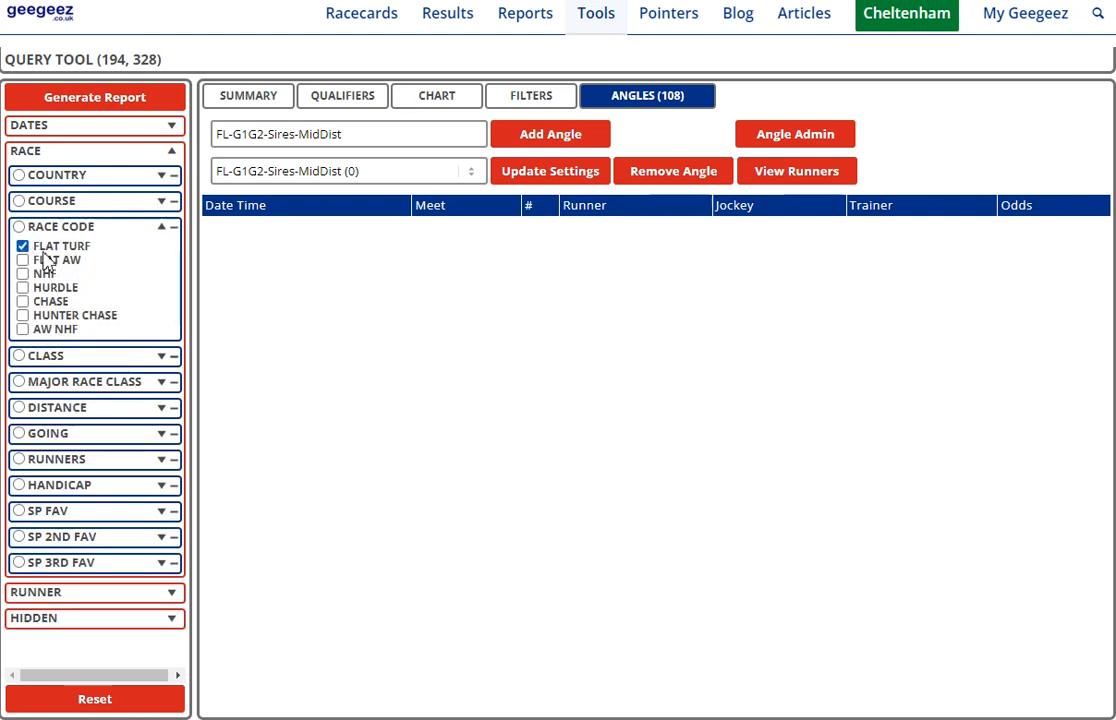
# Restrict the major race class to G1 and G2 and the handicap filter to NON HANDICAP
pyautogui.click(162, 382)
pyautogui.click(22, 297)
pyautogui.click(22, 311)
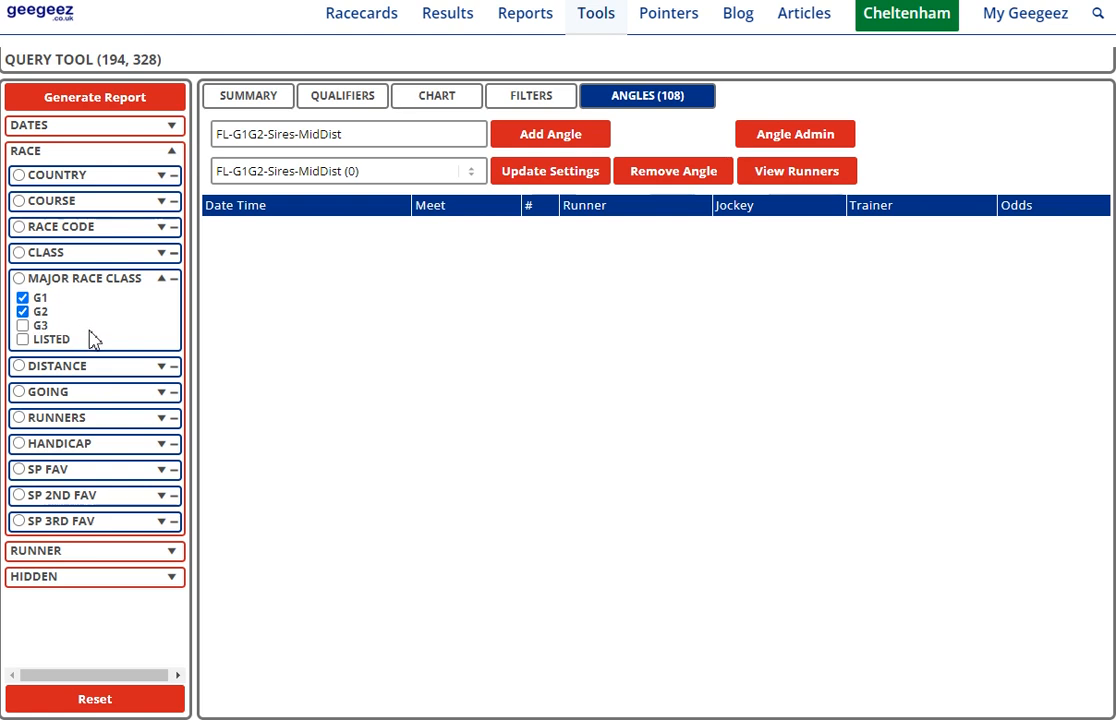
pyautogui.click(163, 443)
pyautogui.click(22, 400)
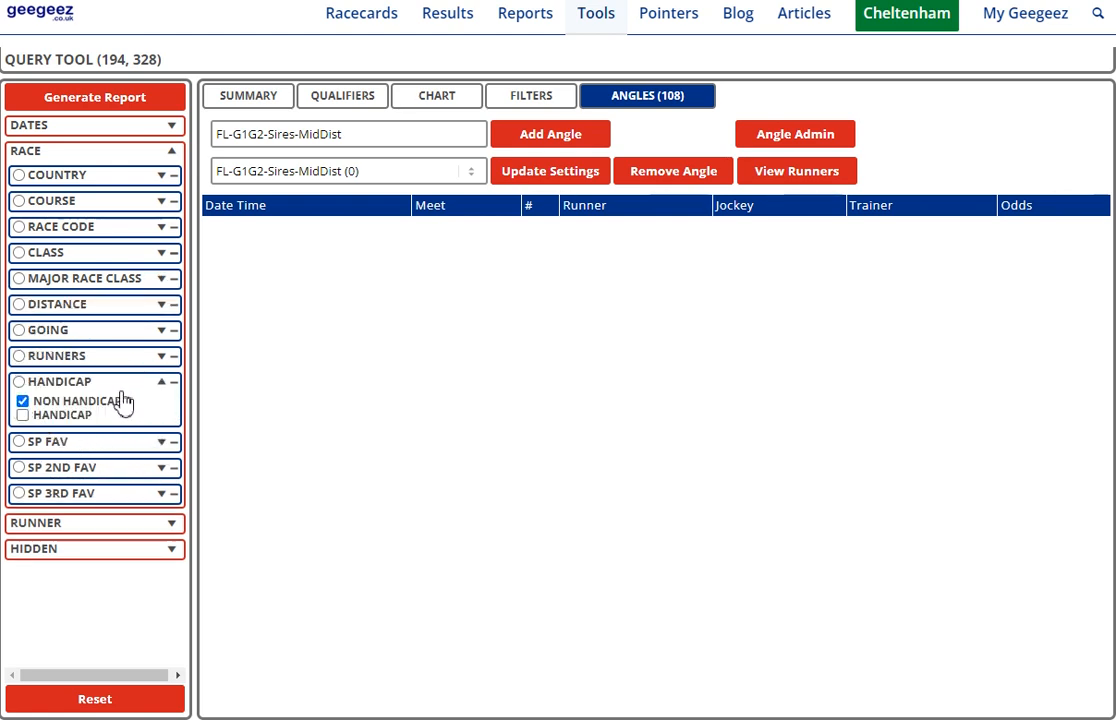
# Generate the report grouped by SIRE and display its summary
pyautogui.click(171, 522)
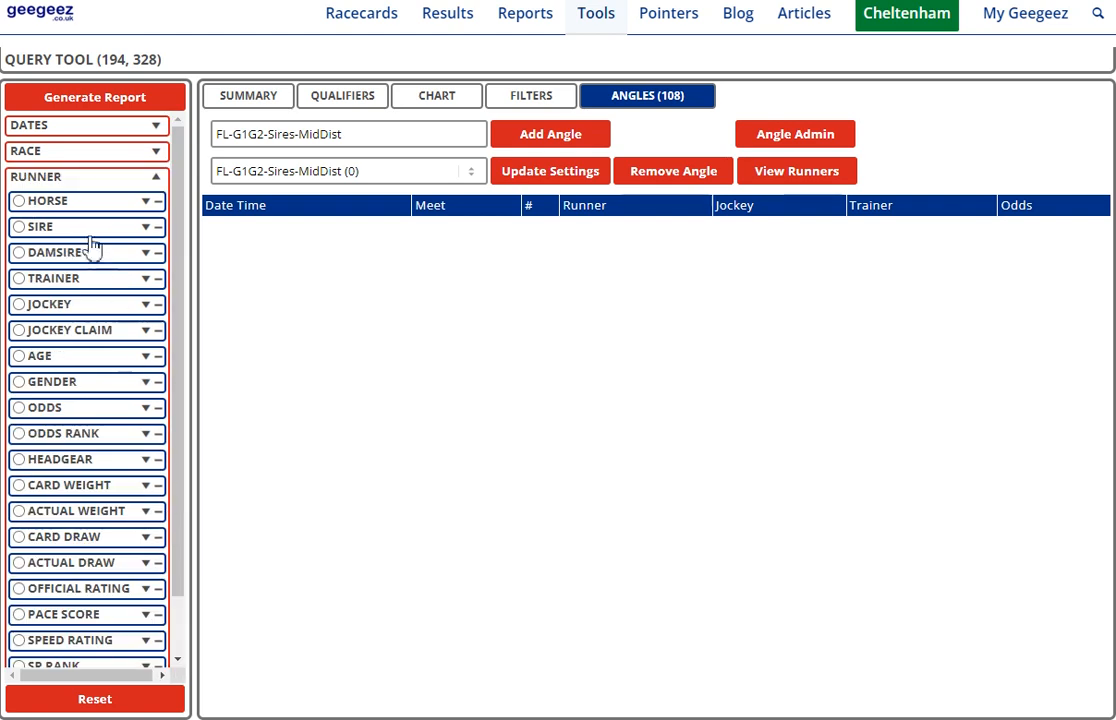
pyautogui.click(20, 227)
pyautogui.click(60, 100)
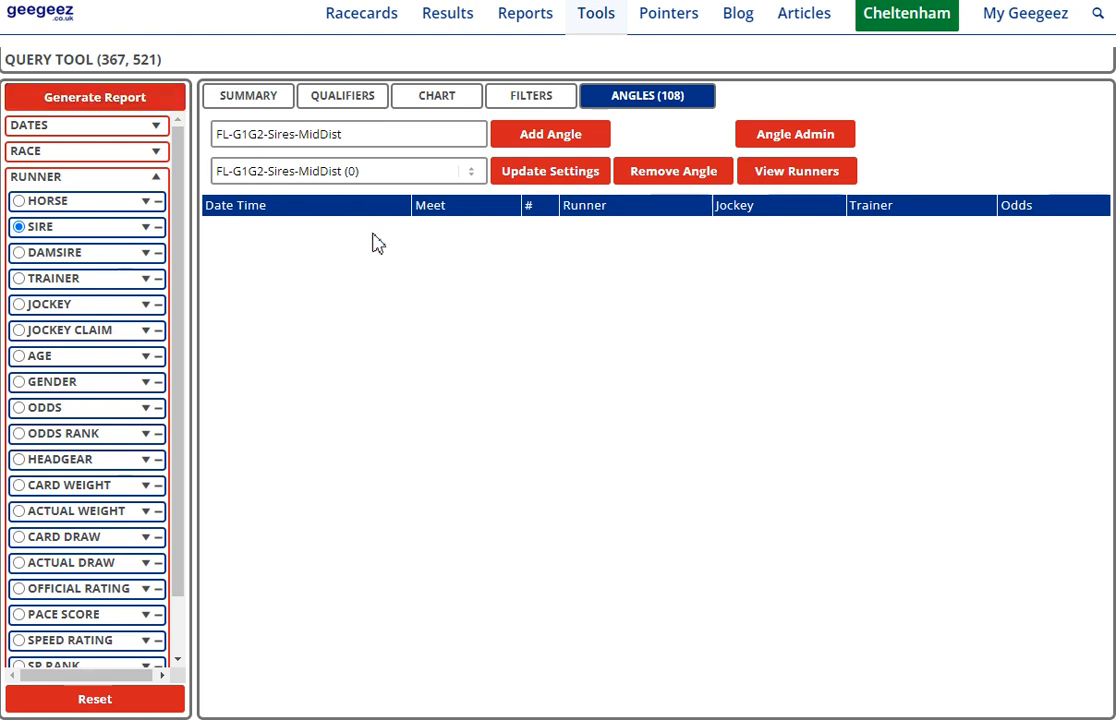
pyautogui.click(243, 104)
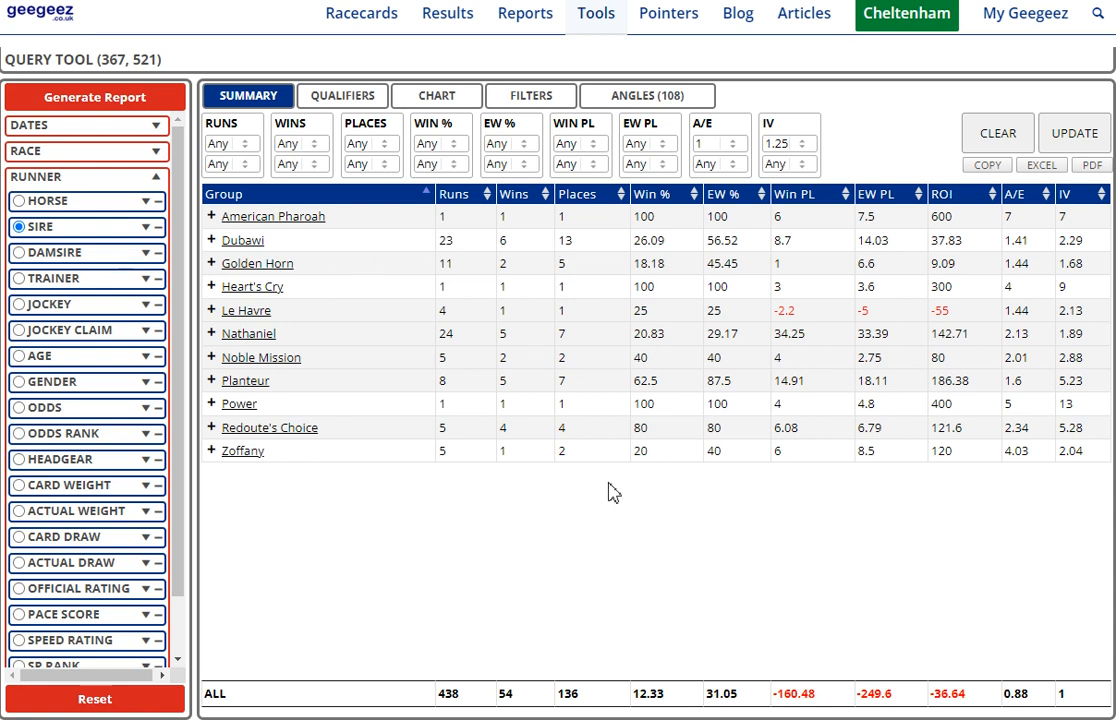
# Set the minimum IV to 1 and update the summary table
pyautogui.click(806, 152)
pyautogui.click(802, 217)
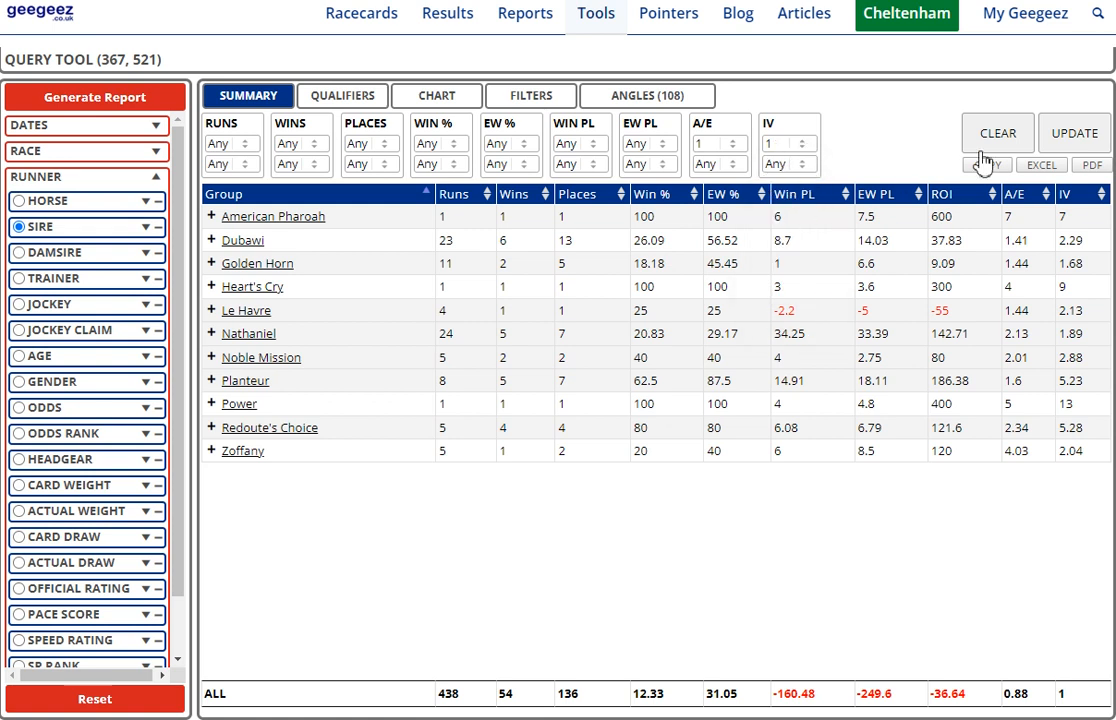
pyautogui.click(1055, 143)
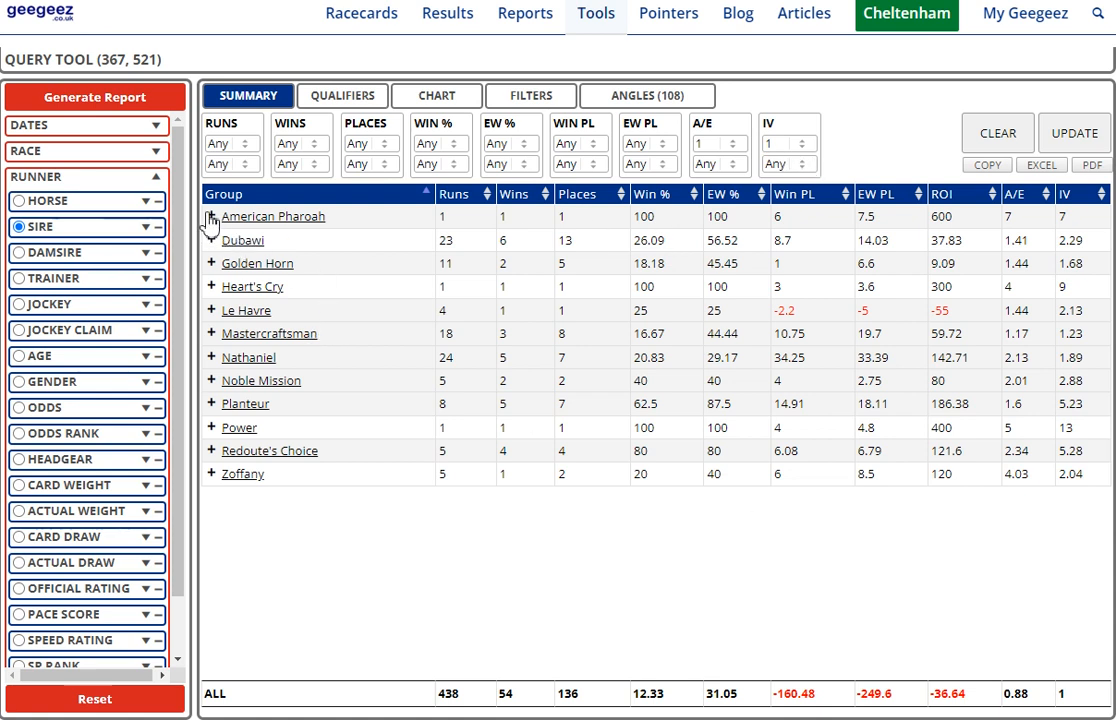
# Review the active filters, and include every listed sire from American Pharoah to Zoffany in the regenerated report
pyautogui.click(522, 100)
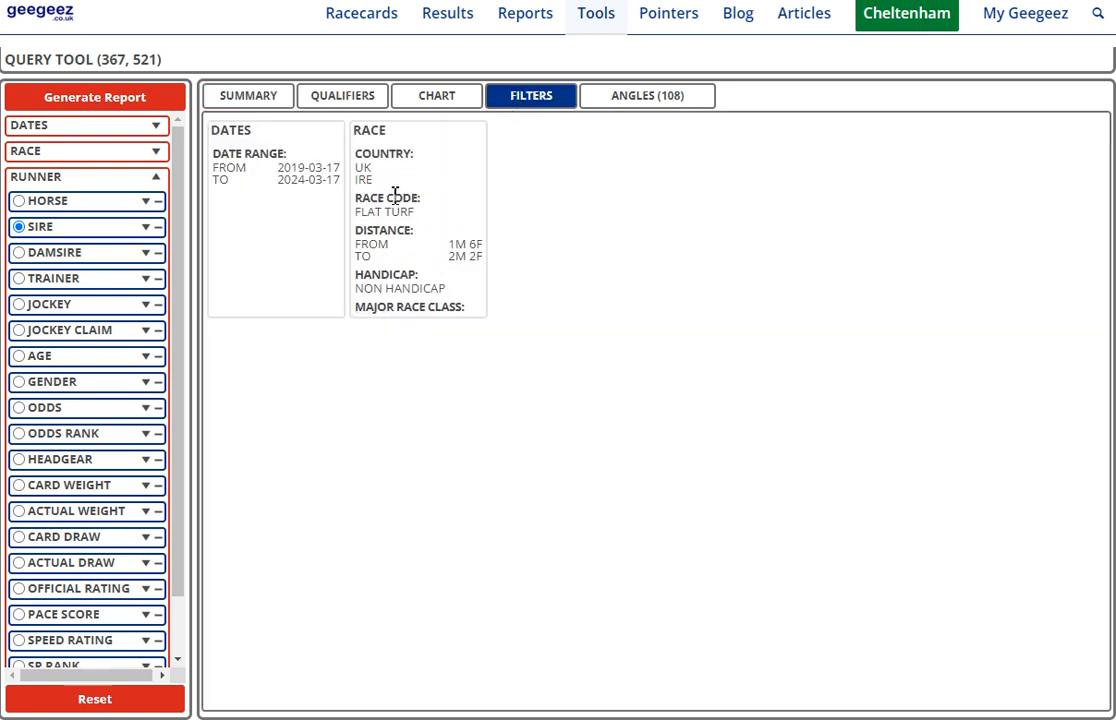
pyautogui.click(610, 100)
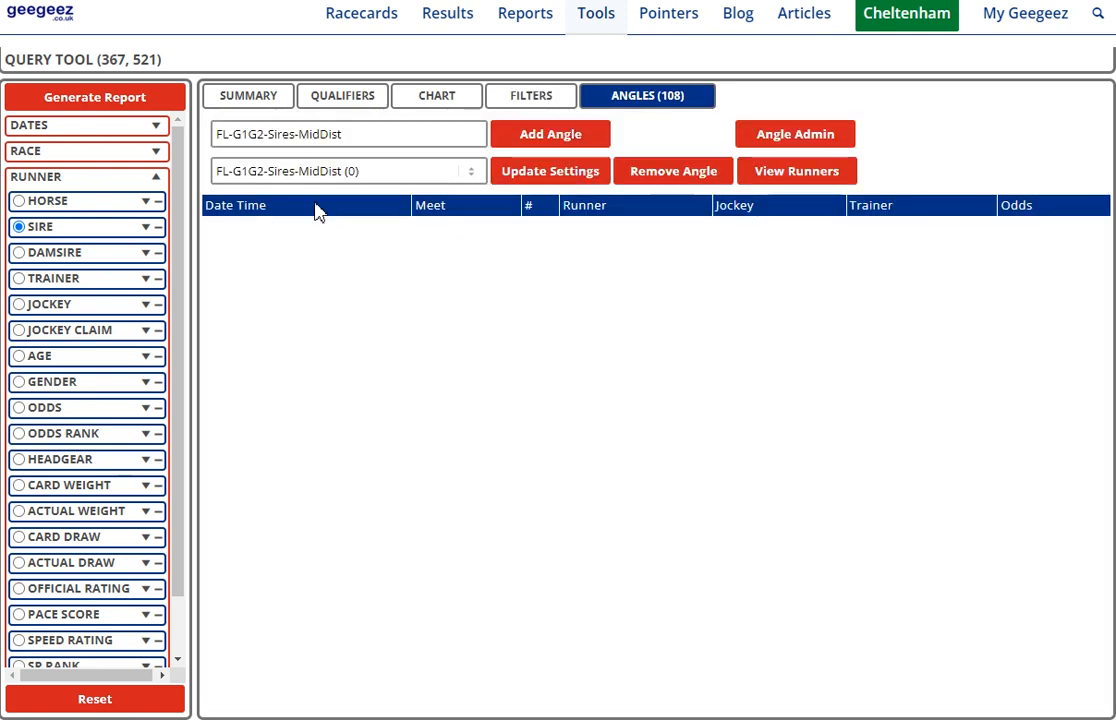
pyautogui.click(267, 100)
pyautogui.click(212, 217)
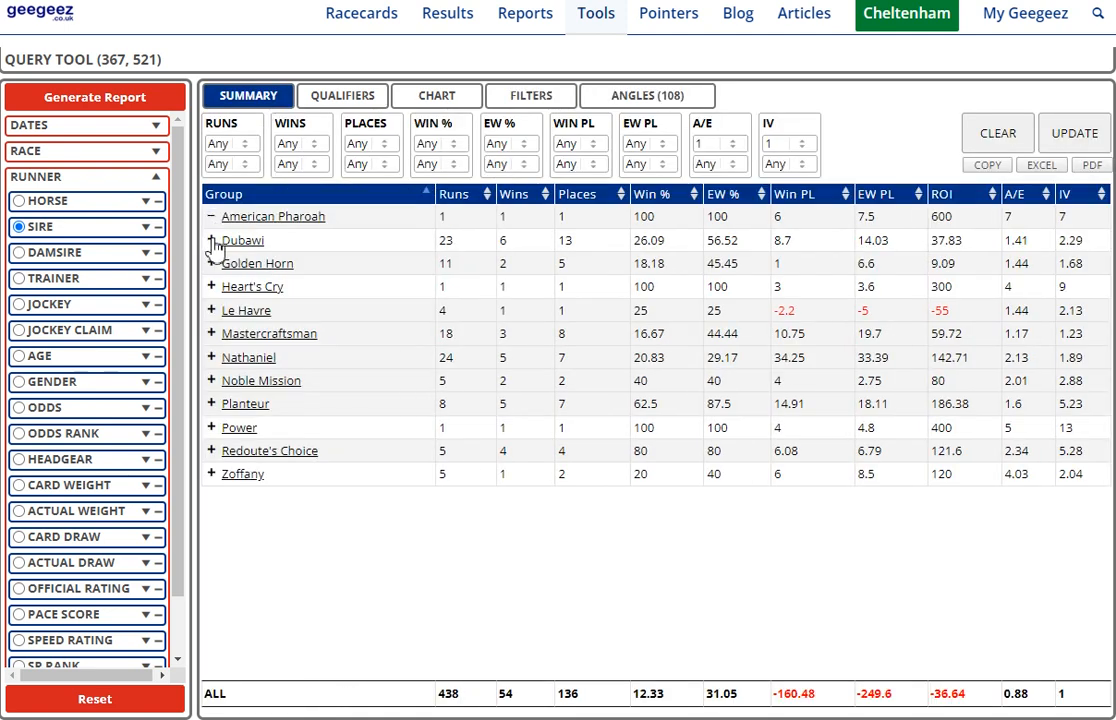
pyautogui.click(212, 242)
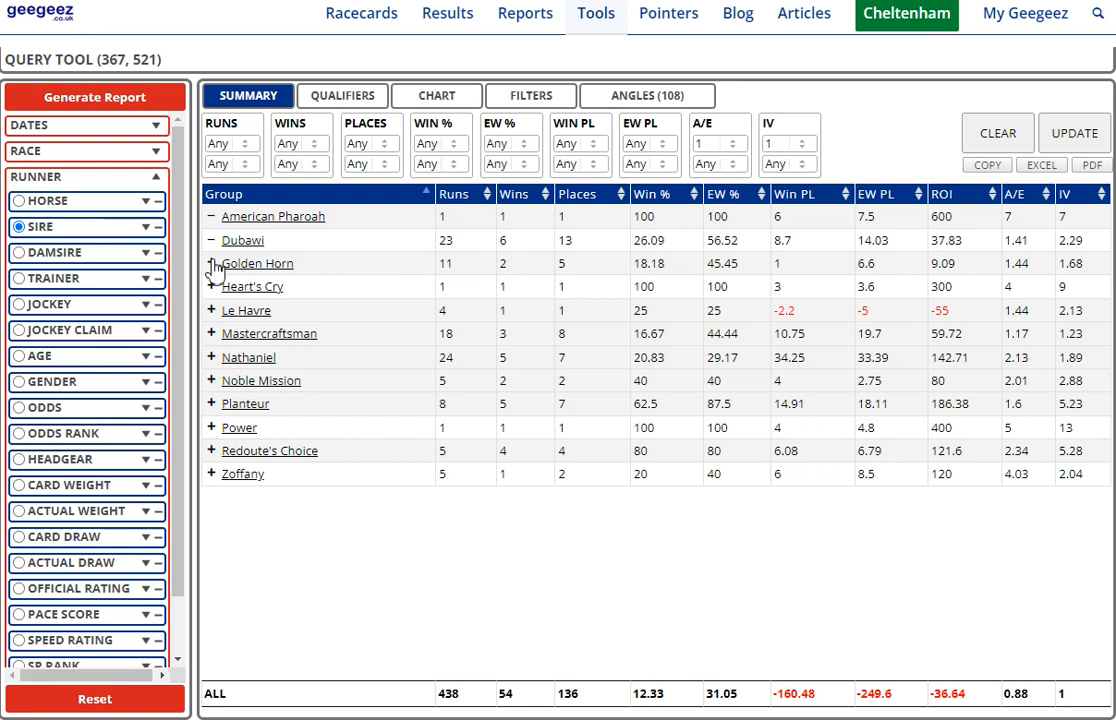
pyautogui.click(212, 264)
pyautogui.click(212, 287)
pyautogui.click(212, 310)
pyautogui.click(212, 334)
pyautogui.click(212, 357)
pyautogui.click(212, 380)
pyautogui.click(212, 404)
pyautogui.click(212, 427)
pyautogui.click(212, 451)
pyautogui.click(212, 475)
pyautogui.click(127, 116)
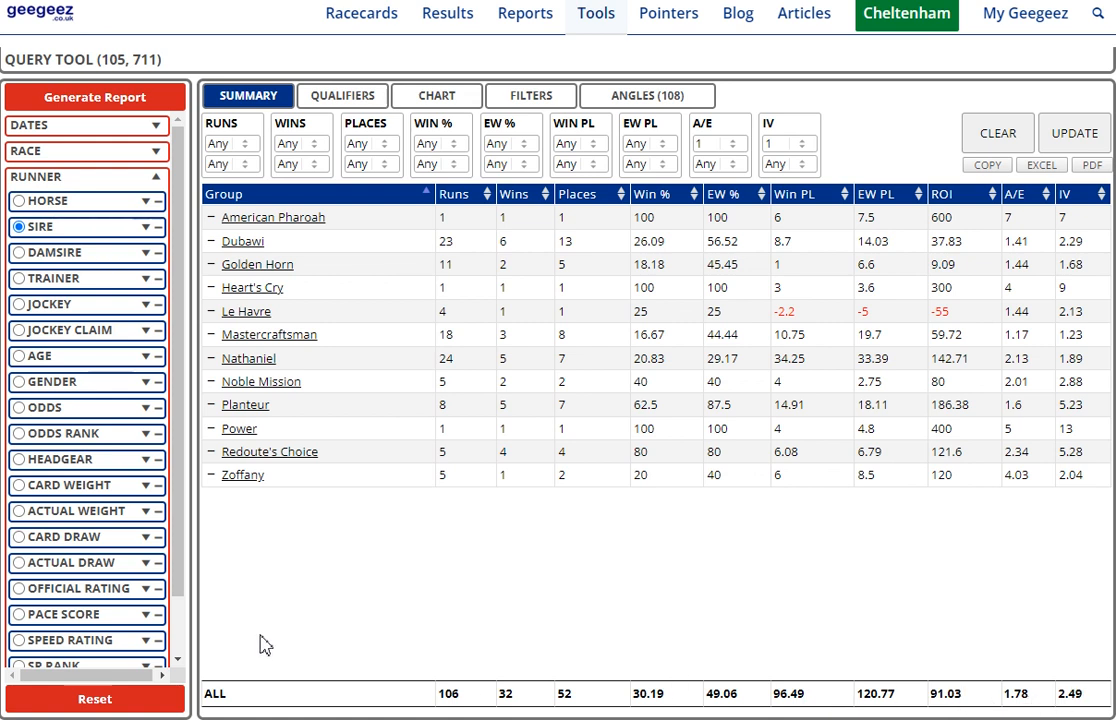
# Generate the report grouped by COUNTRY, highlighting Ireland's win percentage, and generate another grouped by MAJOR RACE CLASS
pyautogui.click(128, 150)
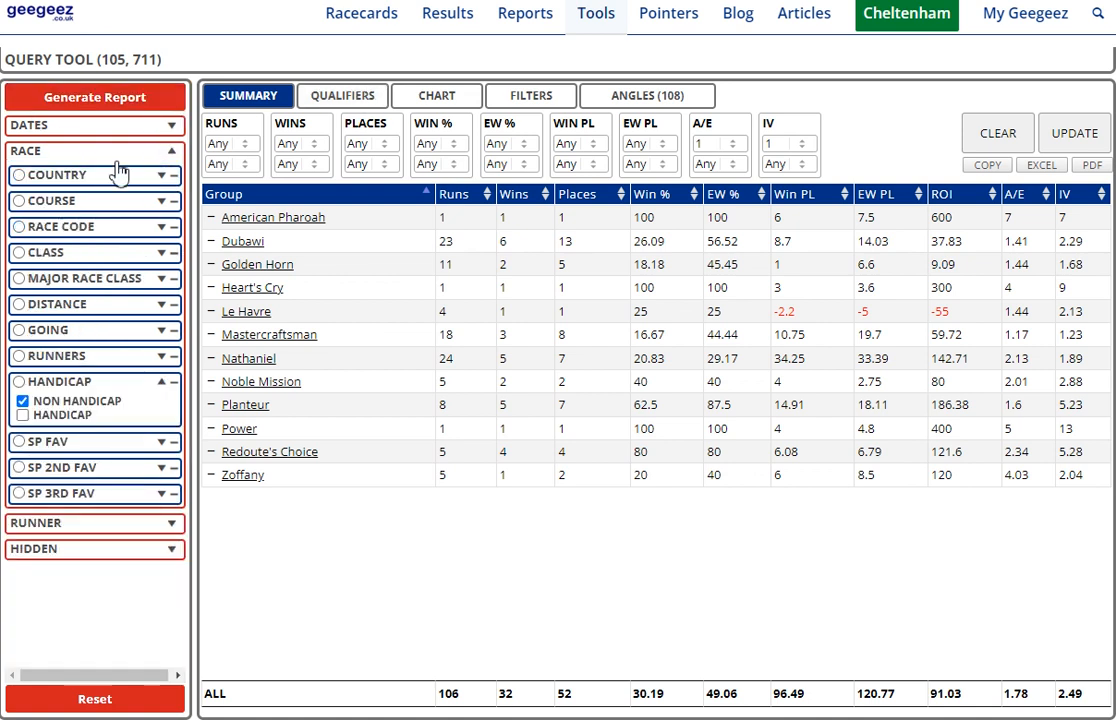
pyautogui.click(19, 199)
pyautogui.click(19, 175)
pyautogui.click(54, 100)
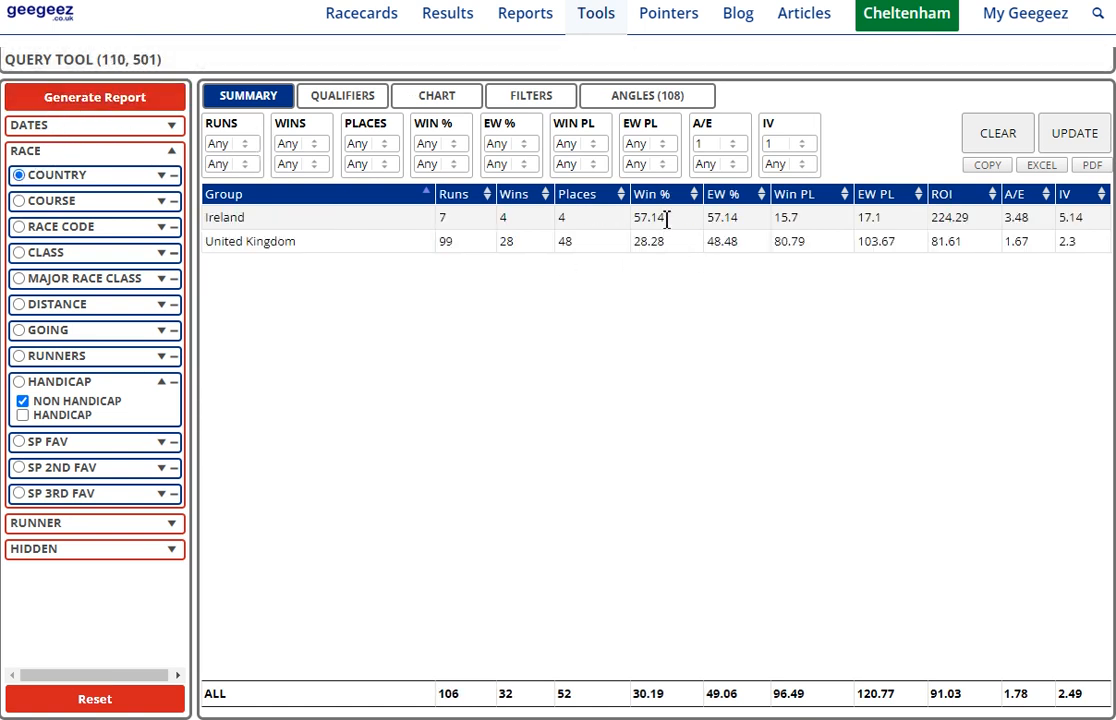
pyautogui.doubleClick(668, 218)
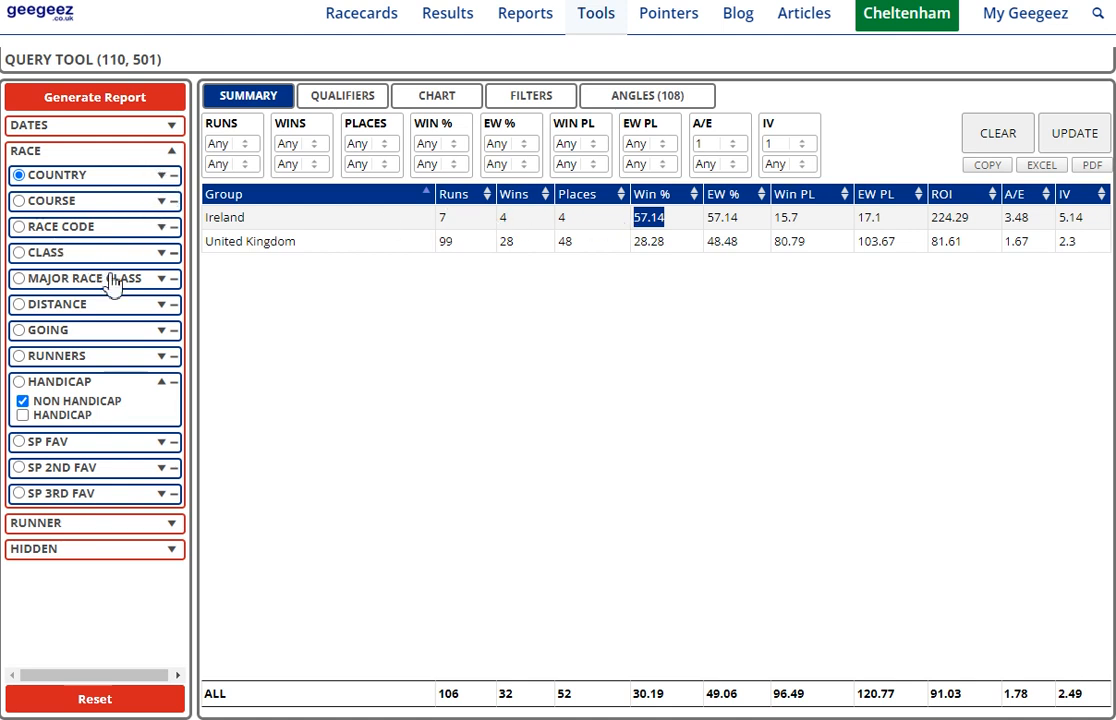
pyautogui.click(24, 277)
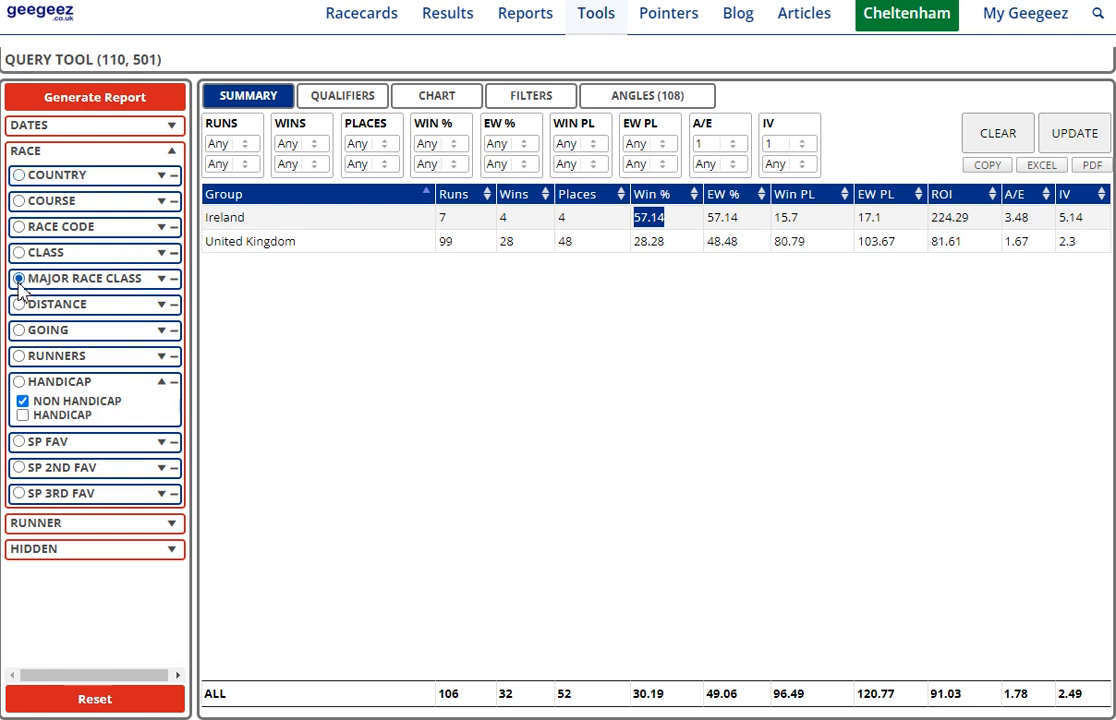
pyautogui.click(78, 100)
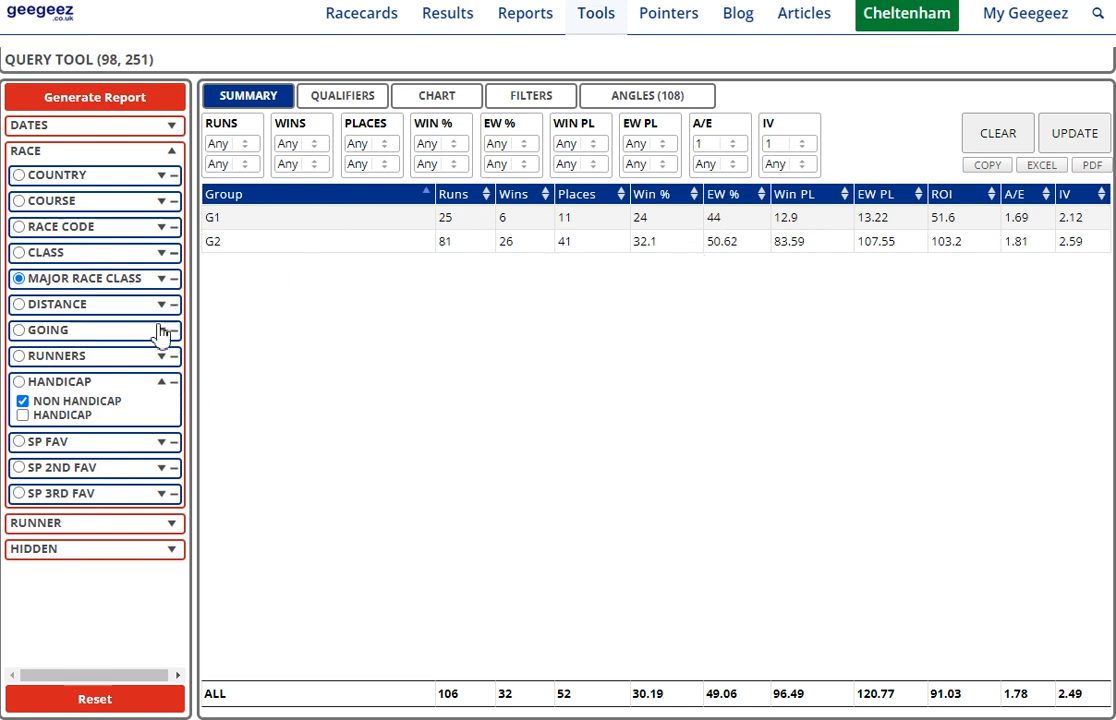
# Try adding G3 to the major race classes in the report, and remove G3 again
pyautogui.click(152, 281)
pyautogui.click(23, 326)
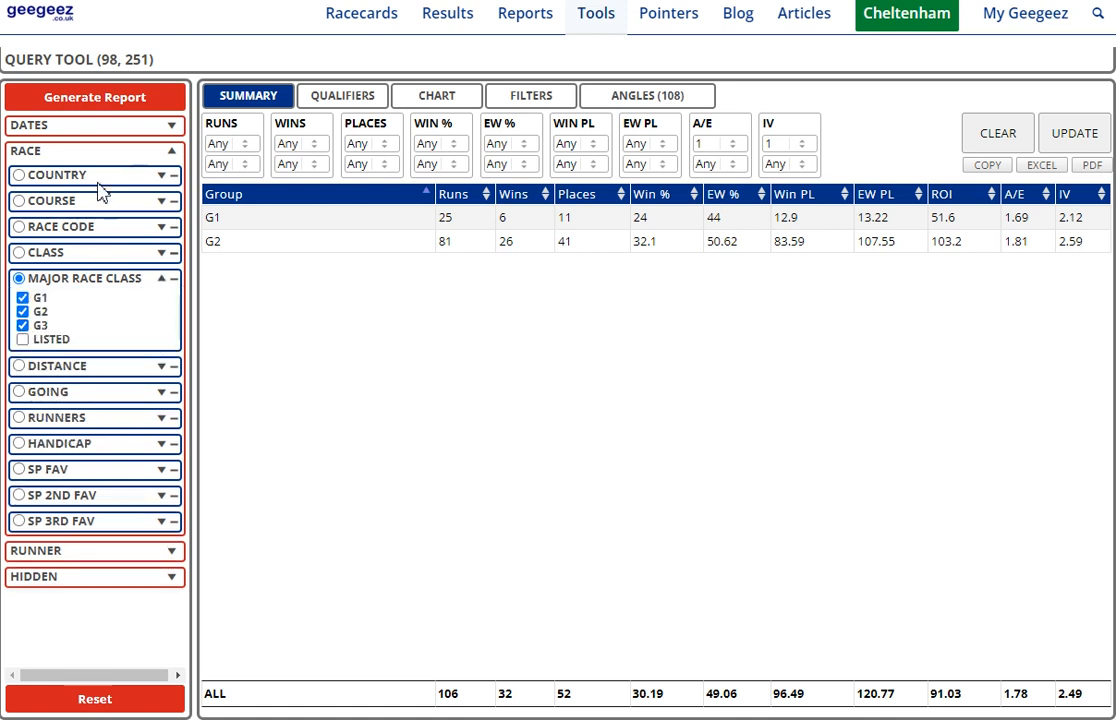
pyautogui.click(100, 100)
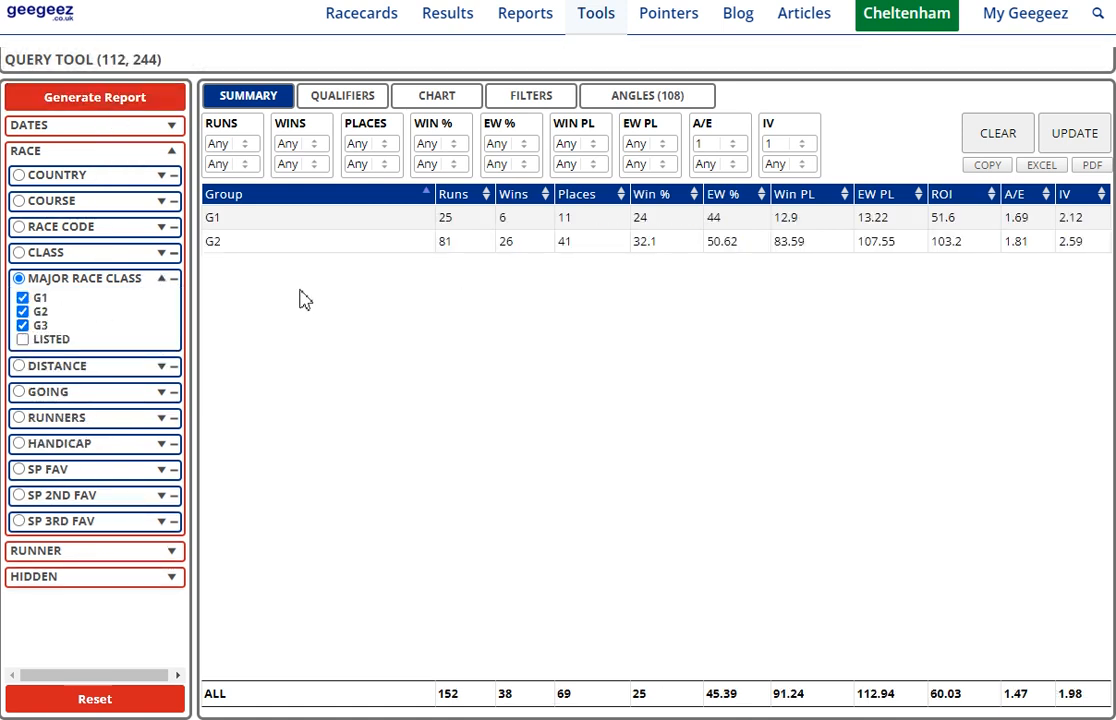
pyautogui.click(23, 326)
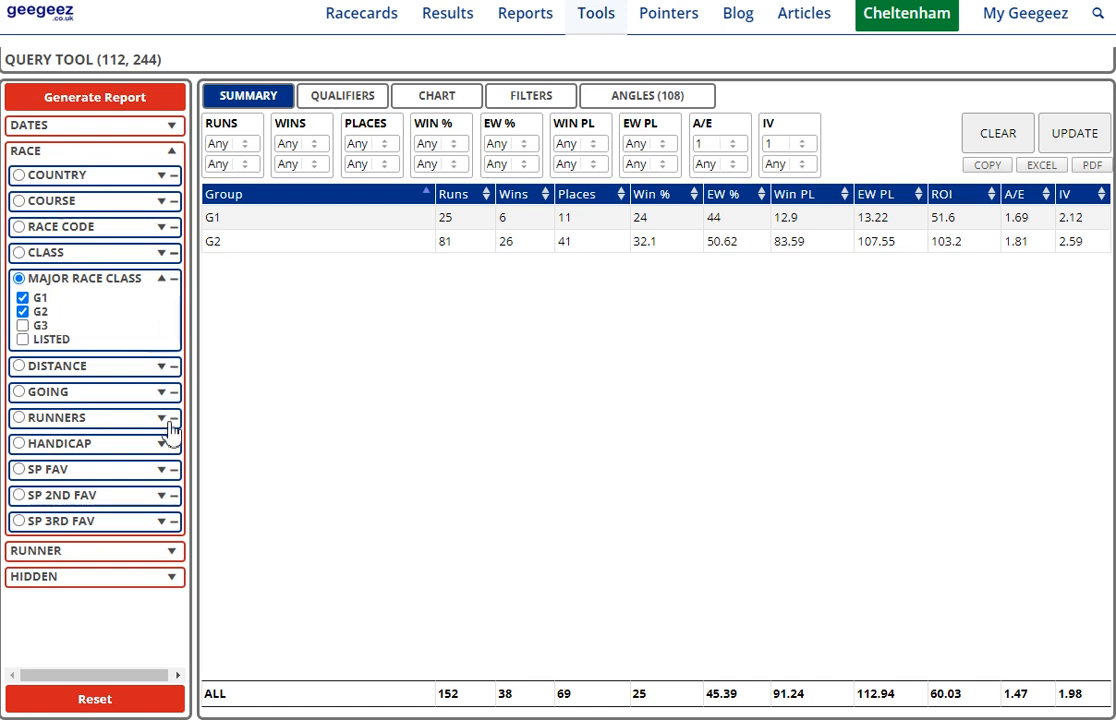
# Generate the report for the G1 and G2 races grouped by DISTANCE
pyautogui.click(19, 366)
pyautogui.click(106, 100)
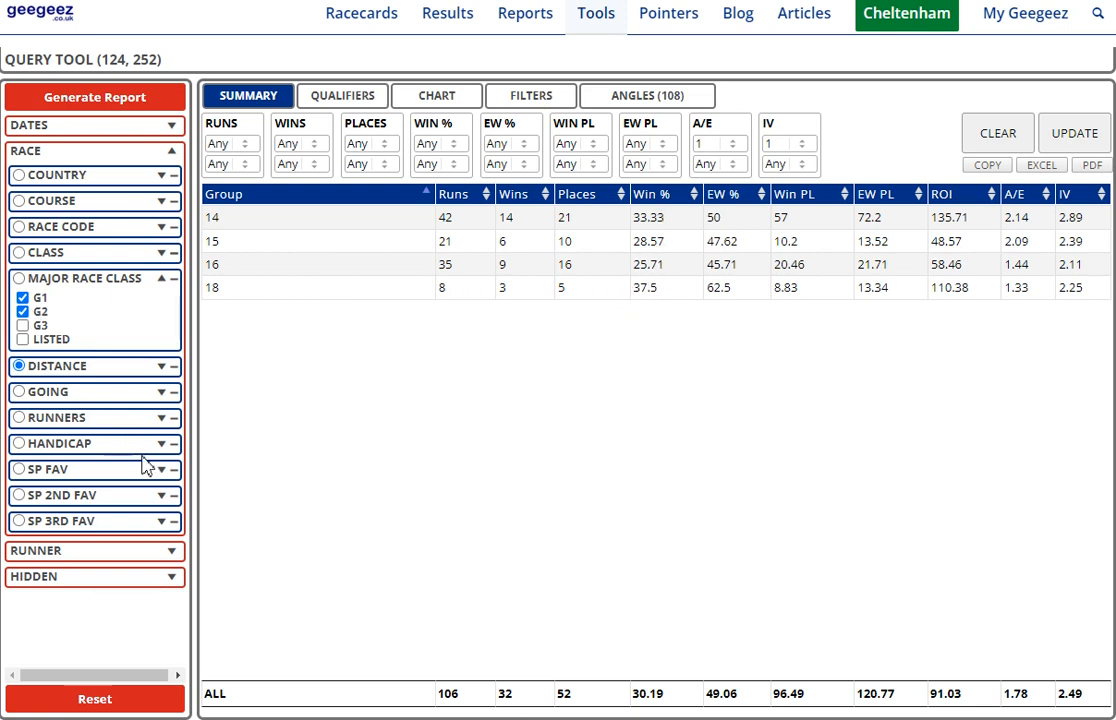
# Generate the G1 and G2 report grouped by ODDS RANK, and highlight the top-ranked group's win percentage
pyautogui.click(168, 551)
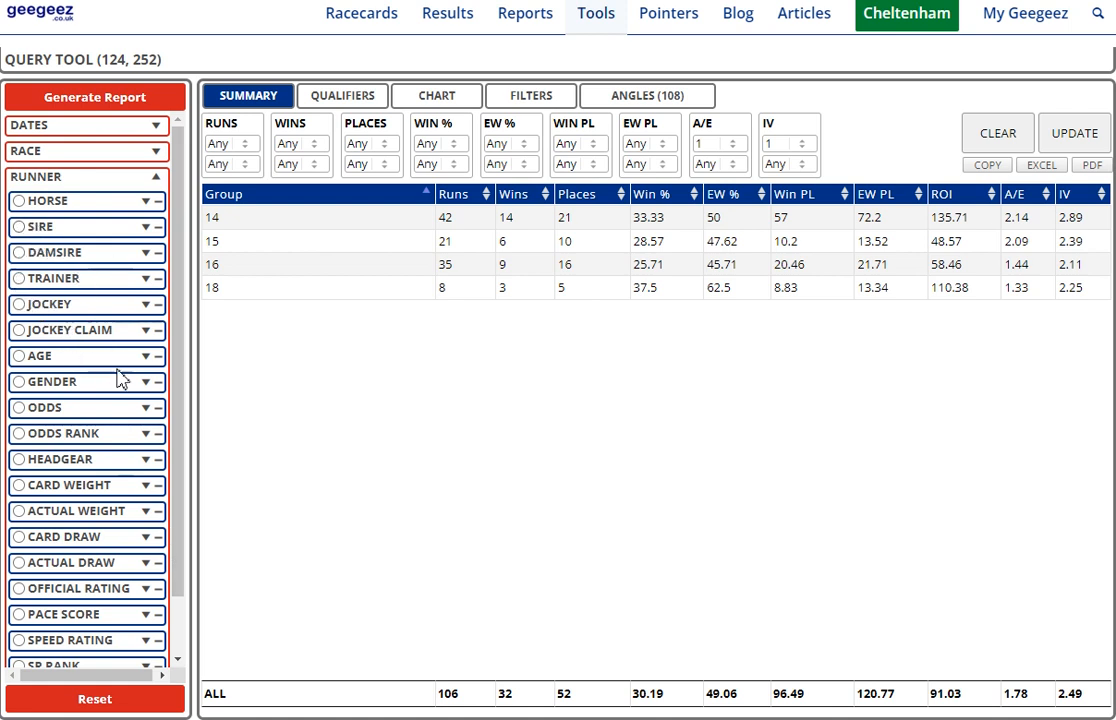
pyautogui.click(145, 434)
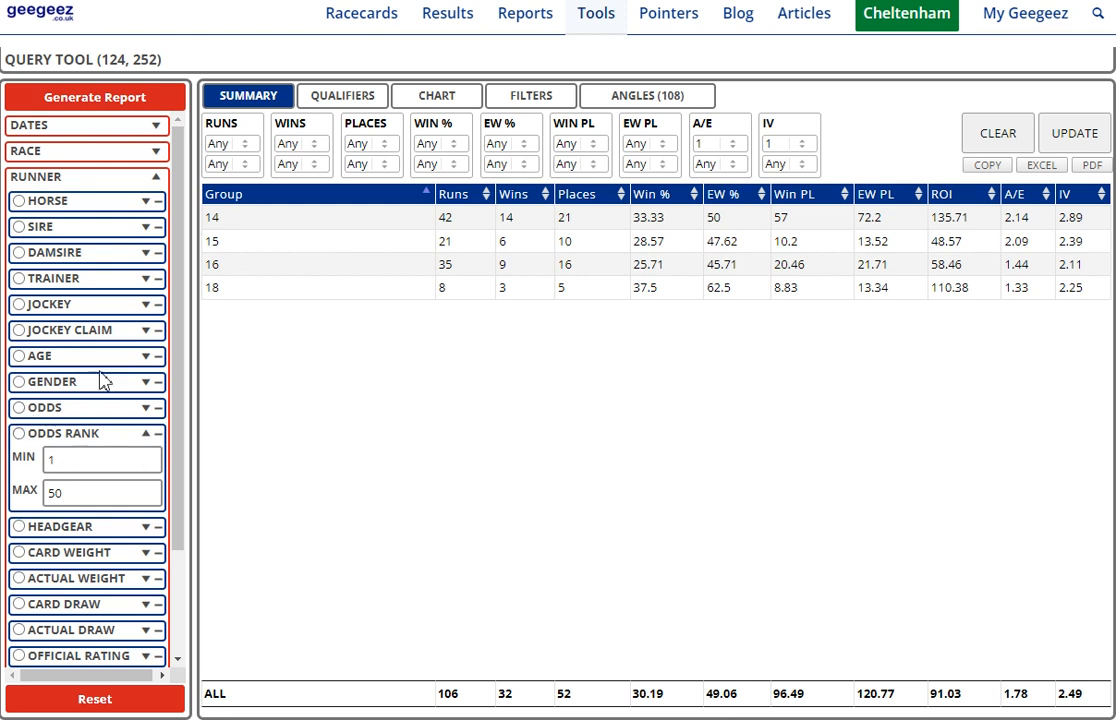
pyautogui.click(136, 100)
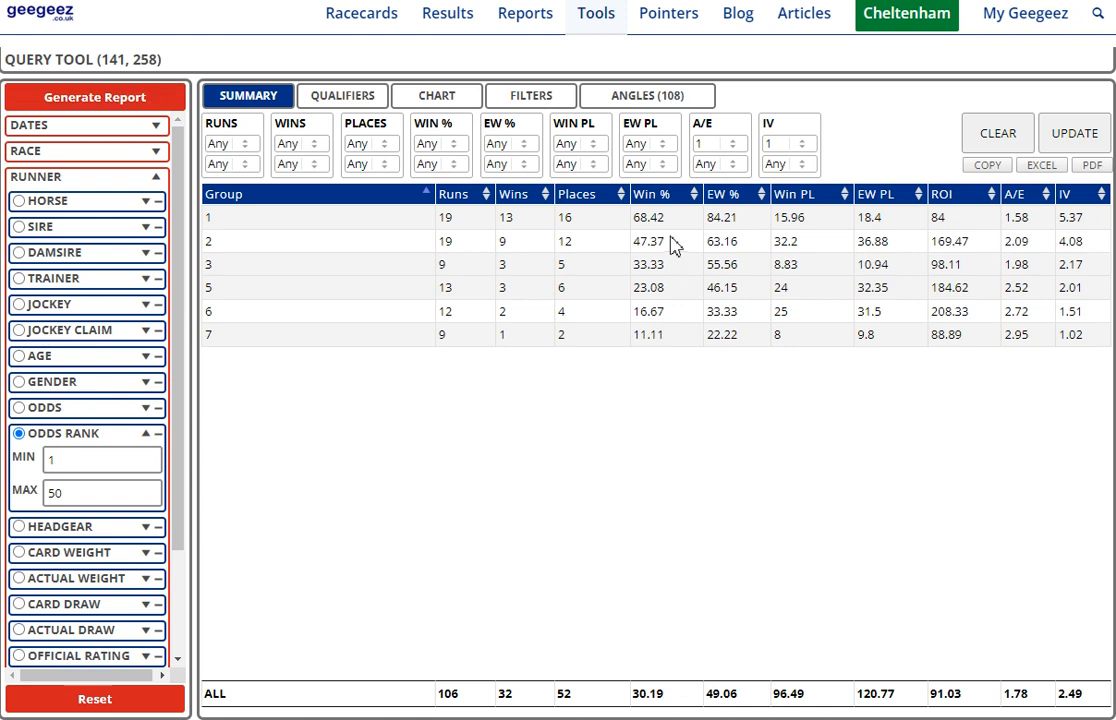
pyautogui.moveTo(672, 228); pyautogui.dragTo(646, 223)
# Save the current filters as a new angle named FL-G1G2-Sires-Stayers
pyautogui.click(637, 103)
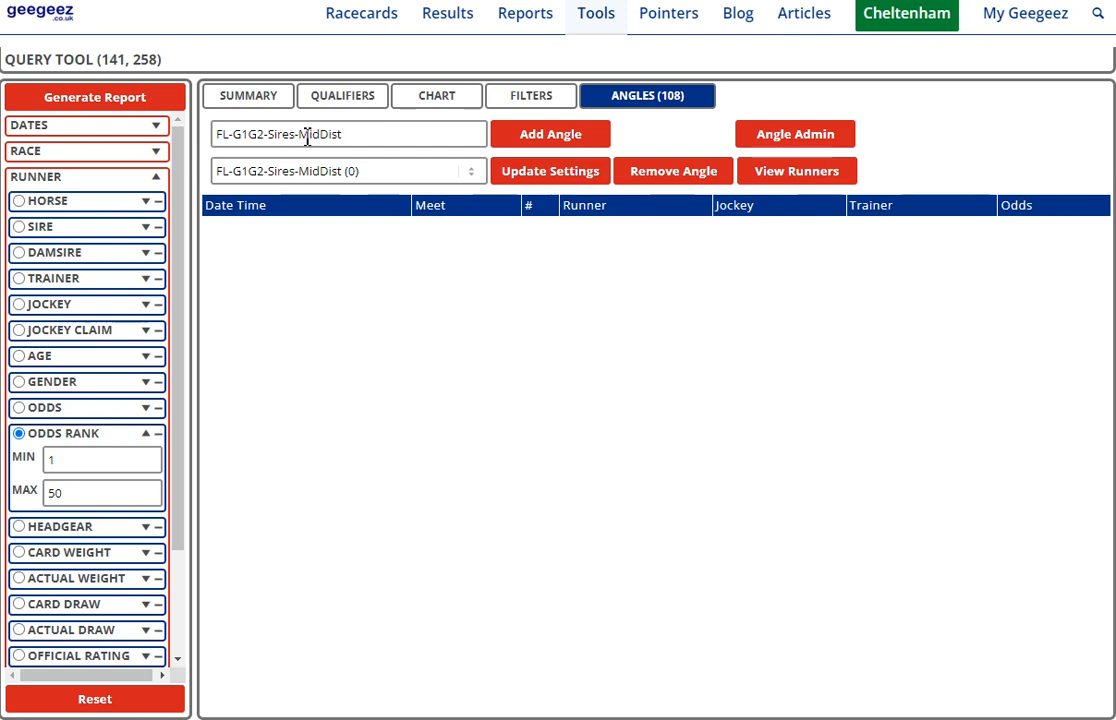
pyautogui.moveTo(304, 134); pyautogui.dragTo(356, 137)
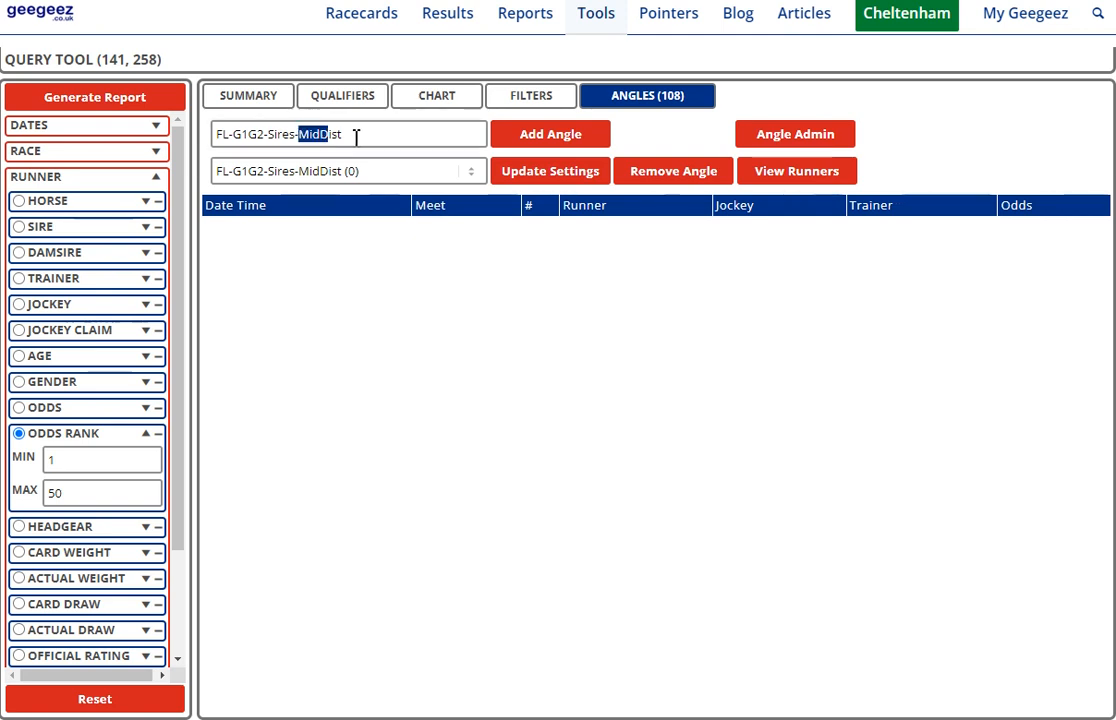
pyautogui.click(356, 138)
pyautogui.press('BackSpace')
pyautogui.press('BackSpace')
pyautogui.press('BackSpace')
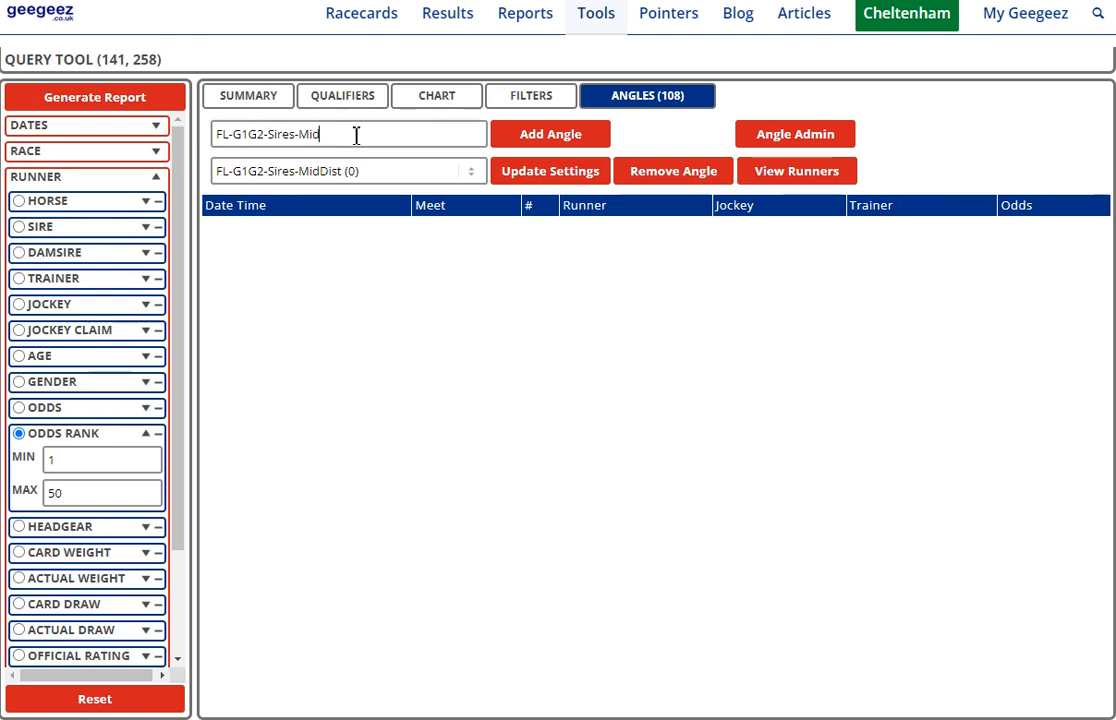
pyautogui.write('Stayers')
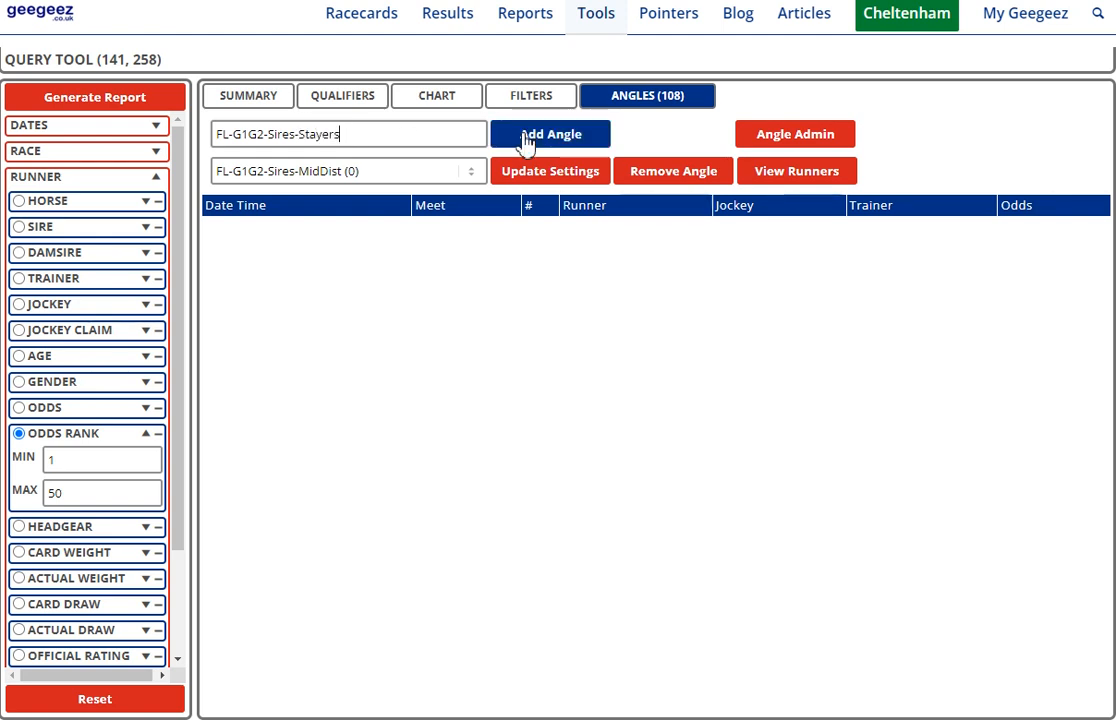
pyautogui.click(527, 140)
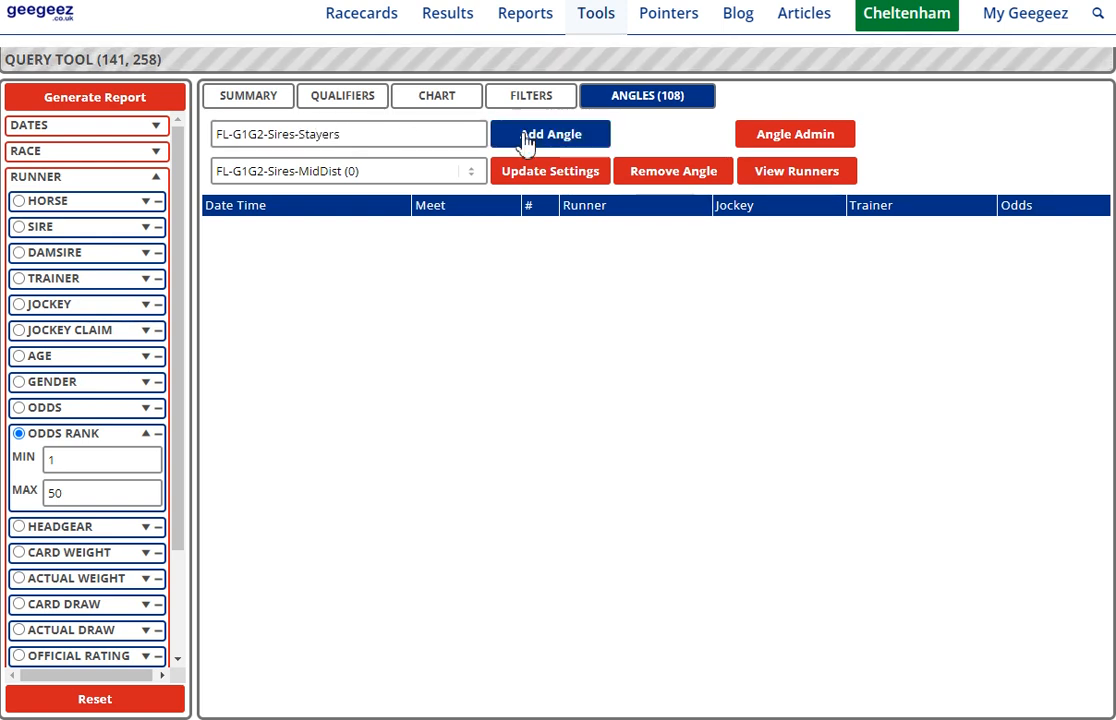
# Clear the SIRE filter by deselecting every selected sire from Zoffany to American Pharoah
pyautogui.click(143, 229)
pyautogui.click(22, 281)
pyautogui.click(22, 295)
pyautogui.click(22, 309)
pyautogui.click(22, 323)
pyautogui.click(22, 337)
pyautogui.click(22, 378)
pyautogui.click(22, 392)
pyautogui.click(22, 406)
pyautogui.click(22, 418)
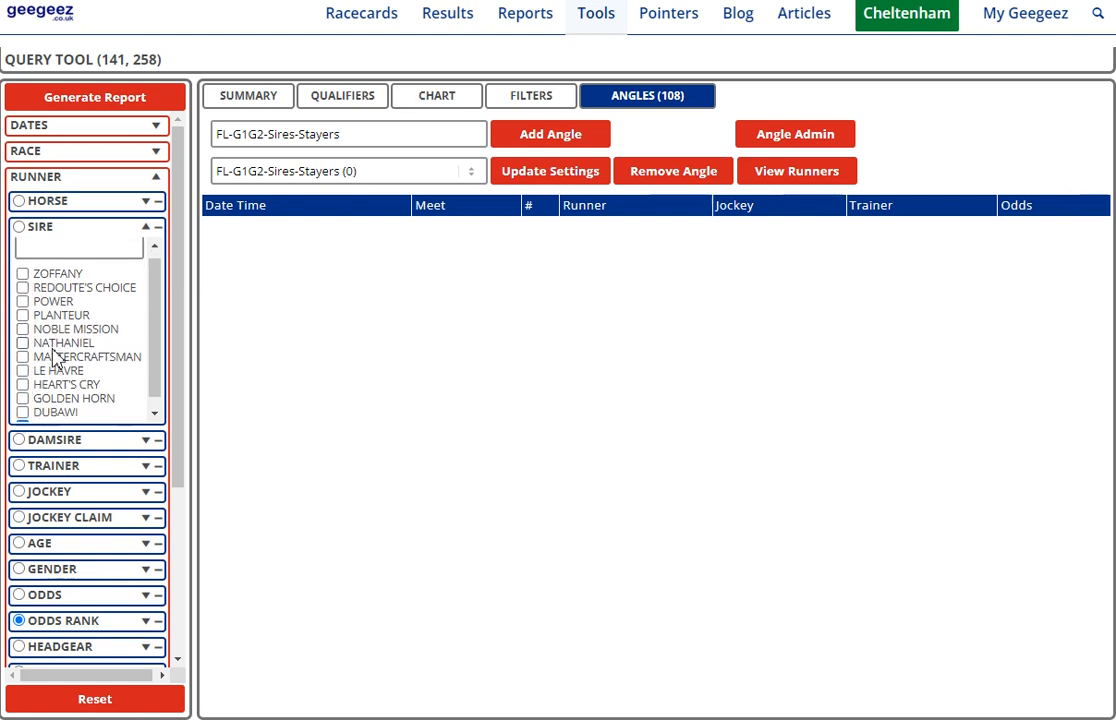
pyautogui.click(22, 420)
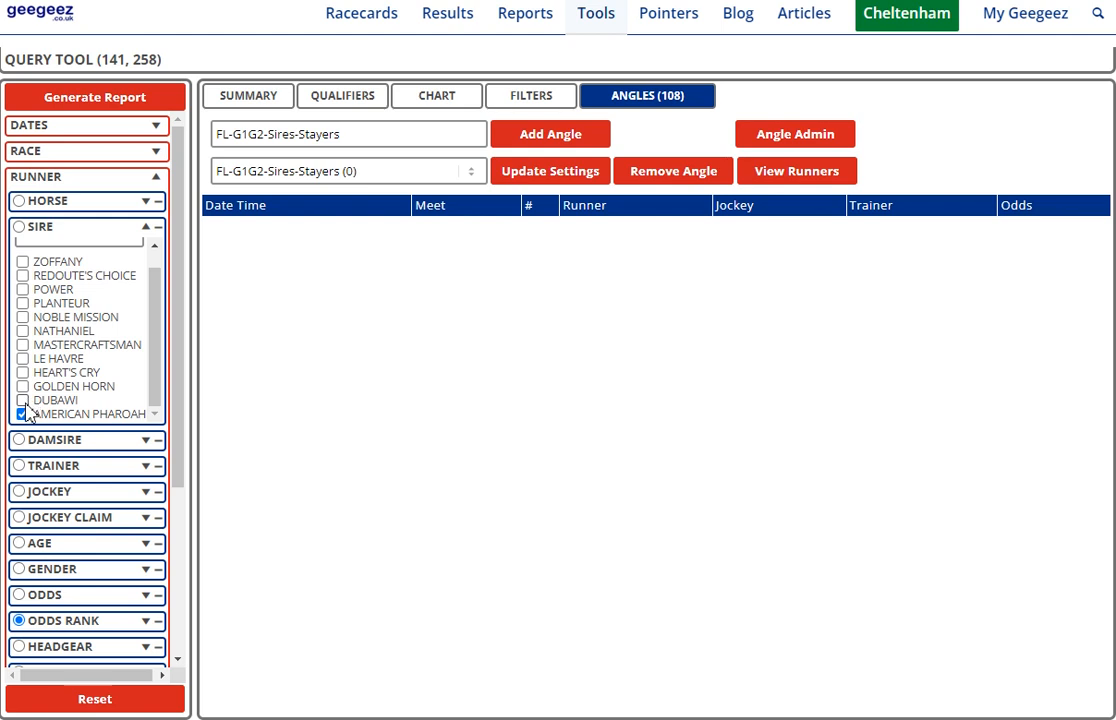
pyautogui.click(147, 228)
pyautogui.scroll(-2, 162, 440)
pyautogui.scroll(2, 161, 415)
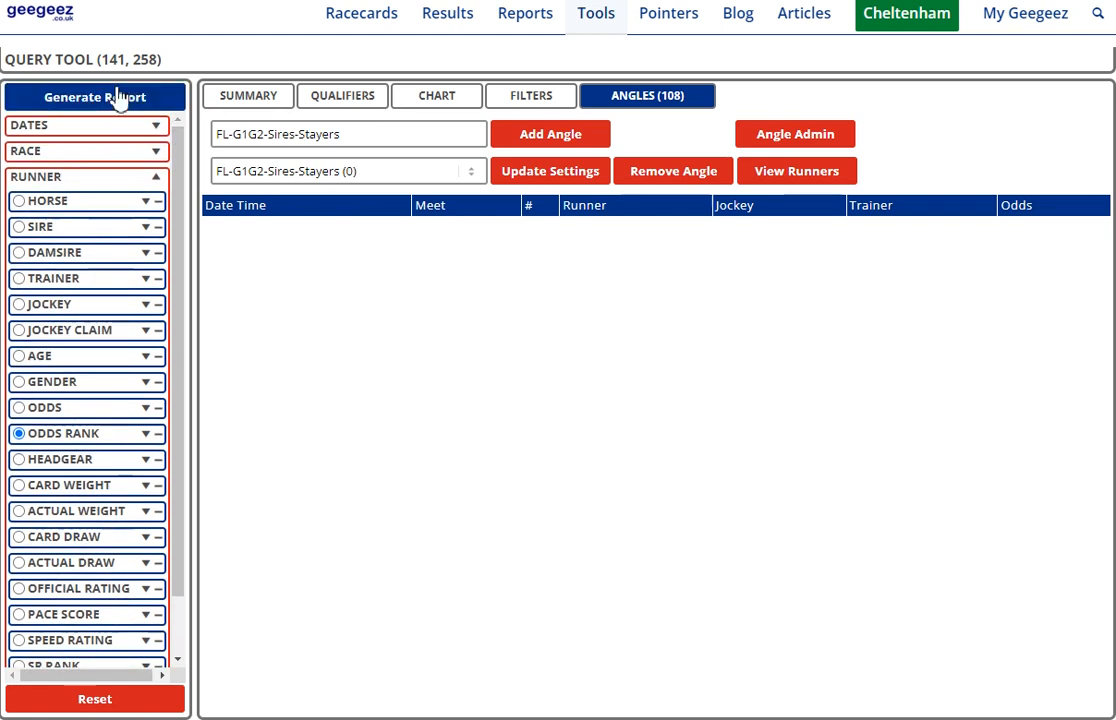
# Set the race distance from 2m 4f to Any, and generate the report summary for that range
pyautogui.click(152, 178)
pyautogui.click(155, 151)
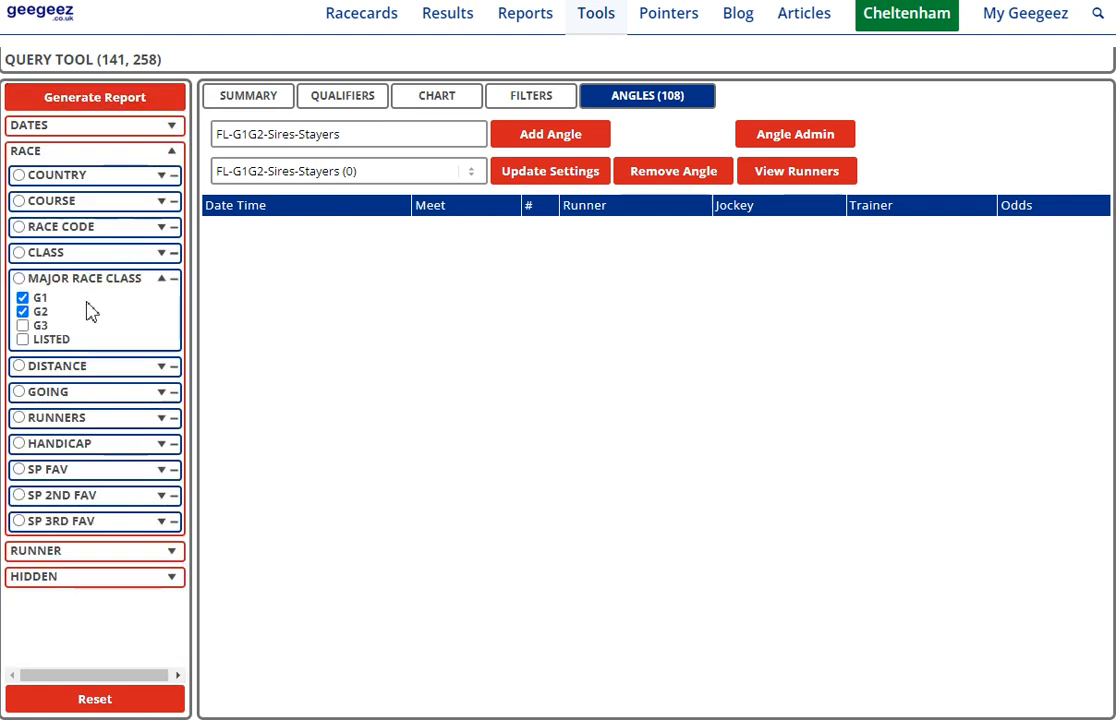
pyautogui.click(138, 364)
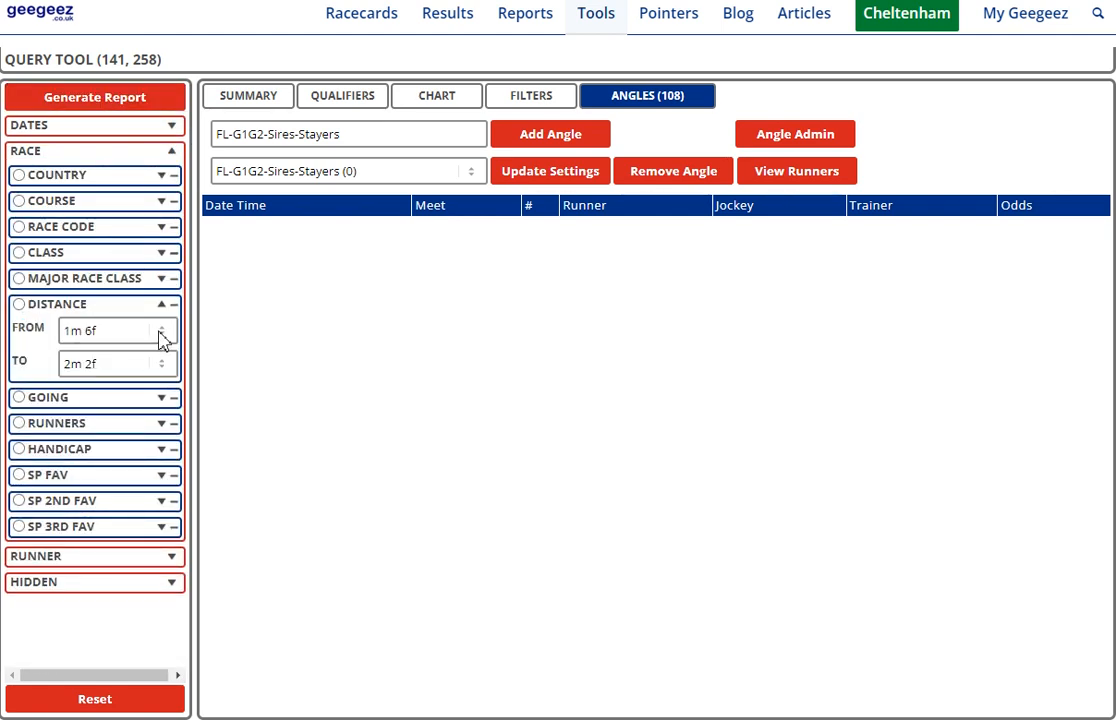
pyautogui.click(162, 335)
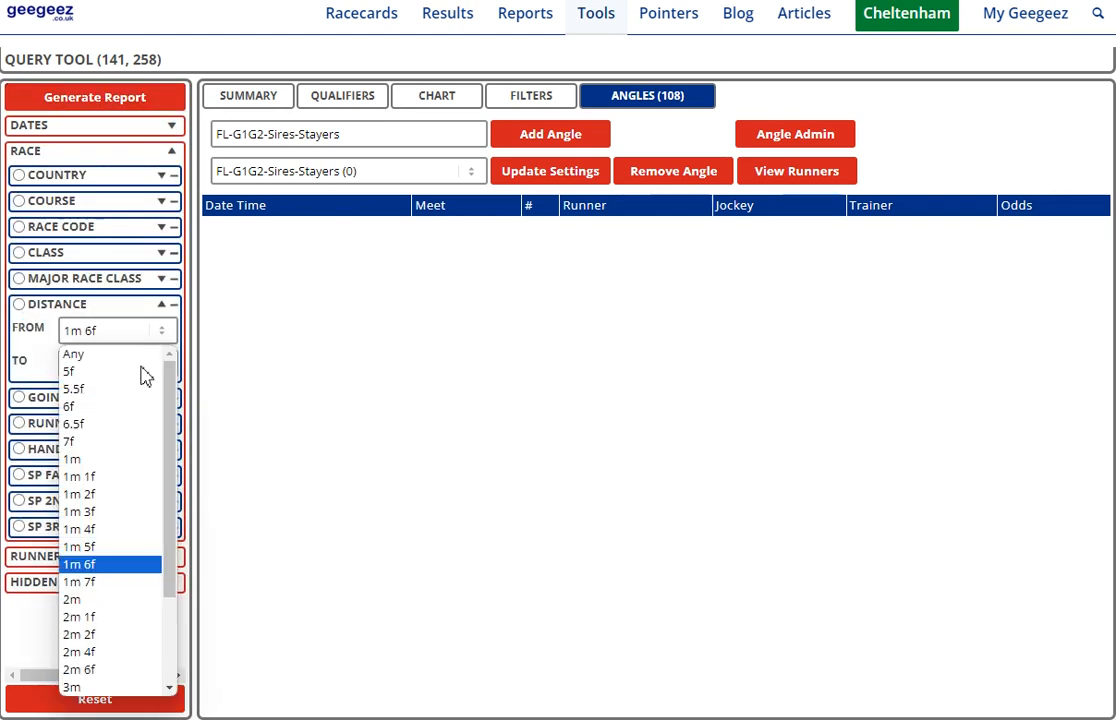
pyautogui.click(115, 652)
pyautogui.click(157, 366)
pyautogui.click(74, 387)
pyautogui.click(108, 100)
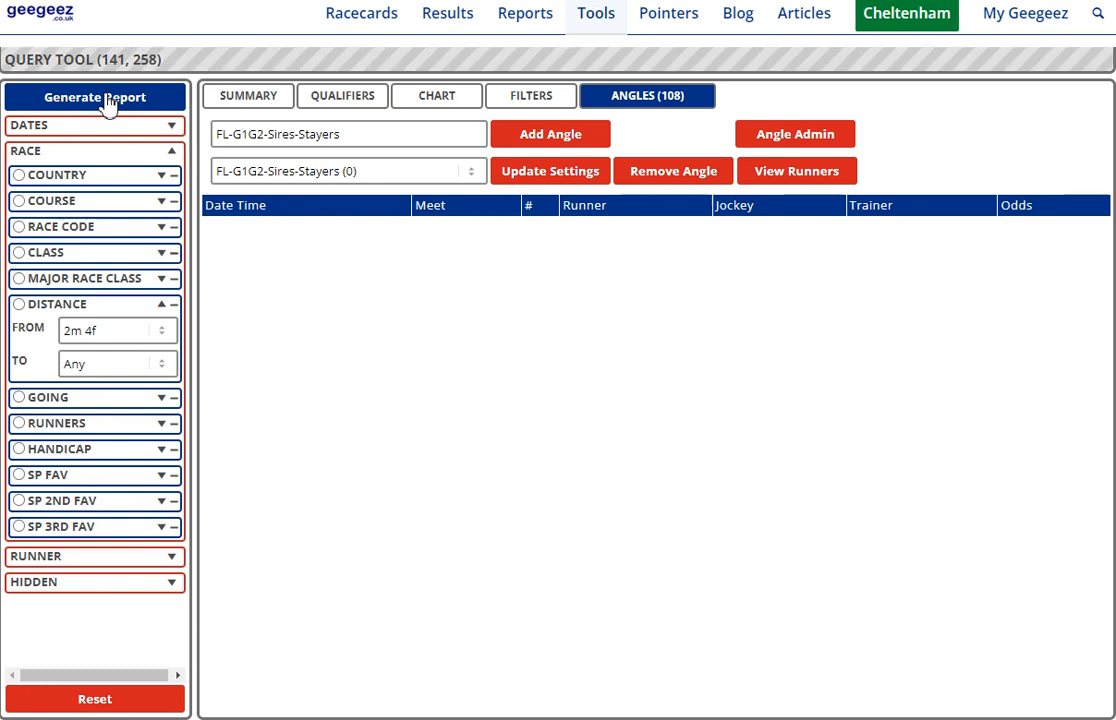
pyautogui.click(248, 100)
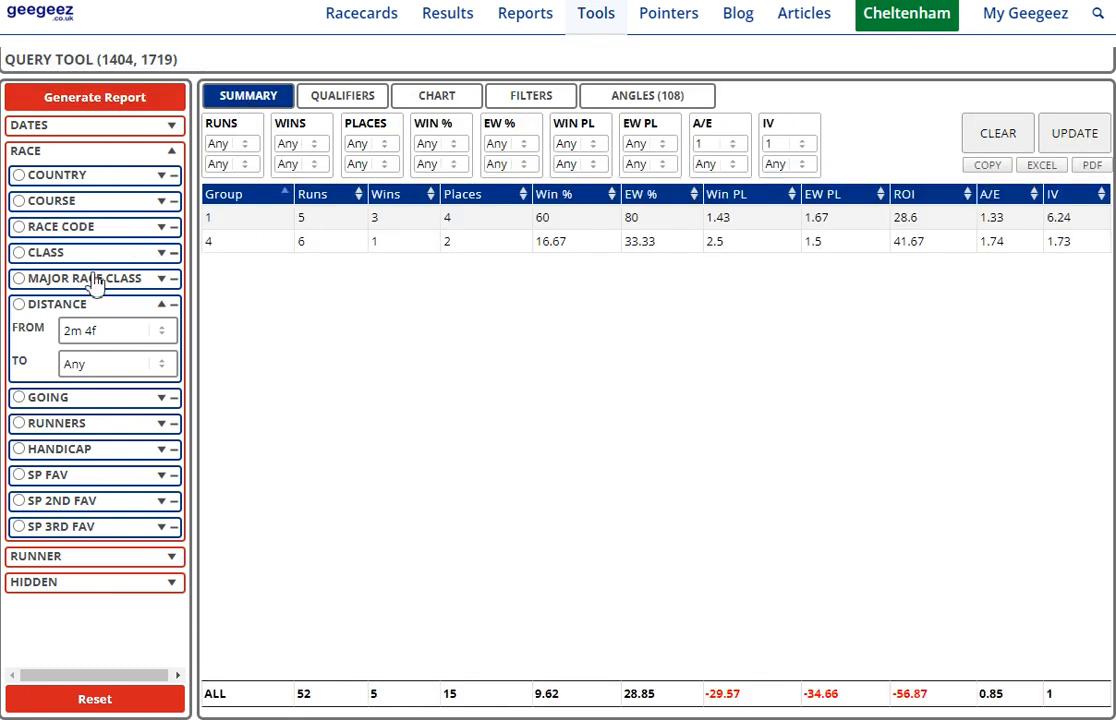
# Generate the report grouped by SIRE, and limit the results to a minimum IV of 1.25
pyautogui.click(42, 558)
pyautogui.click(19, 227)
pyautogui.click(86, 109)
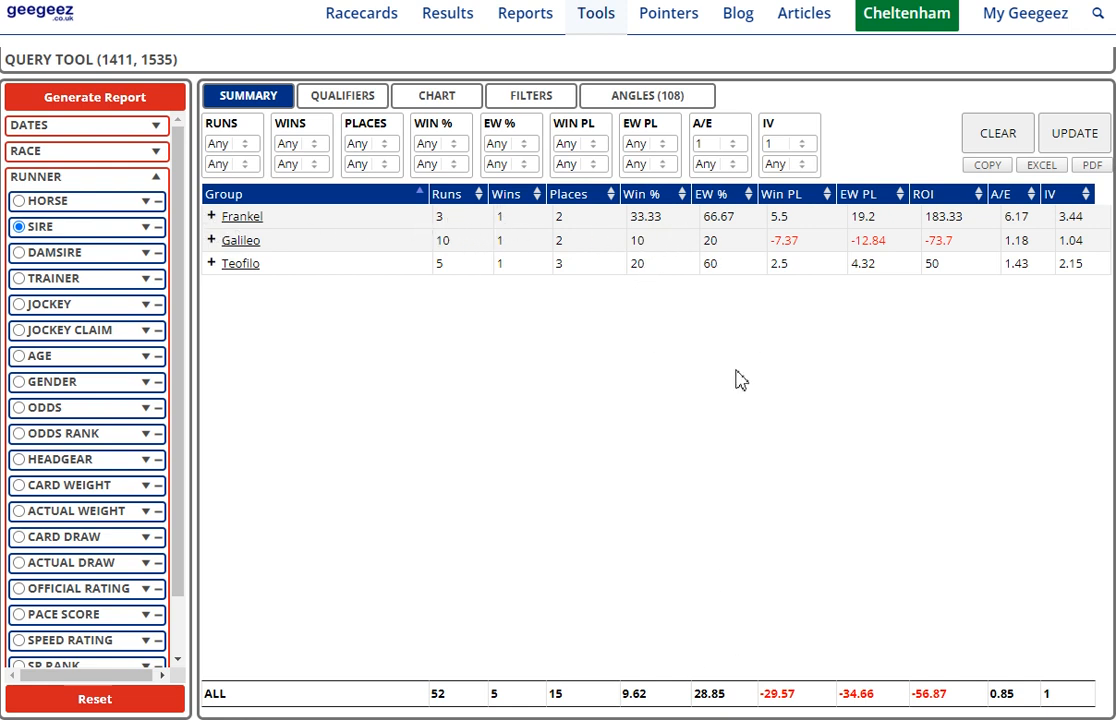
pyautogui.click(807, 148)
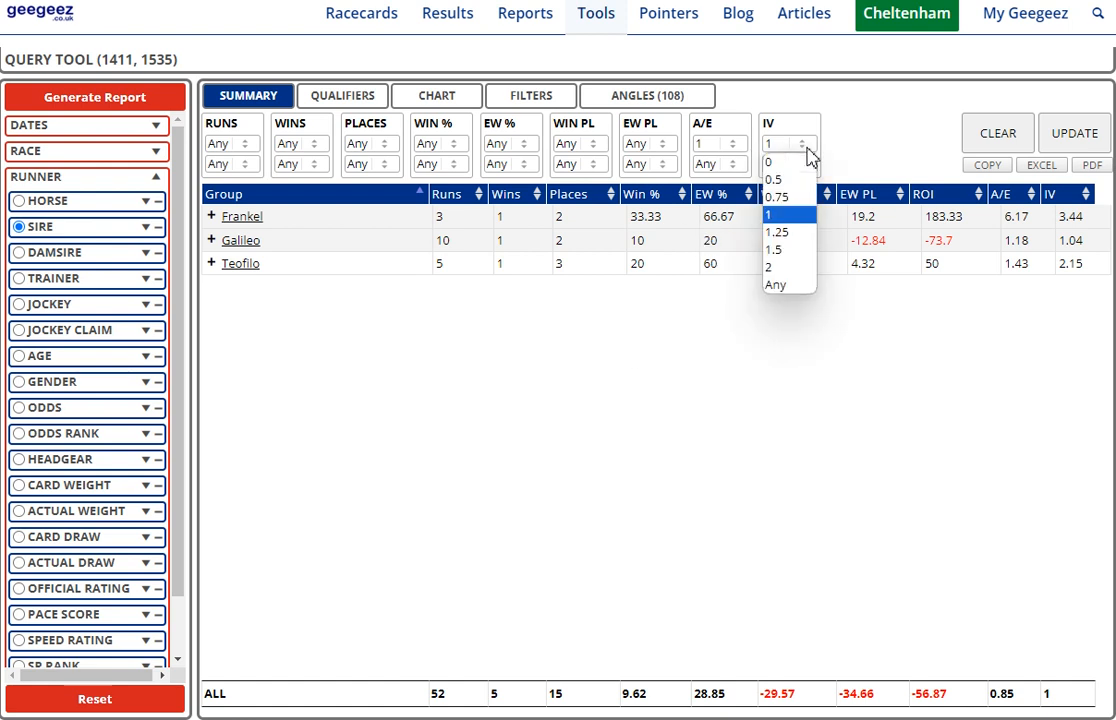
pyautogui.click(806, 233)
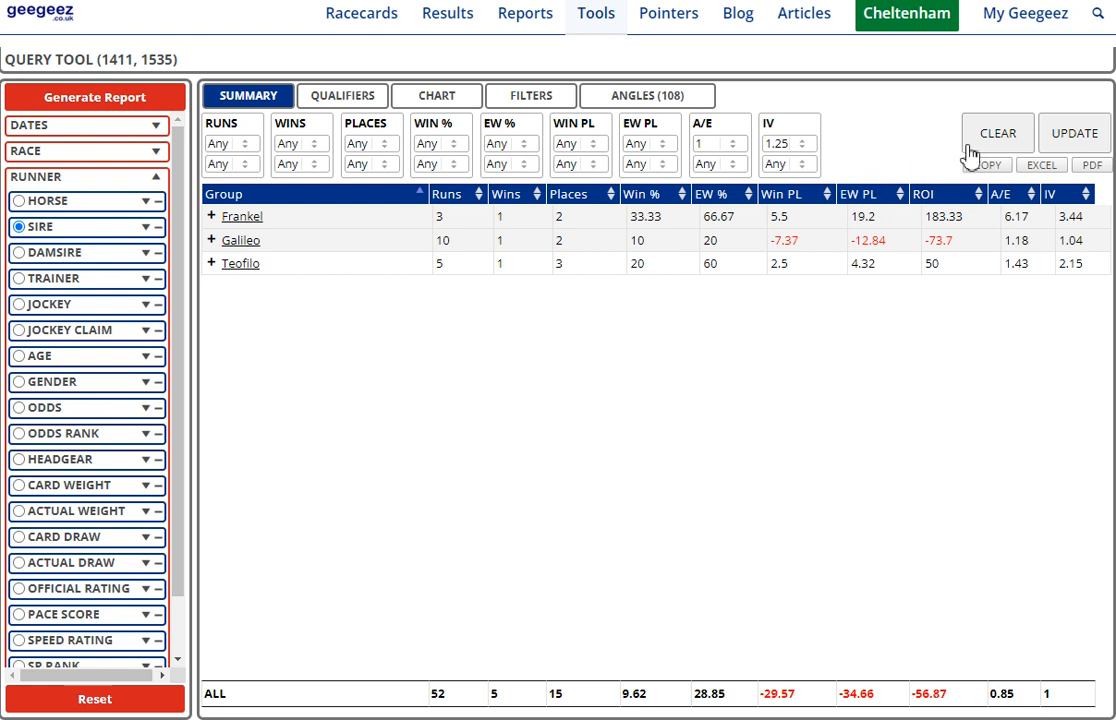
pyautogui.click(1075, 145)
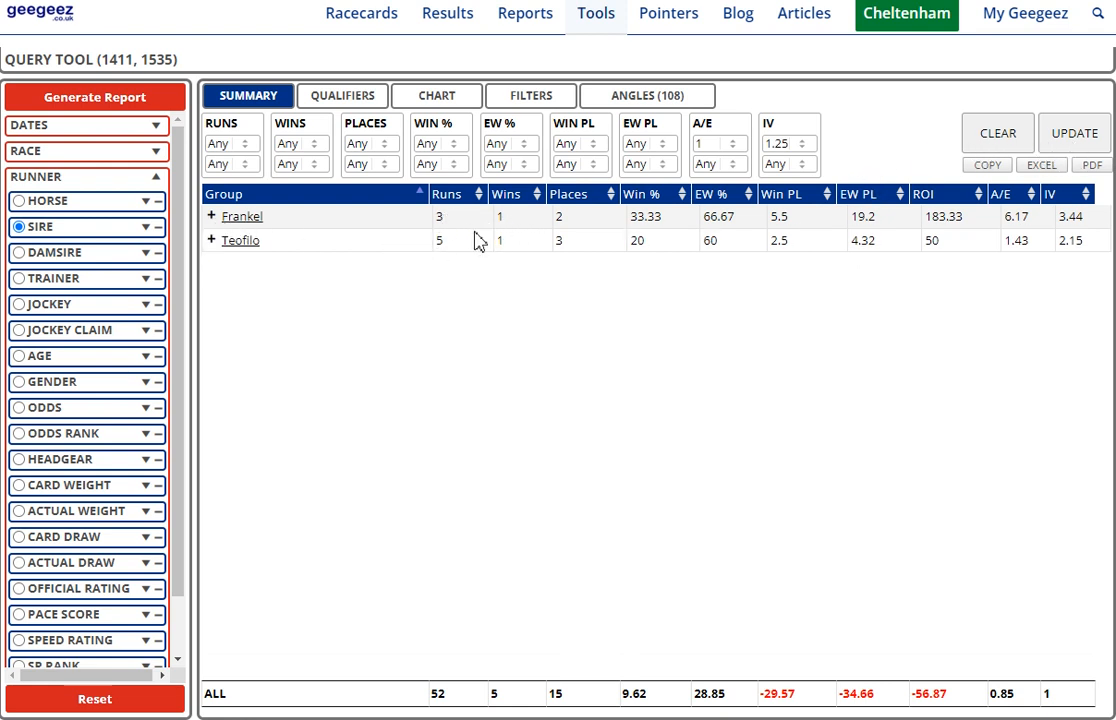
# Review all three pages of qualifiers for races of 2m 4f and longer, checking the Ascot finishing positions and odds
pyautogui.click(342, 100)
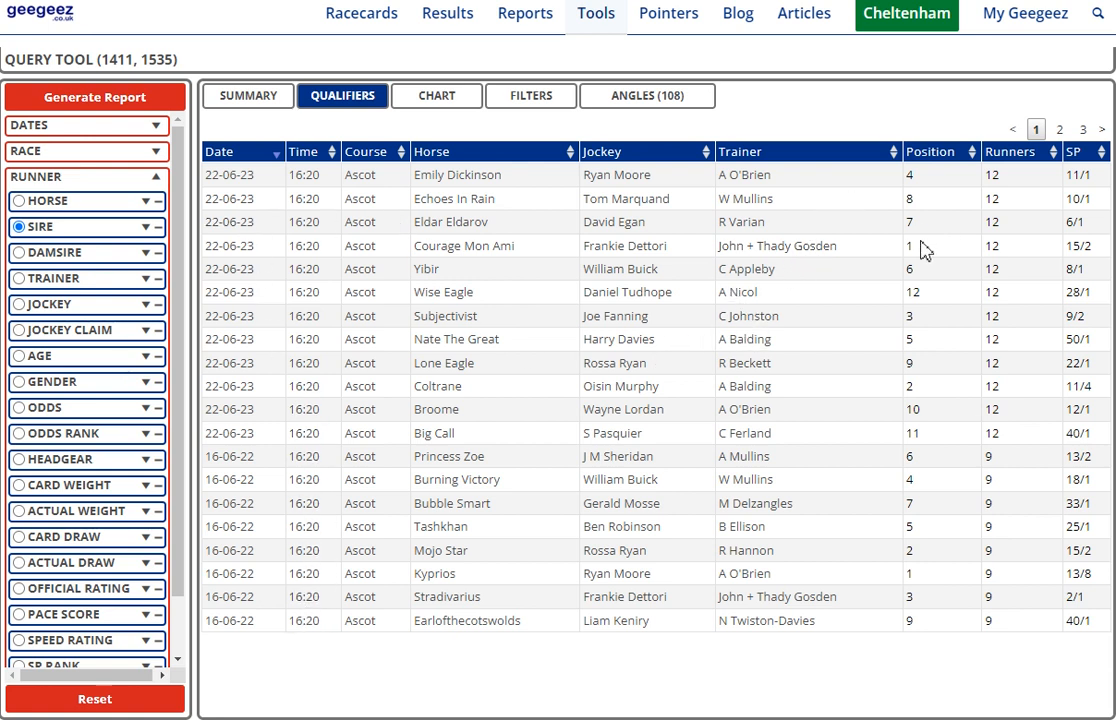
pyautogui.moveTo(673, 247); pyautogui.dragTo(659, 247)
pyautogui.click(1058, 129)
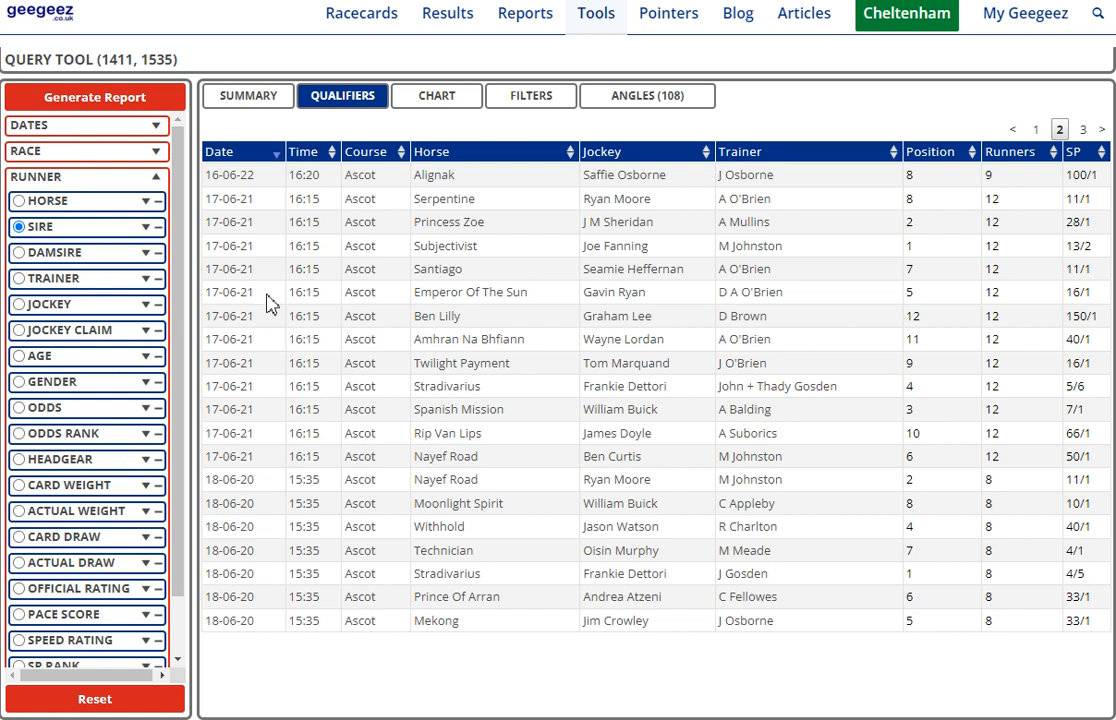
pyautogui.click(1086, 131)
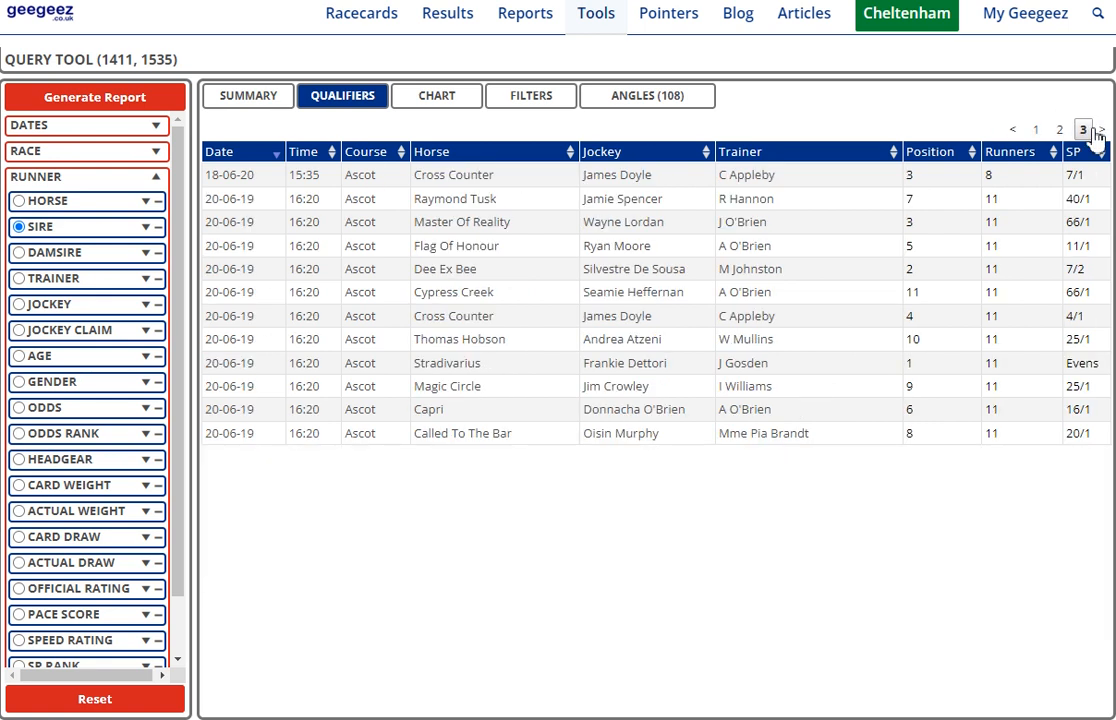
pyautogui.click(1036, 131)
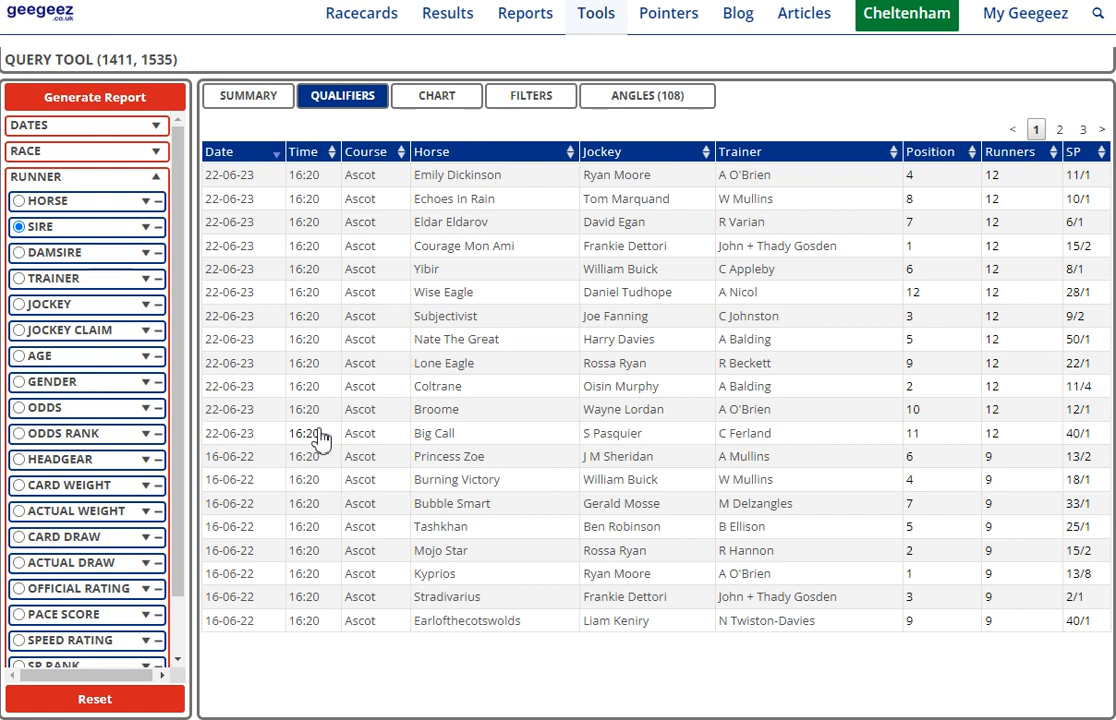
# Include the sires Frankel and Teofilo in the regenerated report, and view their qualifiers
pyautogui.click(288, 101)
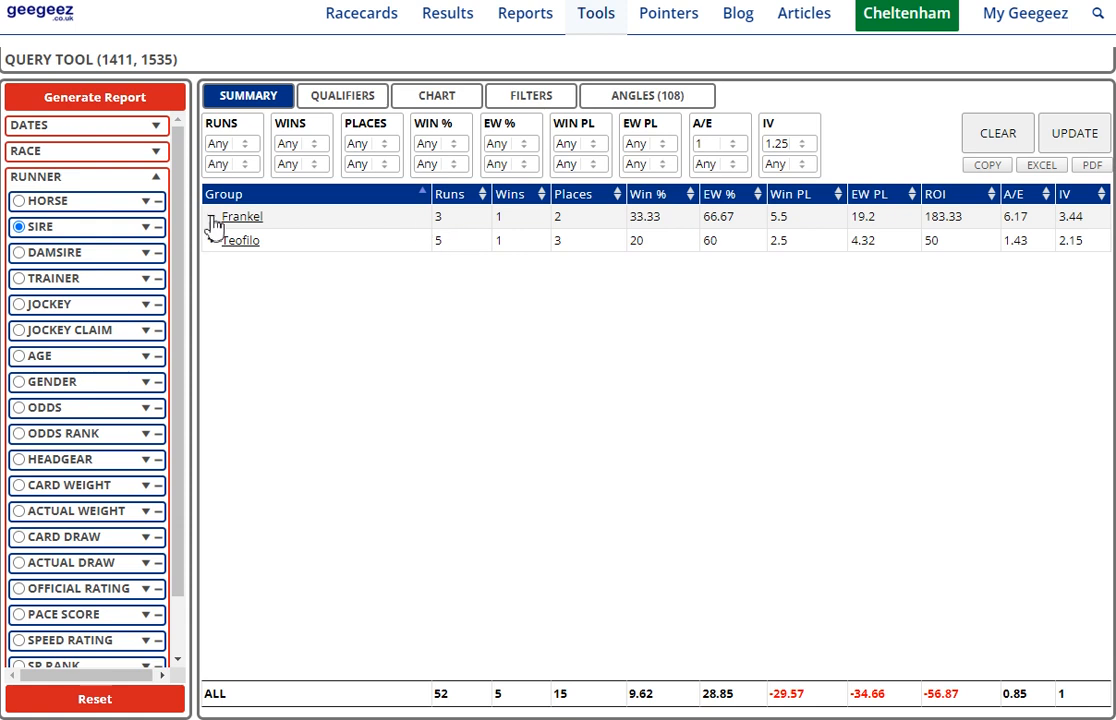
pyautogui.click(142, 110)
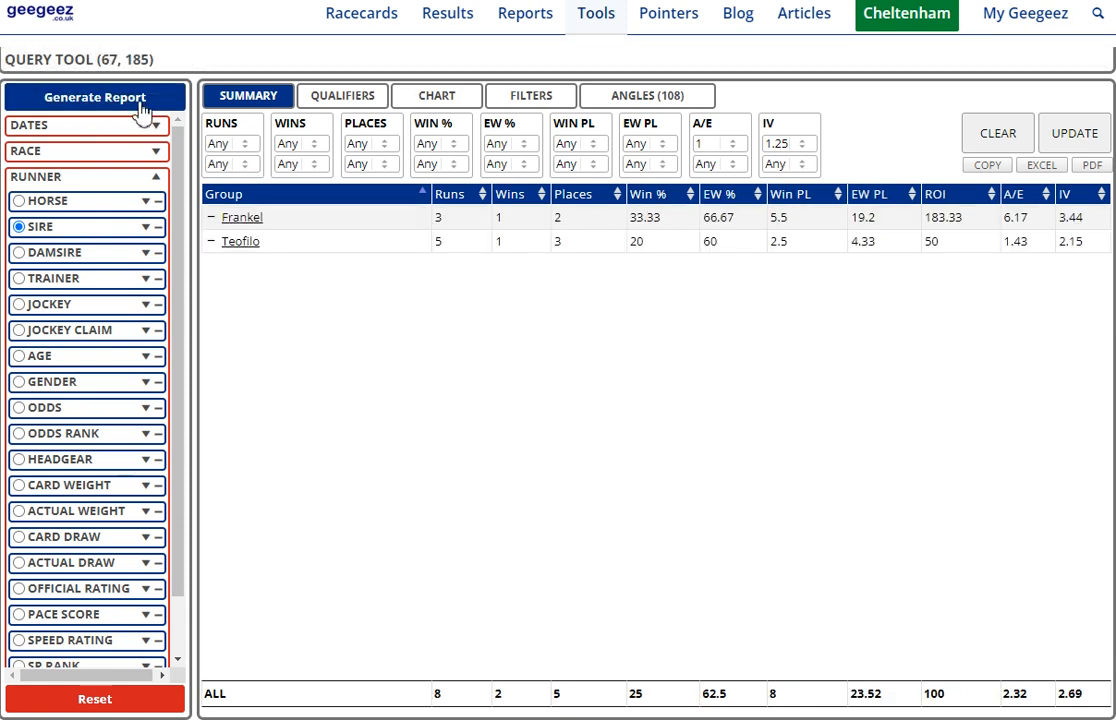
pyautogui.click(331, 100)
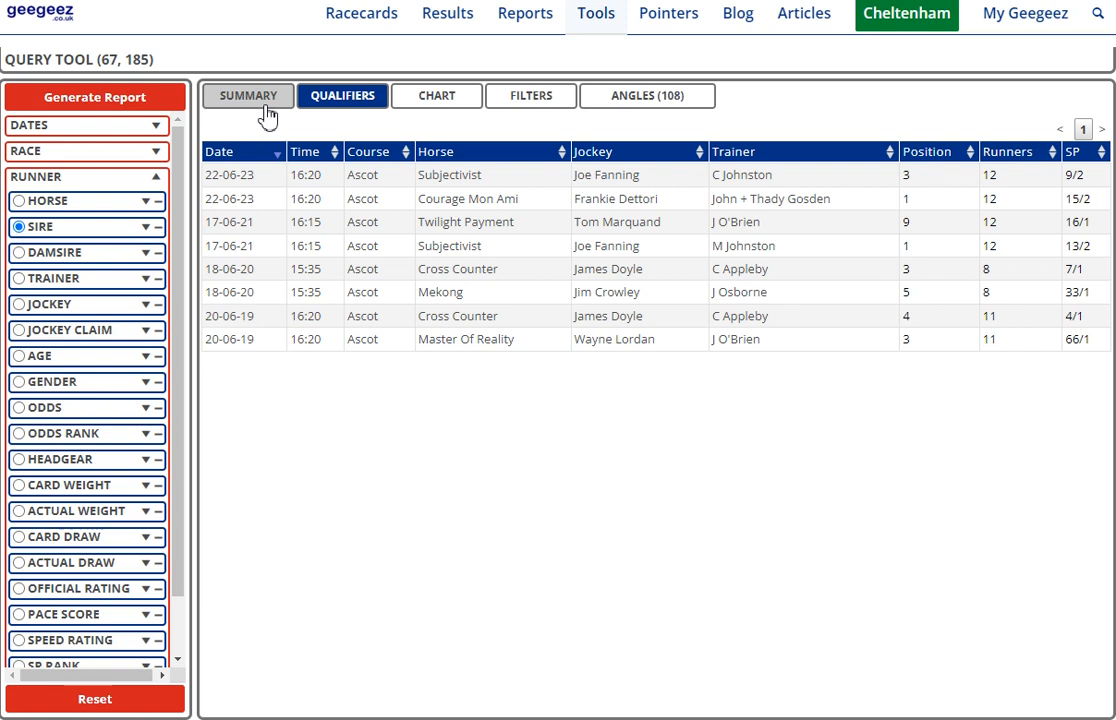
# Save the Frankel and Teofilo filters as a new angle named FL-G1G2-Sires-Marathon
pyautogui.click(607, 101)
pyautogui.click(357, 137)
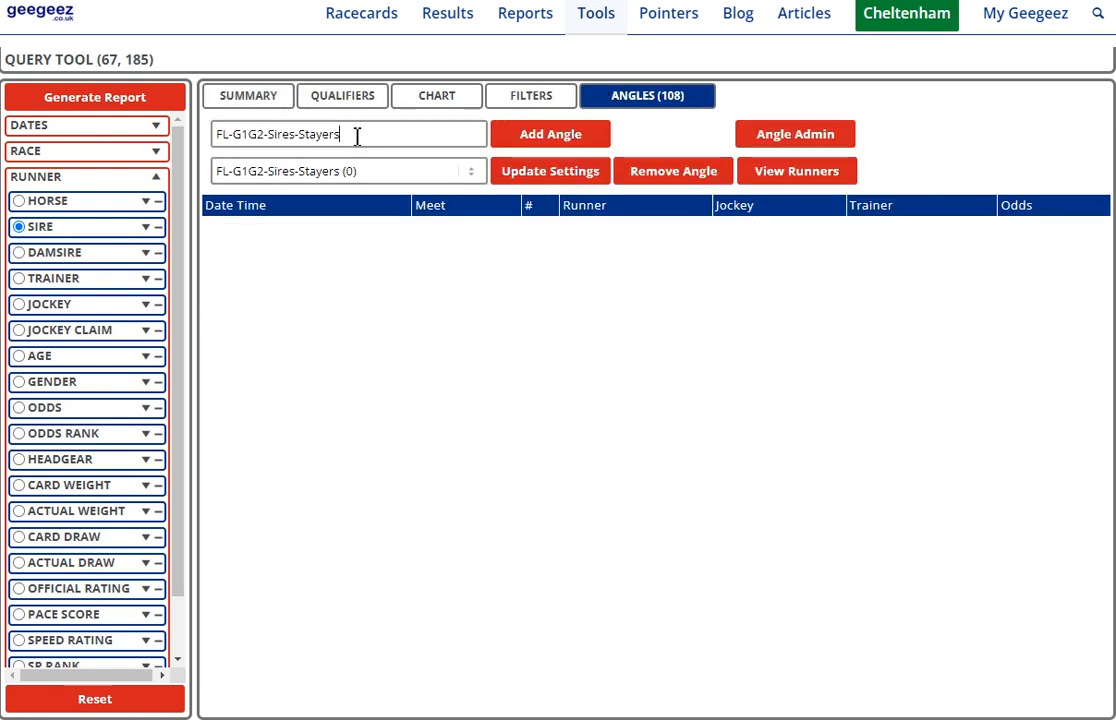
pyautogui.press('BackSpace')
pyautogui.press('BackSpace')
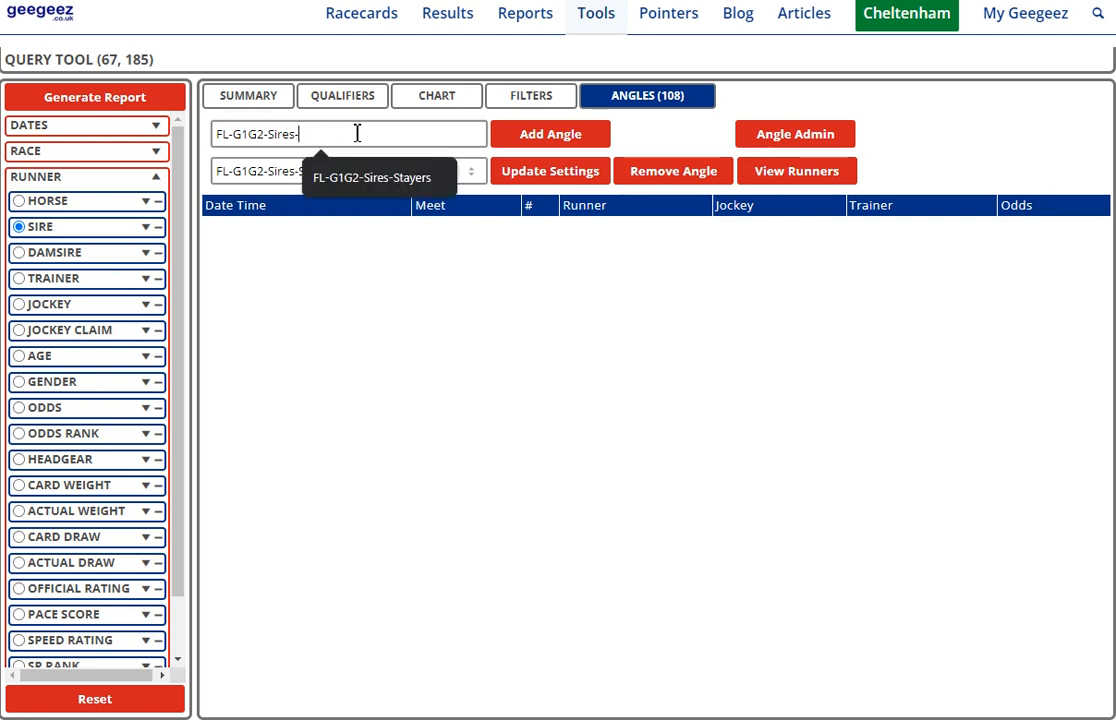
pyautogui.write('Marathon')
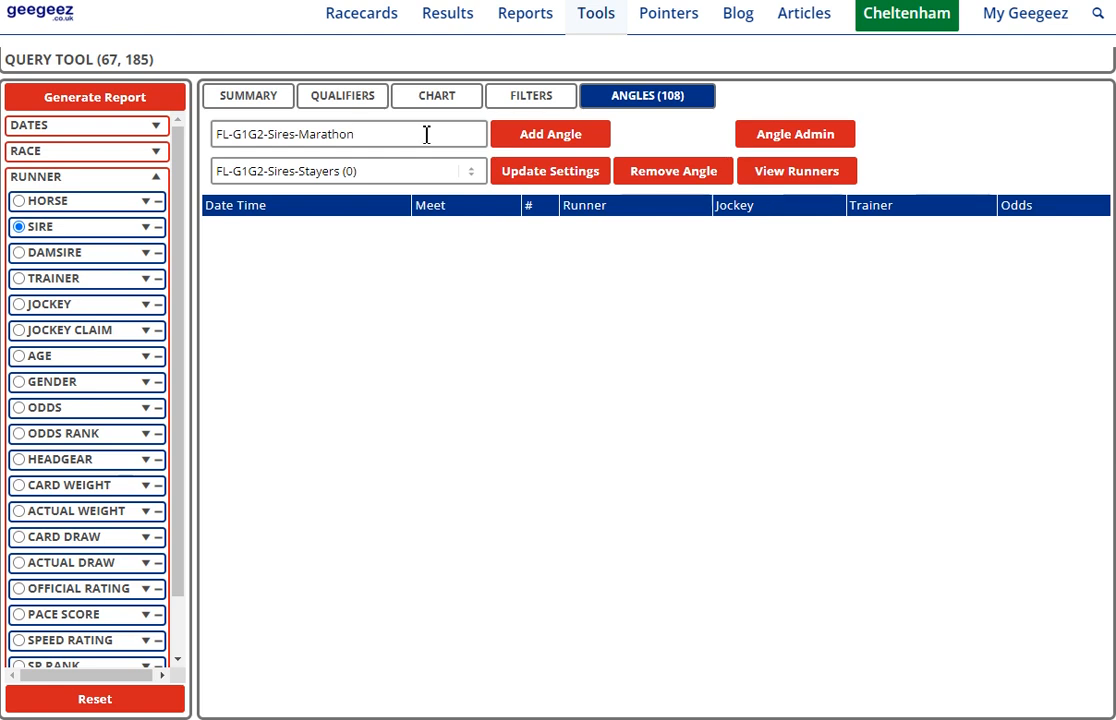
pyautogui.click(540, 143)
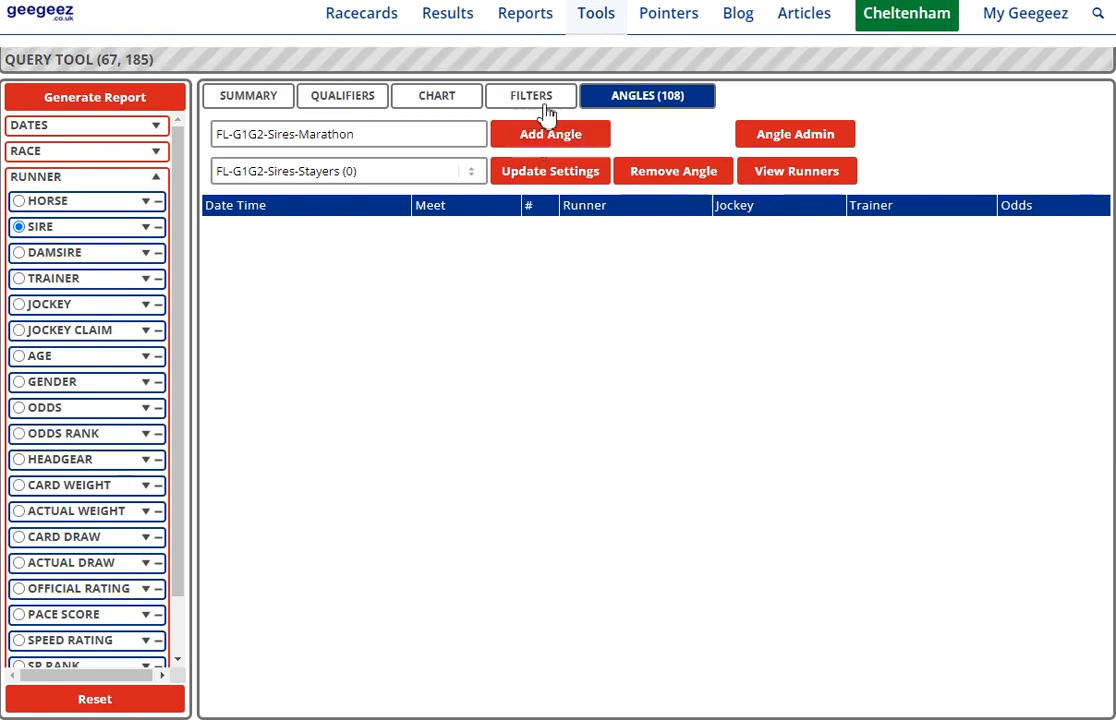
# Review the active filters and the summary, and look through the saved FL-G1G2-Sires angles
pyautogui.click(545, 104)
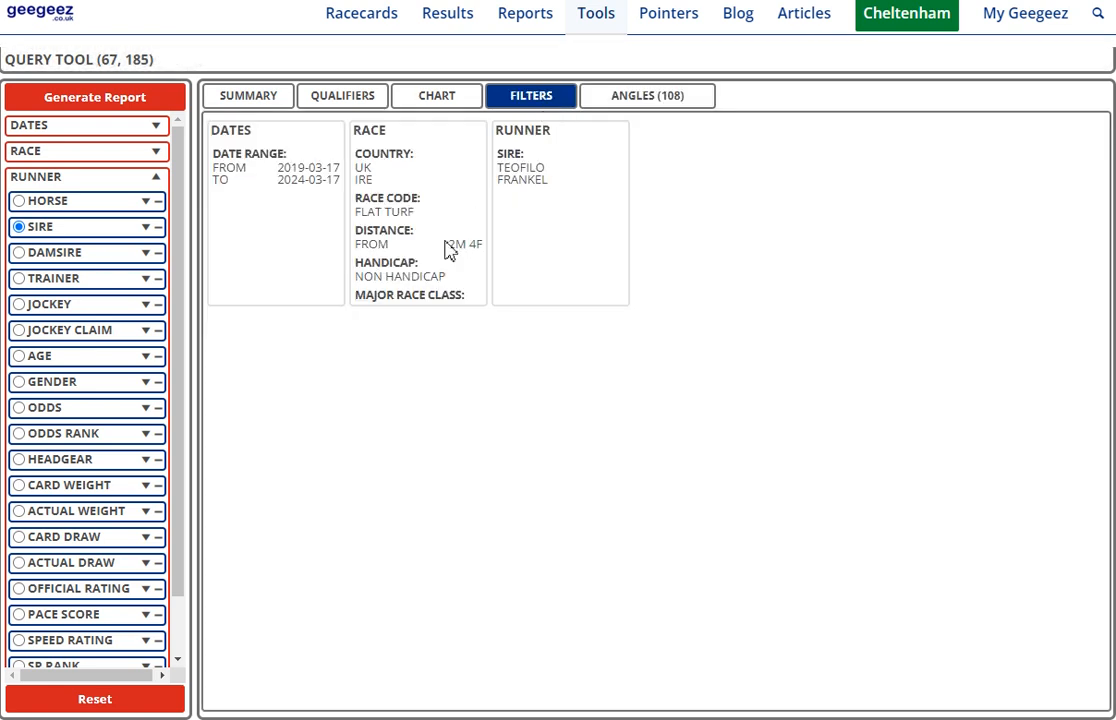
pyautogui.click(255, 100)
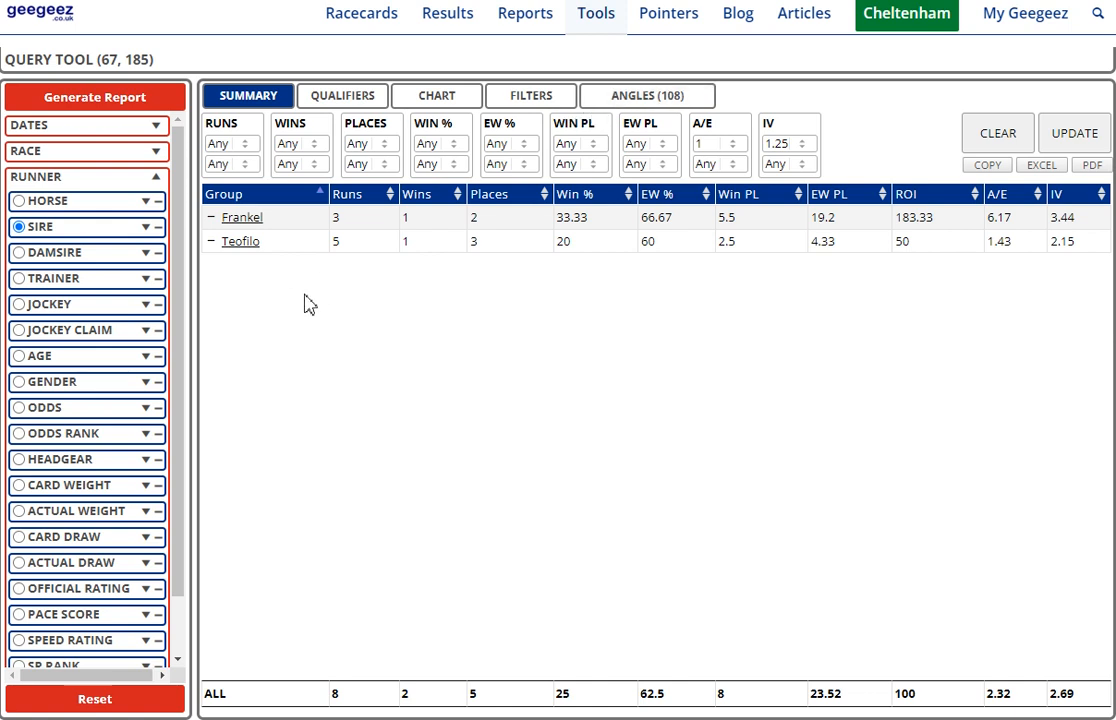
pyautogui.click(678, 95)
pyautogui.click(472, 172)
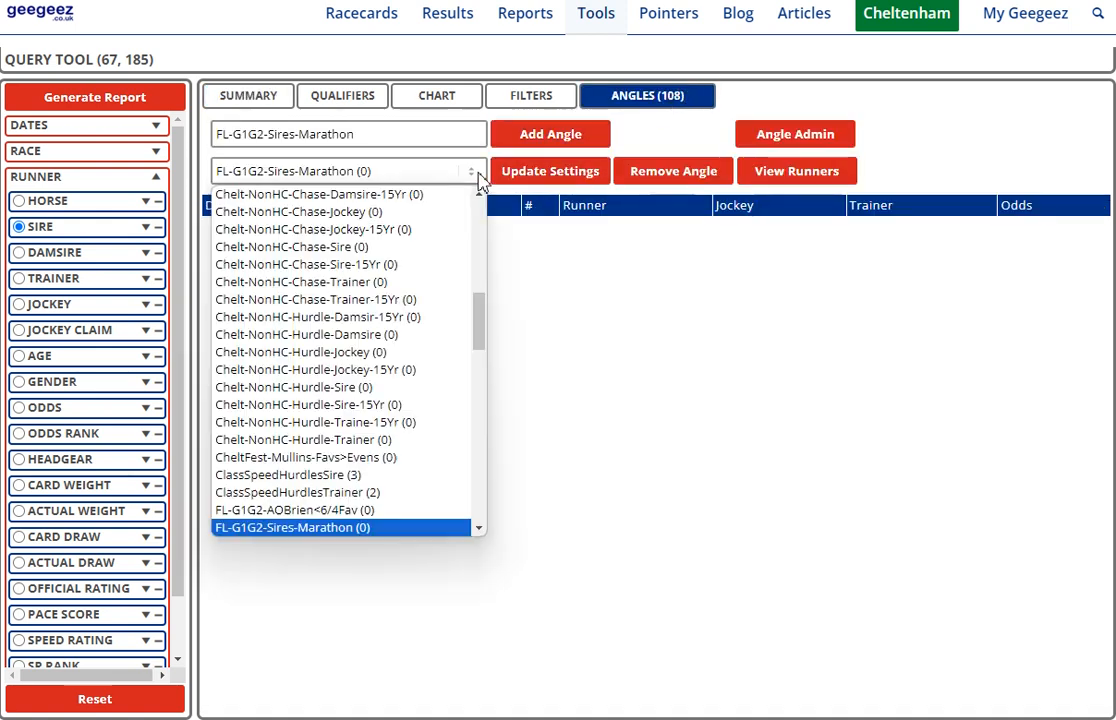
pyautogui.scroll(-4, 347, 490)
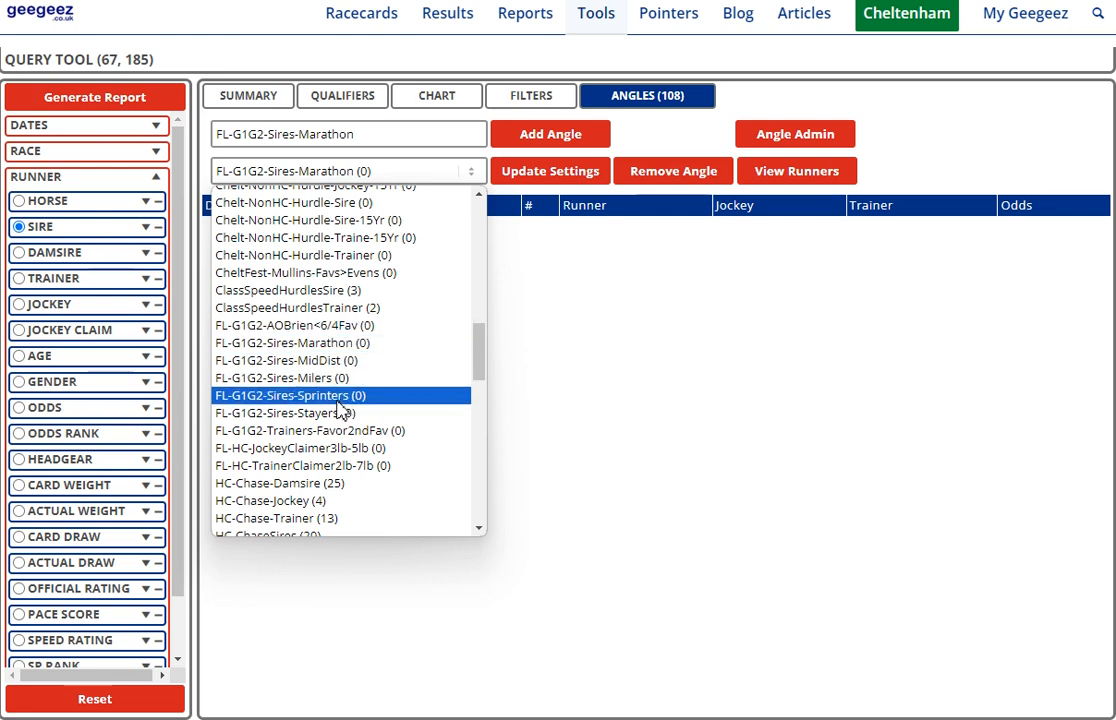
# Load the saved FL-G1G2-Sires-Sprinters angle, generate its report and show the active filters
pyautogui.click(323, 399)
pyautogui.click(131, 107)
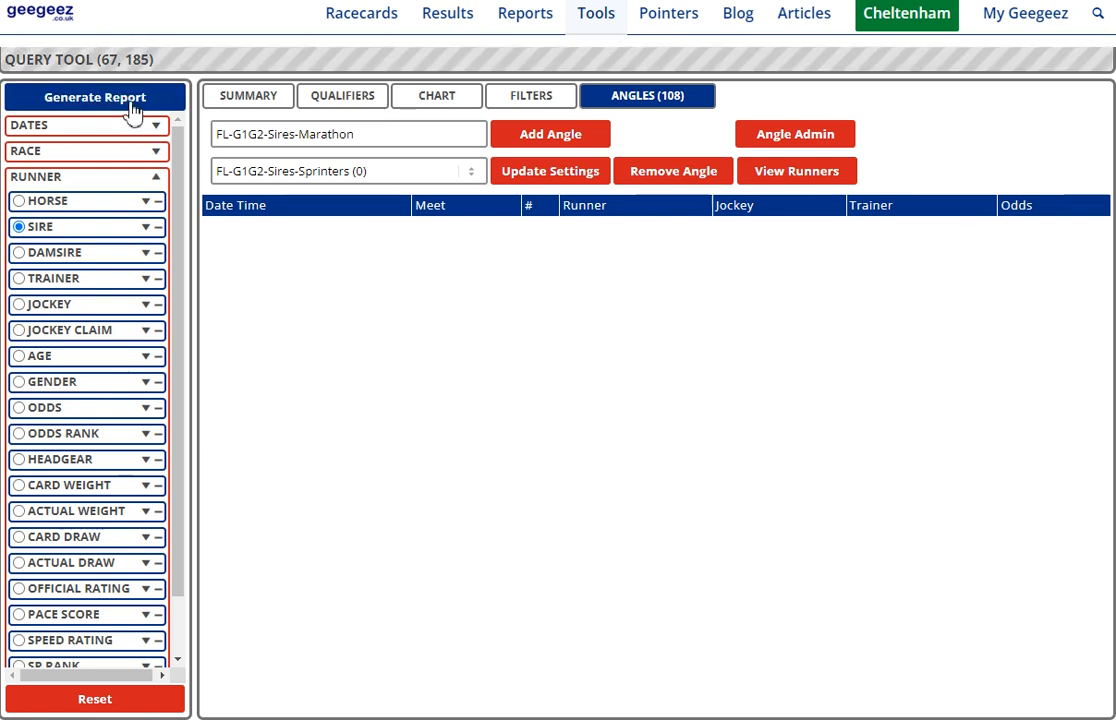
pyautogui.click(522, 105)
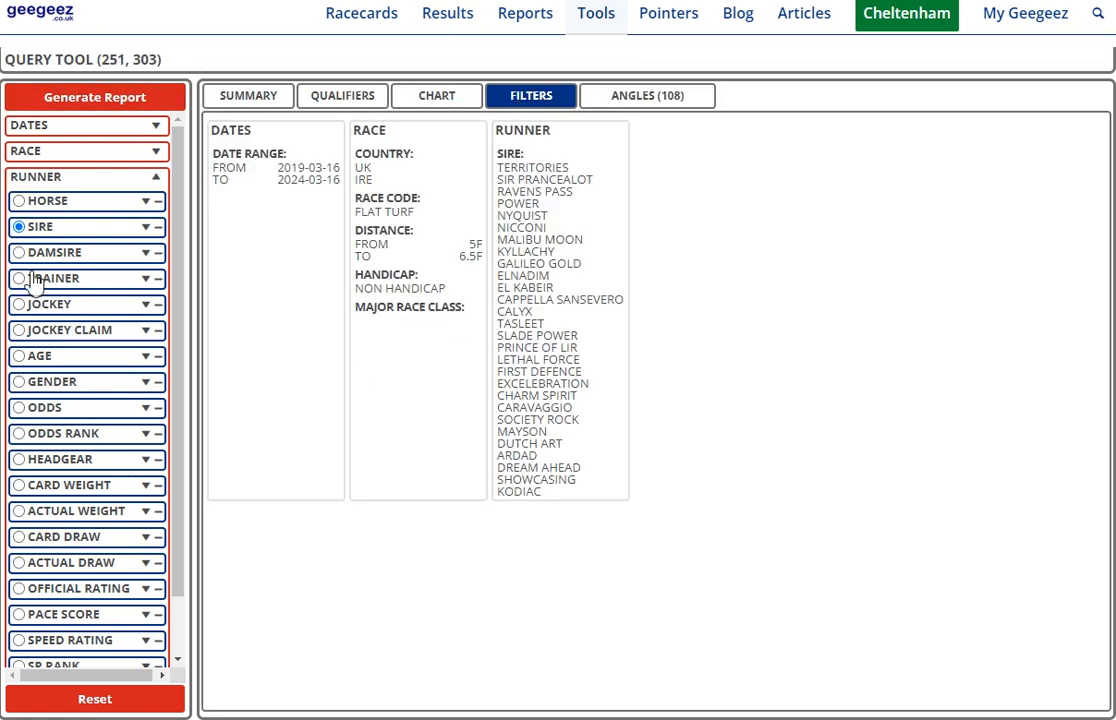
# Deselect every sire in the runner's sire filter, from Territories to Kodiac
pyautogui.click(145, 227)
pyautogui.click(22, 295)
pyautogui.click(22, 309)
pyautogui.click(22, 323)
pyautogui.click(22, 337)
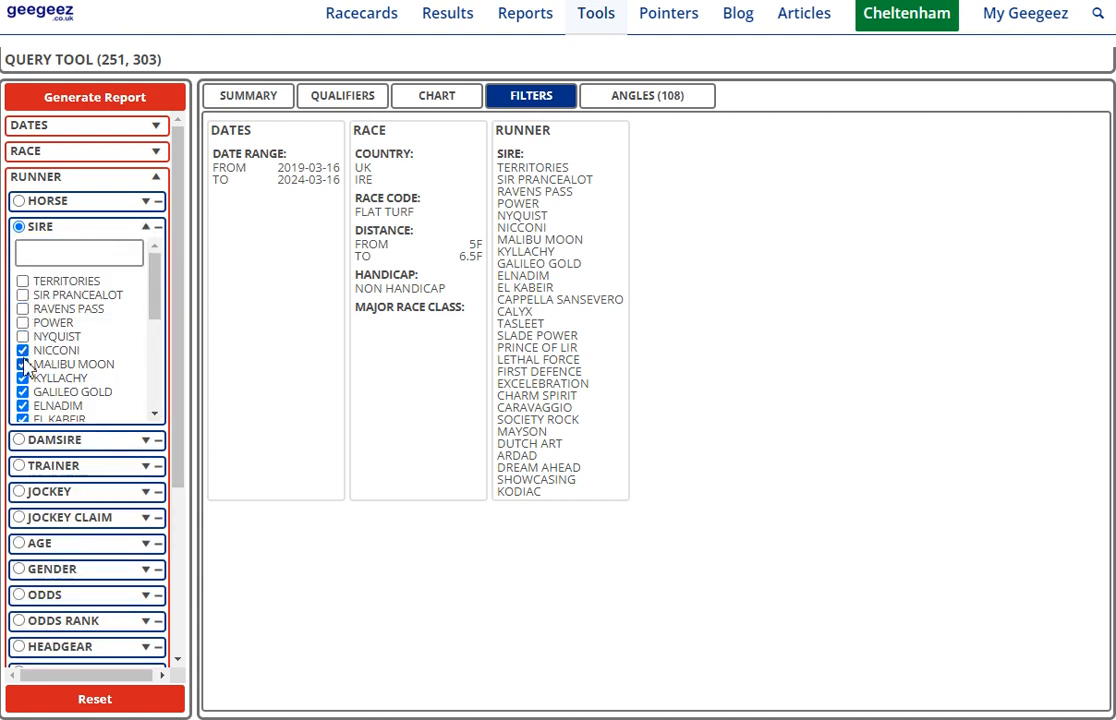
pyautogui.click(22, 350)
pyautogui.click(22, 378)
pyautogui.click(22, 392)
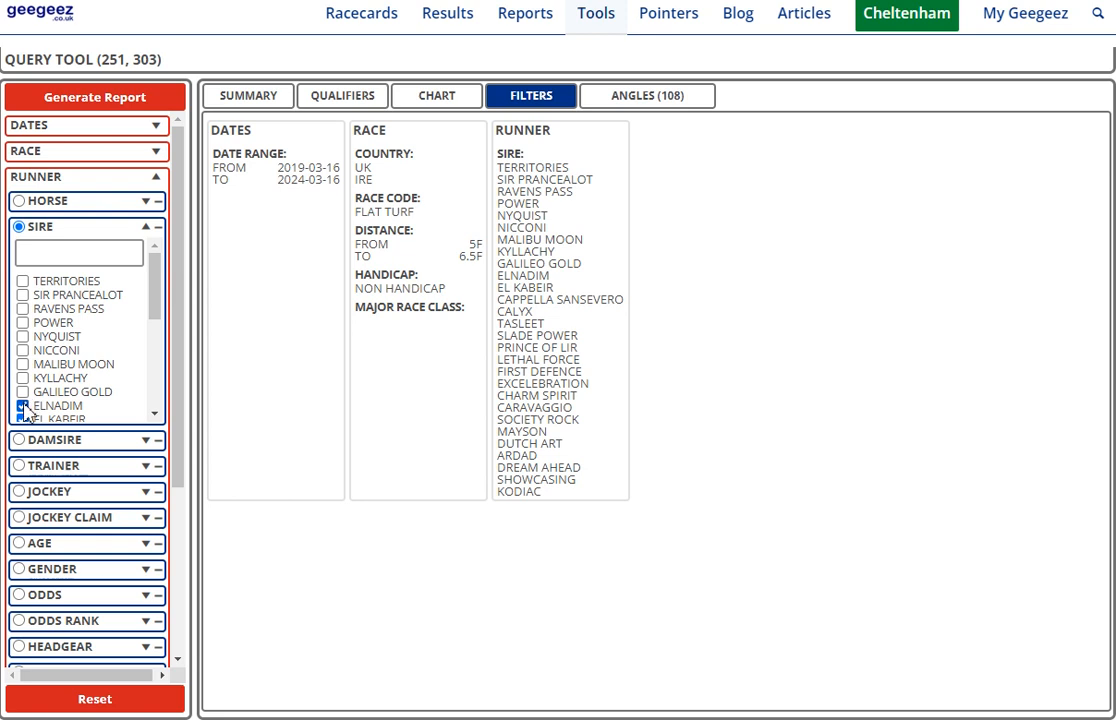
pyautogui.click(24, 418)
pyautogui.scroll(-3, 59, 368)
pyautogui.scroll(1, 44, 352)
pyautogui.click(22, 286)
pyautogui.click(22, 312)
pyautogui.click(22, 326)
pyautogui.click(22, 340)
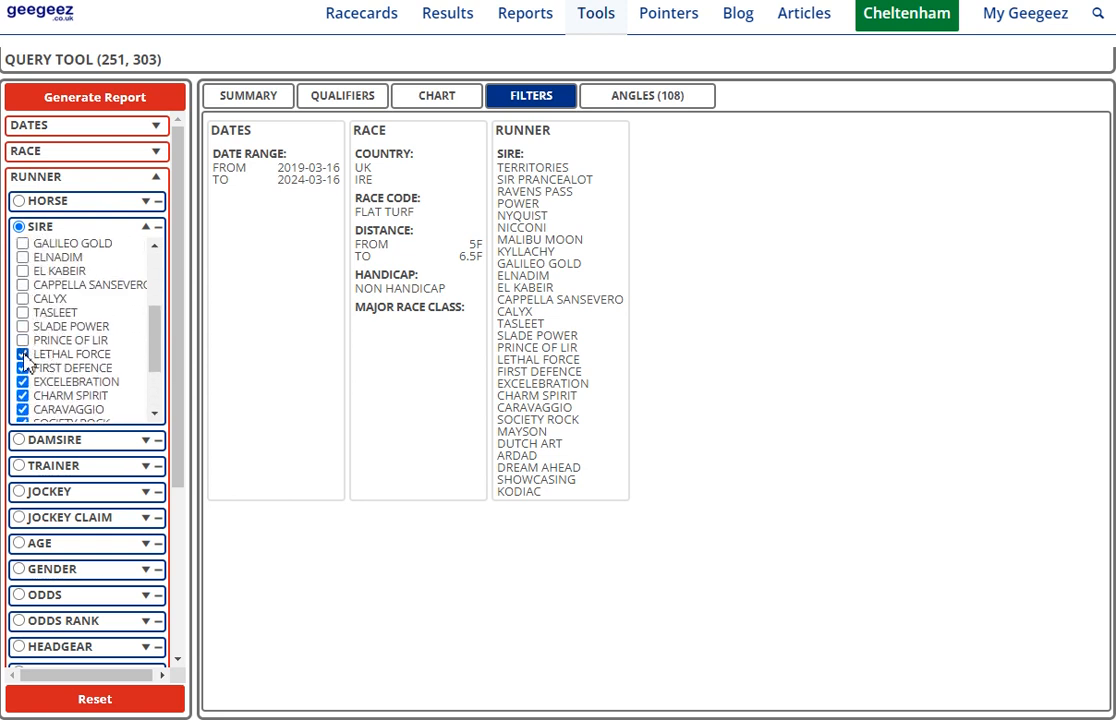
pyautogui.click(22, 368)
pyautogui.click(22, 382)
pyautogui.click(22, 396)
pyautogui.click(23, 409)
pyautogui.scroll(-2, 30, 380)
pyautogui.click(22, 331)
pyautogui.click(22, 358)
pyautogui.click(22, 372)
pyautogui.click(22, 386)
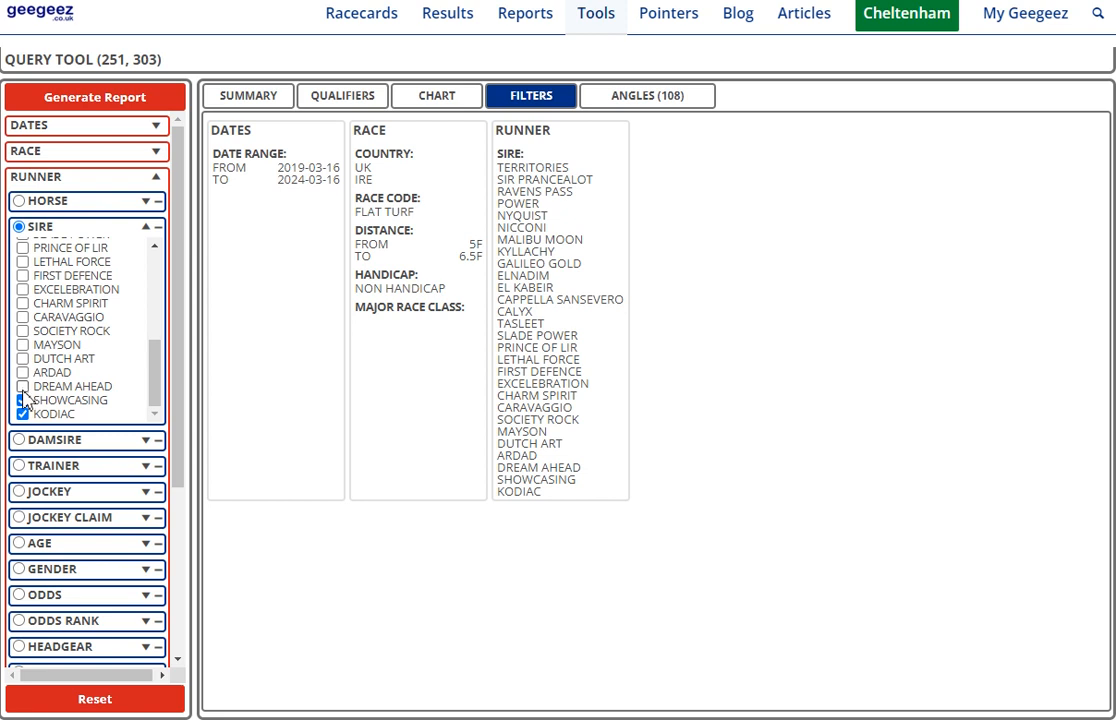
pyautogui.click(22, 414)
# Group the report by damsire, regenerate it and view the summary
pyautogui.scroll(-1, 60, 375)
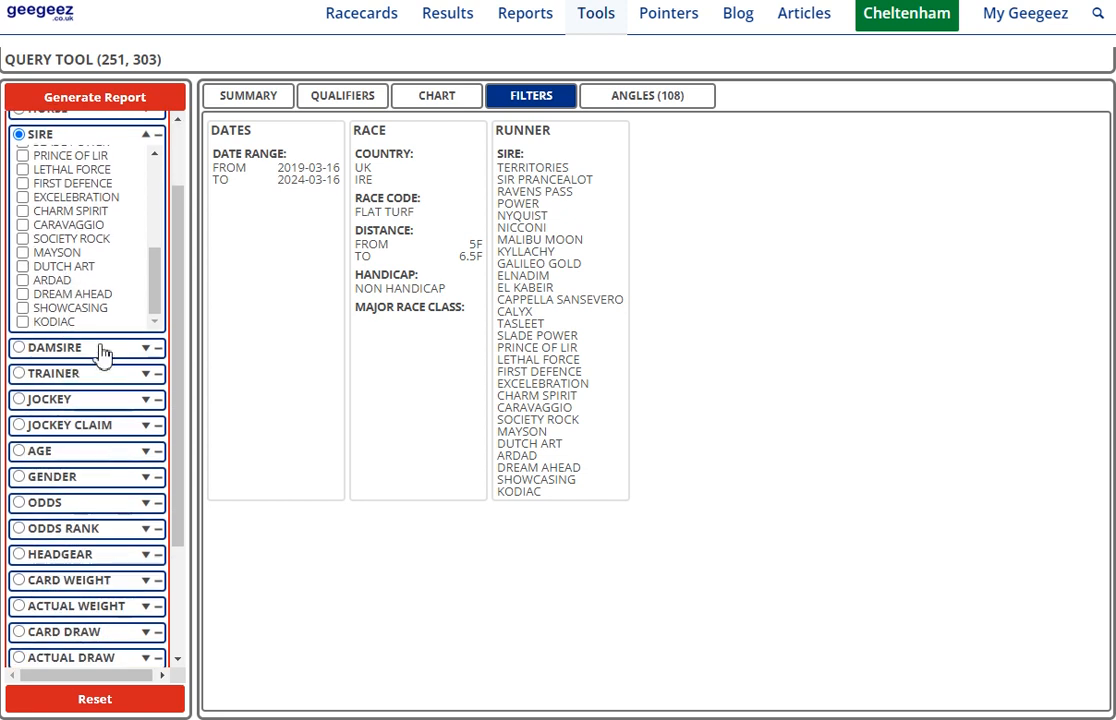
pyautogui.click(20, 348)
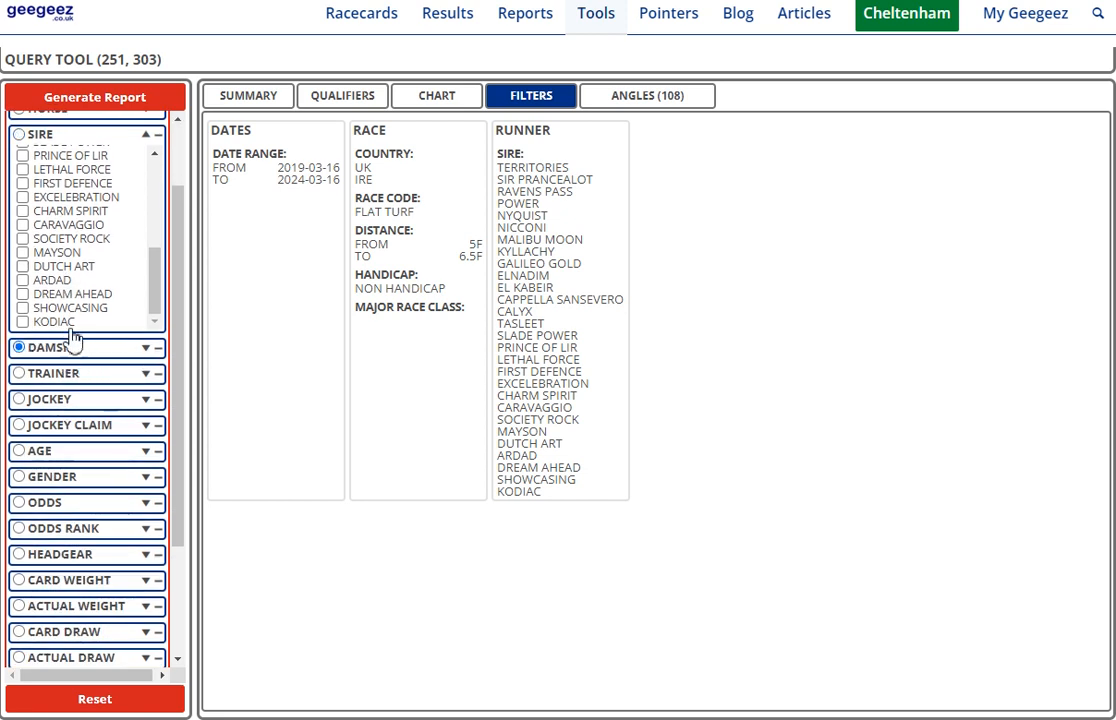
pyautogui.click(125, 100)
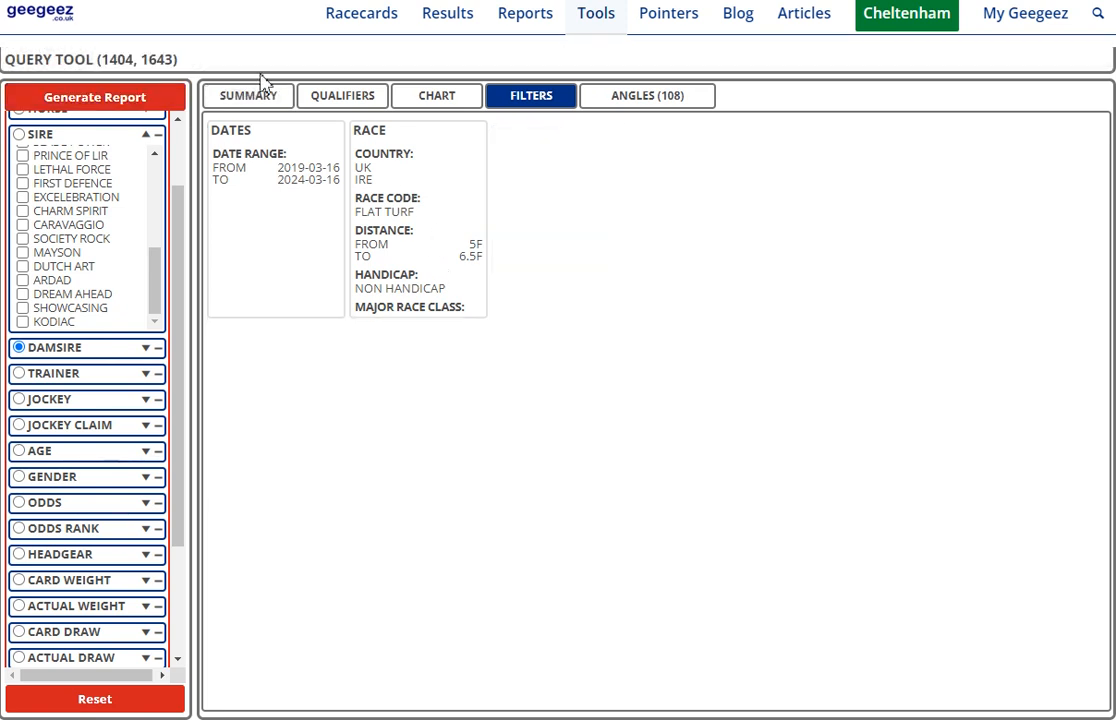
pyautogui.click(260, 101)
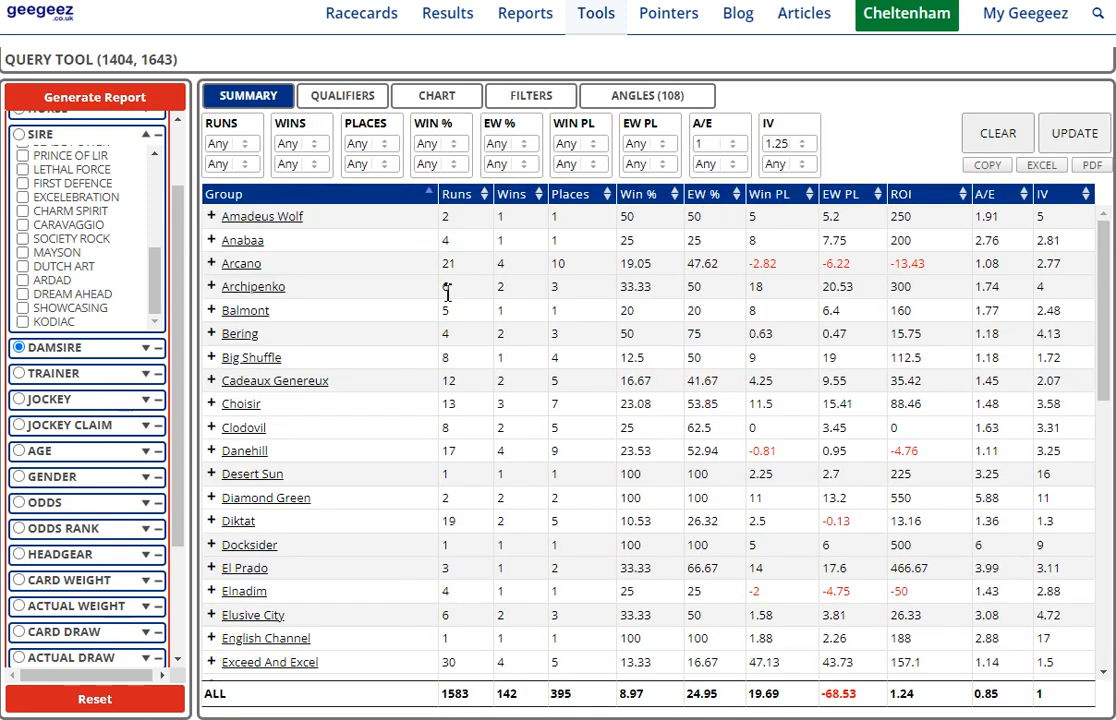
# Check the countries in the race filters, and look through the damsire summary
pyautogui.scroll(2, 160, 168)
pyautogui.click(168, 179)
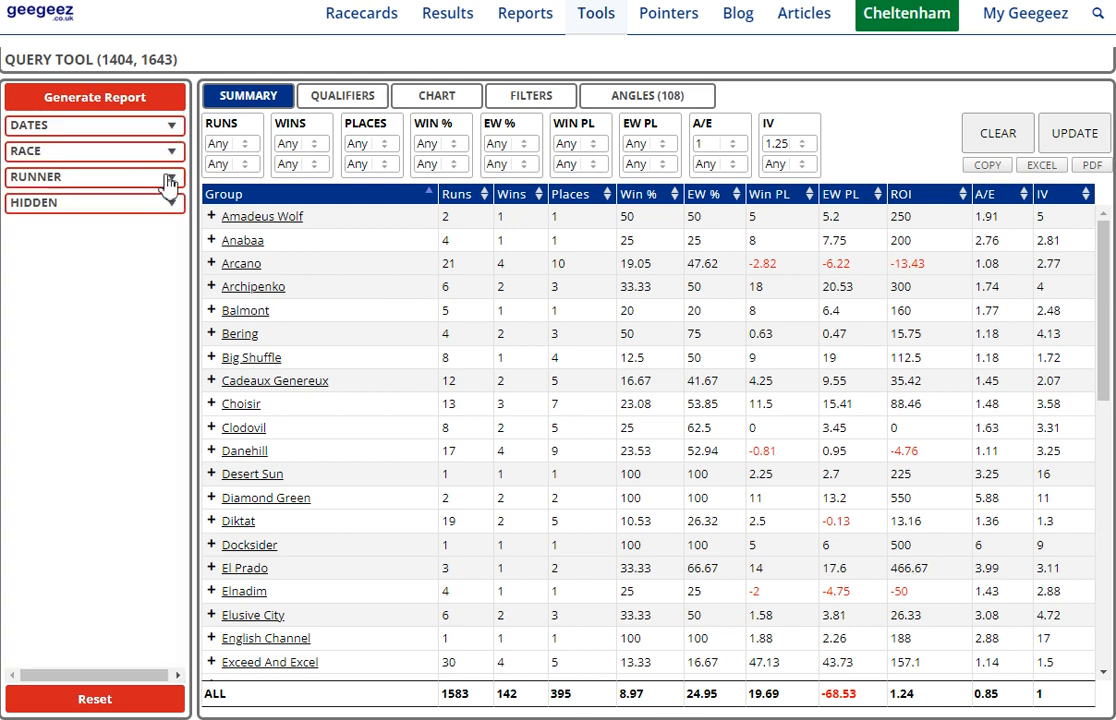
pyautogui.click(169, 151)
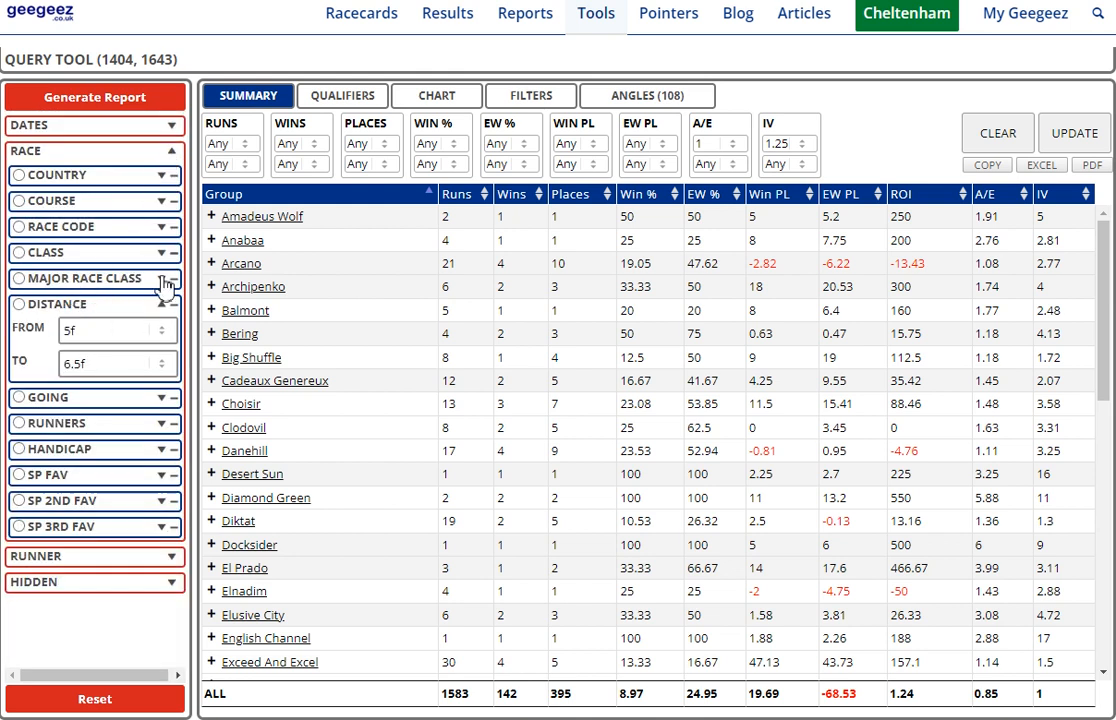
pyautogui.click(163, 281)
pyautogui.click(161, 175)
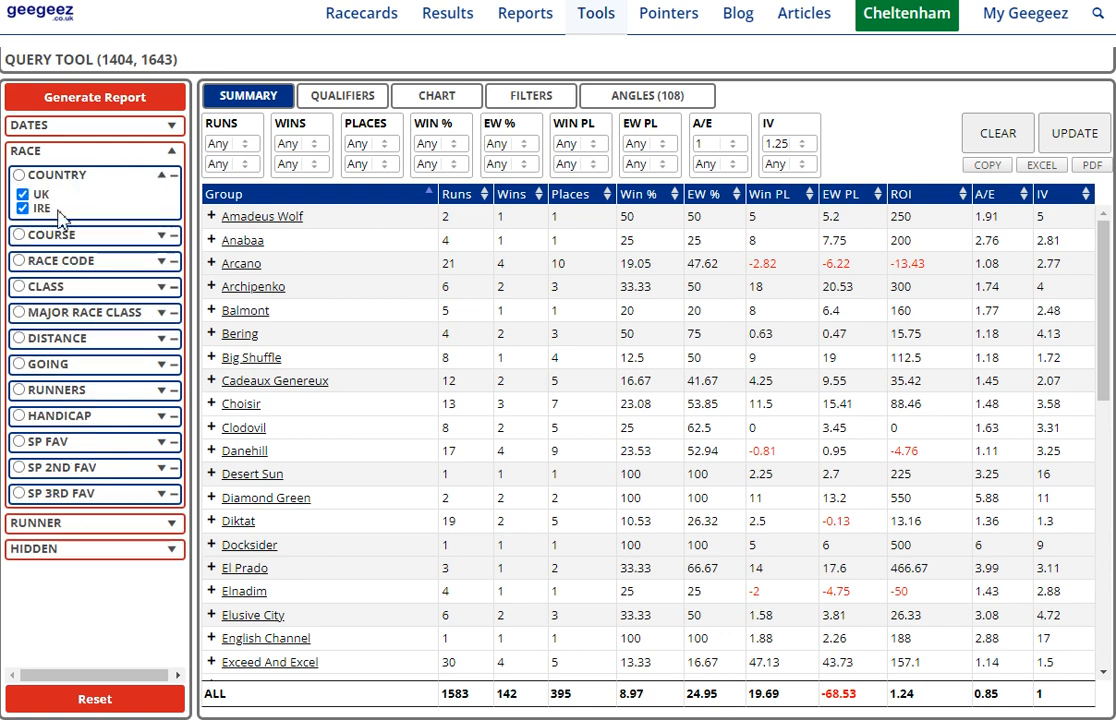
pyautogui.click(161, 175)
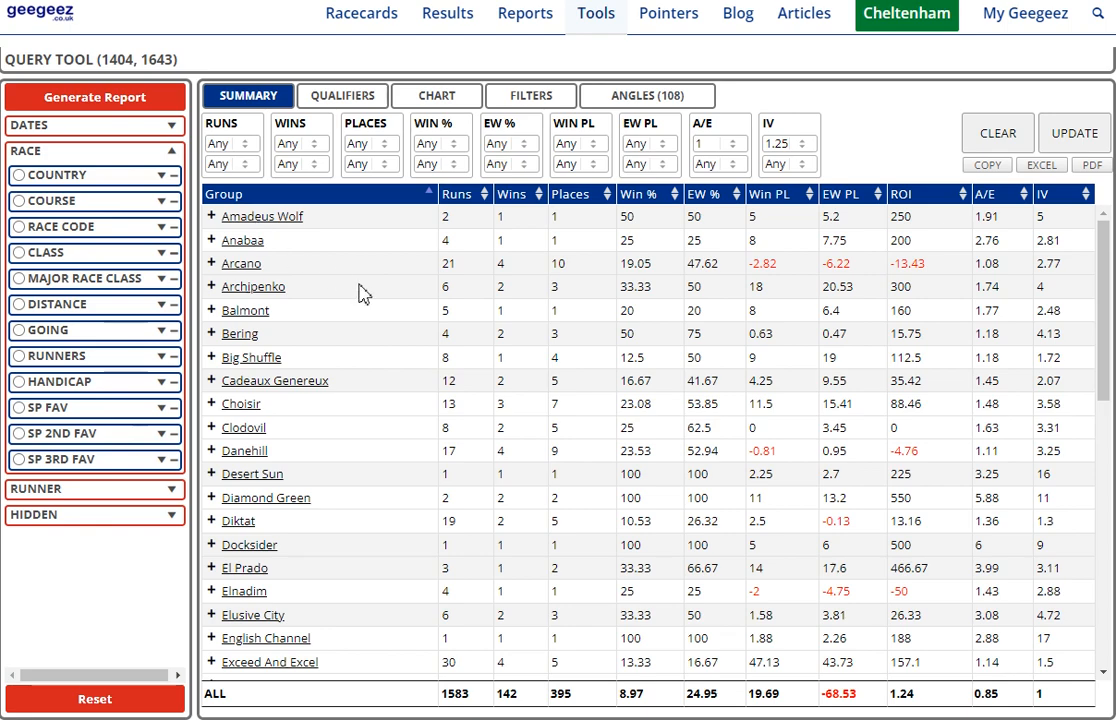
pyautogui.scroll(-8, 361, 291)
pyautogui.scroll(8, 361, 295)
# Limit the damsire summary to a minimum win P/L of 0, and look through the remaining damsires
pyautogui.click(588, 145)
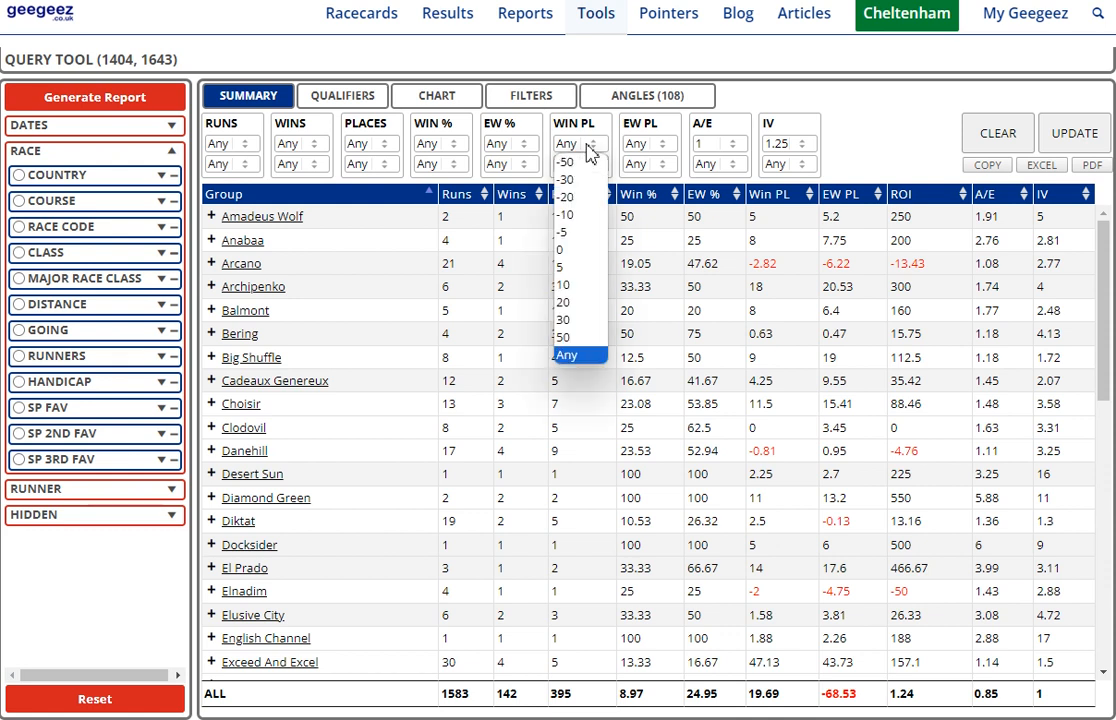
pyautogui.click(571, 268)
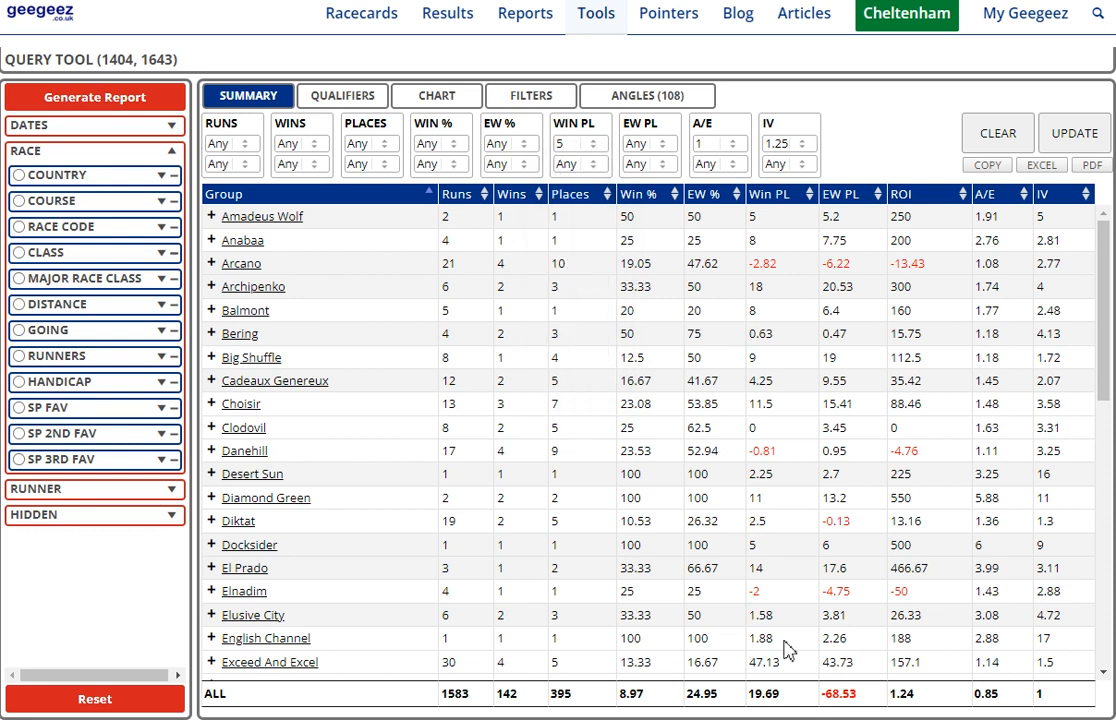
pyautogui.click(580, 145)
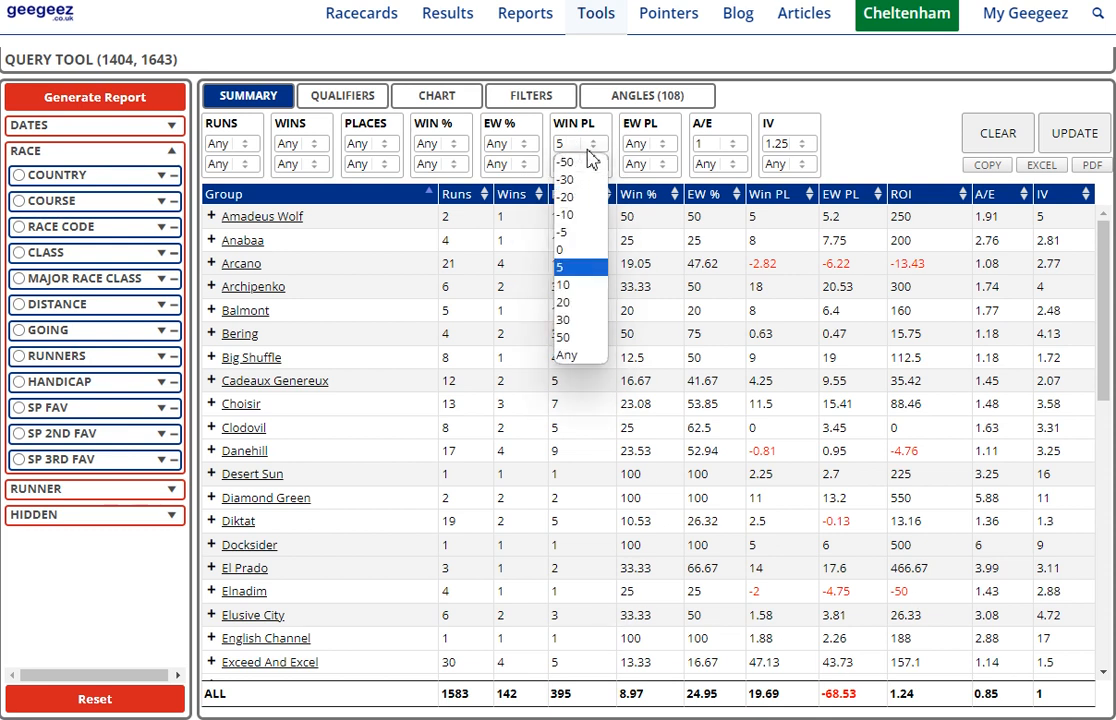
pyautogui.click(578, 243)
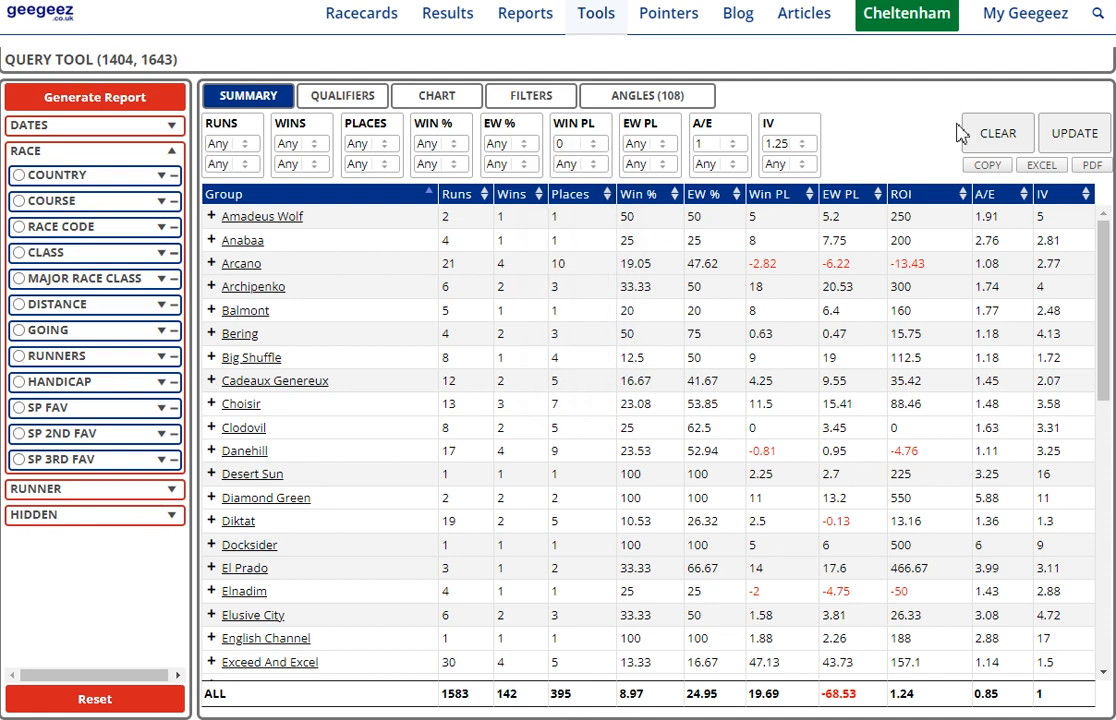
pyautogui.click(1068, 136)
pyautogui.scroll(-1, 785, 492)
pyautogui.scroll(-3, 780, 418)
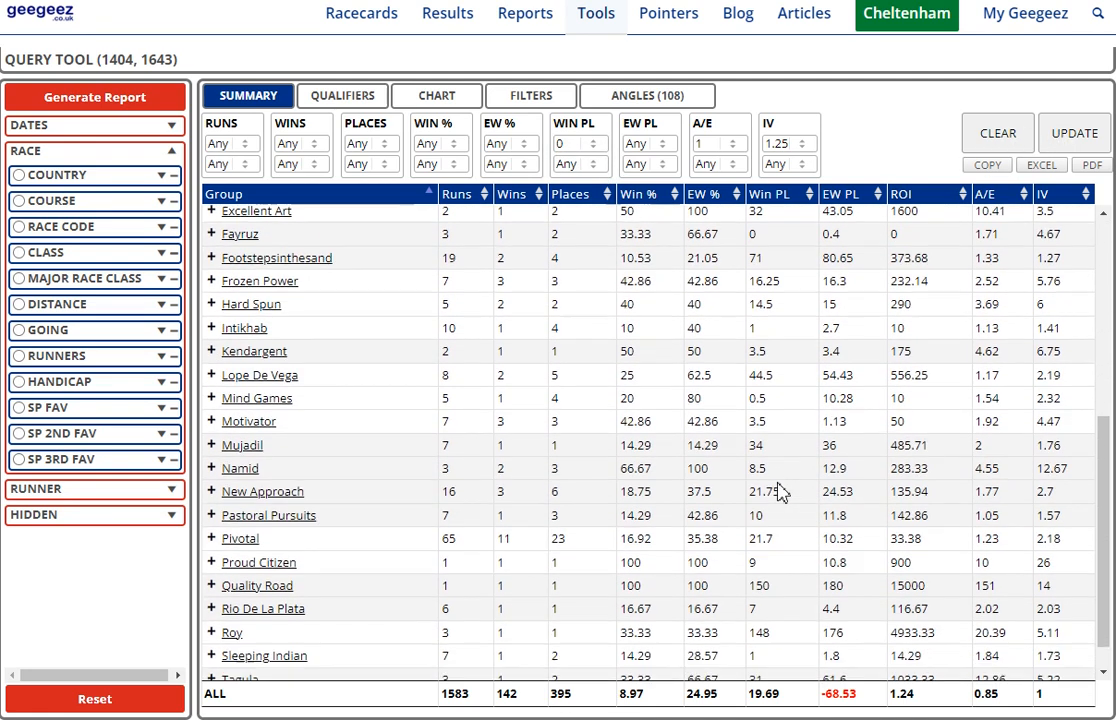
pyautogui.scroll(5, 478, 540)
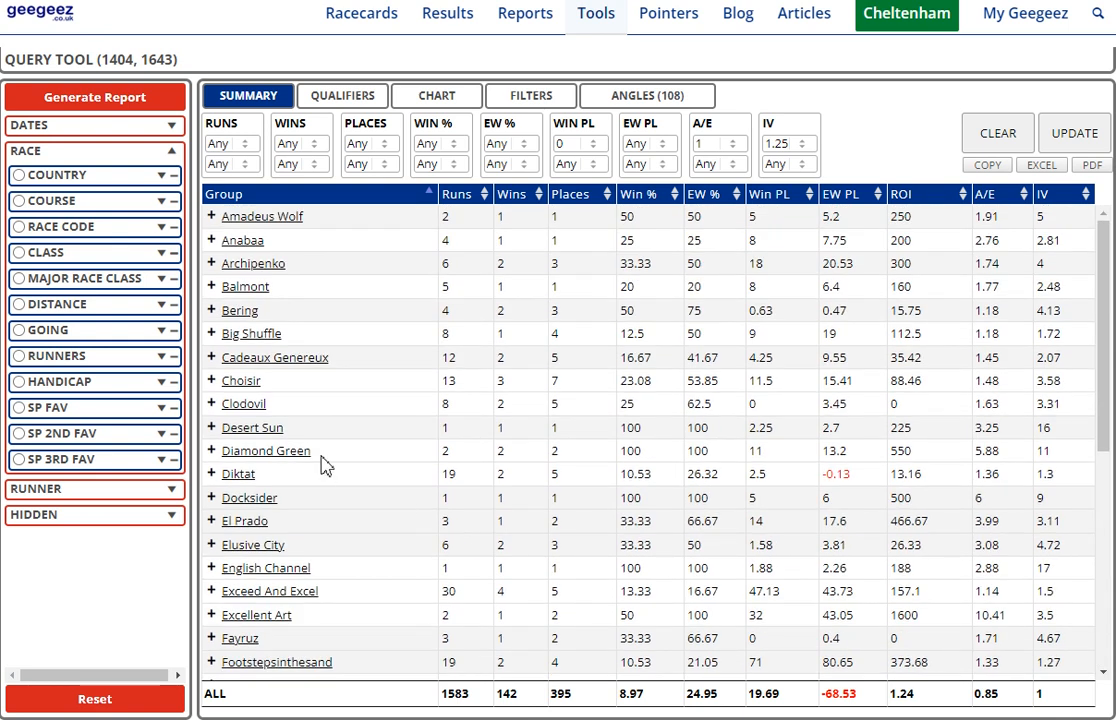
# Include every listed damsire, from Amadeus Wolf to Turtle Bowl, in the filters and regenerate the report
pyautogui.click(212, 217)
pyautogui.click(212, 240)
pyautogui.click(212, 263)
pyautogui.click(212, 286)
pyautogui.click(212, 310)
pyautogui.click(212, 333)
pyautogui.click(212, 357)
pyautogui.click(212, 380)
pyautogui.click(212, 403)
pyautogui.click(212, 427)
pyautogui.click(212, 450)
pyautogui.click(212, 474)
pyautogui.click(212, 497)
pyautogui.click(212, 521)
pyautogui.click(212, 545)
pyautogui.click(212, 568)
pyautogui.click(212, 591)
pyautogui.click(212, 615)
pyautogui.click(212, 638)
pyautogui.scroll(-3, 260, 425)
pyautogui.click(212, 477)
pyautogui.click(212, 500)
pyautogui.click(212, 524)
pyautogui.click(212, 547)
pyautogui.click(212, 570)
pyautogui.scroll(-3, 319, 600)
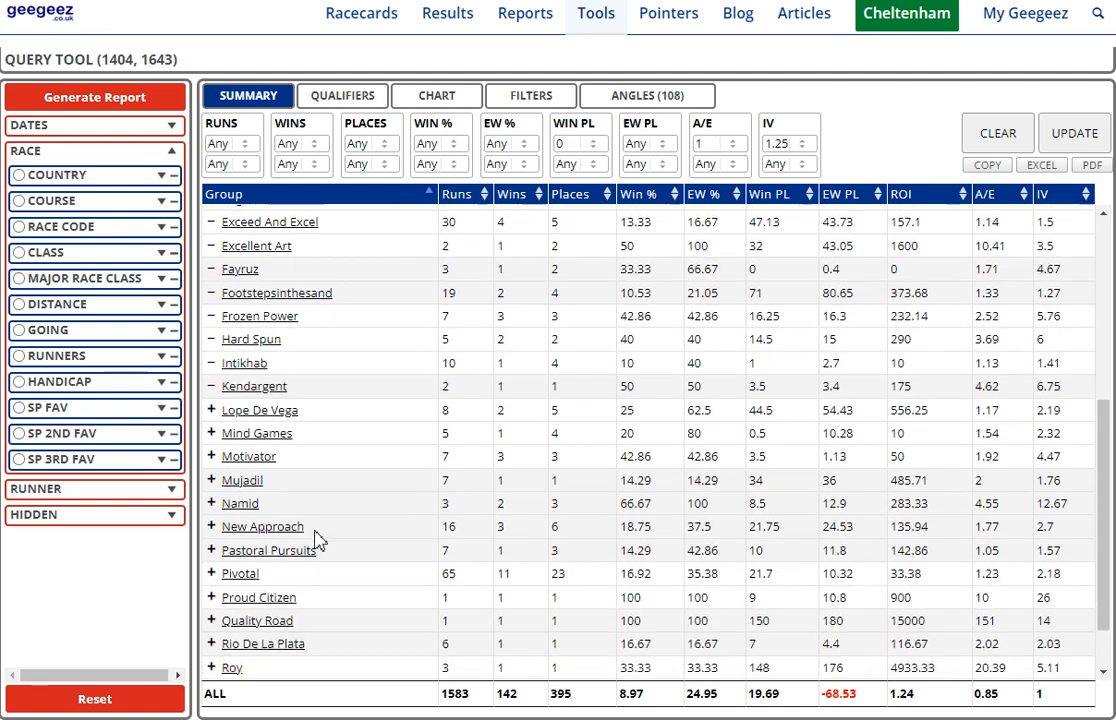
pyautogui.click(212, 410)
pyautogui.click(212, 433)
pyautogui.click(212, 456)
pyautogui.click(212, 480)
pyautogui.click(212, 503)
pyautogui.click(212, 526)
pyautogui.click(212, 550)
pyautogui.click(212, 573)
pyautogui.click(212, 597)
pyautogui.click(212, 620)
pyautogui.click(212, 643)
pyautogui.scroll(-1, 344, 449)
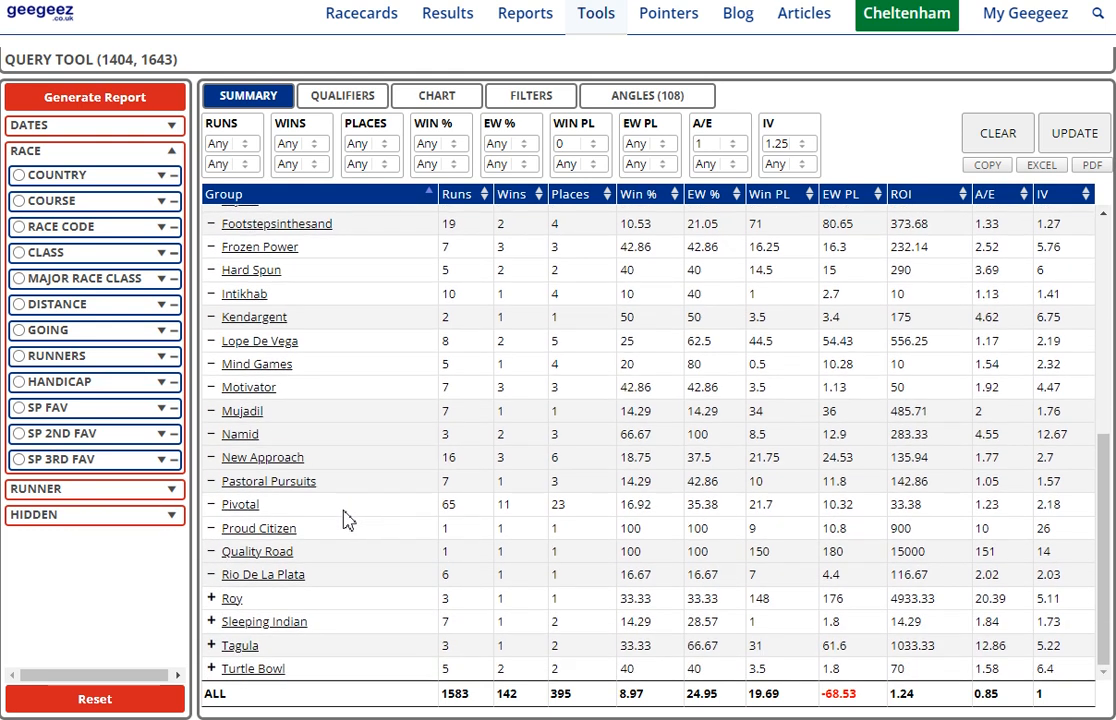
pyautogui.click(216, 598)
pyautogui.click(212, 621)
pyautogui.click(212, 645)
pyautogui.click(212, 669)
pyautogui.click(145, 107)
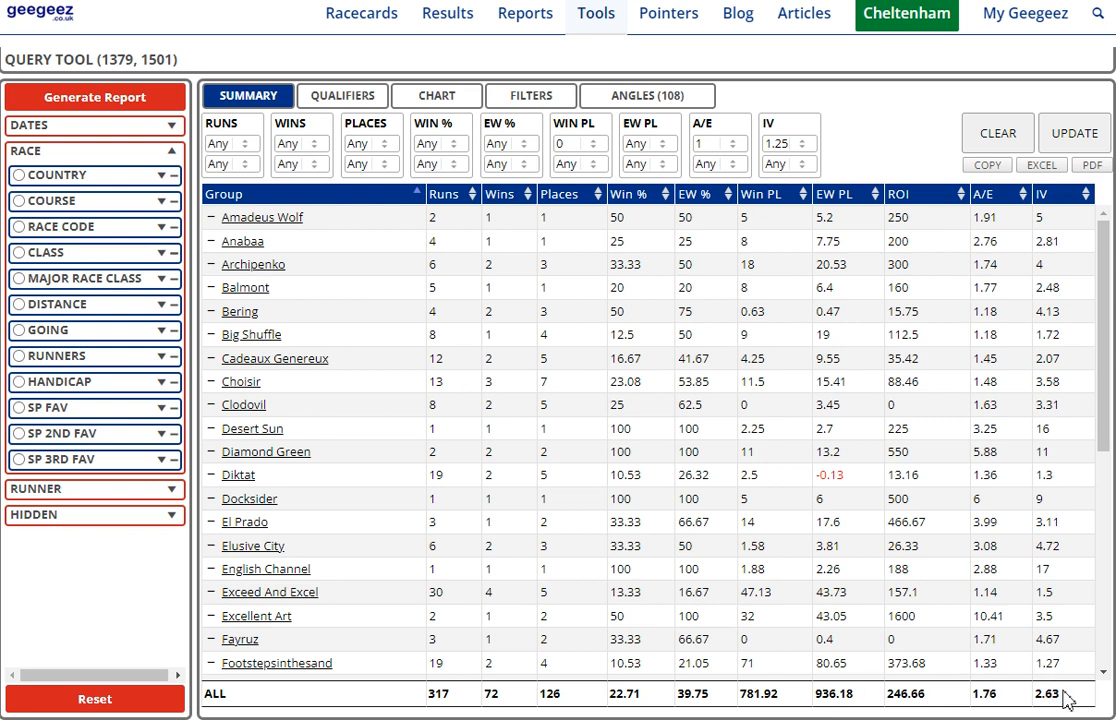
# Drop the damsires Intikhab and Big Shuffle, compare the rest by win %, A/E and win P/L, and regenerate the report
pyautogui.click(626, 196)
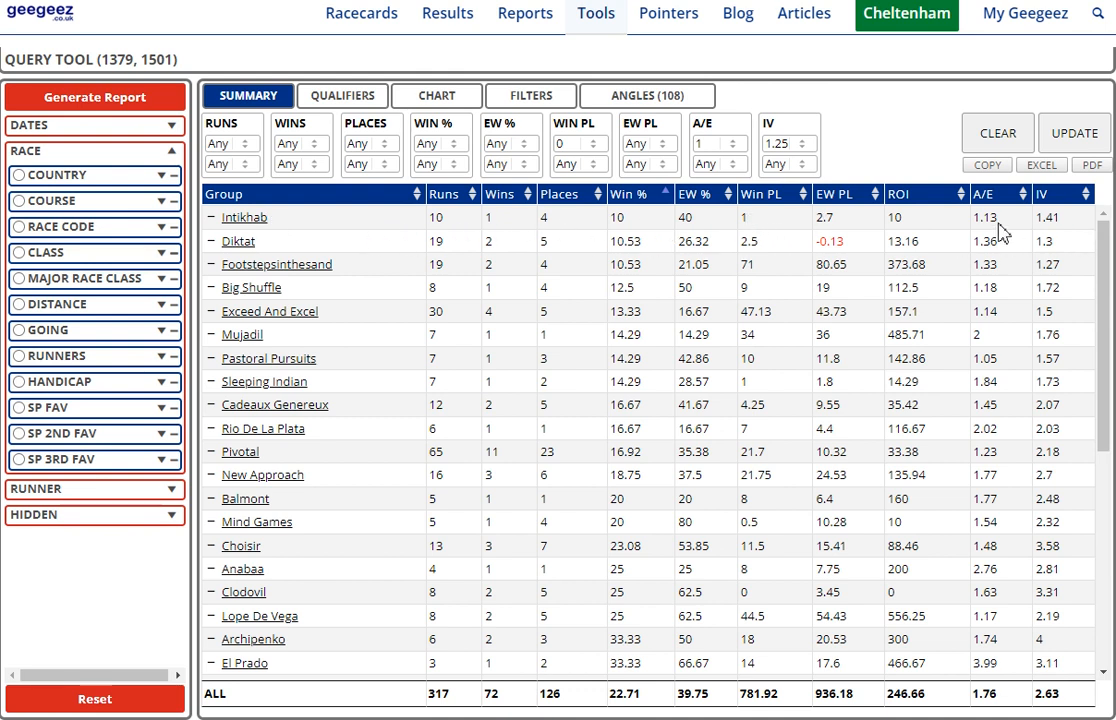
pyautogui.click(213, 219)
pyautogui.click(212, 288)
pyautogui.click(990, 194)
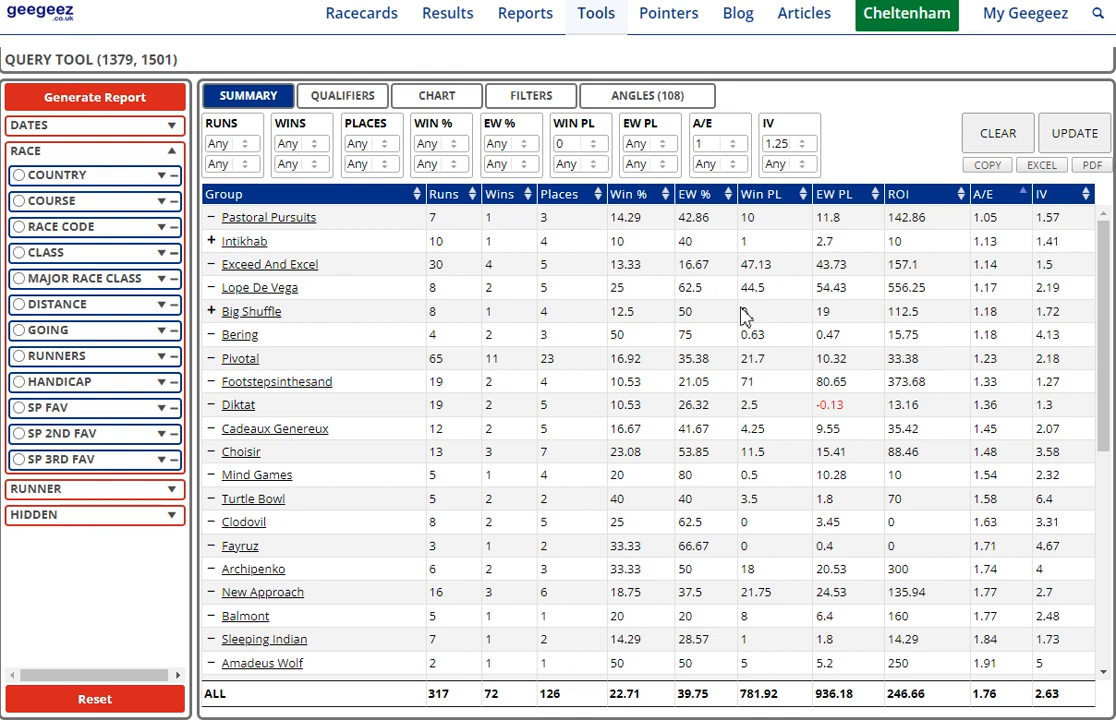
pyautogui.click(777, 190)
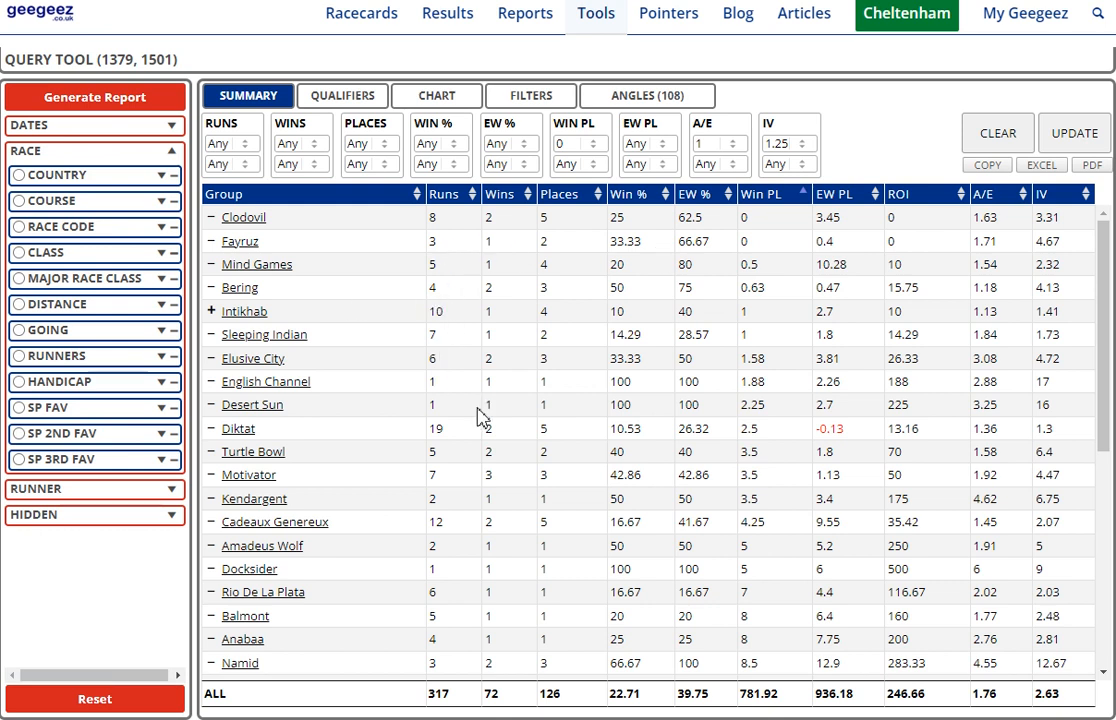
pyautogui.click(118, 110)
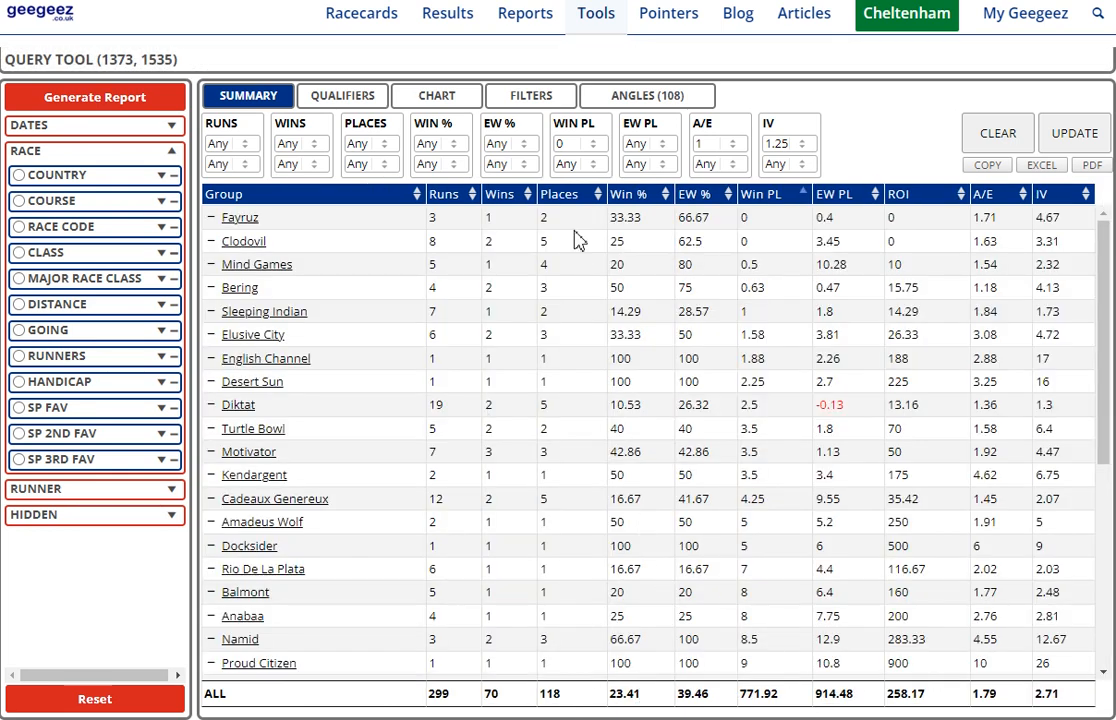
# Look up the saved sprinters angle's name, and enter FL-G1G2-Damsires-Sprinters as the new angle's name
pyautogui.click(590, 95)
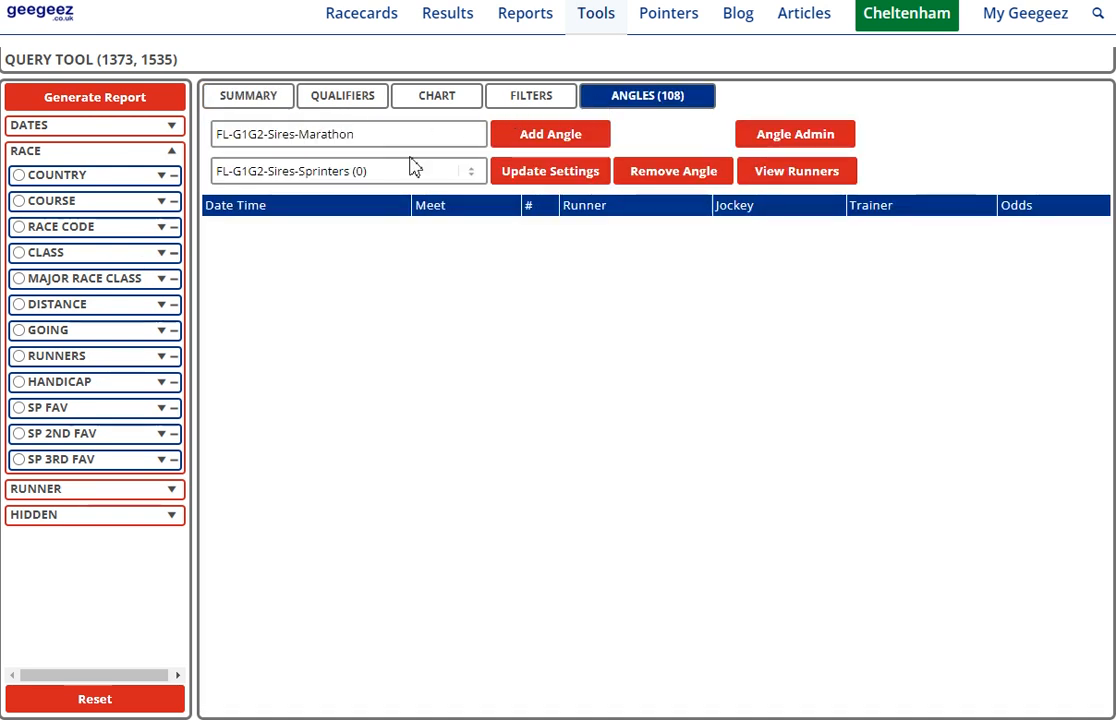
pyautogui.click(468, 172)
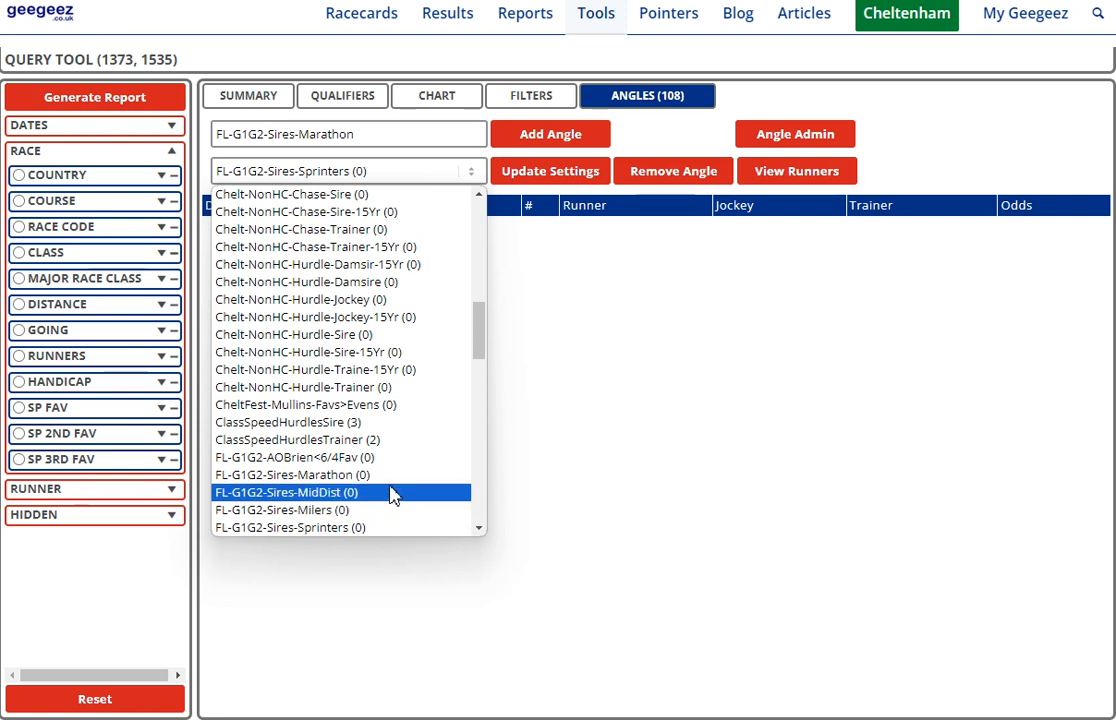
pyautogui.click(388, 532)
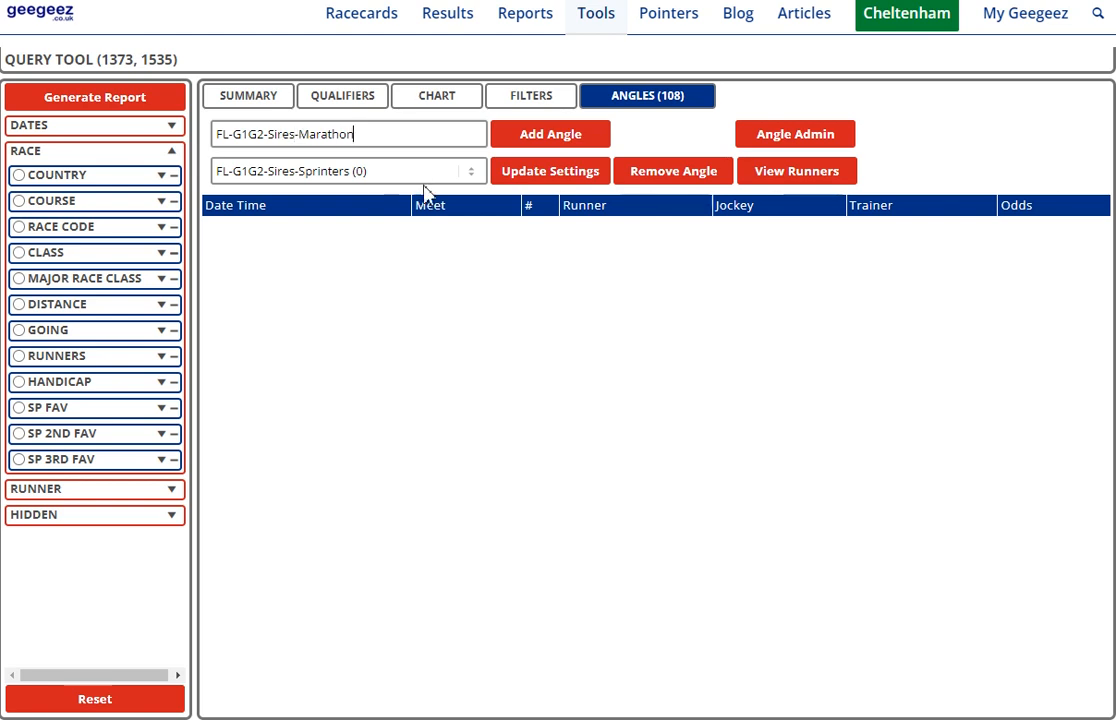
pyautogui.press('BackSpace')
pyautogui.press('BackSpace')
pyautogui.press('BackSpace')
pyautogui.press('BackSpace')
pyautogui.press('BackSpace')
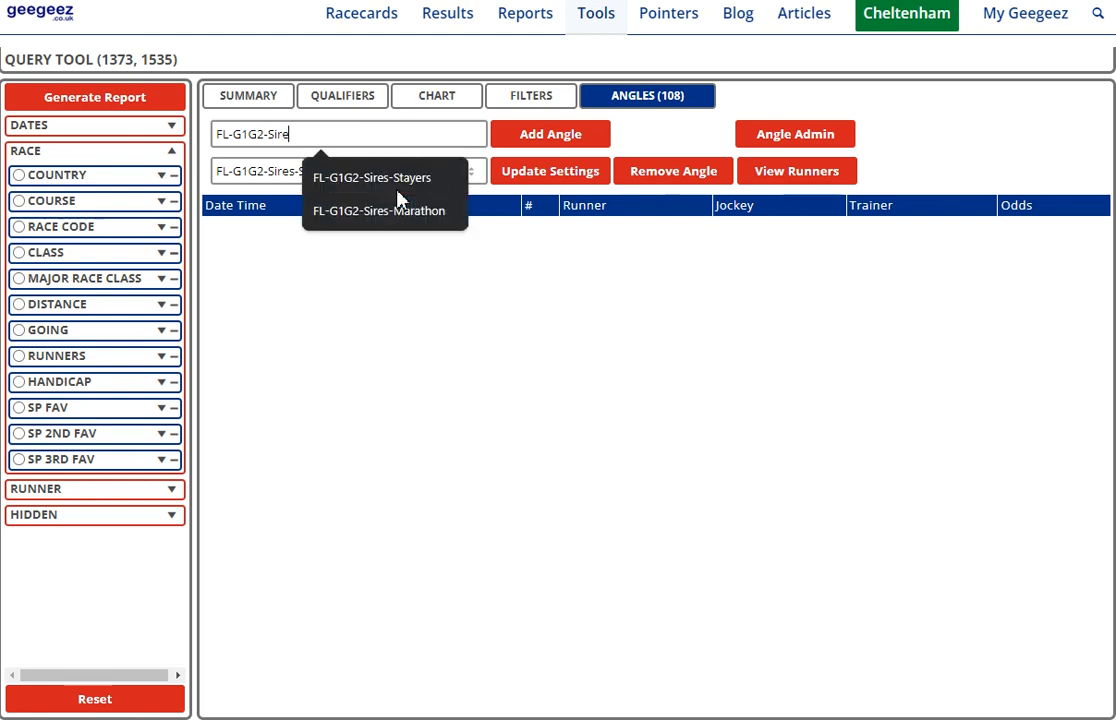
pyautogui.press('BackSpace')
pyautogui.write('Da')
pyautogui.write('sm')
pyautogui.press('BackSpace')
pyautogui.press('BackSpace')
pyautogui.write('ms')
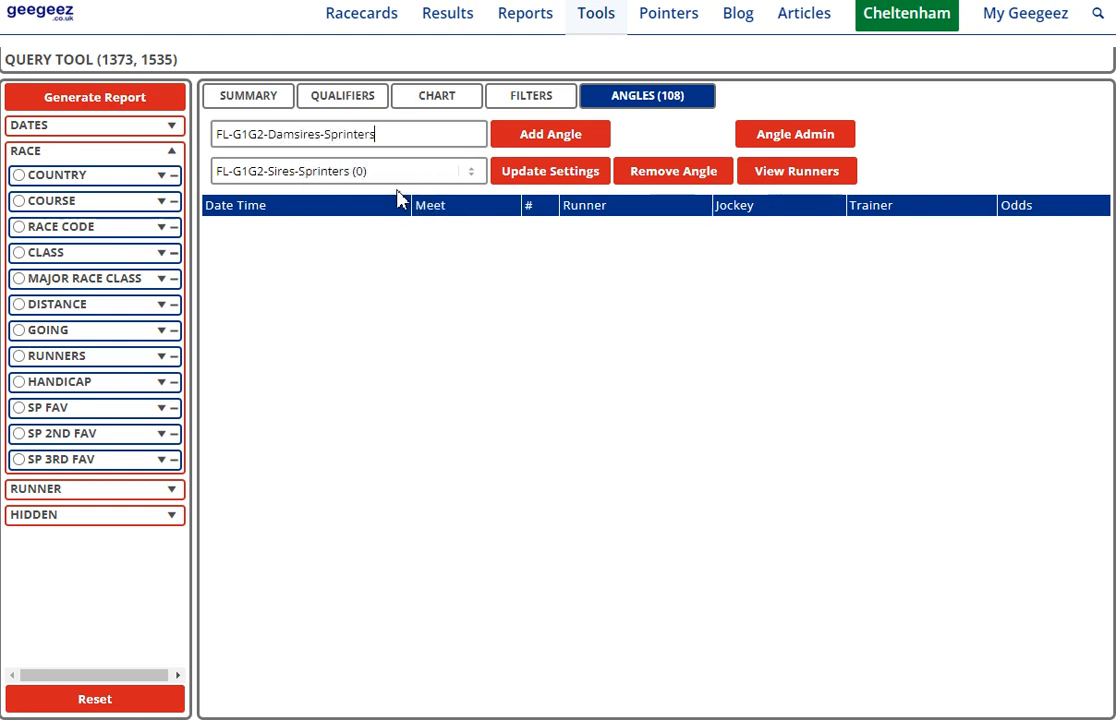
# Check the active damsire filters, and save them as the new angle FL-G1G2-Damsires-Sprinters
pyautogui.click(500, 100)
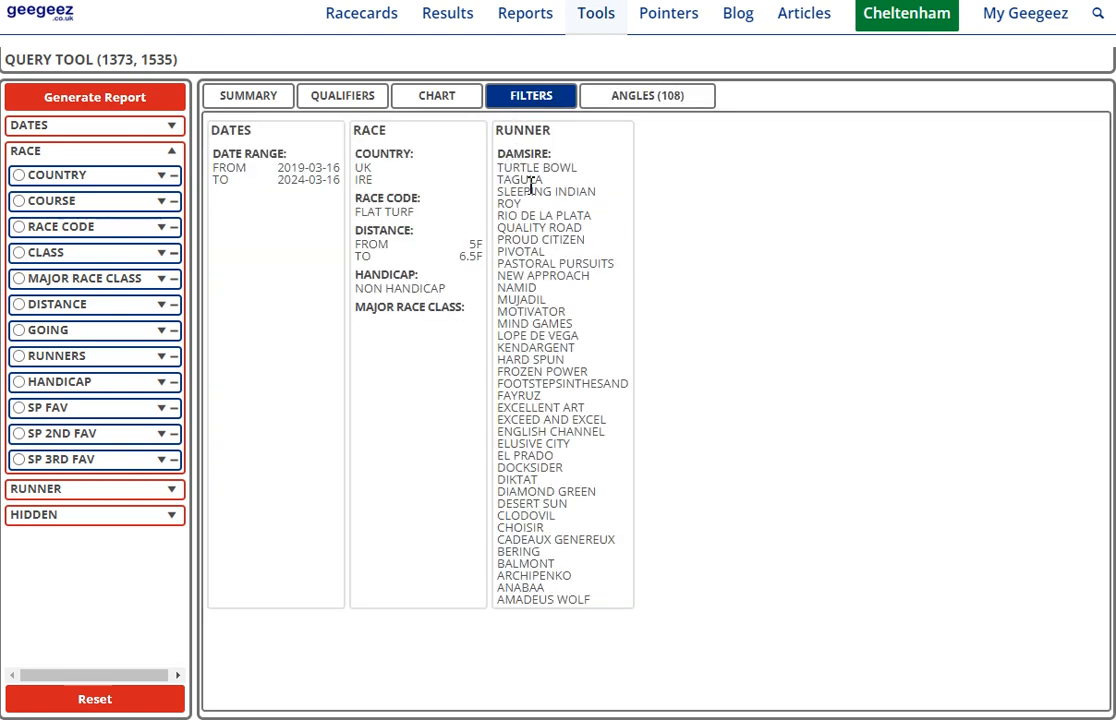
pyautogui.click(605, 100)
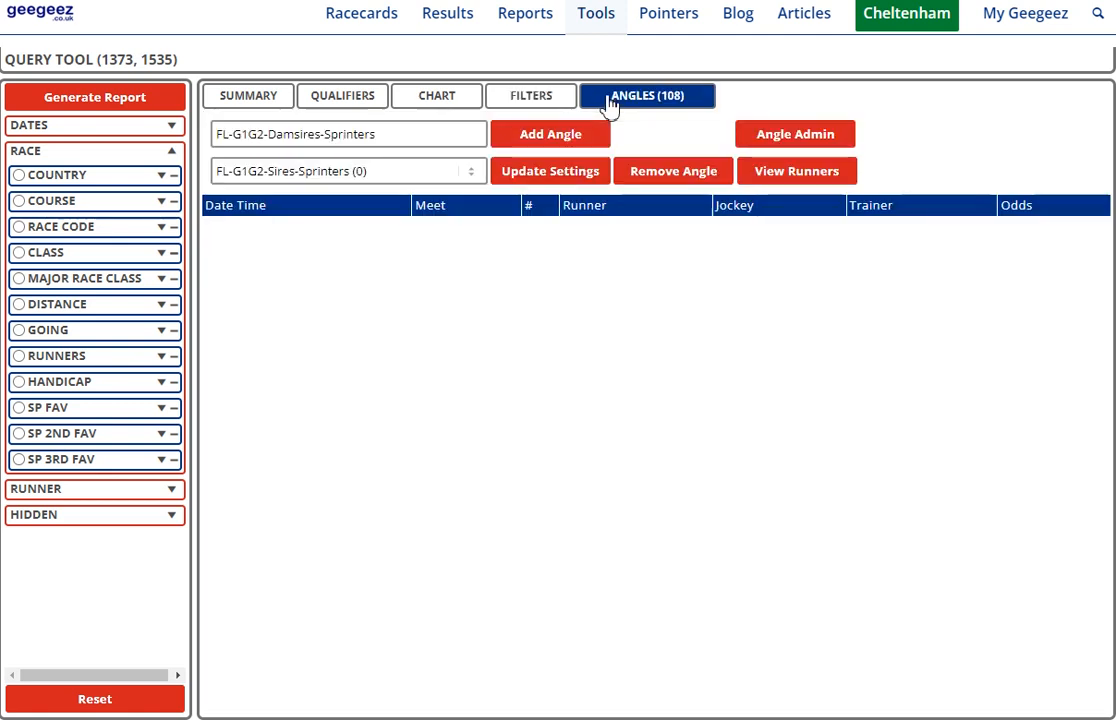
pyautogui.click(553, 138)
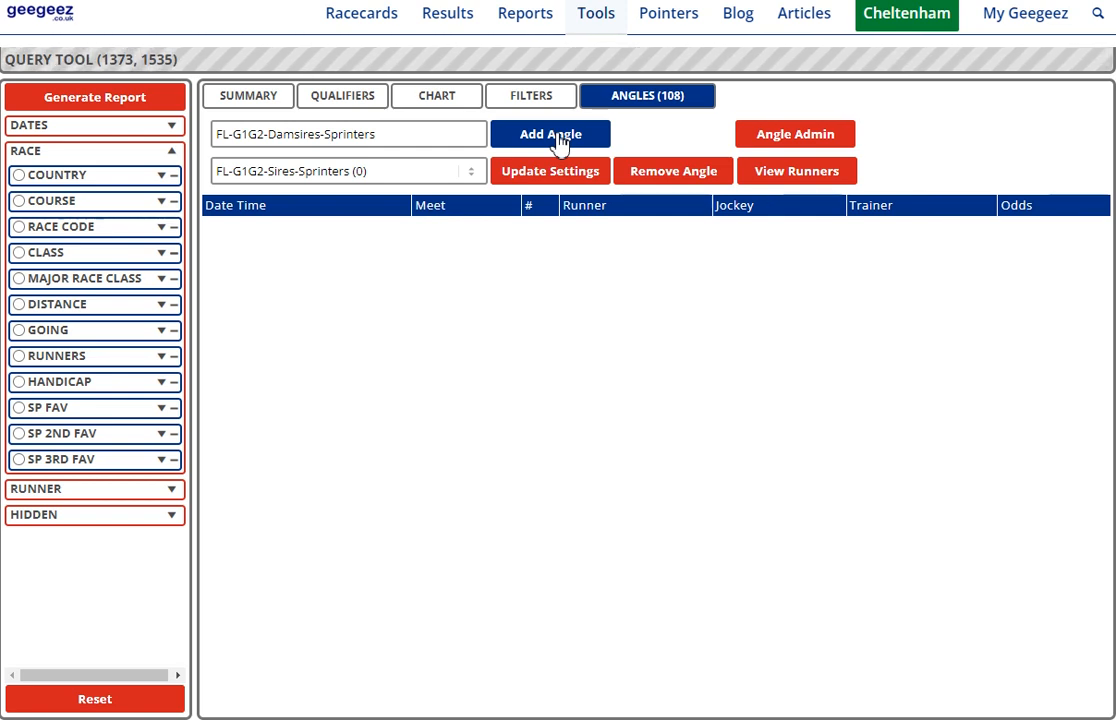
# Load the saved angle FL-G1G2-Sires-Milers, generate its report, and check its active filters
pyautogui.click(468, 172)
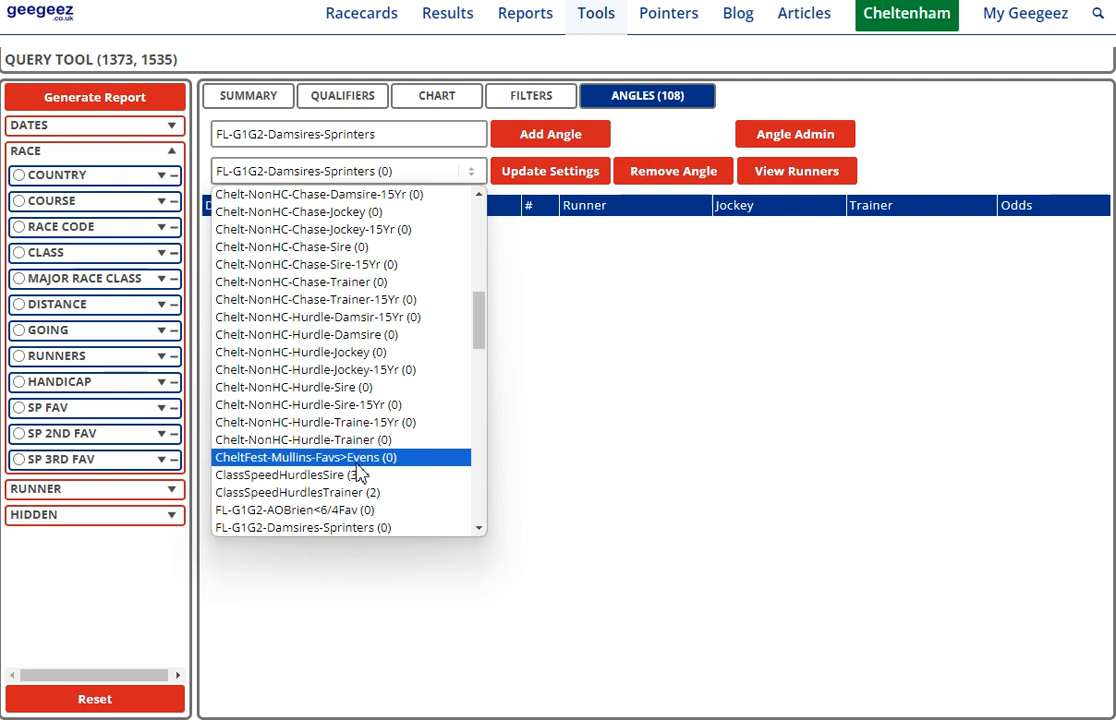
pyautogui.scroll(-4, 361, 465)
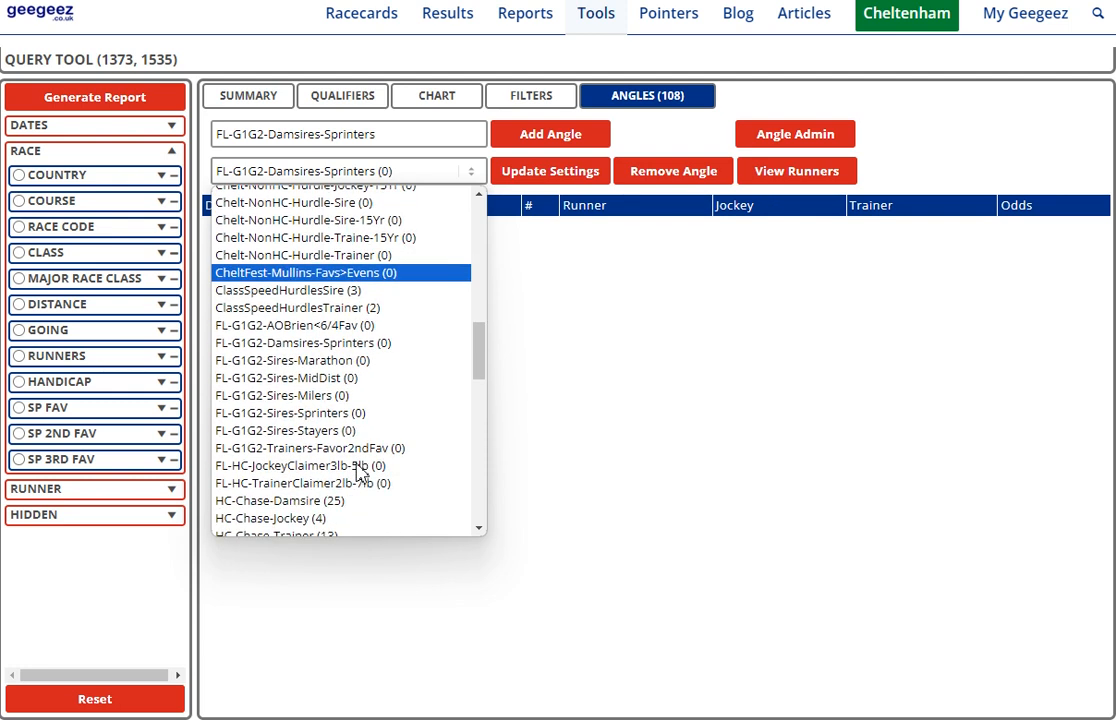
pyautogui.click(358, 398)
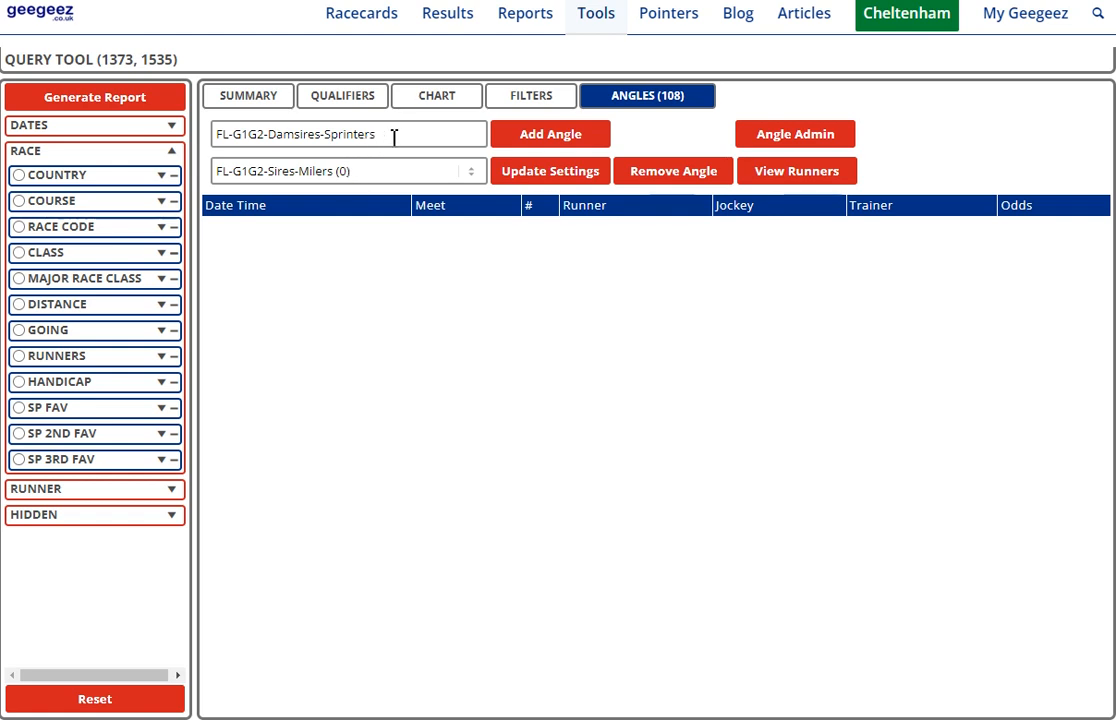
pyautogui.click(106, 100)
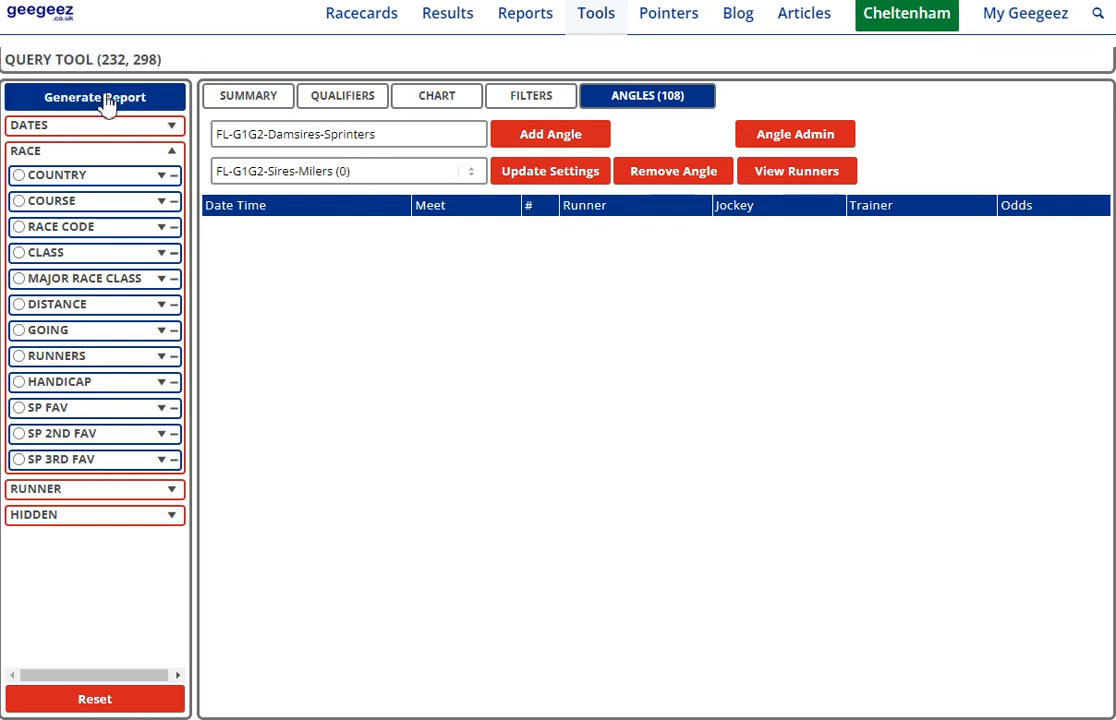
pyautogui.click(527, 97)
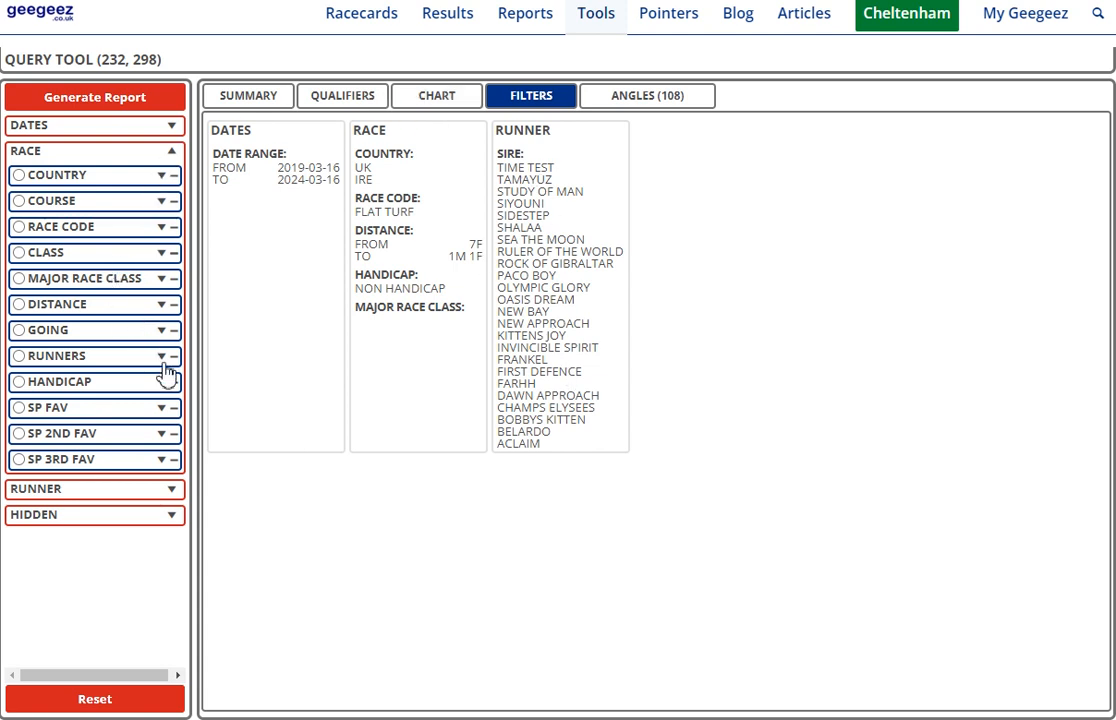
# Remove every sire, from Time Test to Aclaim, from the runner filters
pyautogui.click(168, 488)
pyautogui.click(22, 281)
pyautogui.click(22, 295)
pyautogui.click(22, 308)
pyautogui.click(22, 322)
pyautogui.click(22, 336)
pyautogui.click(22, 350)
pyautogui.click(22, 364)
pyautogui.click(22, 378)
pyautogui.click(22, 392)
pyautogui.click(22, 405)
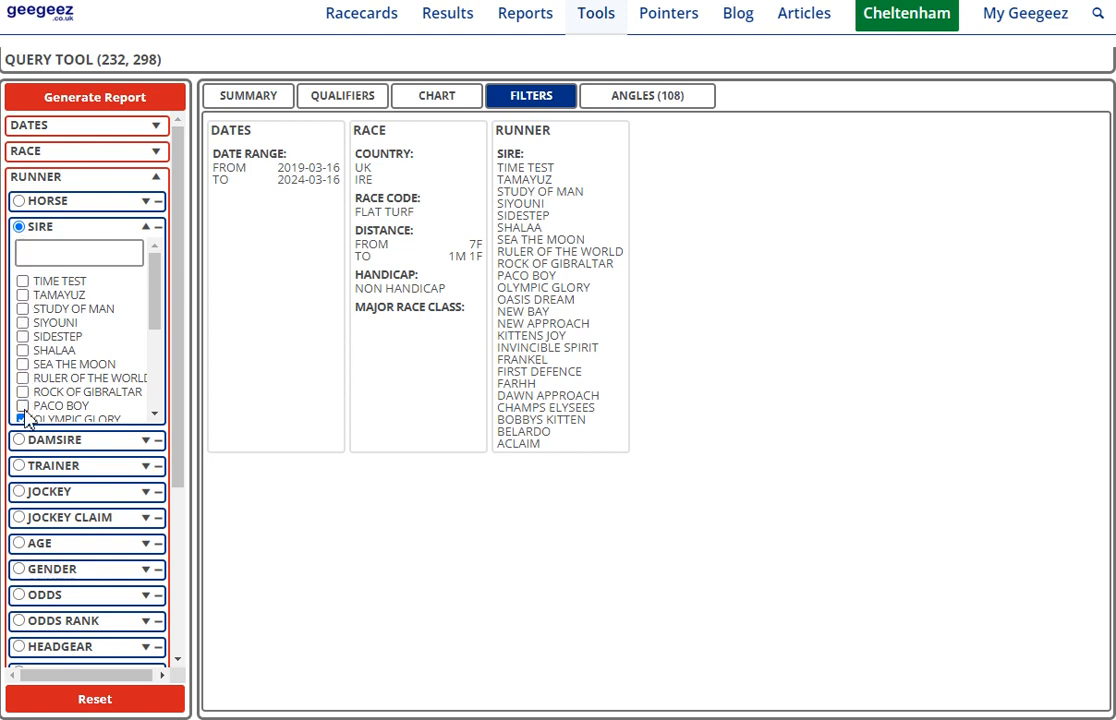
pyautogui.click(24, 416)
pyautogui.scroll(-3, 40, 315)
pyautogui.click(23, 249)
pyautogui.click(23, 277)
pyautogui.click(23, 291)
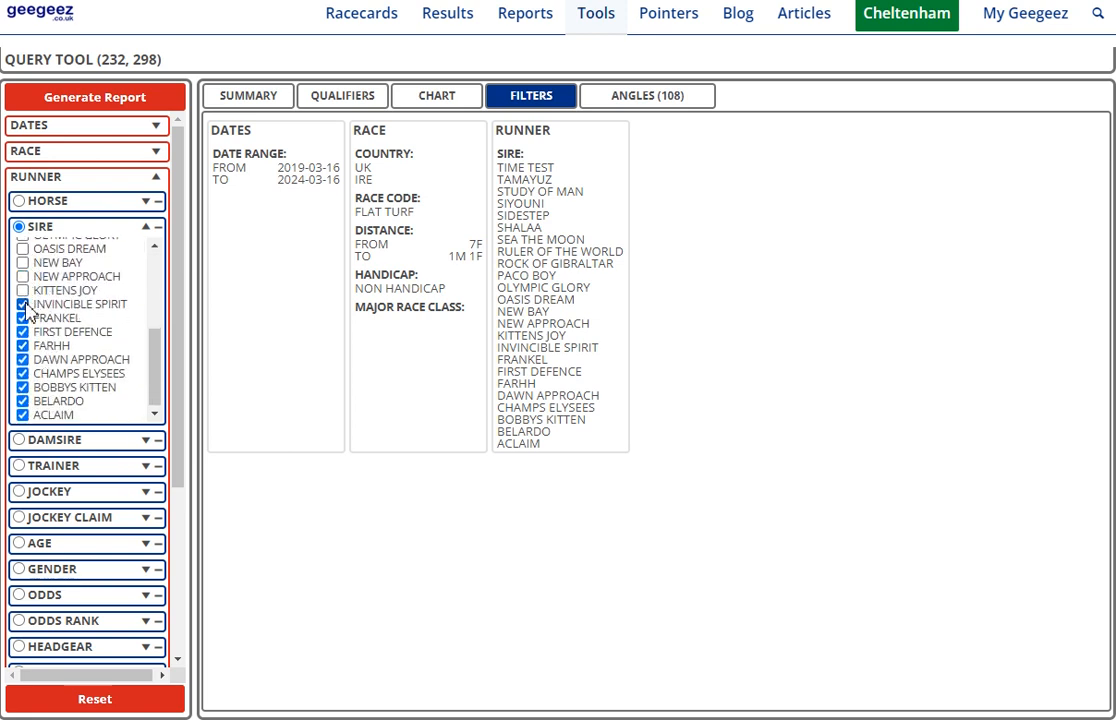
pyautogui.click(23, 332)
pyautogui.click(23, 346)
pyautogui.click(23, 360)
pyautogui.click(23, 374)
pyautogui.click(23, 388)
pyautogui.click(22, 403)
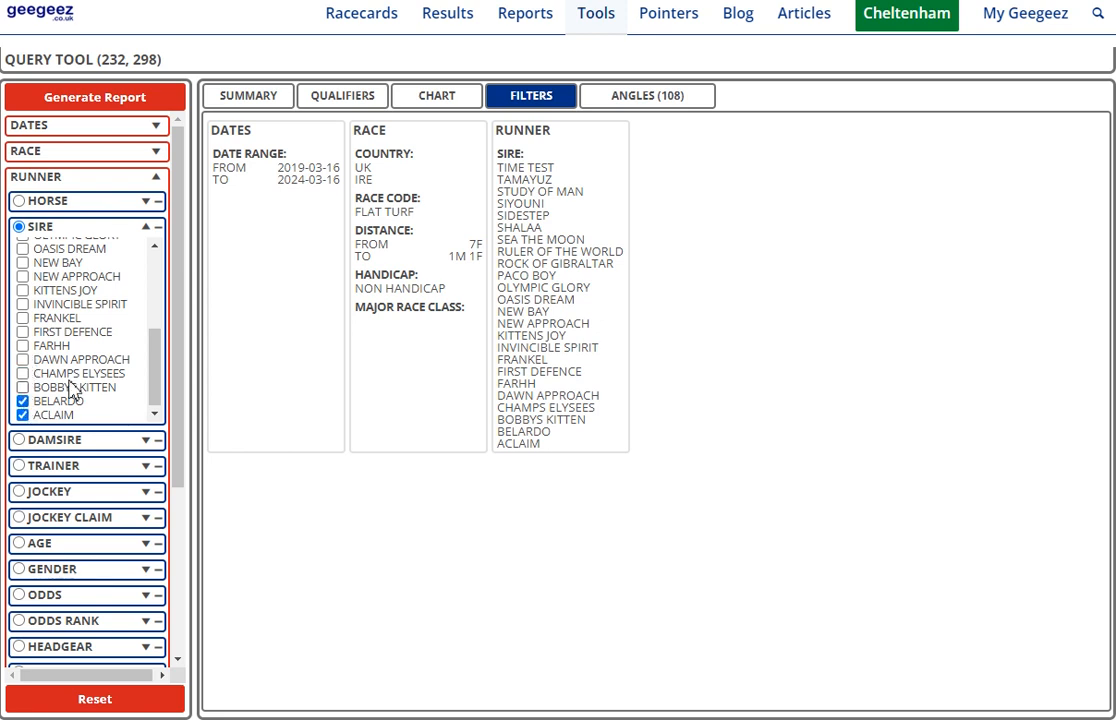
pyautogui.click(23, 402)
pyautogui.click(23, 415)
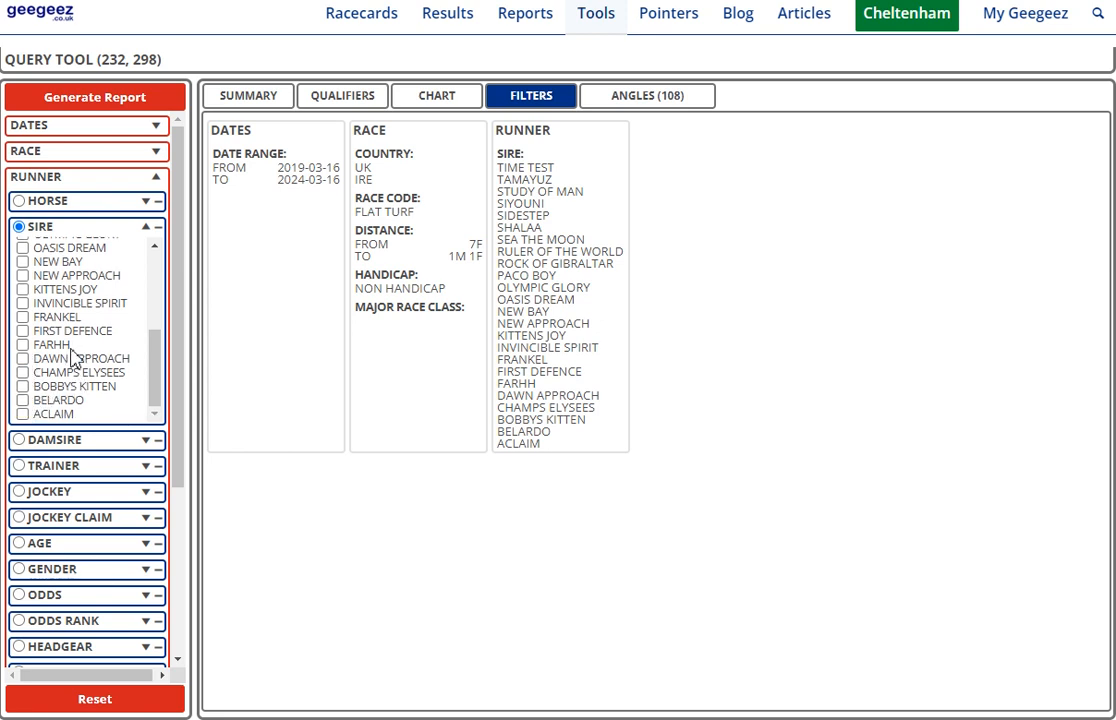
pyautogui.scroll(5, 70, 345)
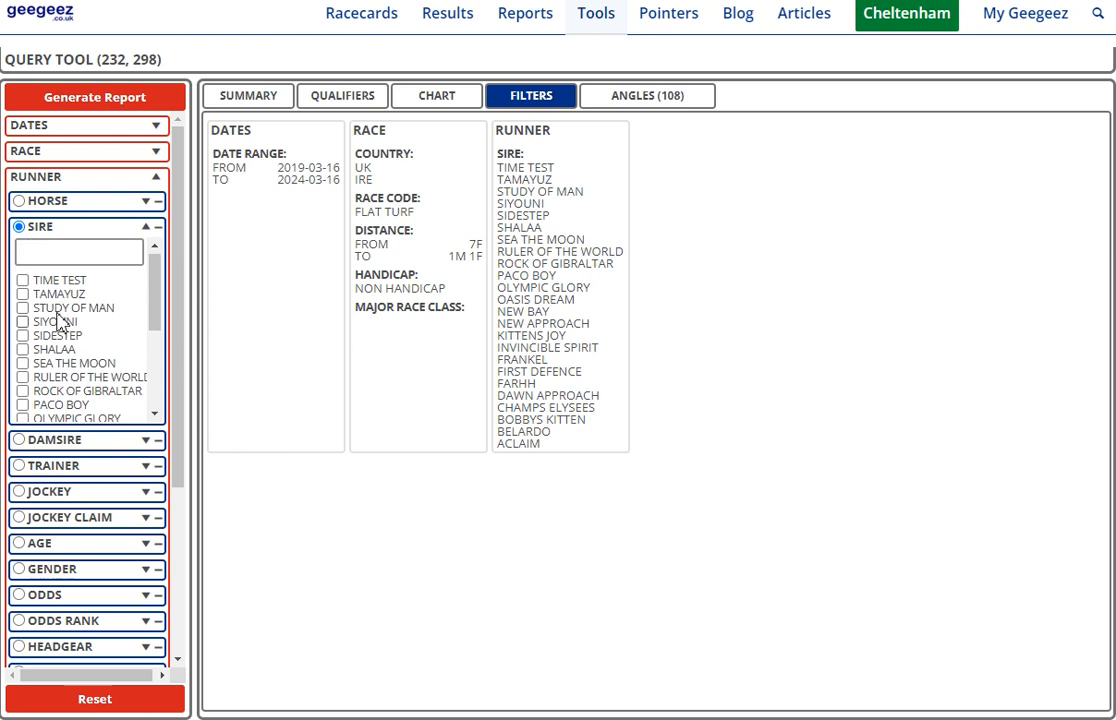
# Group the report by damsire, regenerate it, and show the summary
pyautogui.click(19, 440)
pyautogui.click(55, 99)
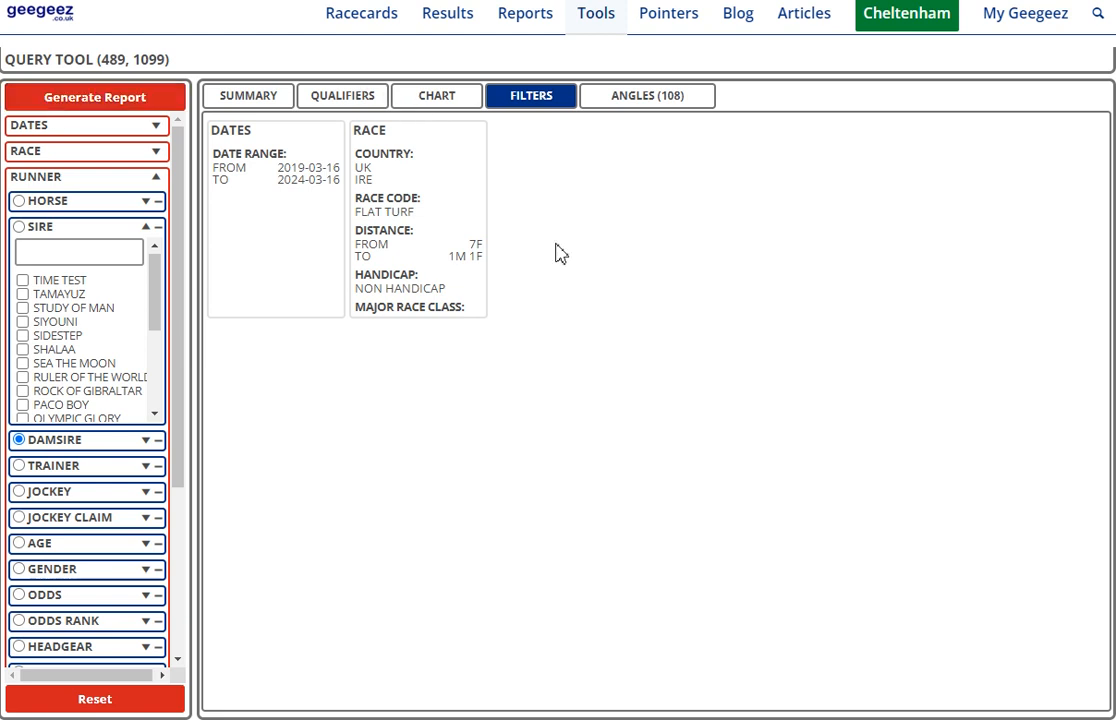
pyautogui.click(243, 98)
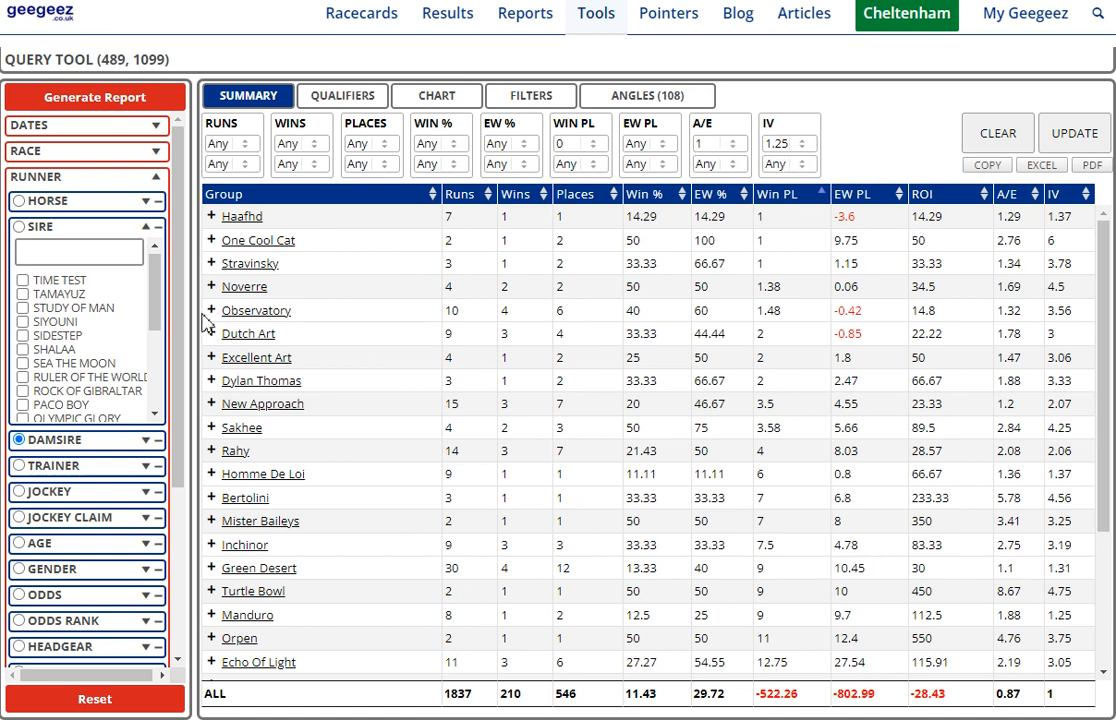
# Include every listed damsire, from Haafhd to Teofilo, in the filters and regenerate the report
pyautogui.click(211, 216)
pyautogui.click(211, 240)
pyautogui.click(211, 286)
pyautogui.scroll(-2, 262, 337)
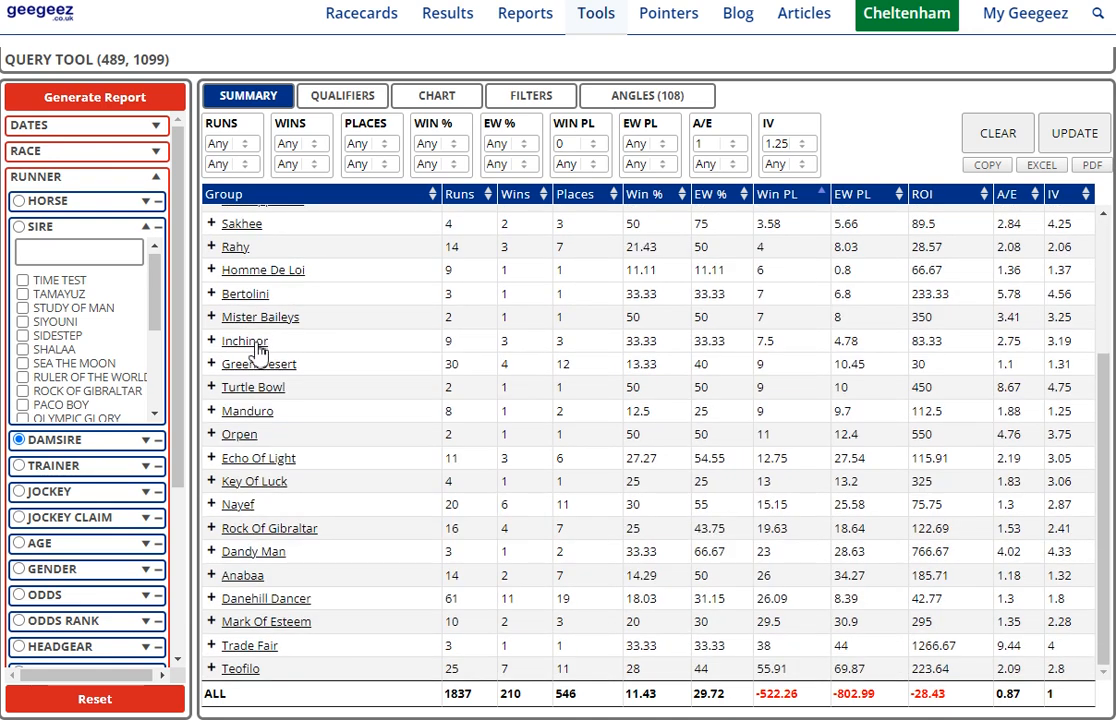
pyautogui.scroll(2, 253, 346)
pyautogui.click(211, 310)
pyautogui.click(211, 333)
pyautogui.click(211, 357)
pyautogui.click(211, 380)
pyautogui.click(211, 403)
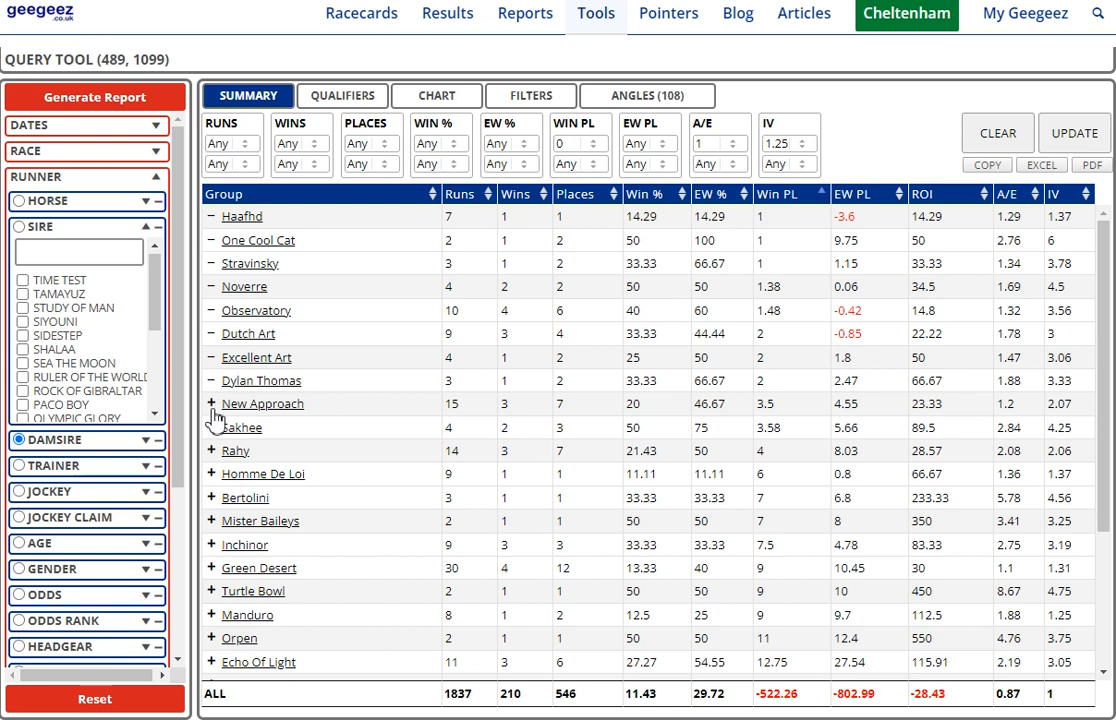
pyautogui.click(212, 427)
pyautogui.click(213, 450)
pyautogui.click(212, 474)
pyautogui.click(212, 497)
pyautogui.click(212, 521)
pyautogui.click(212, 544)
pyautogui.click(212, 567)
pyautogui.click(212, 591)
pyautogui.click(212, 614)
pyautogui.click(212, 637)
pyautogui.click(211, 661)
pyautogui.scroll(-2, 210, 662)
pyautogui.click(211, 481)
pyautogui.click(212, 504)
pyautogui.click(212, 528)
pyautogui.click(212, 551)
pyautogui.click(212, 575)
pyautogui.click(212, 598)
pyautogui.click(212, 621)
pyautogui.click(212, 645)
pyautogui.click(211, 668)
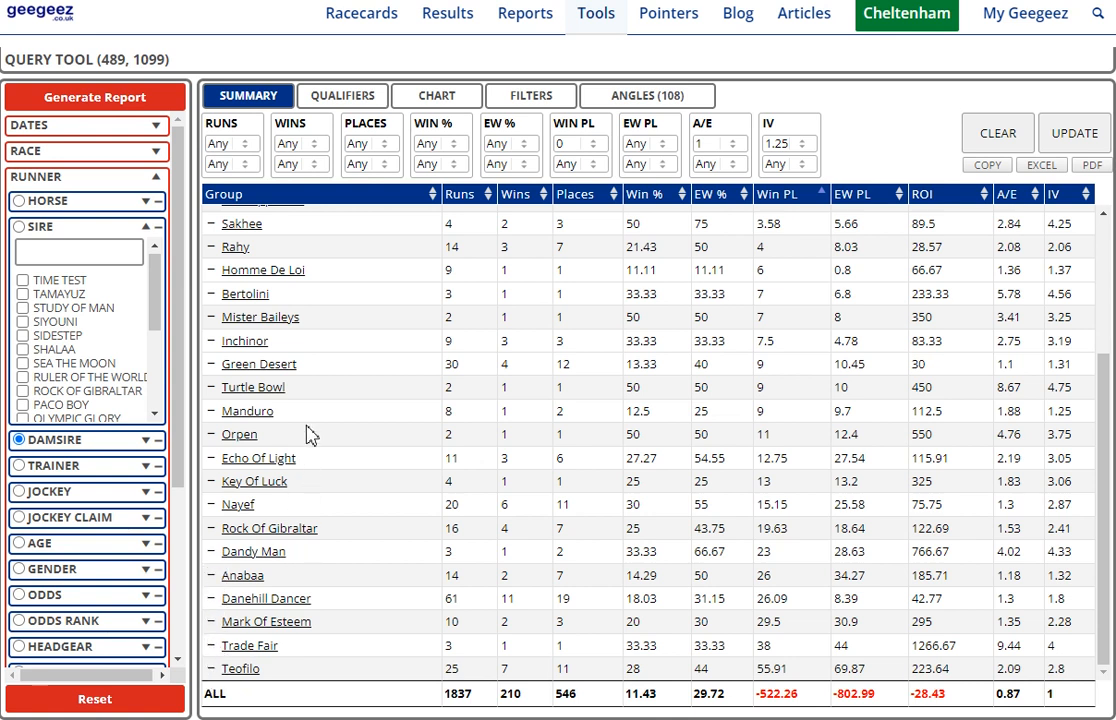
pyautogui.scroll(3, 310, 435)
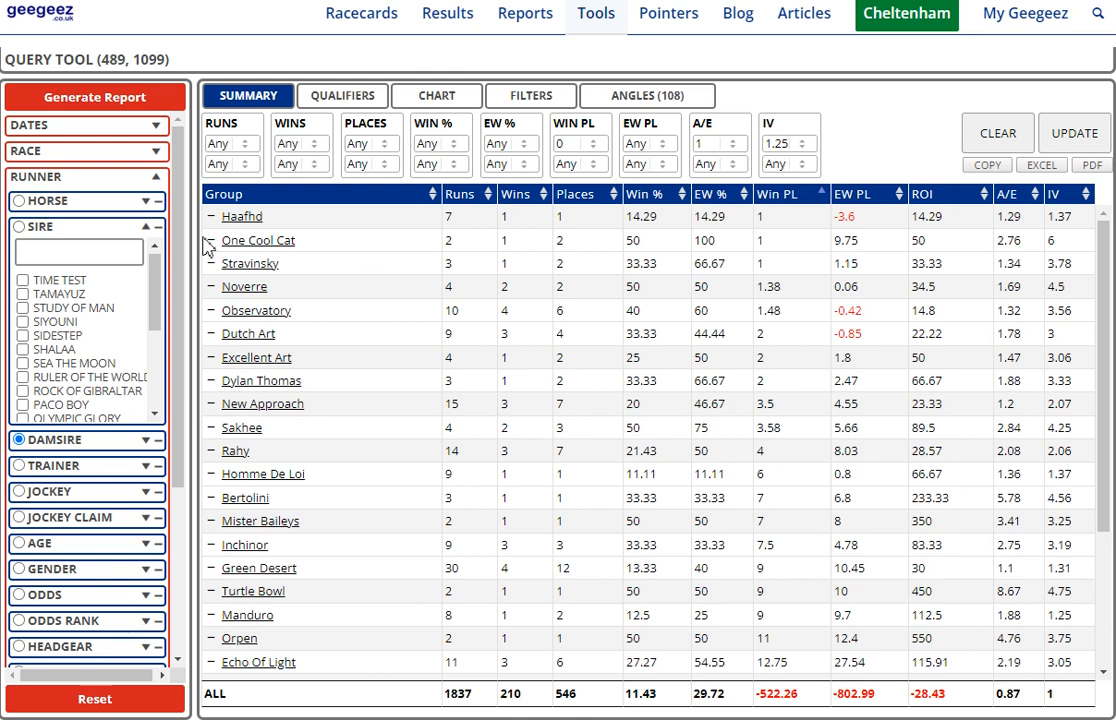
pyautogui.click(128, 110)
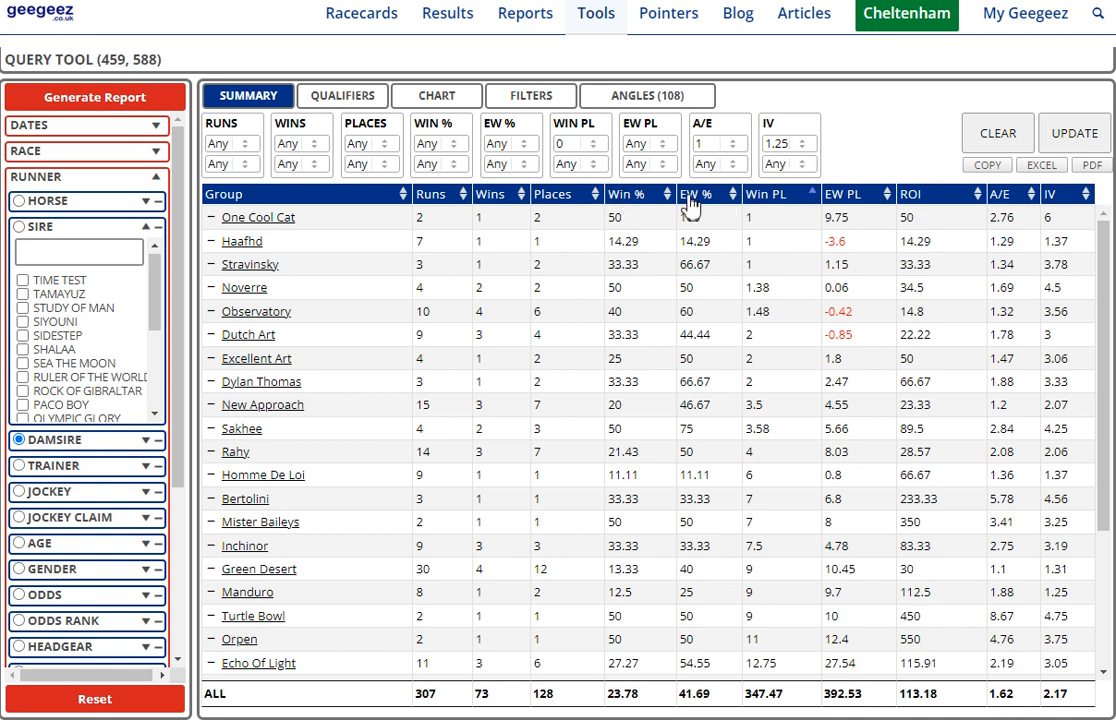
# Compare damsires by win %, win P/L and A/E, drop Homme De Loi, Manduro, Haafhd and Green Desert, and regenerate the report
pyautogui.click(636, 204)
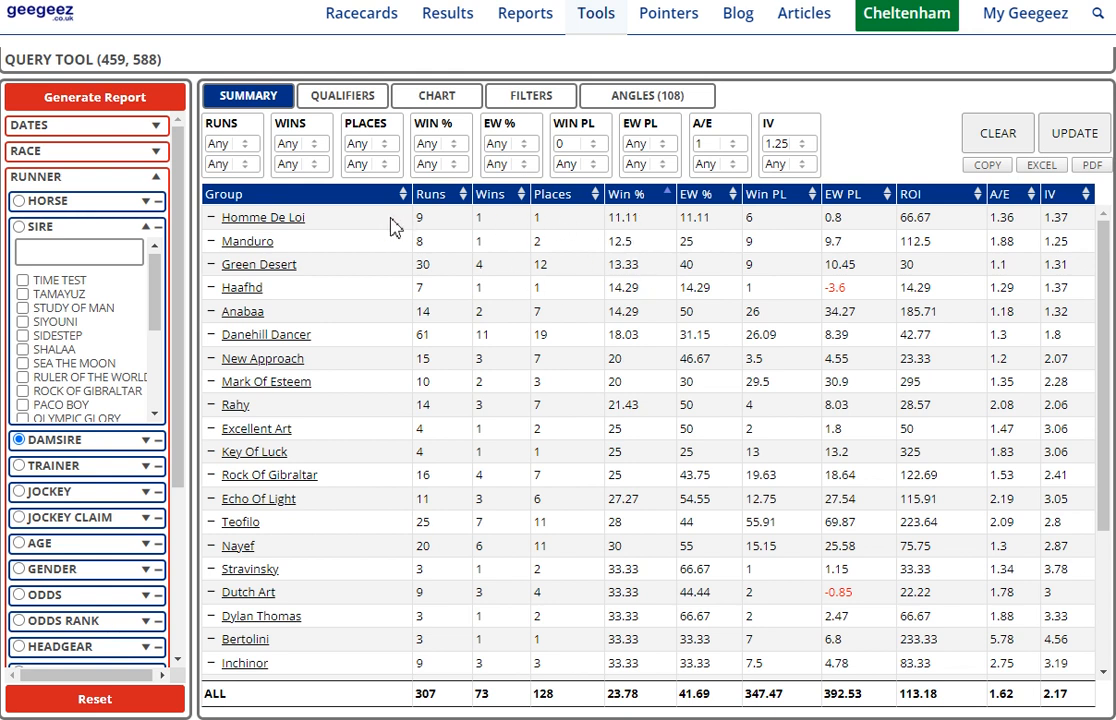
pyautogui.click(212, 218)
pyautogui.click(211, 288)
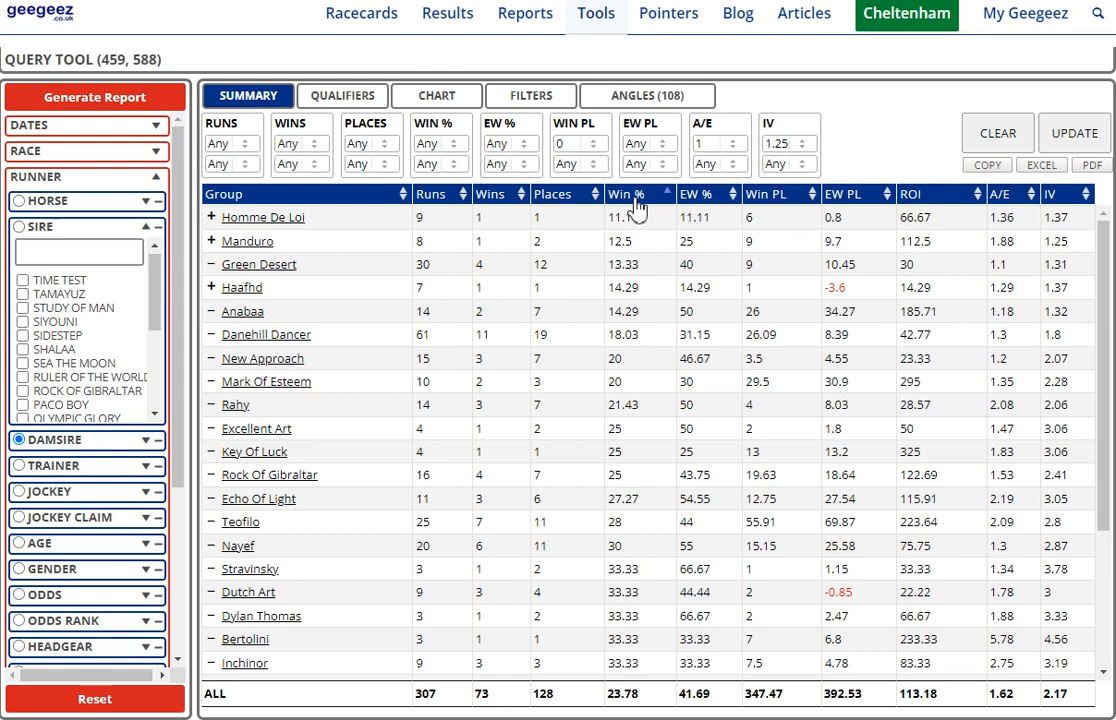
pyautogui.click(810, 198)
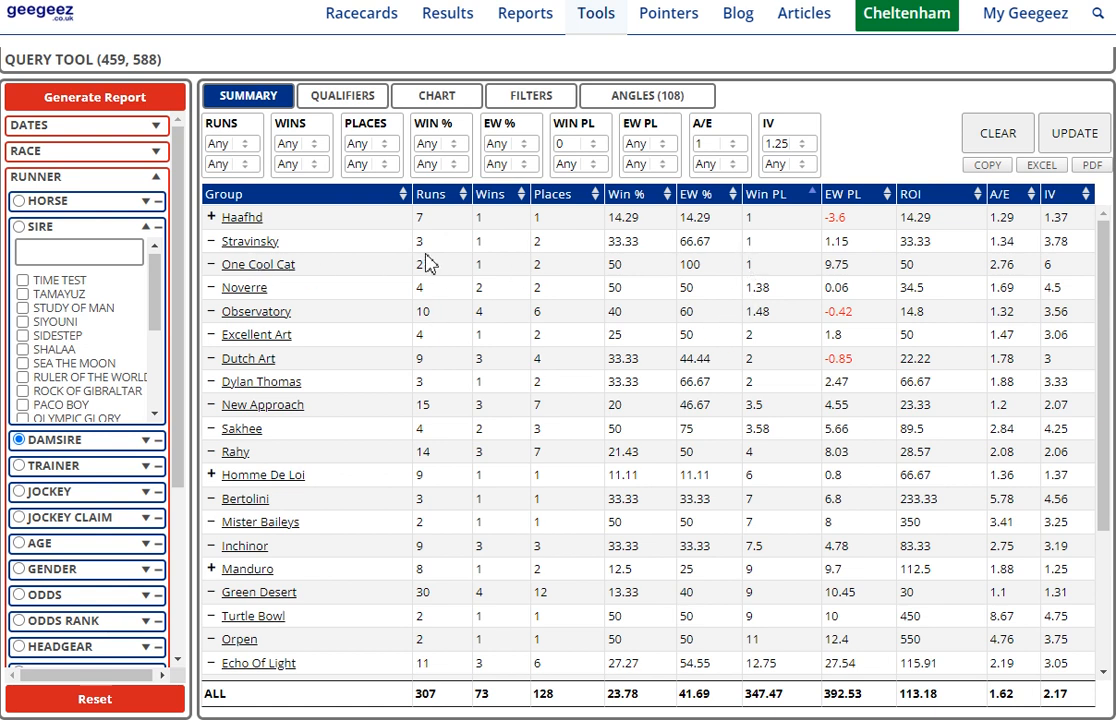
pyautogui.click(1002, 198)
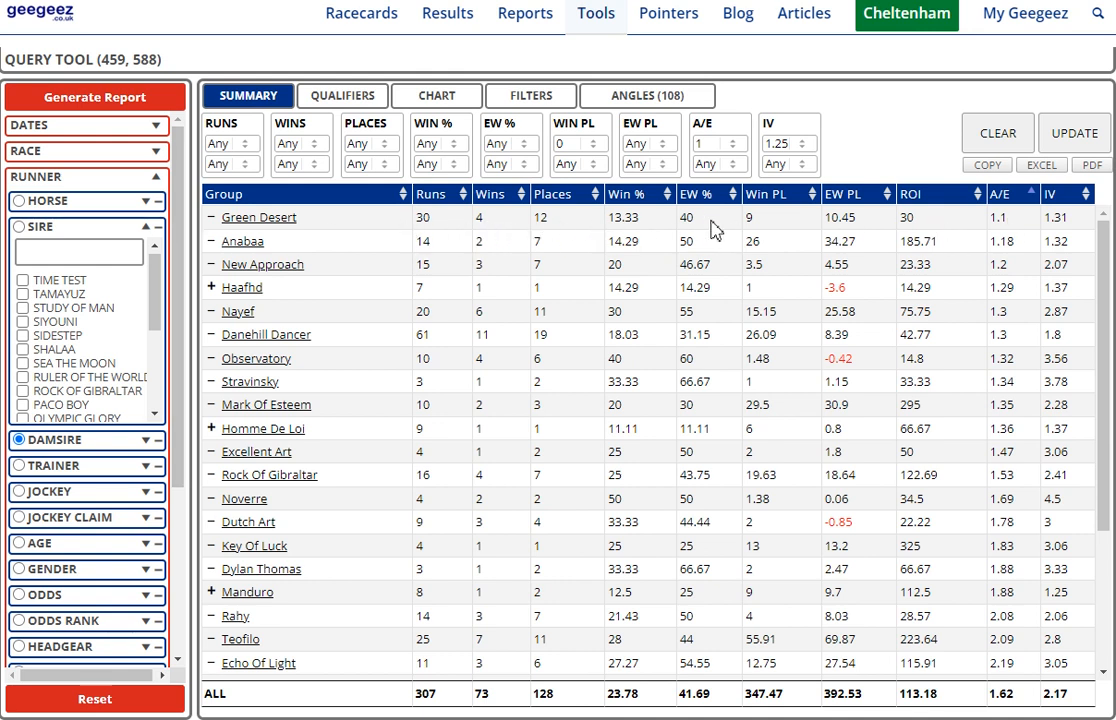
pyautogui.click(212, 218)
pyautogui.click(116, 110)
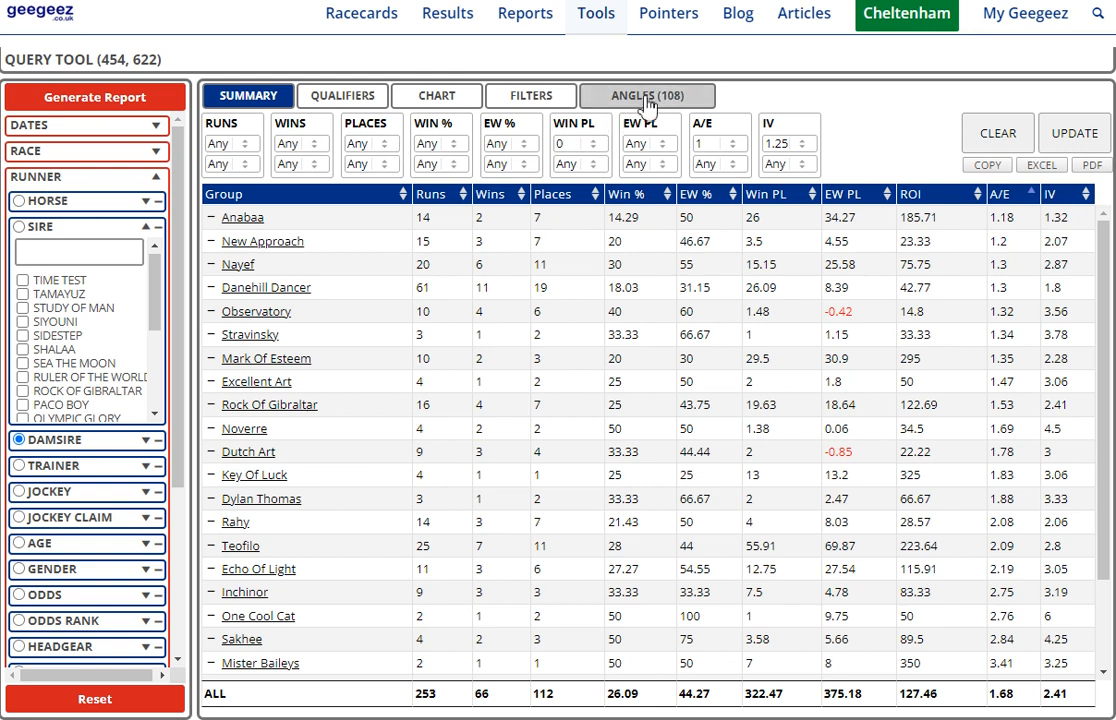
# Save the current damsire filters as the new angle FL-G1G2-Damsires-Milers
pyautogui.click(600, 97)
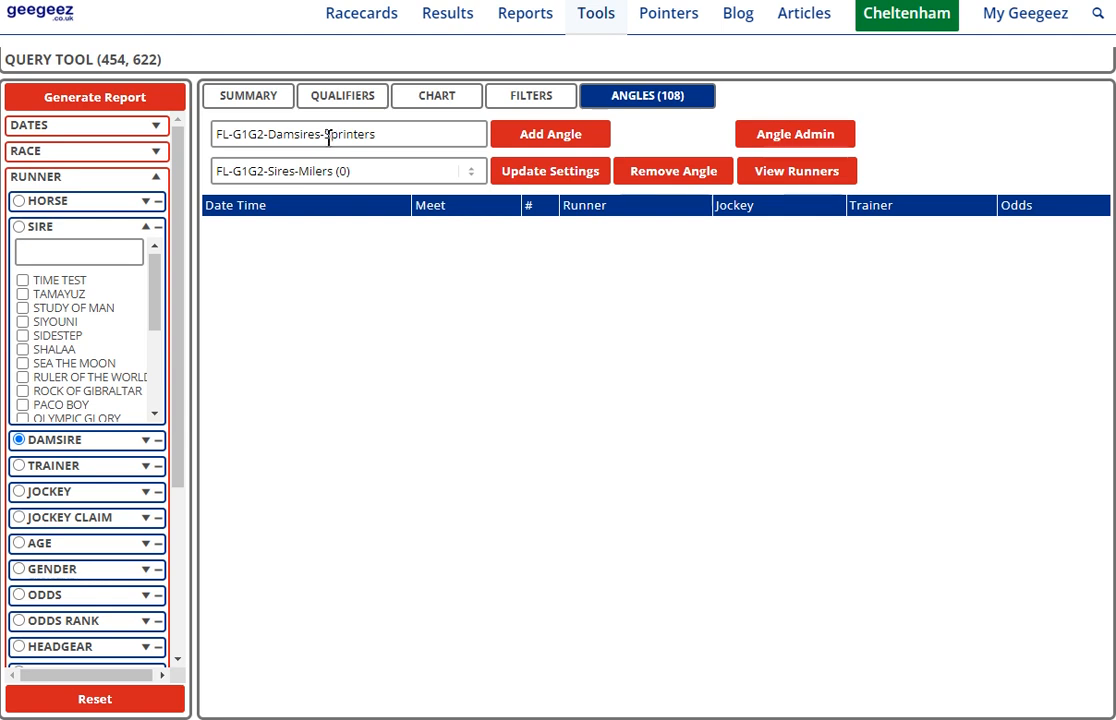
pyautogui.moveTo(325, 137); pyautogui.dragTo(357, 138)
pyautogui.click(389, 137)
pyautogui.press('BackSpace')
pyautogui.press('BackSpace')
pyautogui.press('BackSpace')
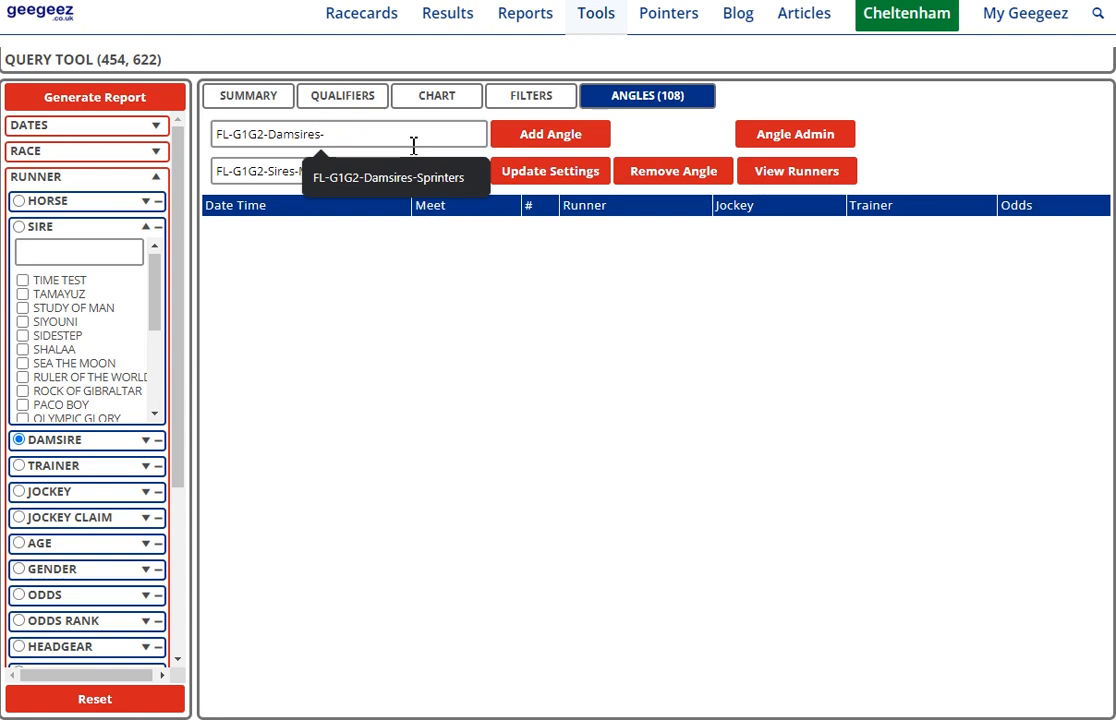
pyautogui.write('Milers')
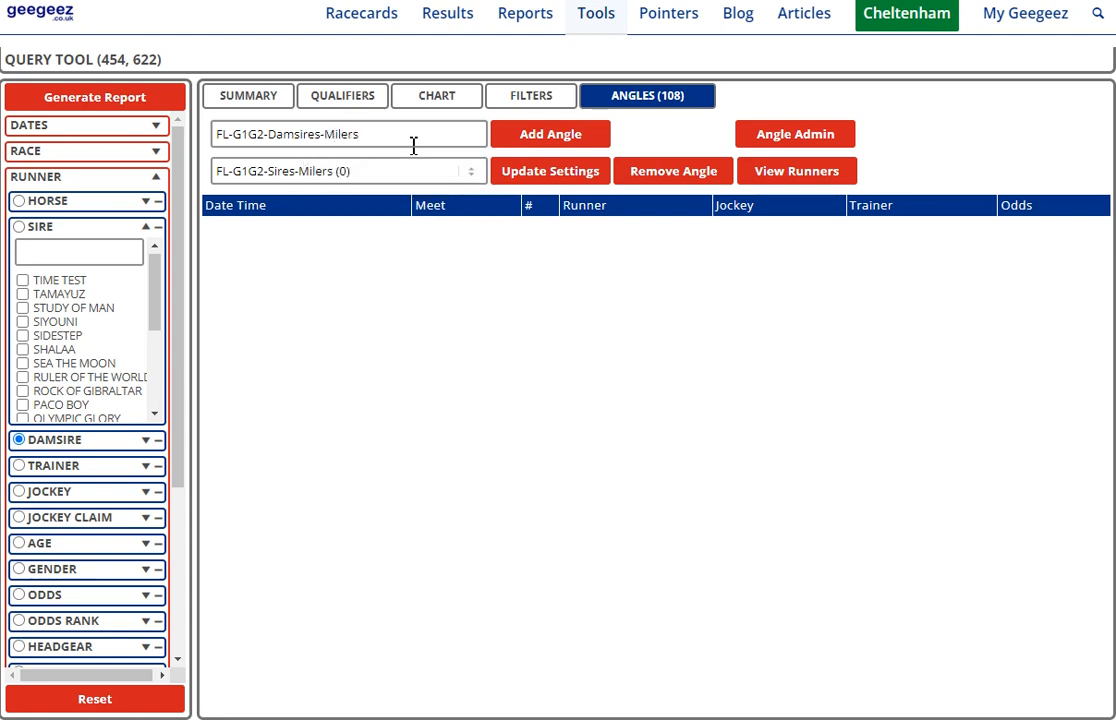
pyautogui.click(540, 136)
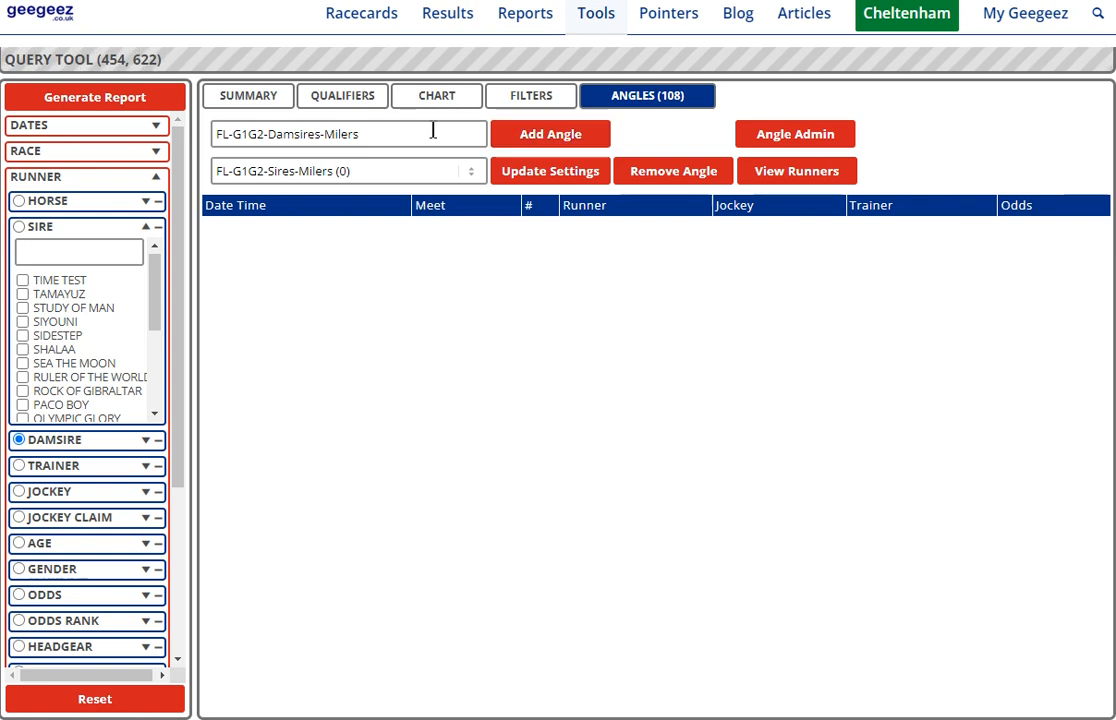
# Review the qualifiers of the milers damsire query, and break its summary results down by country
pyautogui.click(369, 110)
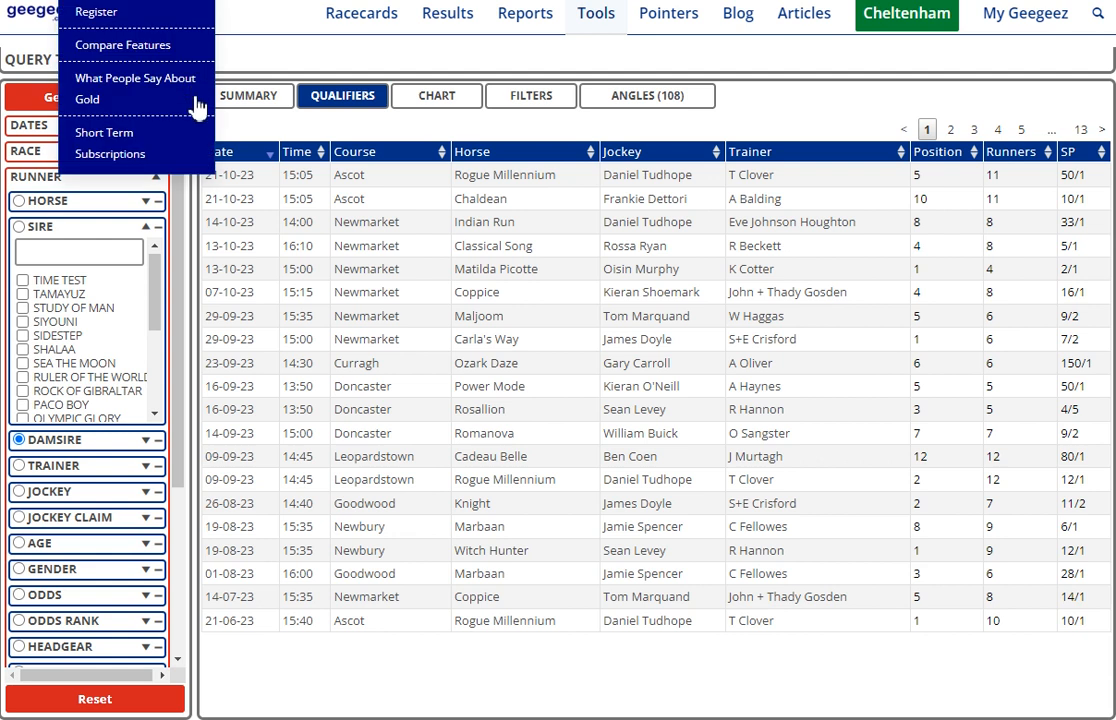
pyautogui.click(157, 177)
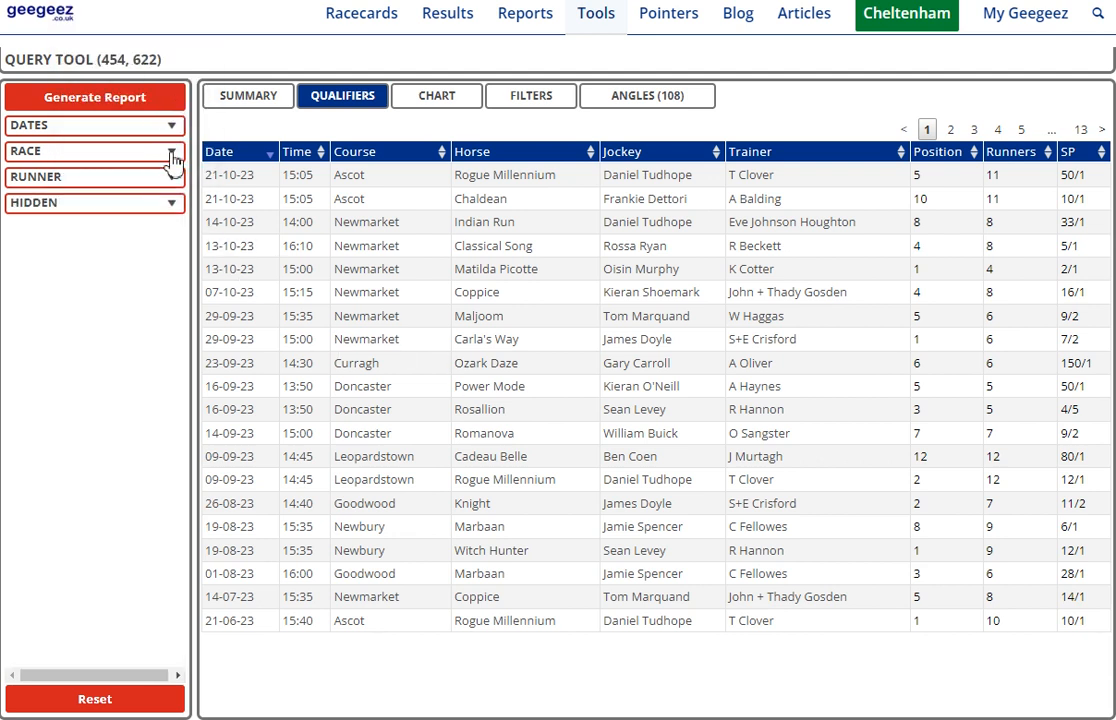
pyautogui.click(172, 155)
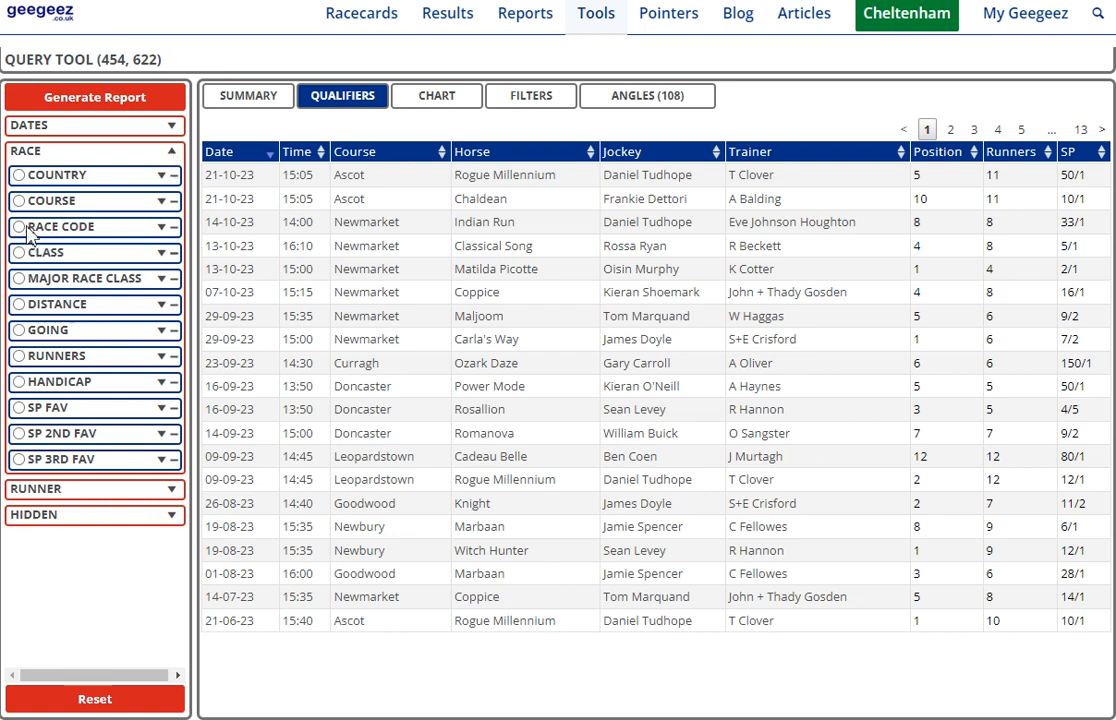
pyautogui.click(19, 175)
pyautogui.click(78, 97)
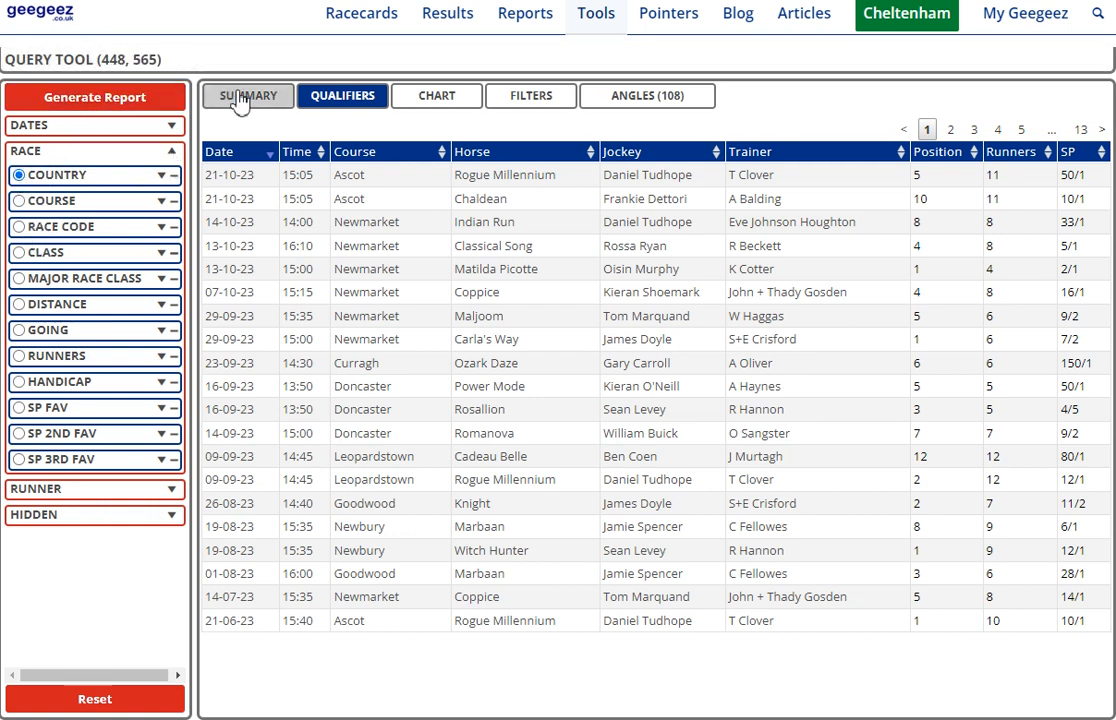
pyautogui.click(241, 99)
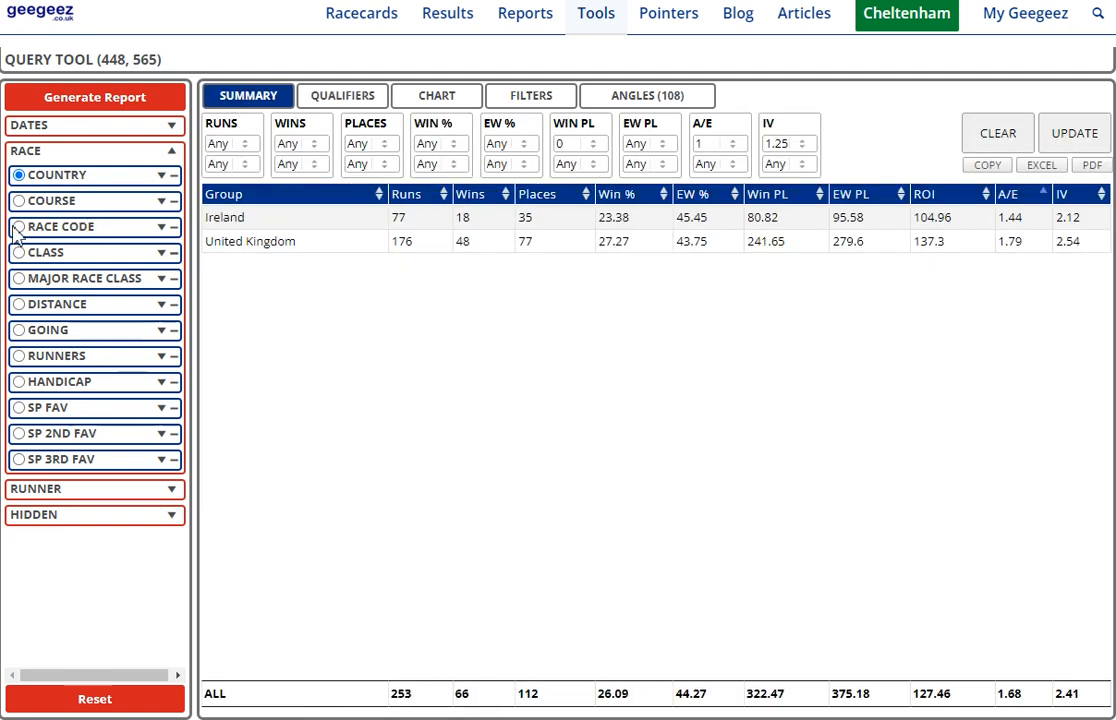
# Generate breakdowns of the milers damsire query by major race class and by distance, and check the active filters
pyautogui.click(20, 280)
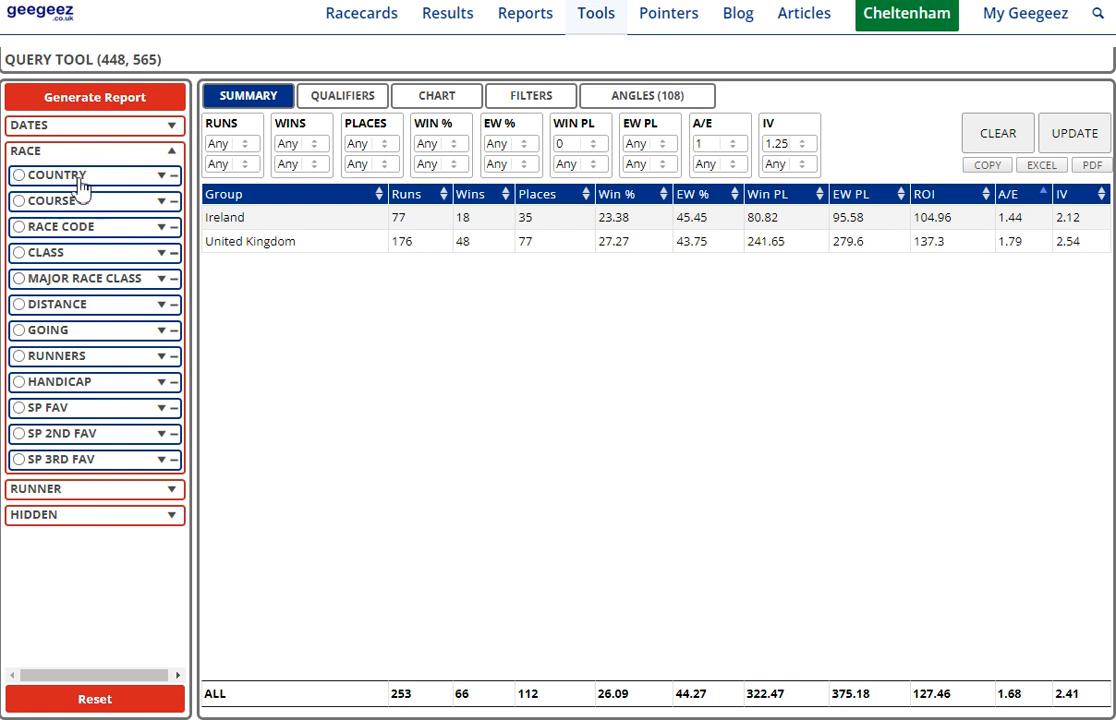
pyautogui.click(20, 279)
pyautogui.click(100, 108)
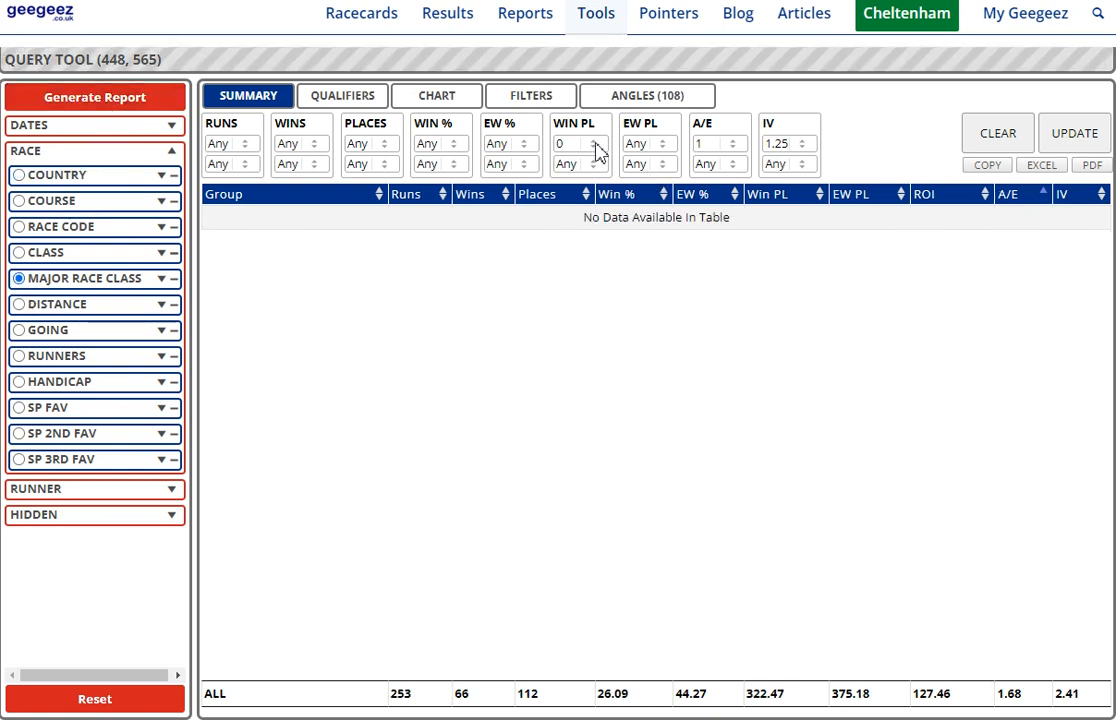
pyautogui.click(545, 100)
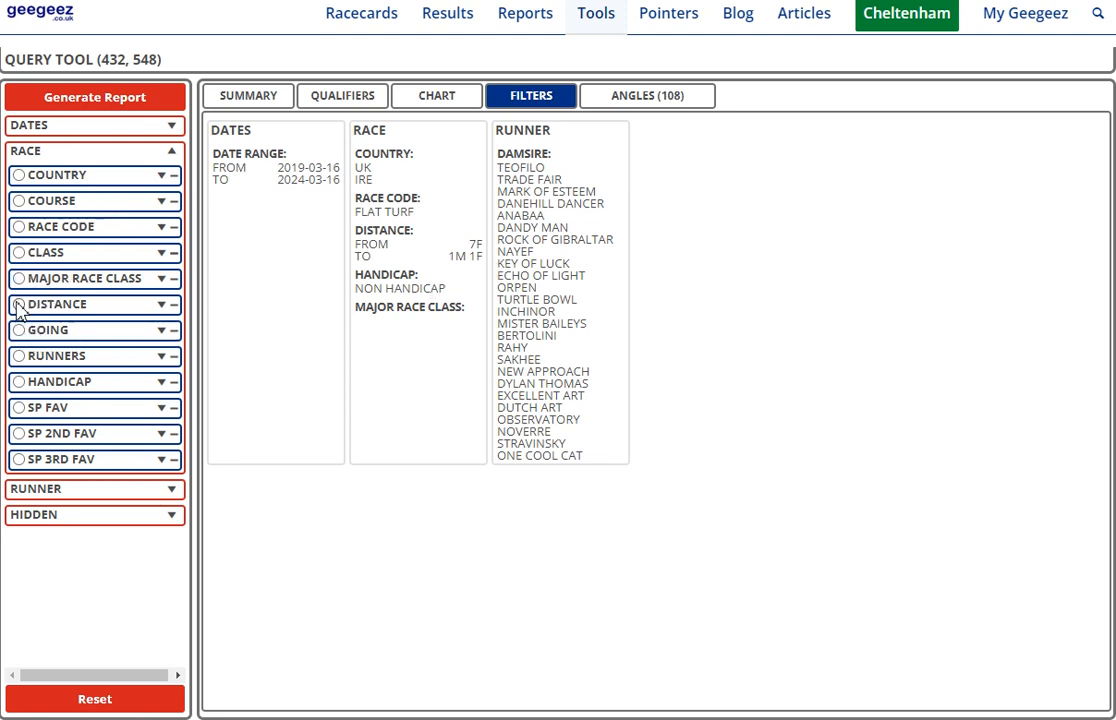
pyautogui.click(155, 100)
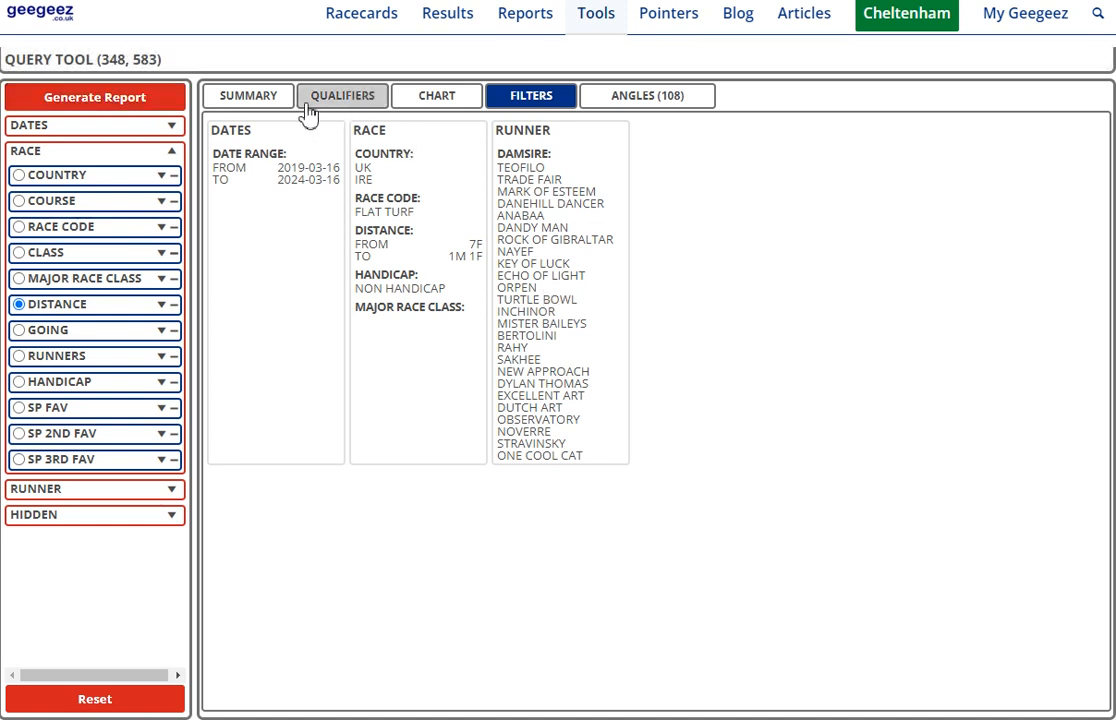
# Break down the milers damsire summary by odds rank, order it by group, and review the active filters
pyautogui.click(272, 98)
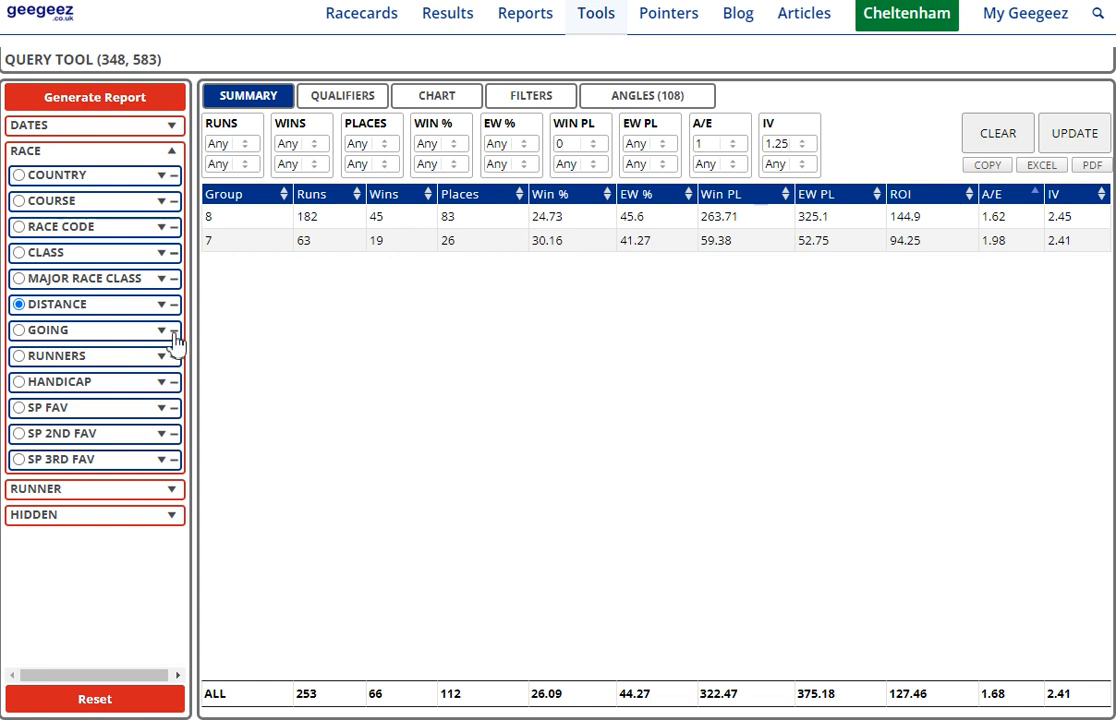
pyautogui.click(166, 490)
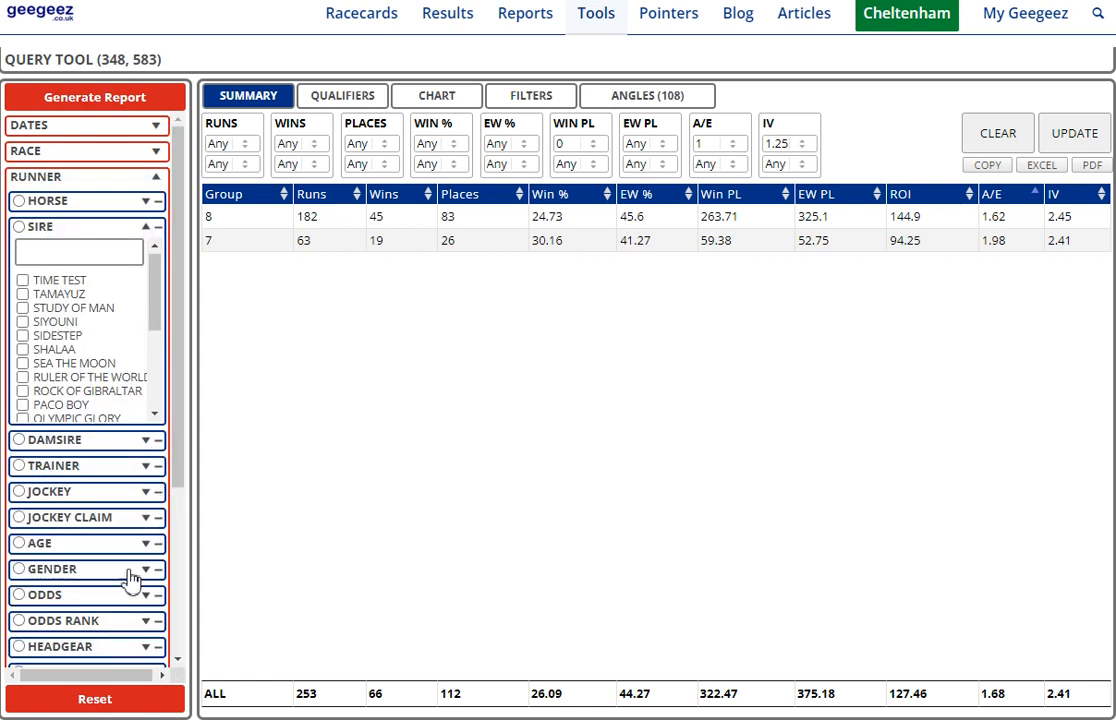
pyautogui.scroll(-3, 142, 574)
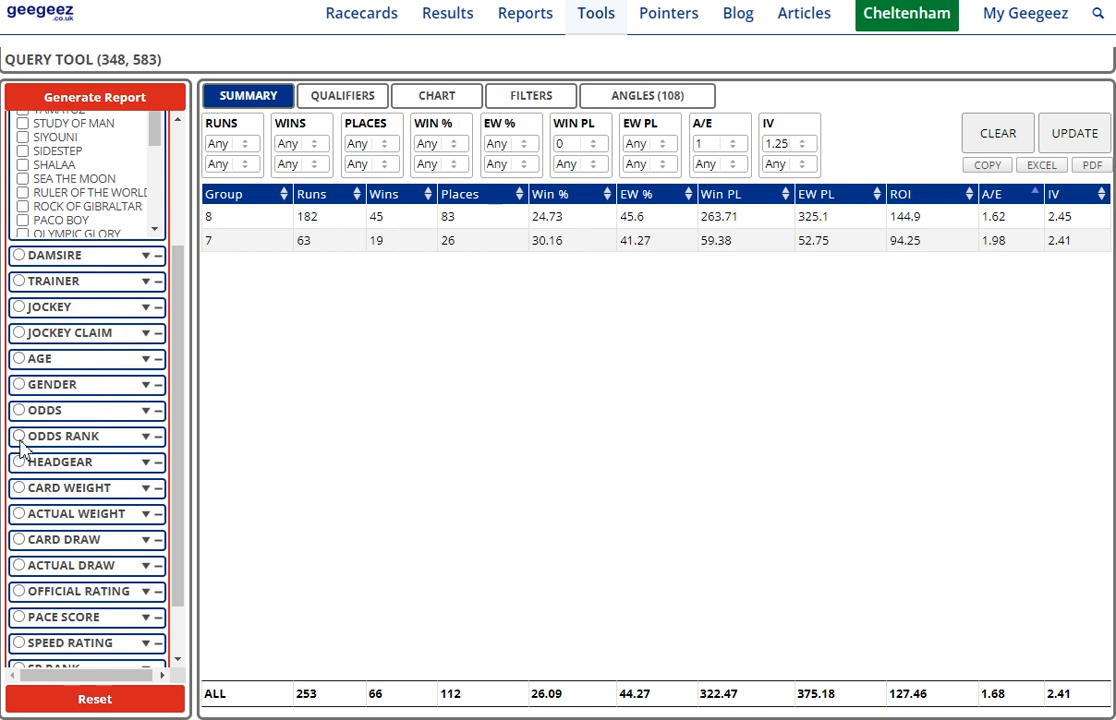
pyautogui.click(95, 105)
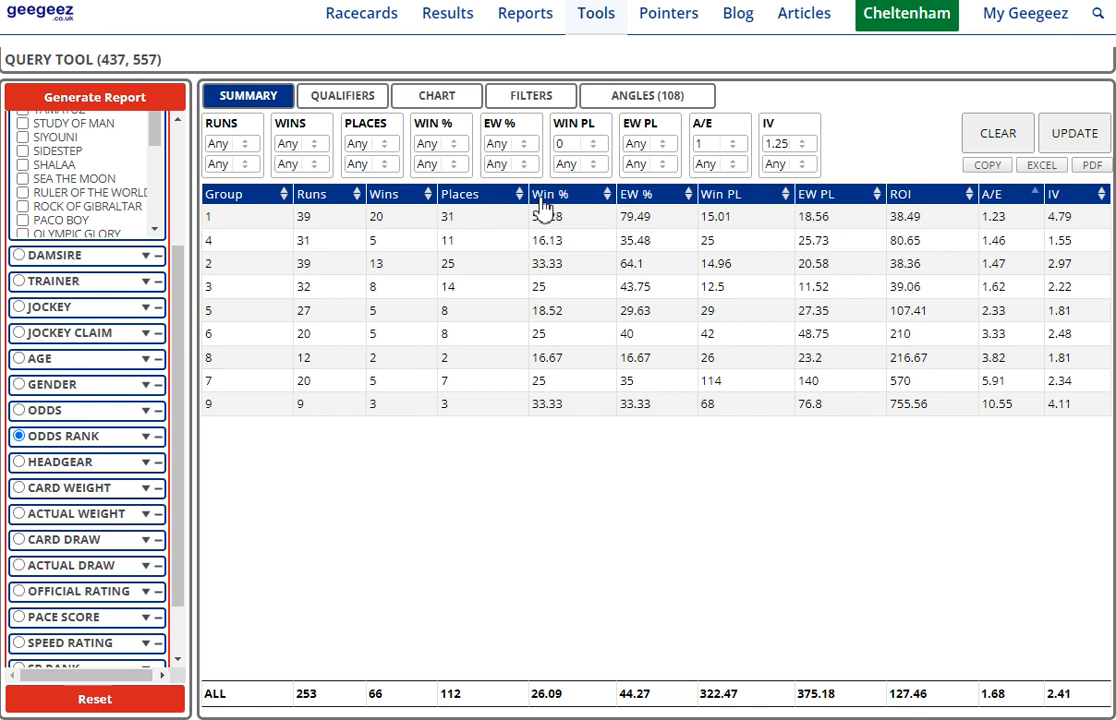
pyautogui.click(241, 200)
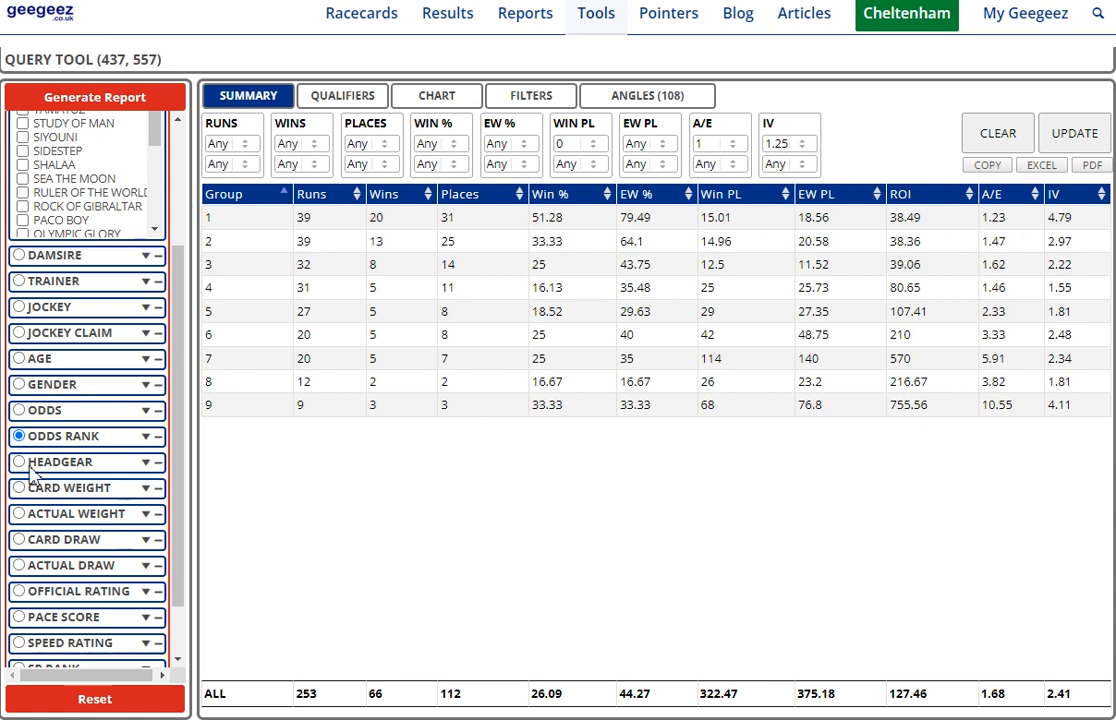
pyautogui.scroll(-1, 116, 572)
pyautogui.scroll(4, 118, 480)
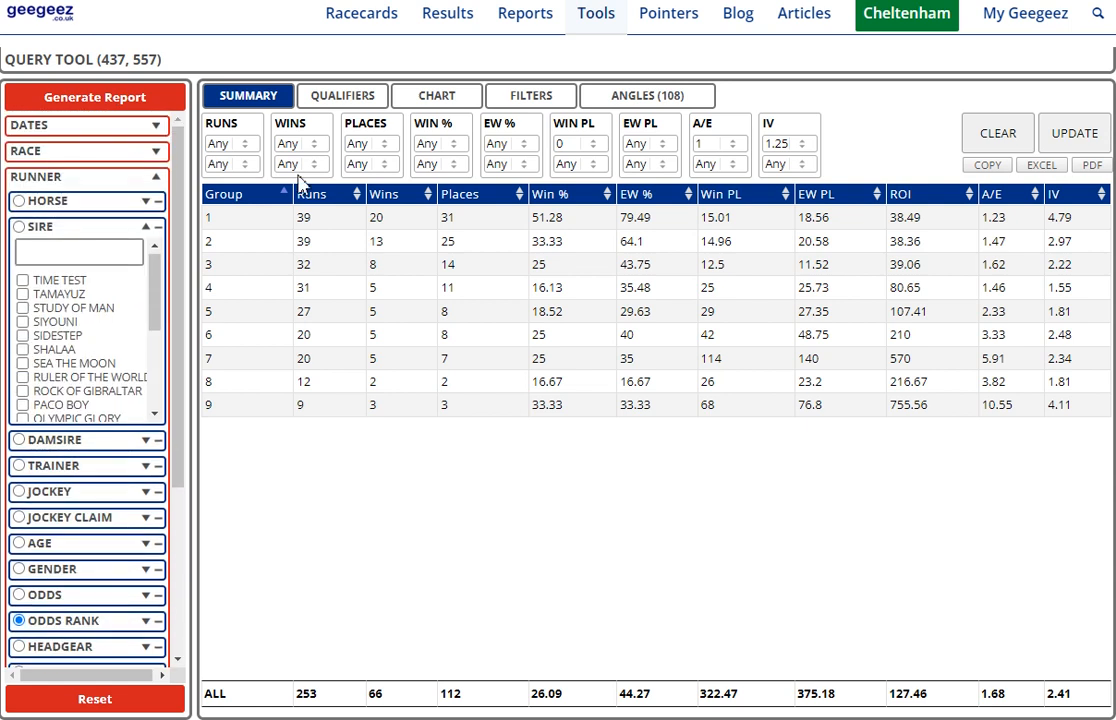
pyautogui.click(500, 95)
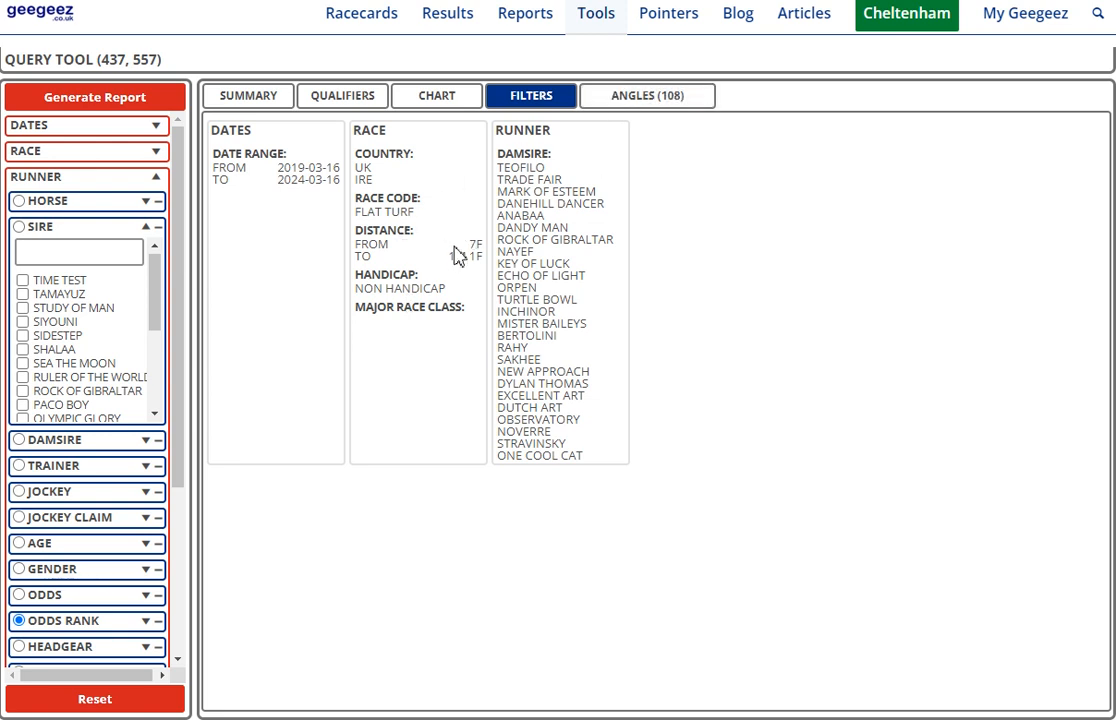
# Load the saved angle FL-G1G2-Sires-MidDist, generate its report, and check its filters
pyautogui.click(592, 103)
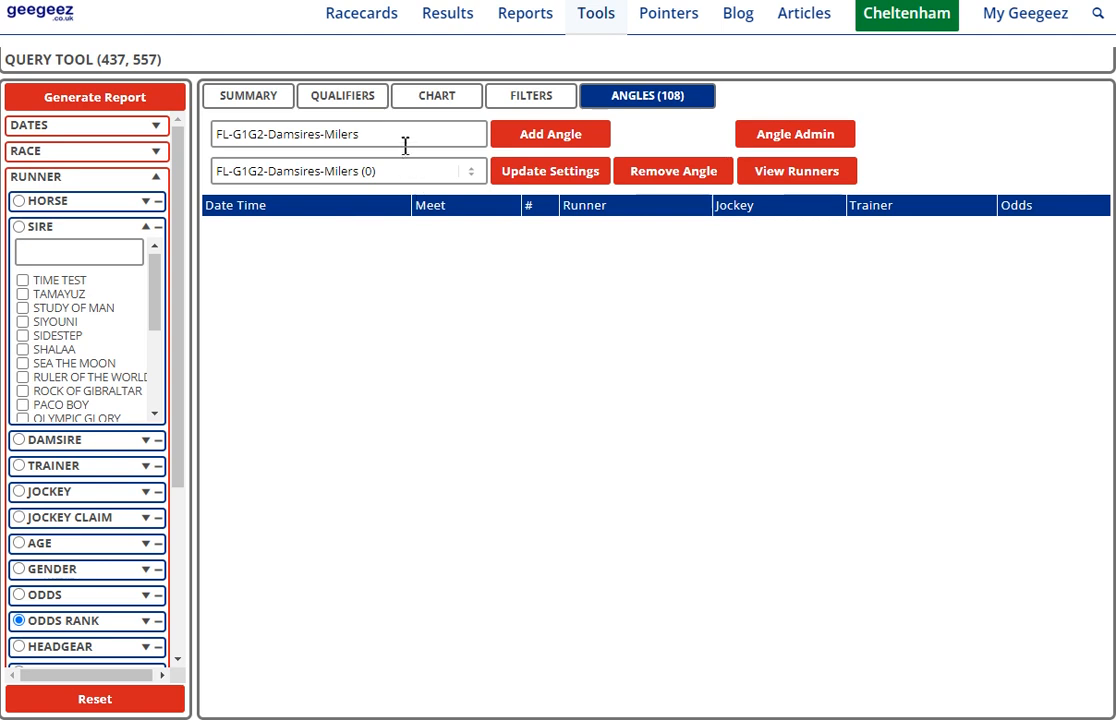
pyautogui.click(464, 173)
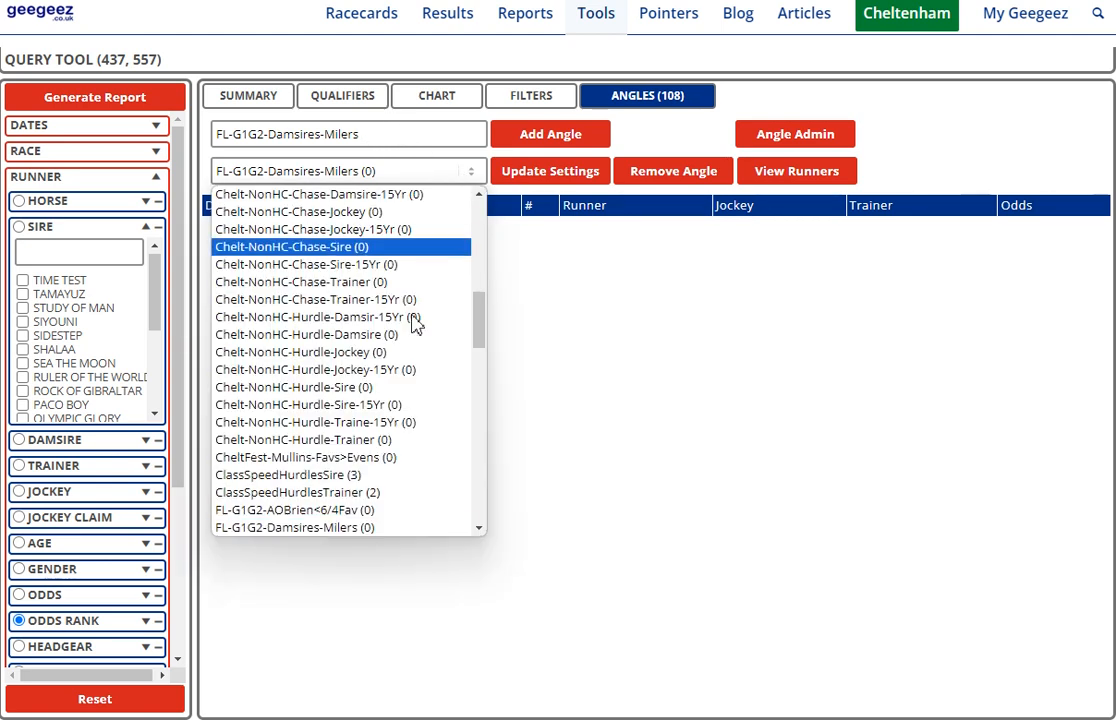
pyautogui.scroll(-3, 392, 414)
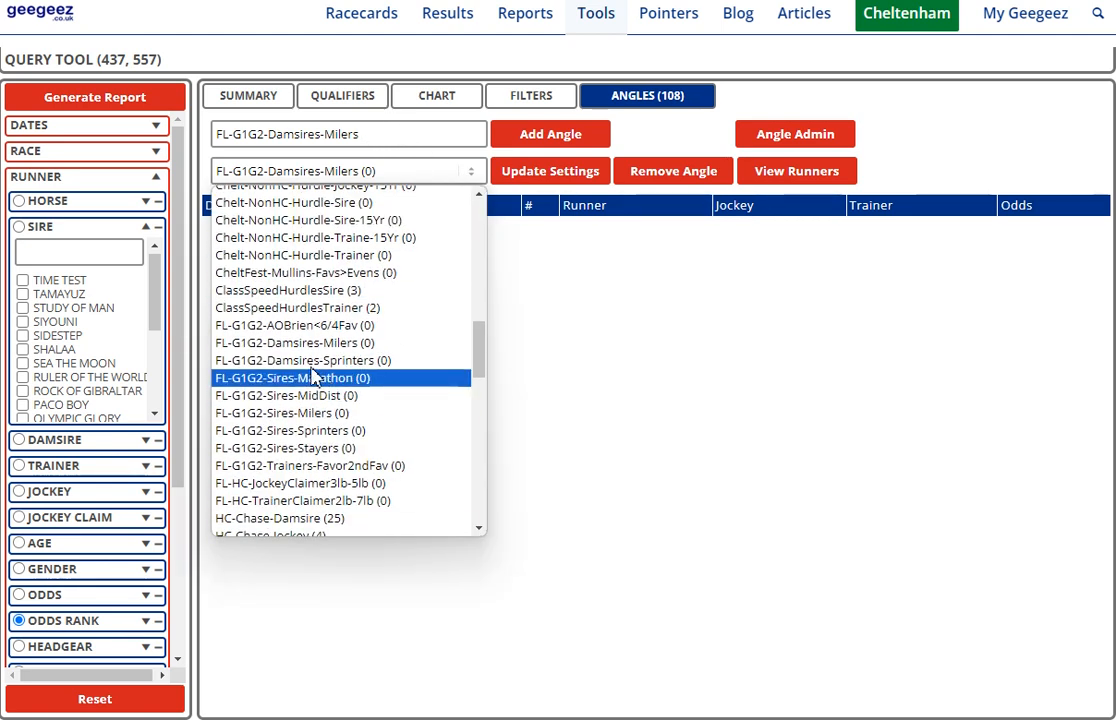
pyautogui.click(350, 397)
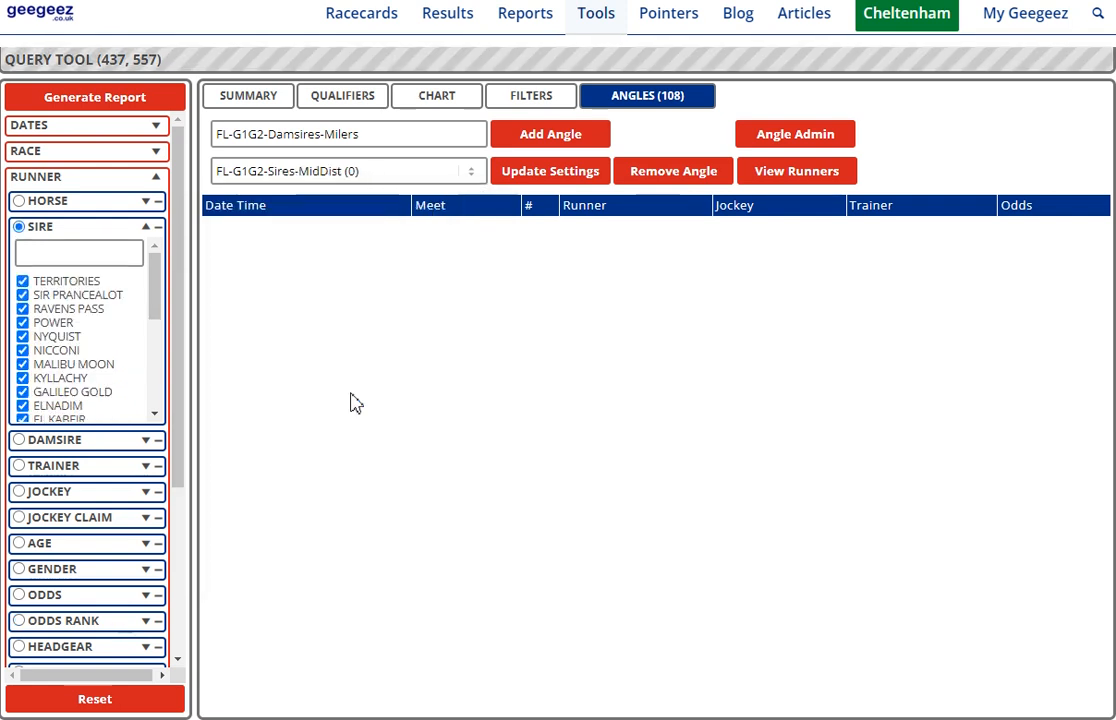
pyautogui.click(103, 101)
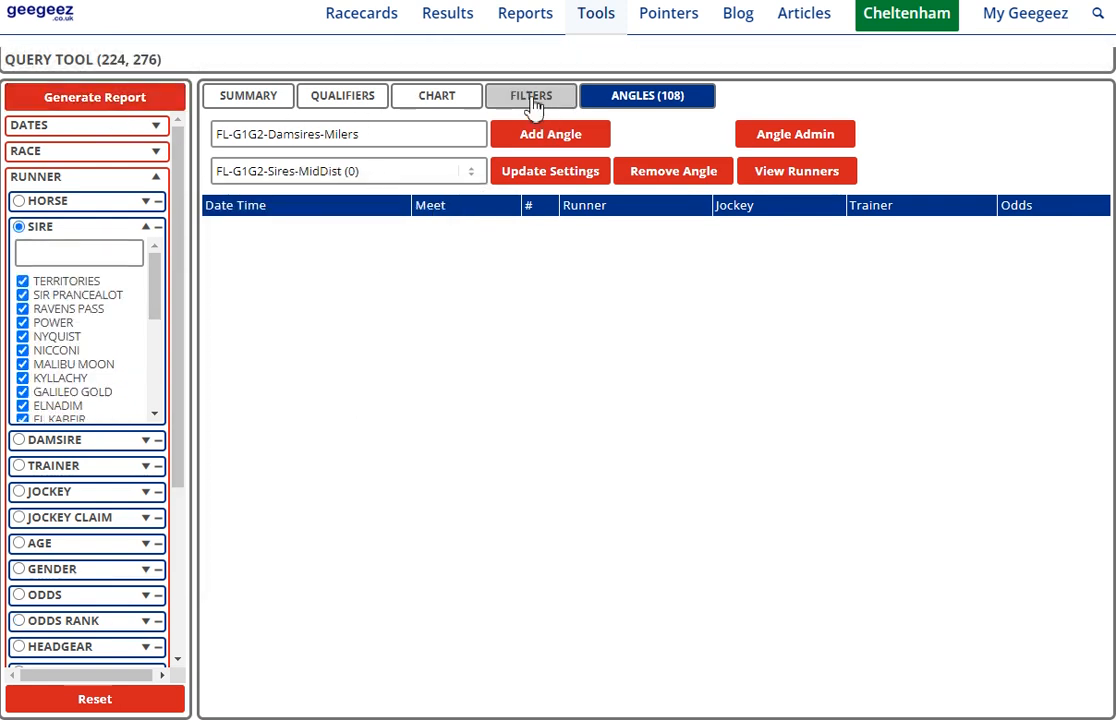
pyautogui.click(531, 101)
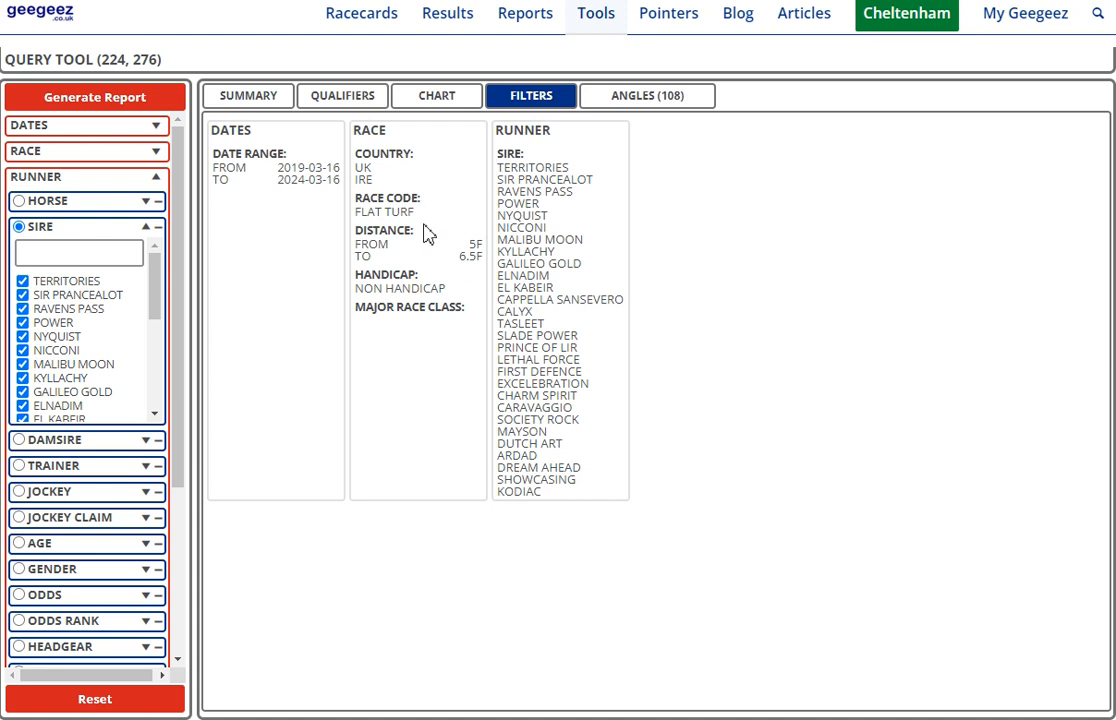
# Load the saved angle FL-G1G2-Sires-Marathon and check its date, race and sire filters
pyautogui.click(616, 100)
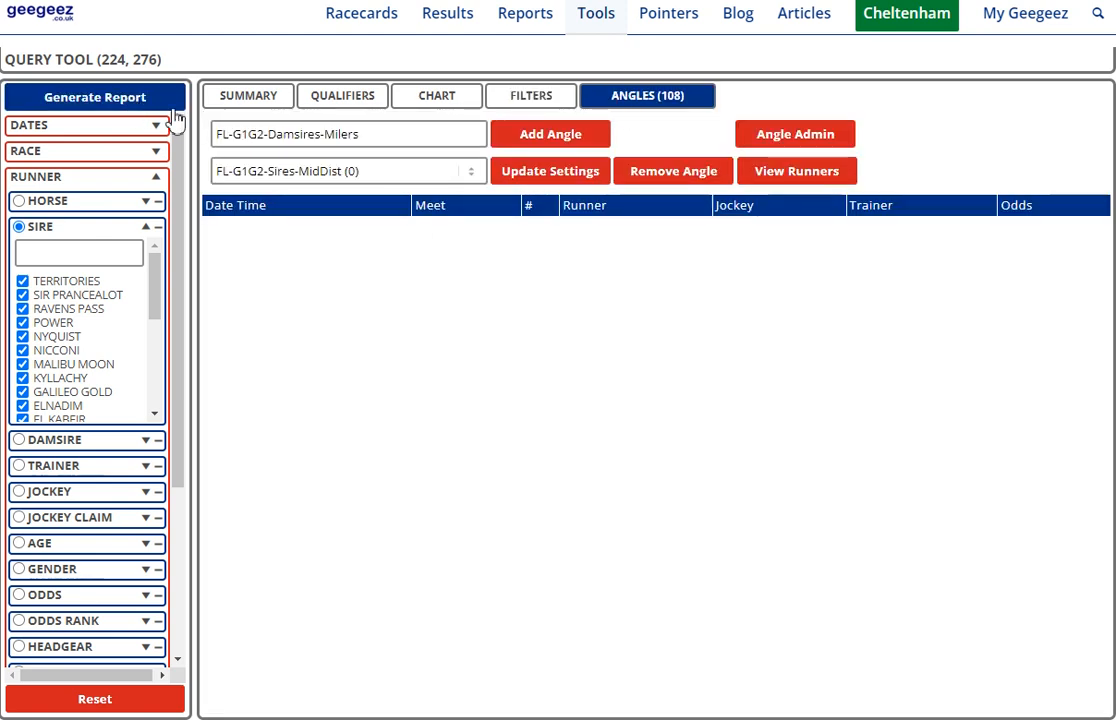
pyautogui.click(470, 173)
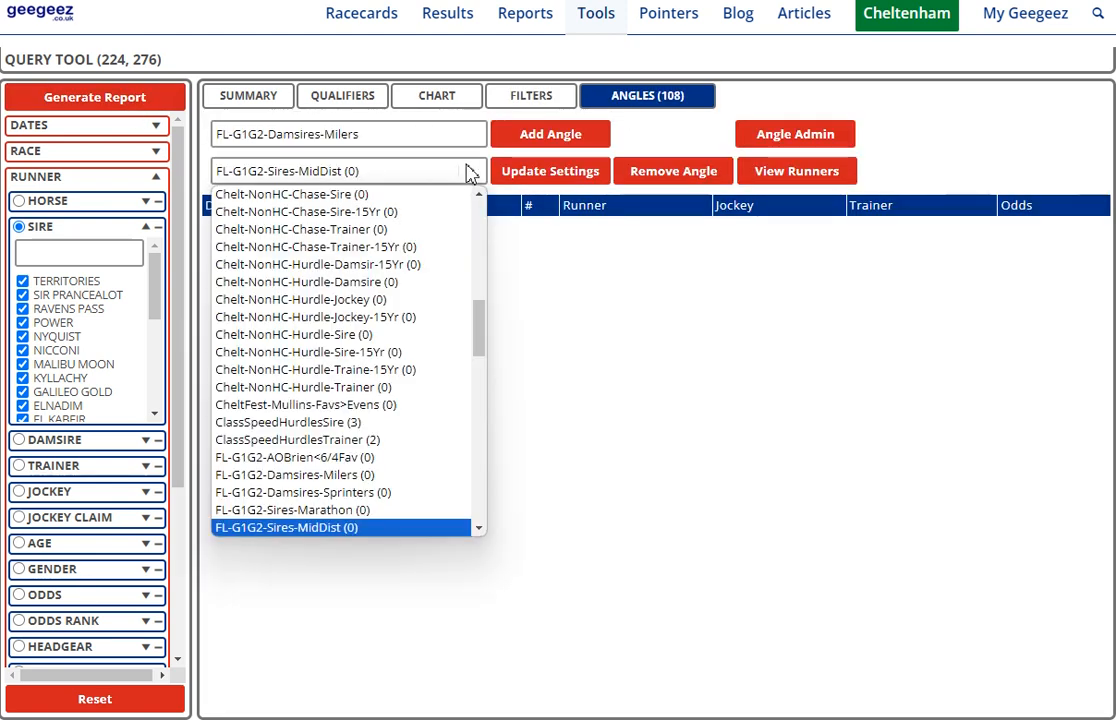
pyautogui.click(400, 510)
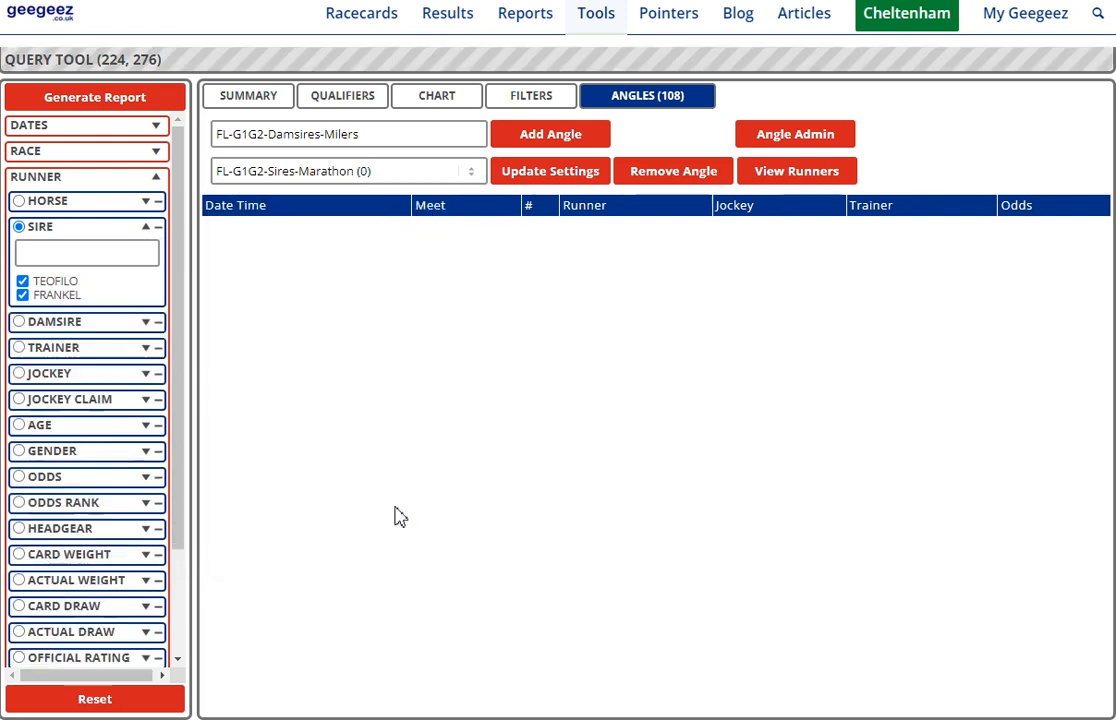
pyautogui.click(529, 99)
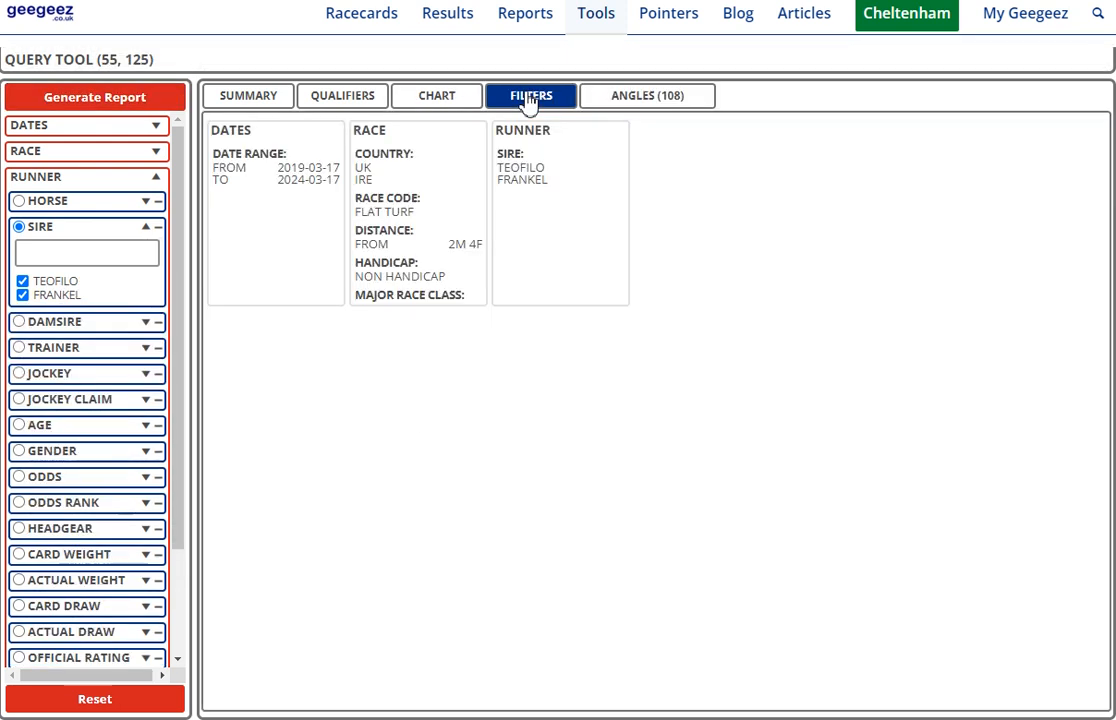
# Reload the FL-G1G2-Sires-MidDist angle, regenerate the report, and recheck its distance and sire filters
pyautogui.click(612, 102)
pyautogui.click(474, 172)
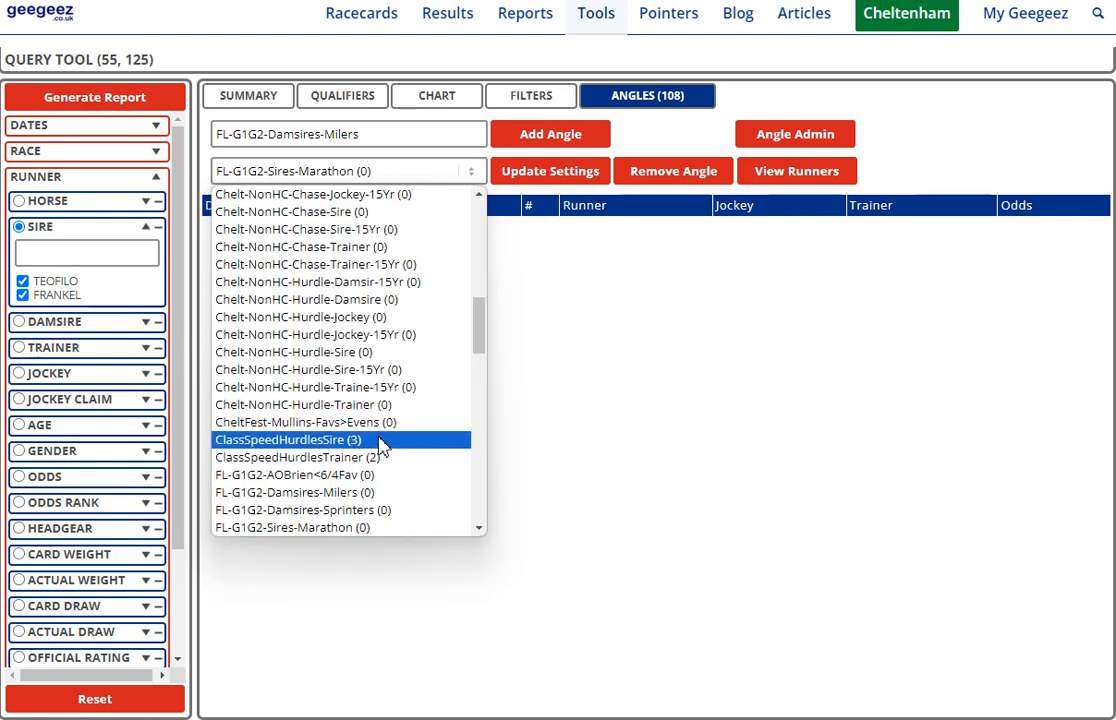
pyautogui.scroll(-3, 385, 447)
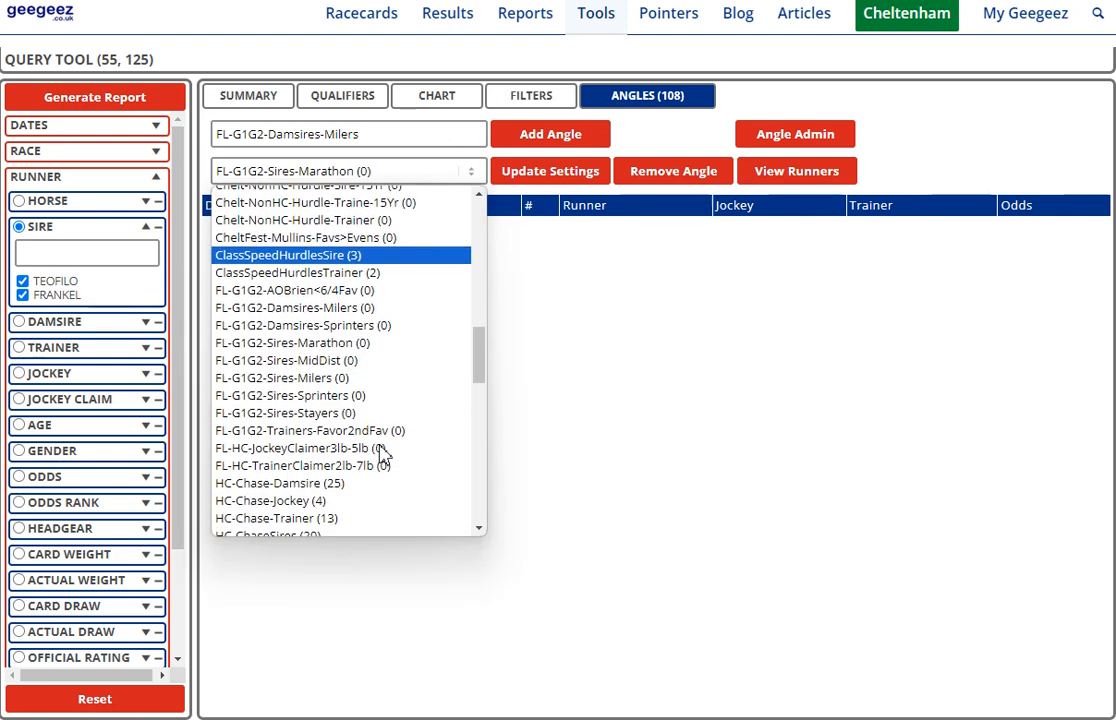
pyautogui.click(340, 360)
pyautogui.click(127, 106)
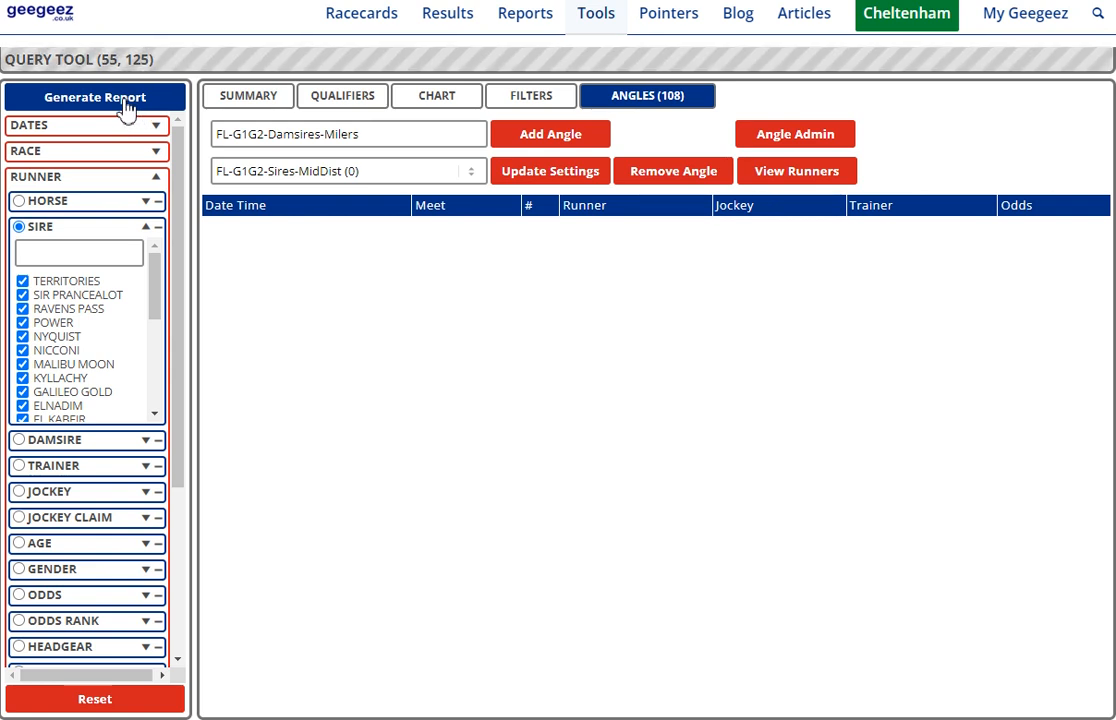
pyautogui.click(541, 101)
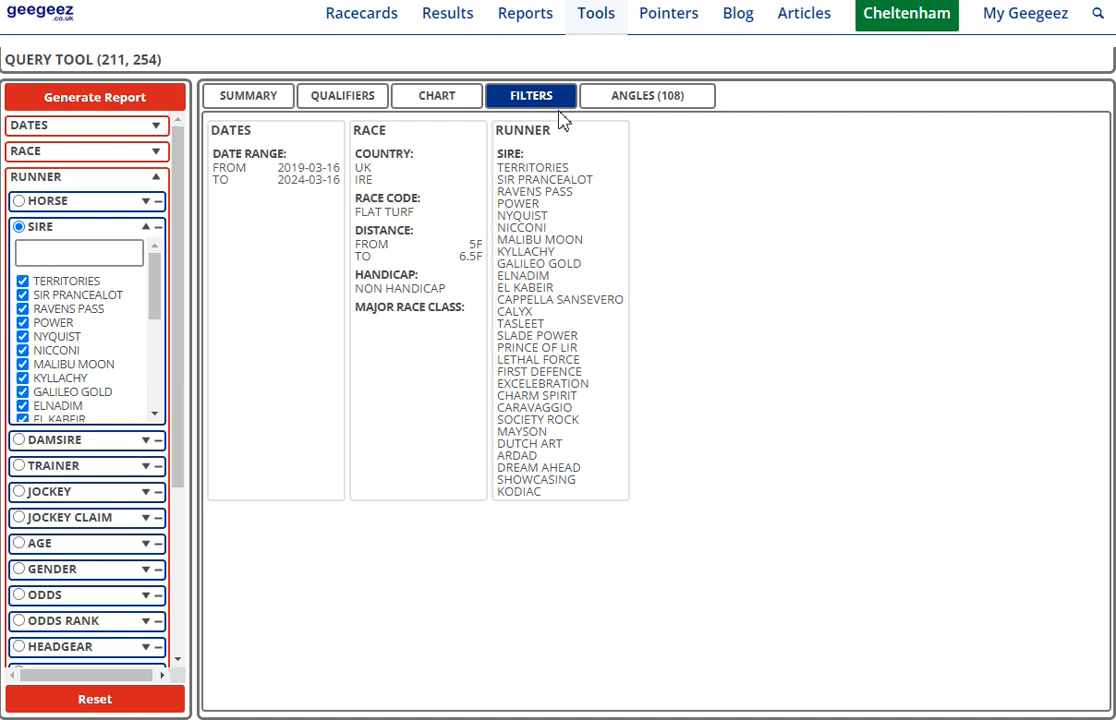
# Inspect the race distance range of the FL-G1G2-Sires-MidDist angle and the starting distances available for it
pyautogui.click(647, 96)
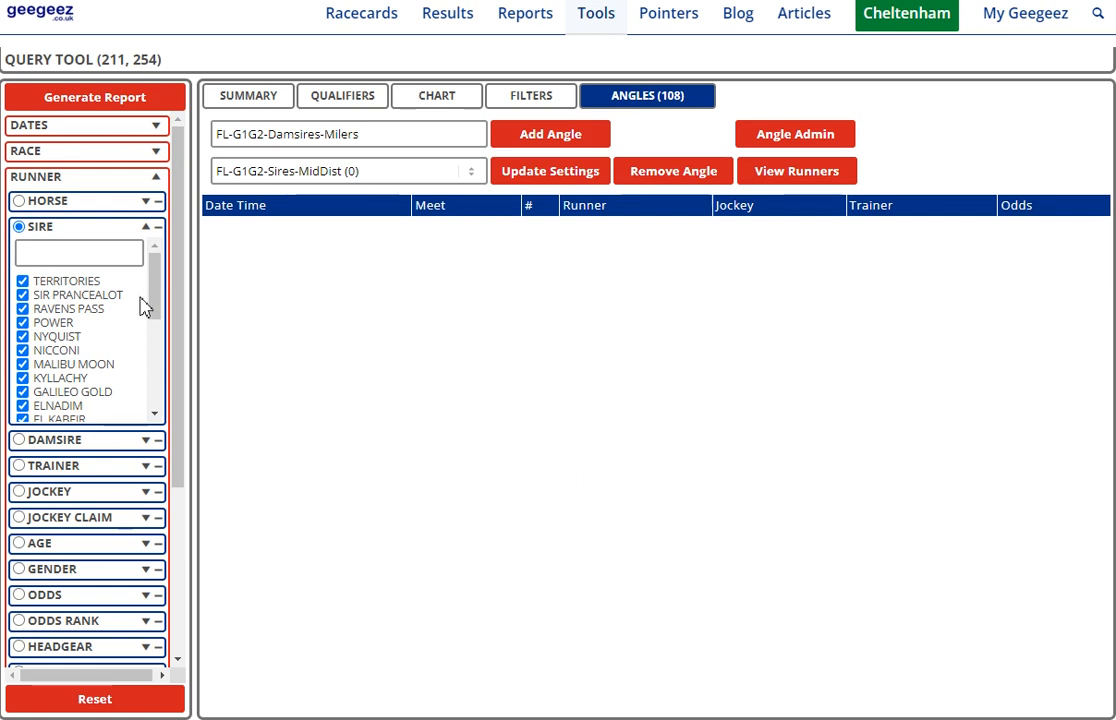
pyautogui.click(155, 177)
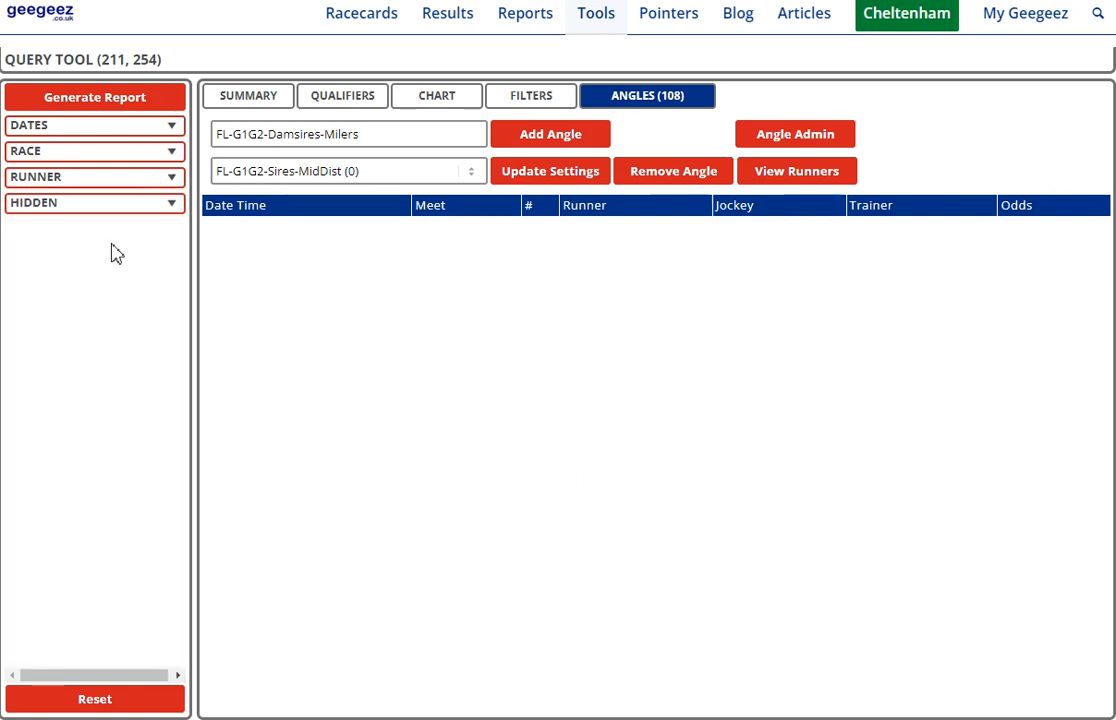
pyautogui.click(168, 155)
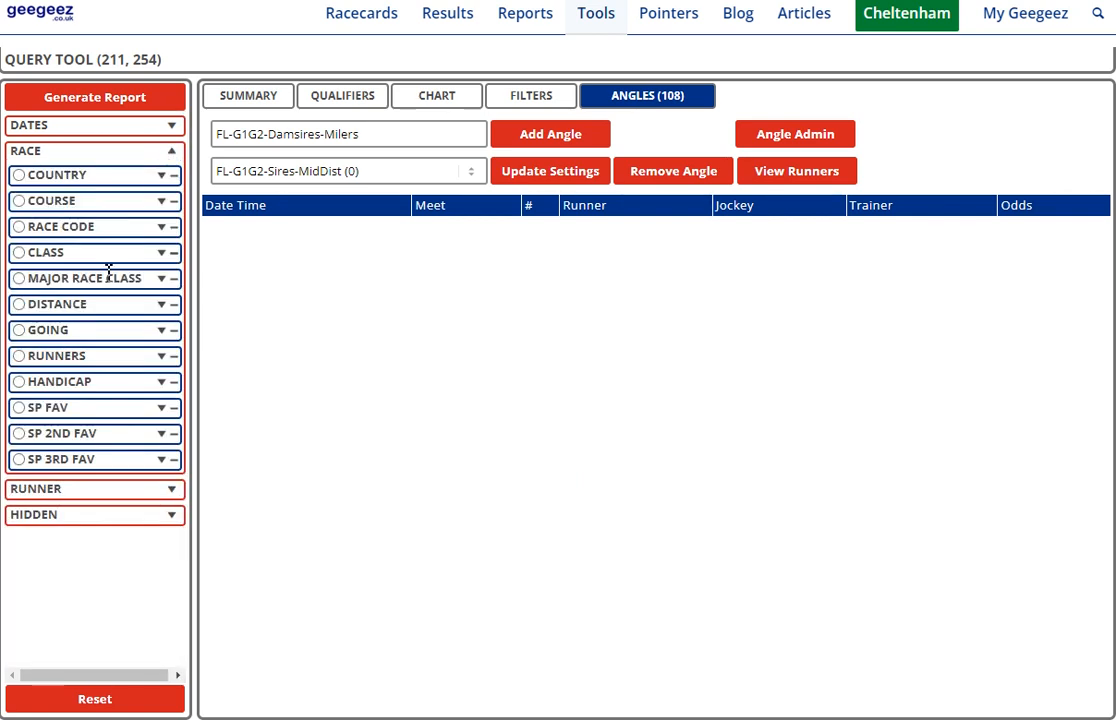
pyautogui.click(158, 304)
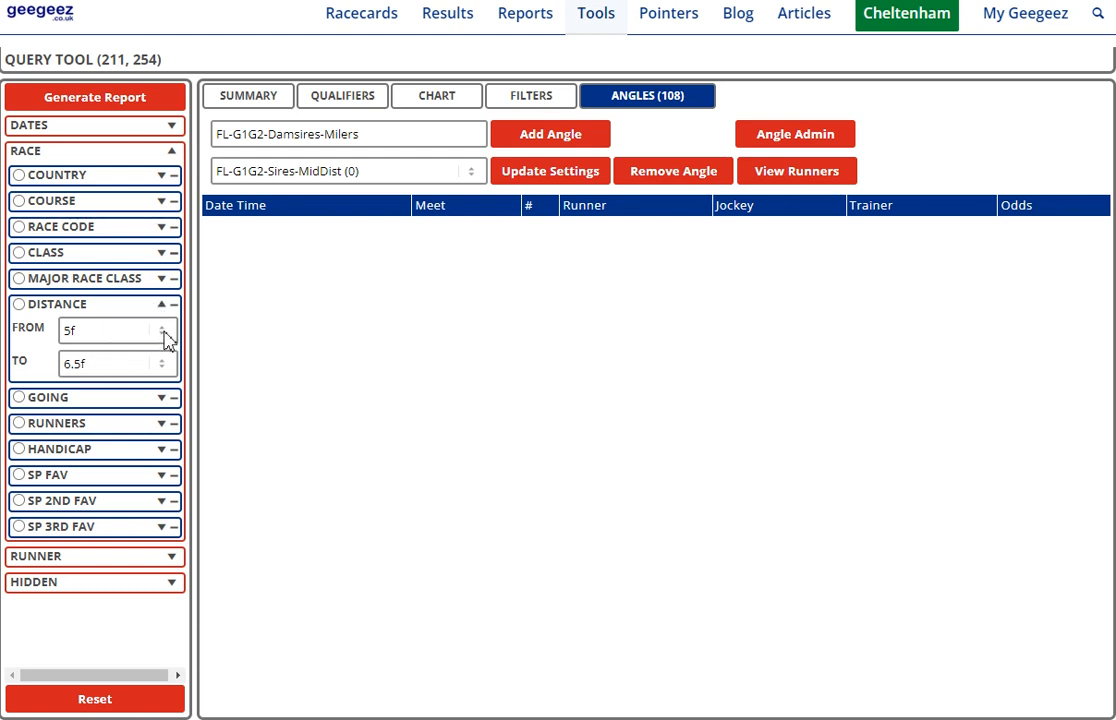
pyautogui.click(163, 335)
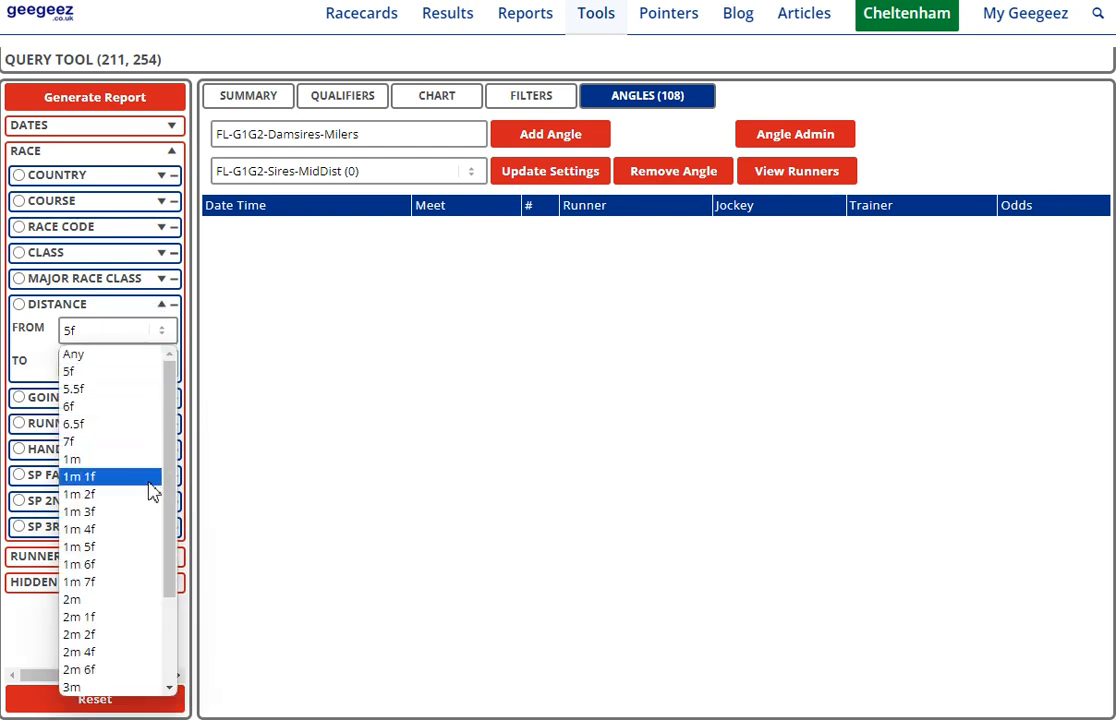
pyautogui.click(265, 410)
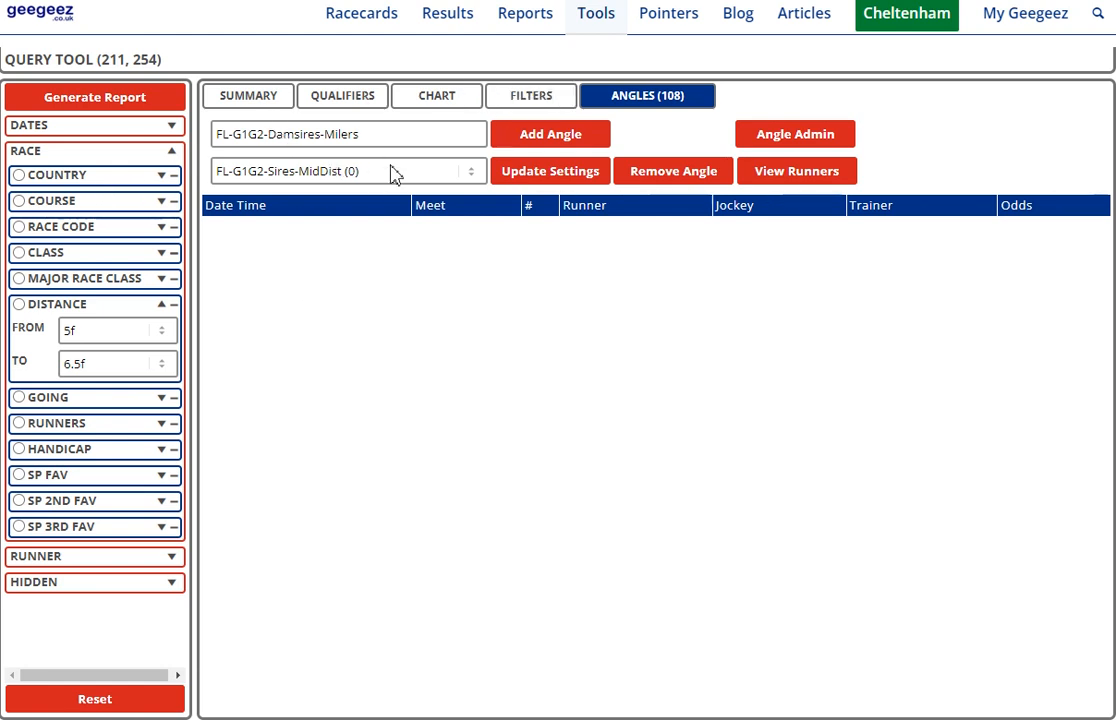
# Load the saved angle FL-G1G2-Sires-Stayers, generate its report, and check its distance and sire filters
pyautogui.click(460, 173)
pyautogui.scroll(-2, 392, 372)
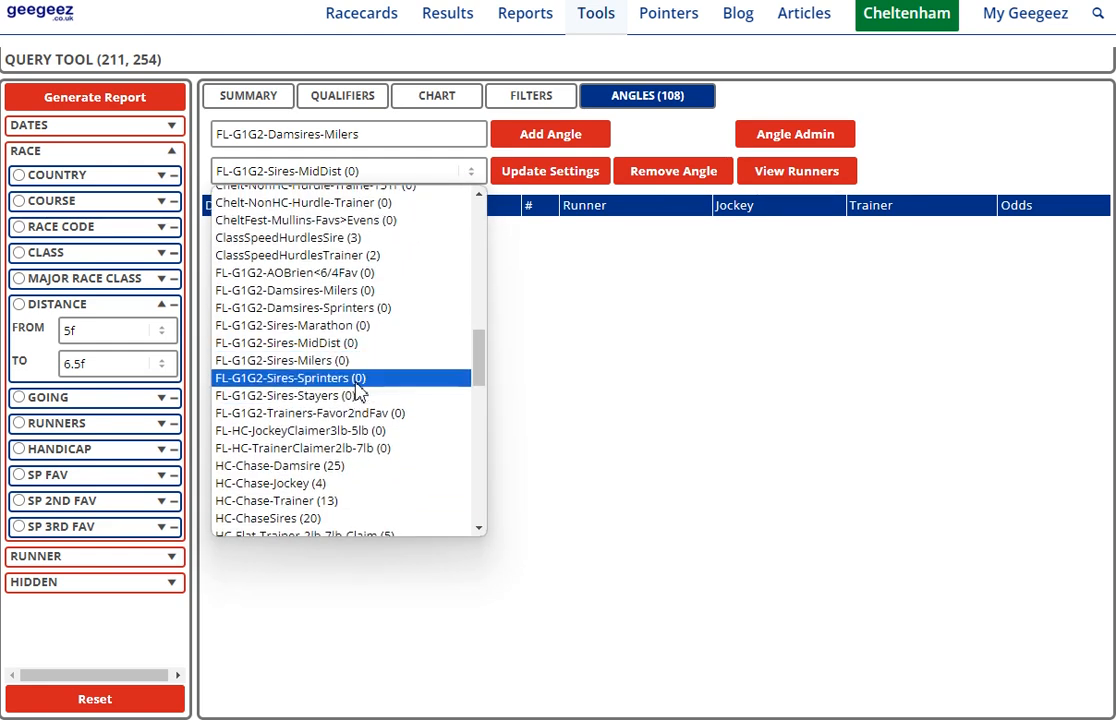
pyautogui.click(358, 398)
pyautogui.click(152, 104)
pyautogui.click(531, 97)
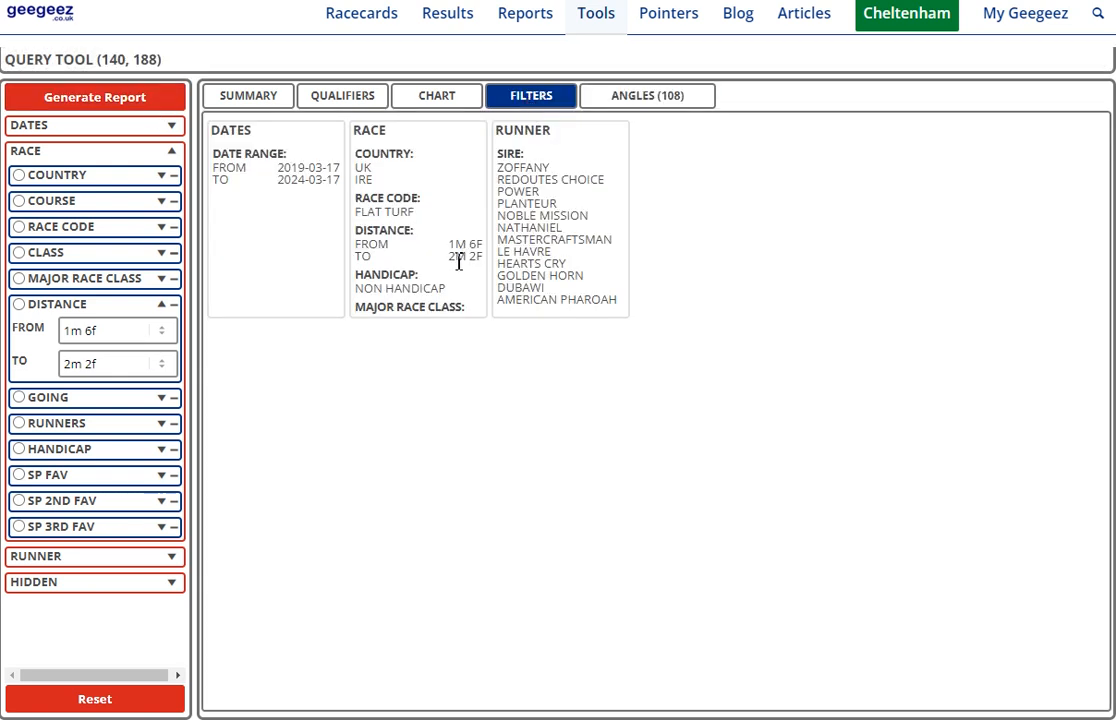
# Load the FL-G1G2-Sires-Marathon angle again, generate its report, and check its distance and sire filters
pyautogui.click(613, 104)
pyautogui.click(474, 171)
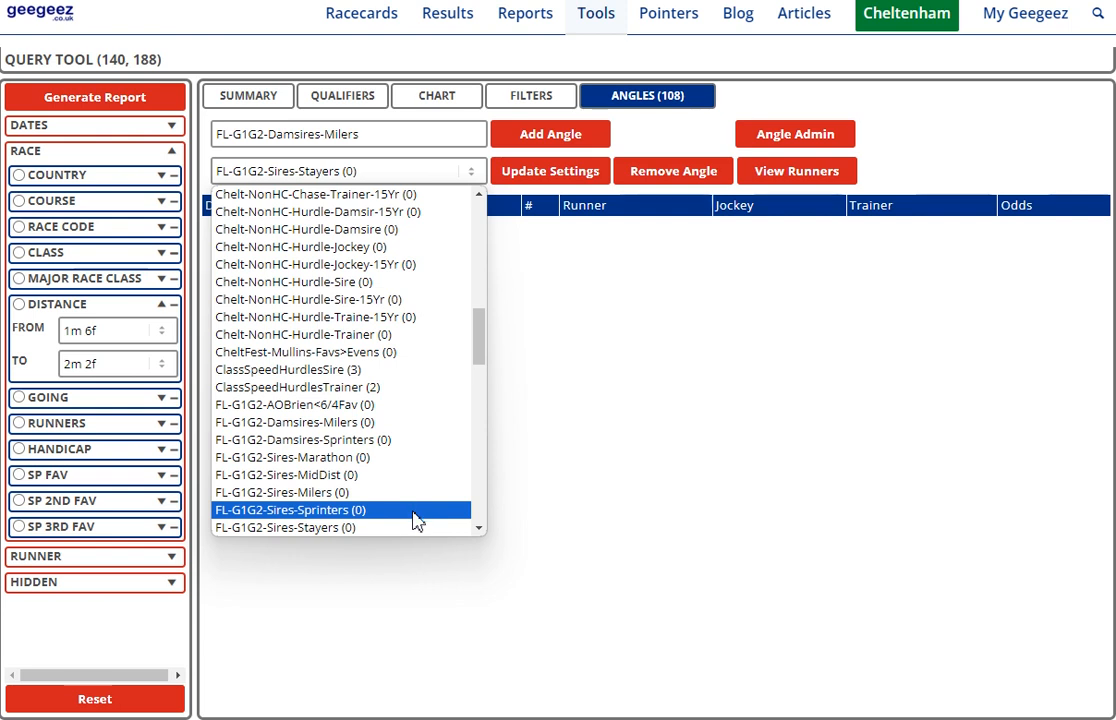
pyautogui.scroll(-3, 415, 520)
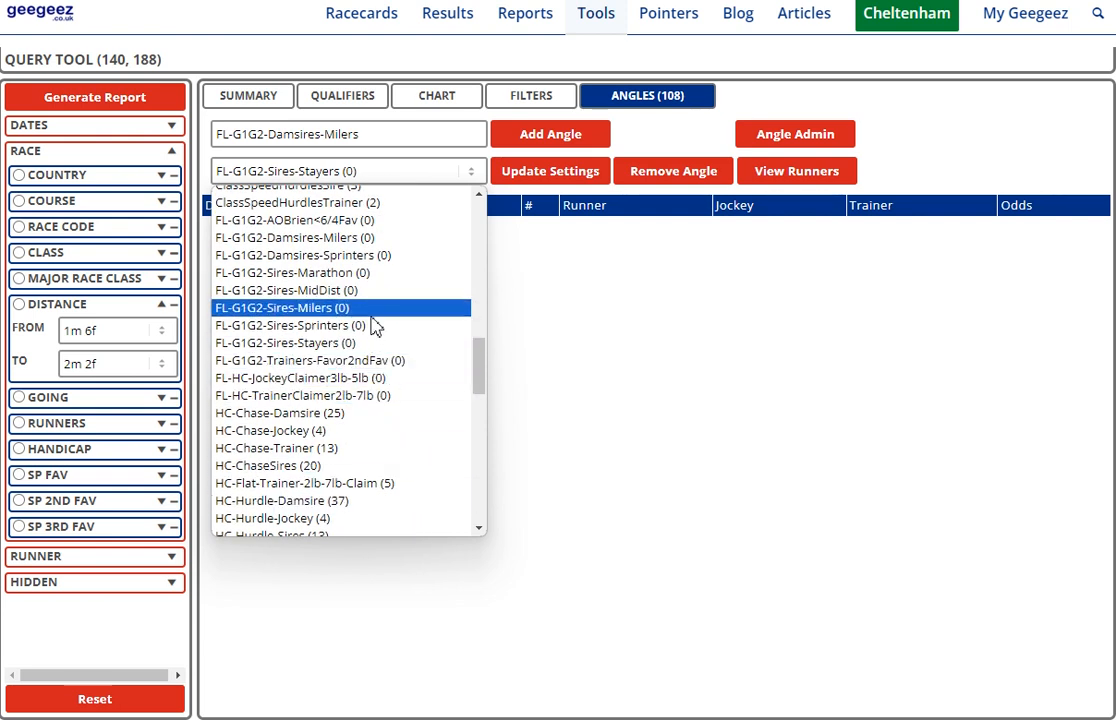
pyautogui.click(362, 274)
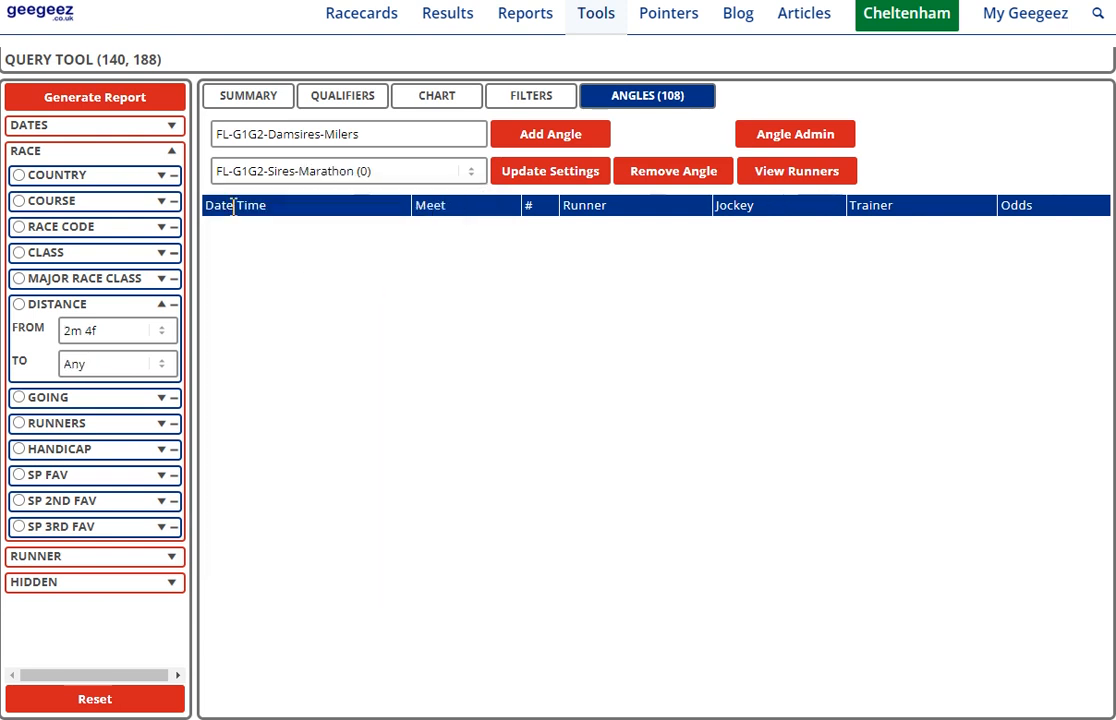
pyautogui.click(168, 108)
pyautogui.click(530, 102)
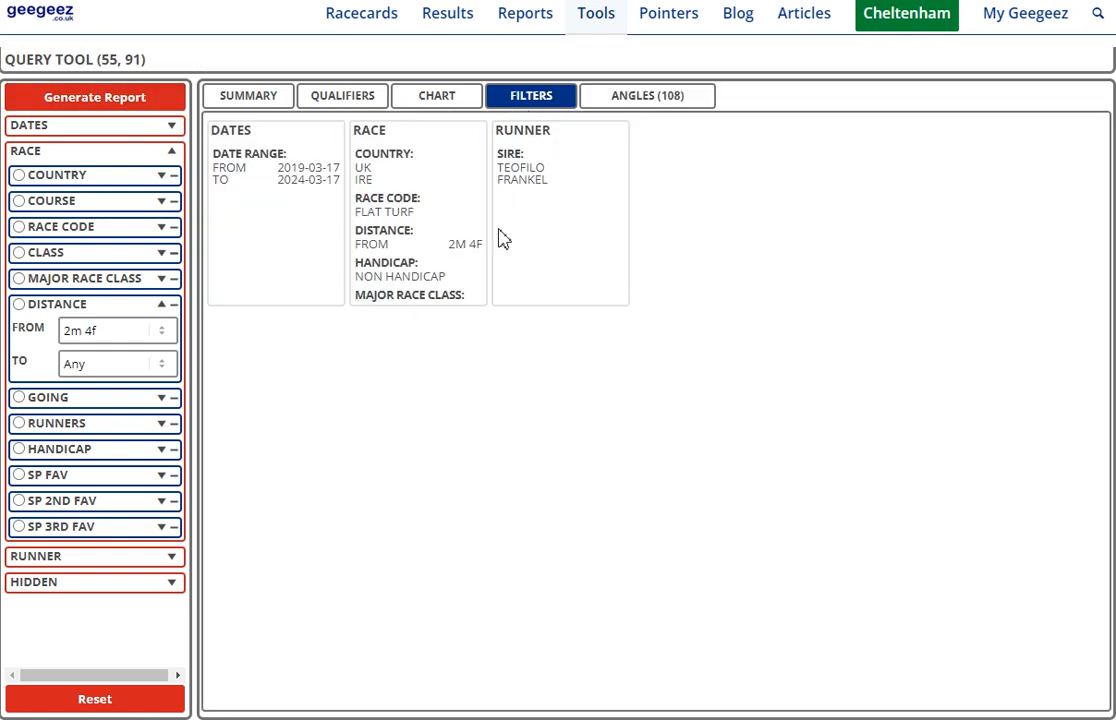
# Load the saved angle FL-G1G2-Sires-Milers, generate its report, and check its distance and sire filters
pyautogui.click(636, 100)
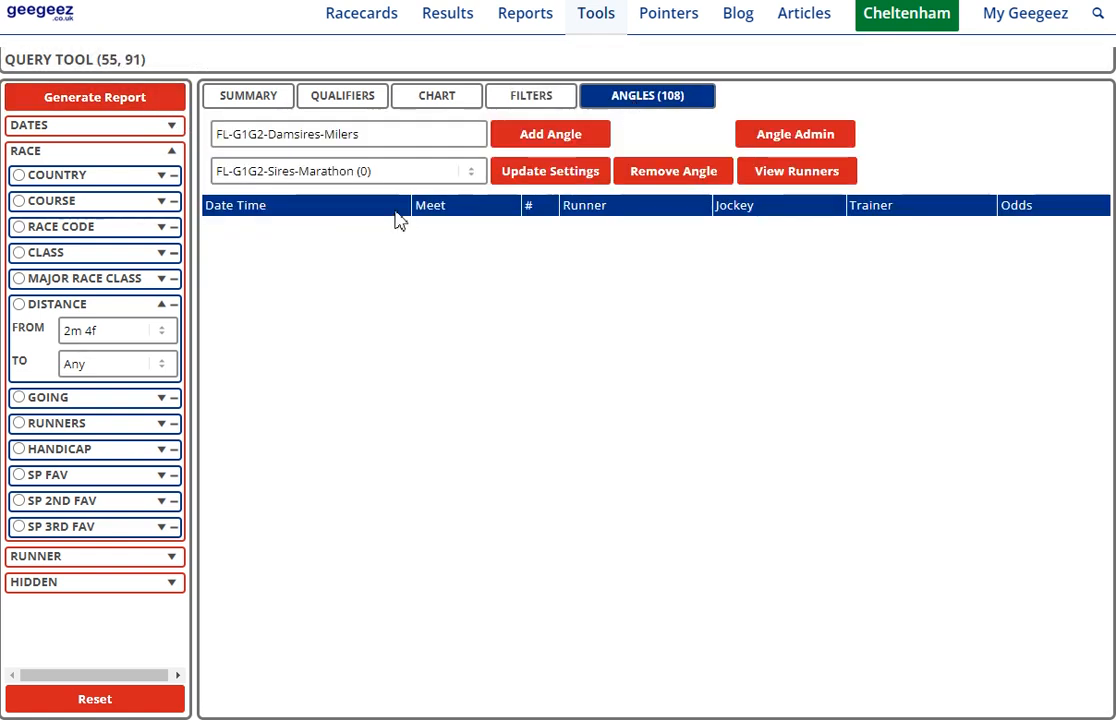
pyautogui.click(468, 173)
pyautogui.scroll(-3, 386, 491)
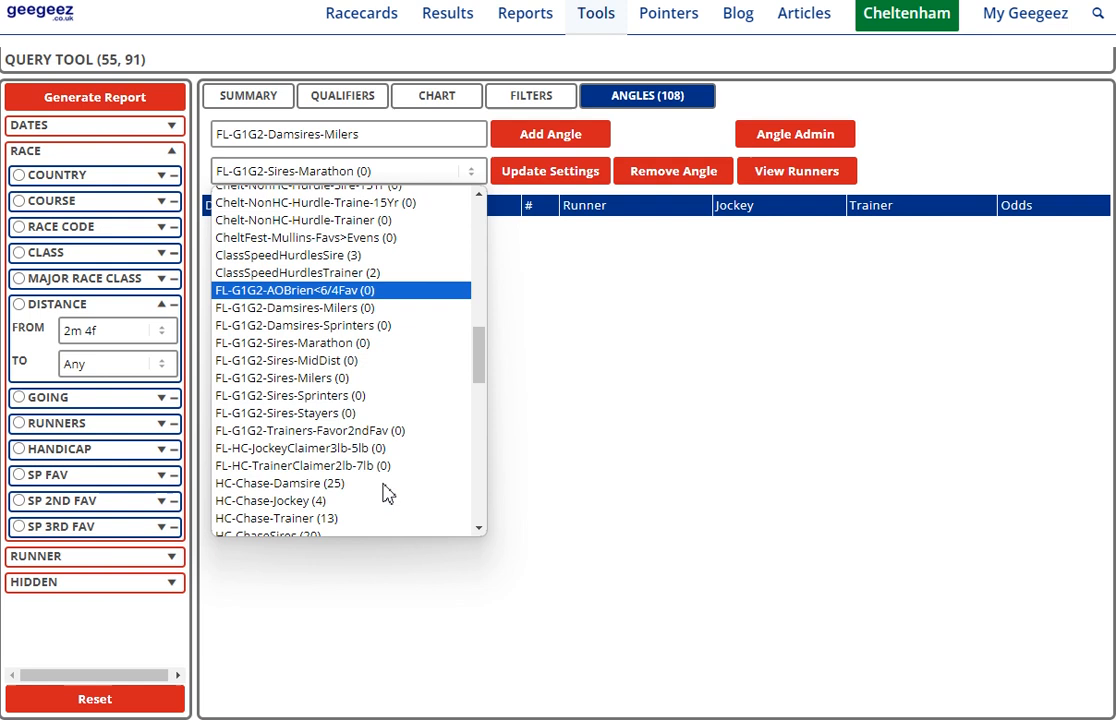
pyautogui.click(341, 380)
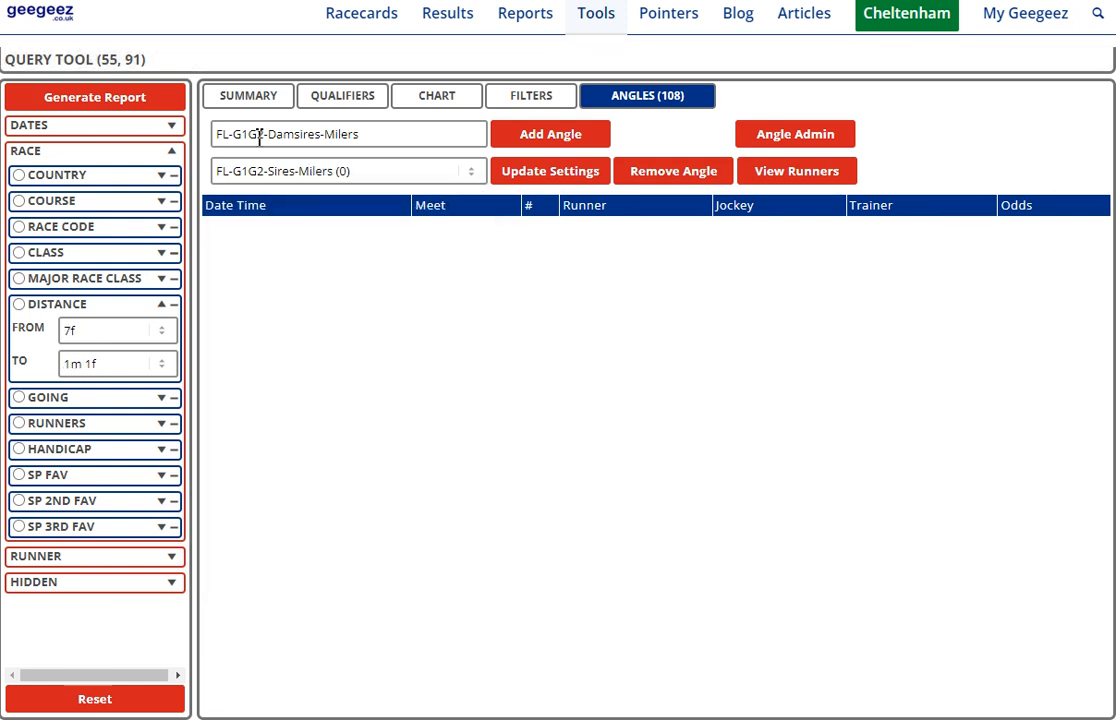
pyautogui.click(149, 104)
pyautogui.click(510, 100)
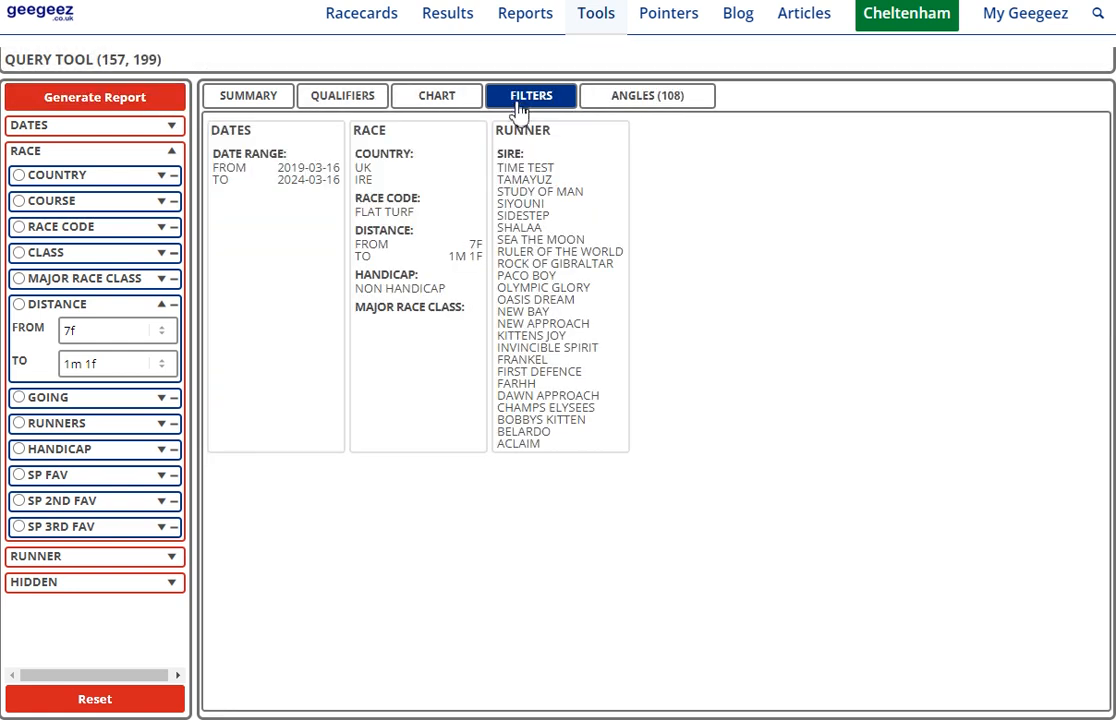
# Load the saved angle FL-G1G2-Damsires-Milers, generate its report, and check its distance and damsire filters
pyautogui.click(648, 97)
pyautogui.click(477, 176)
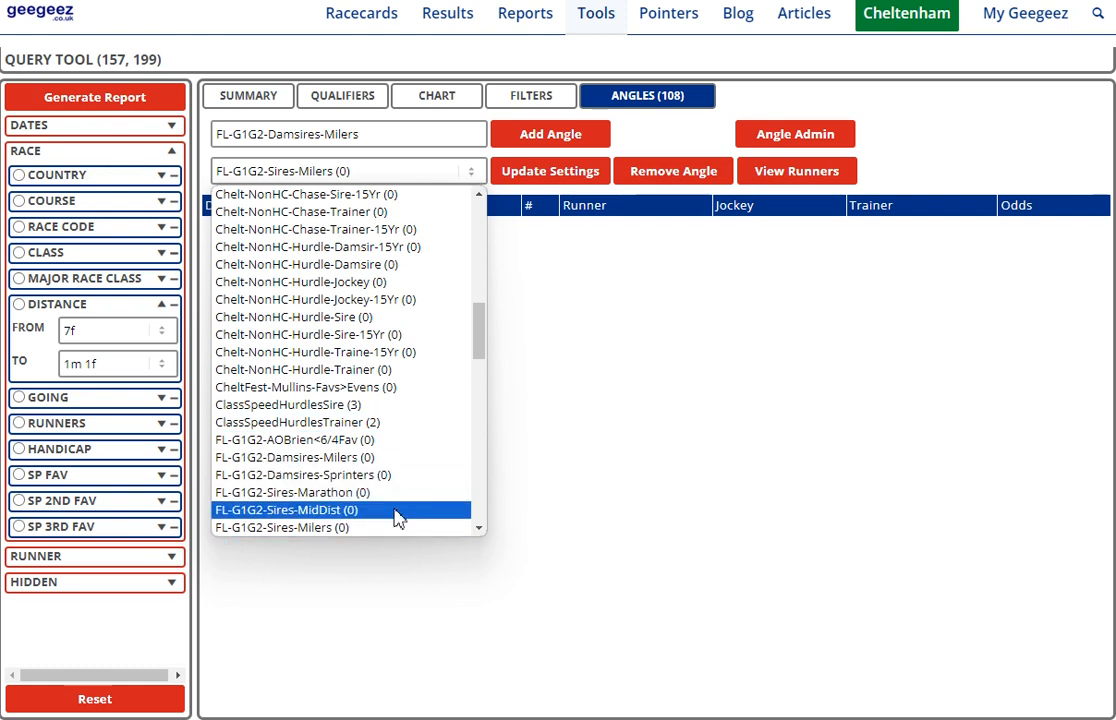
pyautogui.click(346, 462)
pyautogui.click(168, 106)
pyautogui.click(522, 112)
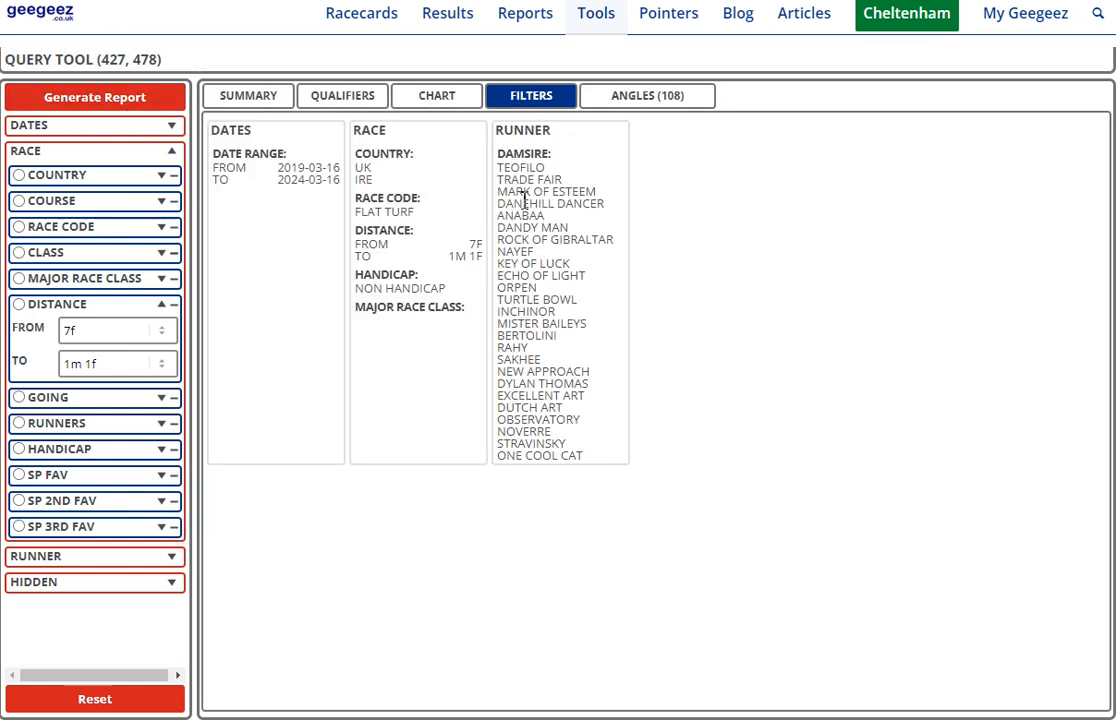
# Load the saved angle FL-G1G2-Sires-MidDist, generate its report, and check its distance and sire filters
pyautogui.click(630, 106)
pyautogui.click(455, 170)
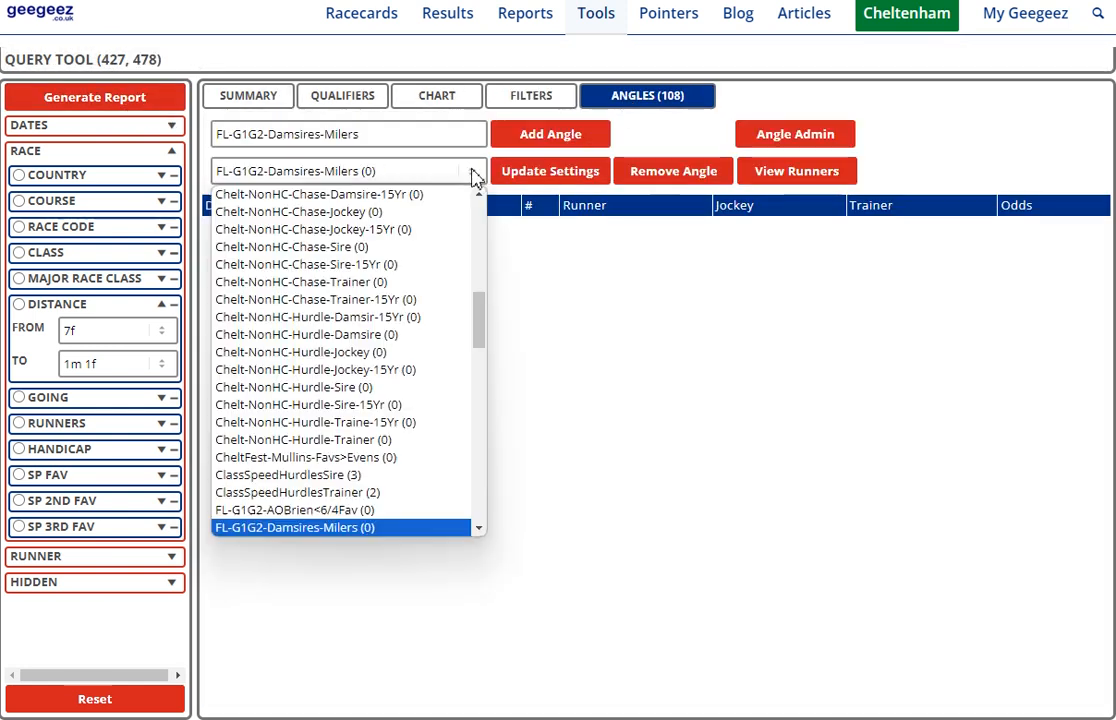
pyautogui.scroll(-3, 391, 453)
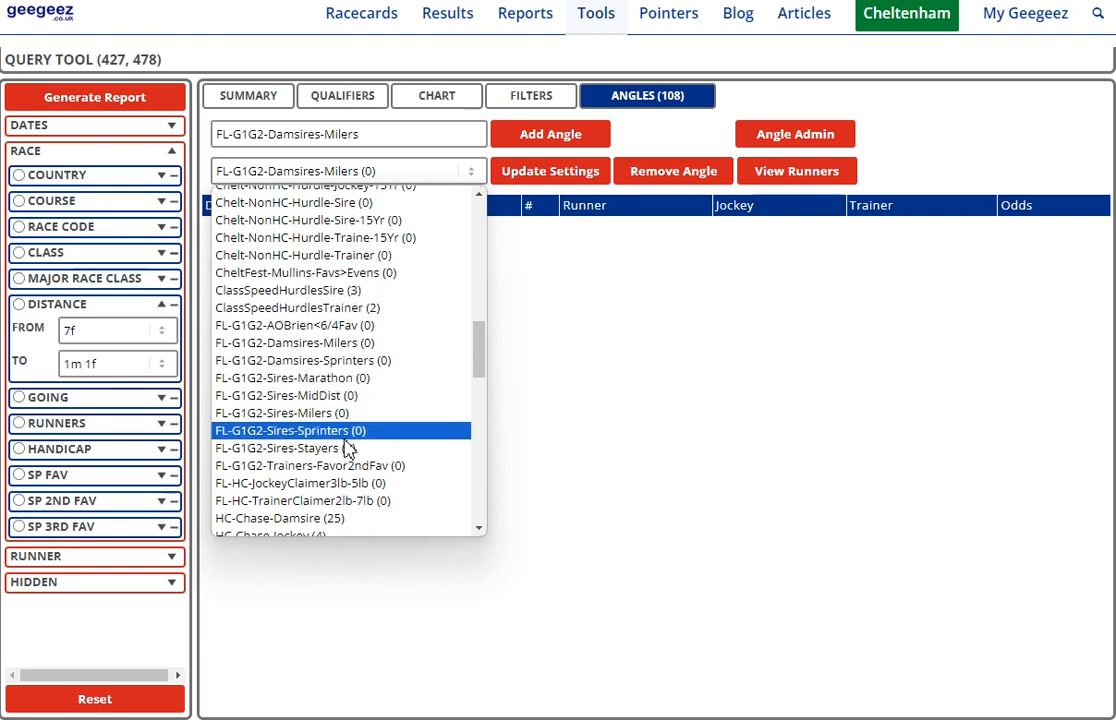
pyautogui.click(350, 395)
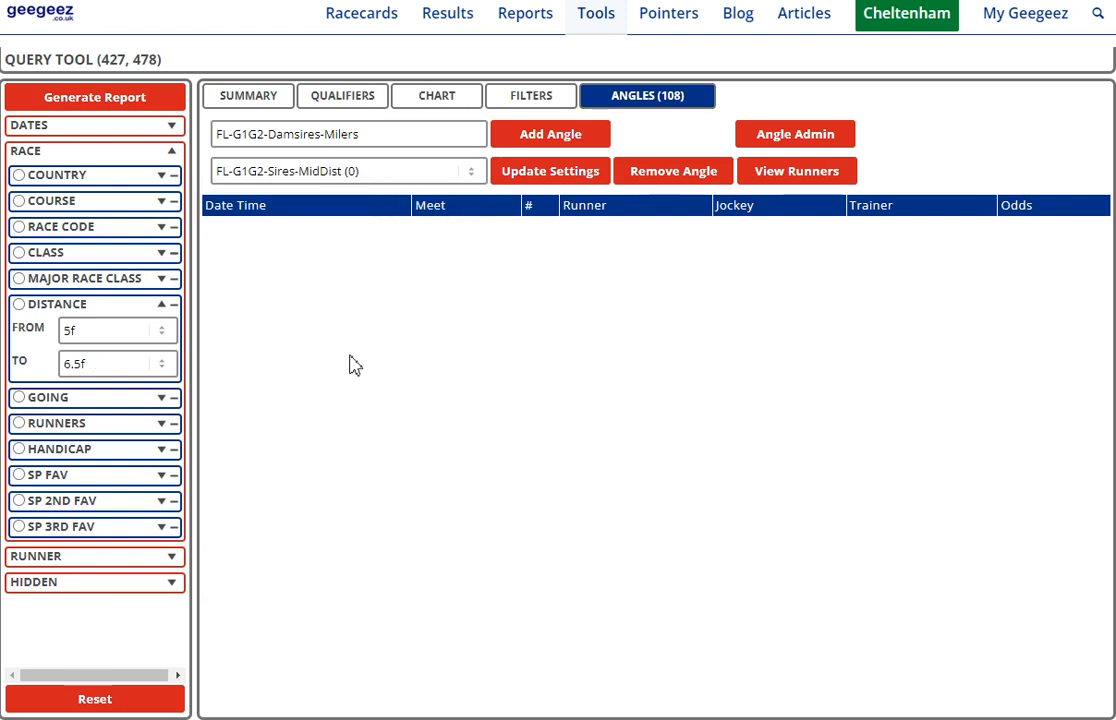
pyautogui.click(145, 104)
pyautogui.click(530, 100)
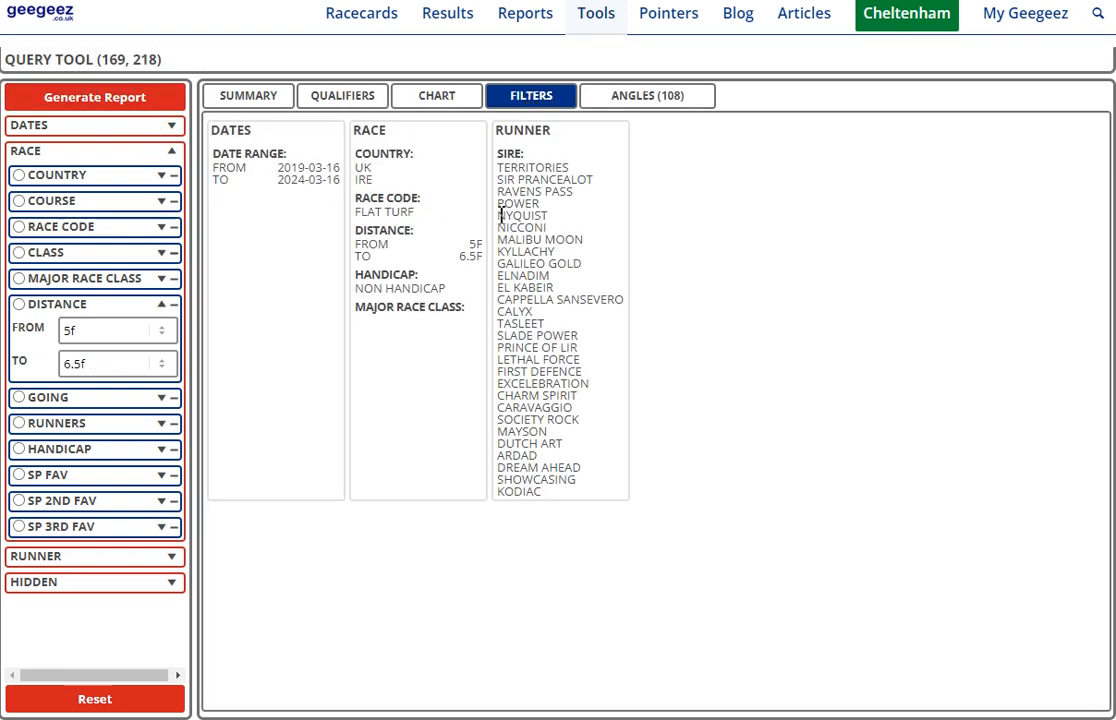
# Set the race distance range for the FL-G1G2-Sires-MidDist angle from 1m 2f to 1m 5f
pyautogui.click(612, 105)
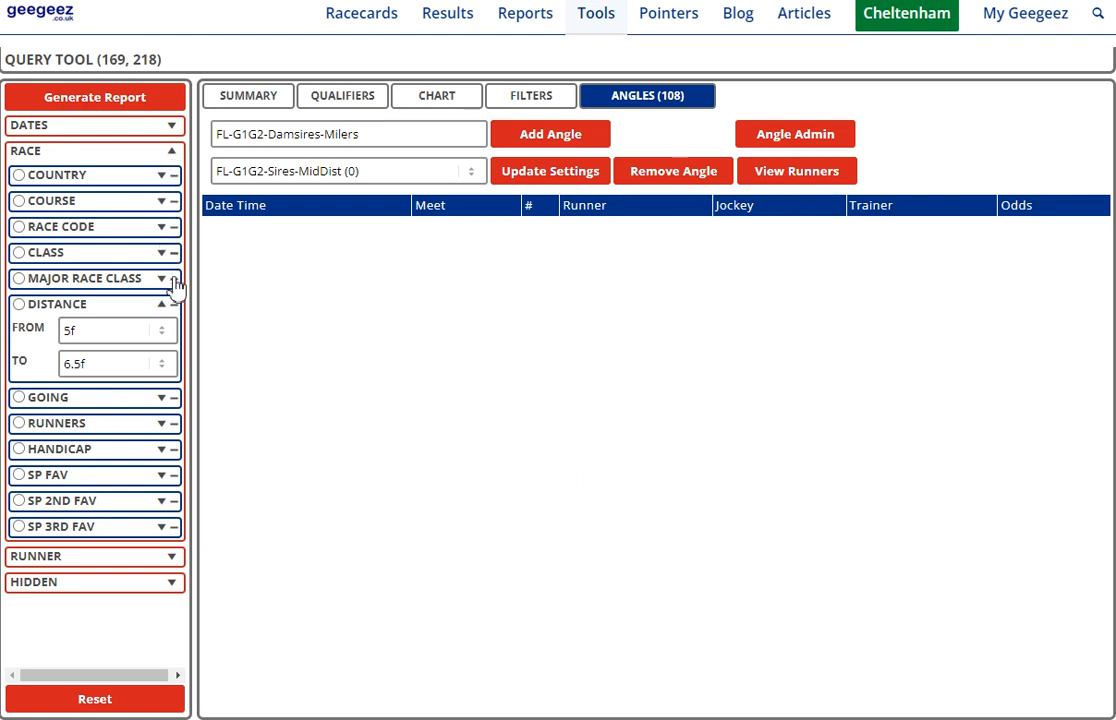
pyautogui.click(161, 334)
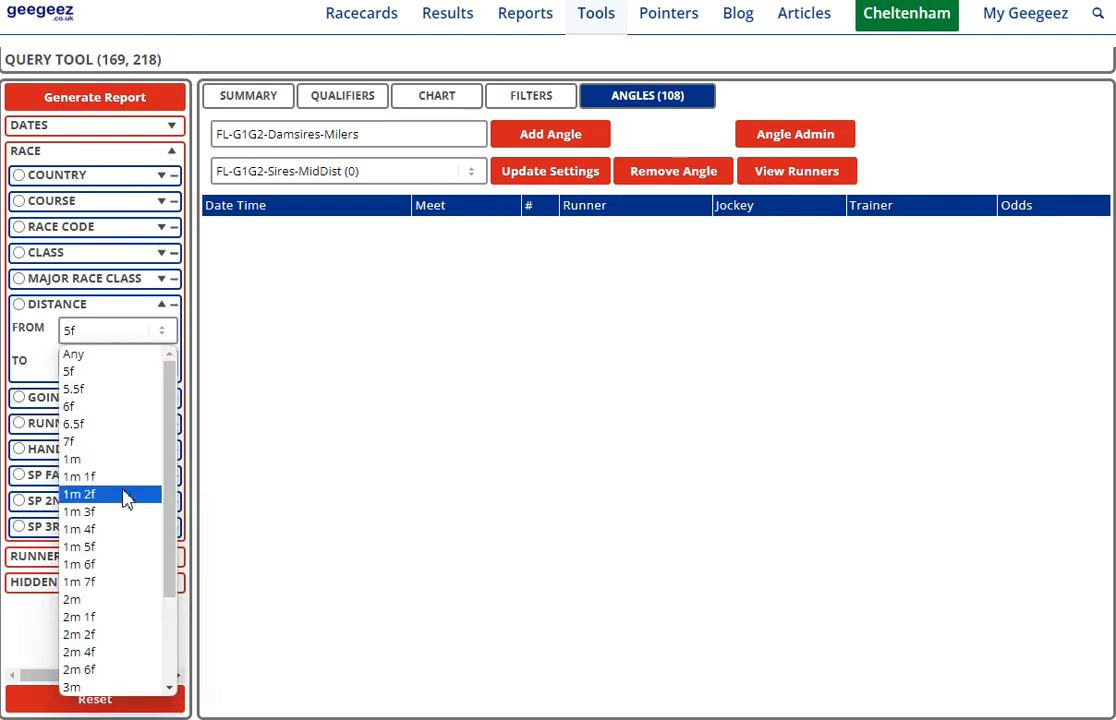
pyautogui.click(117, 495)
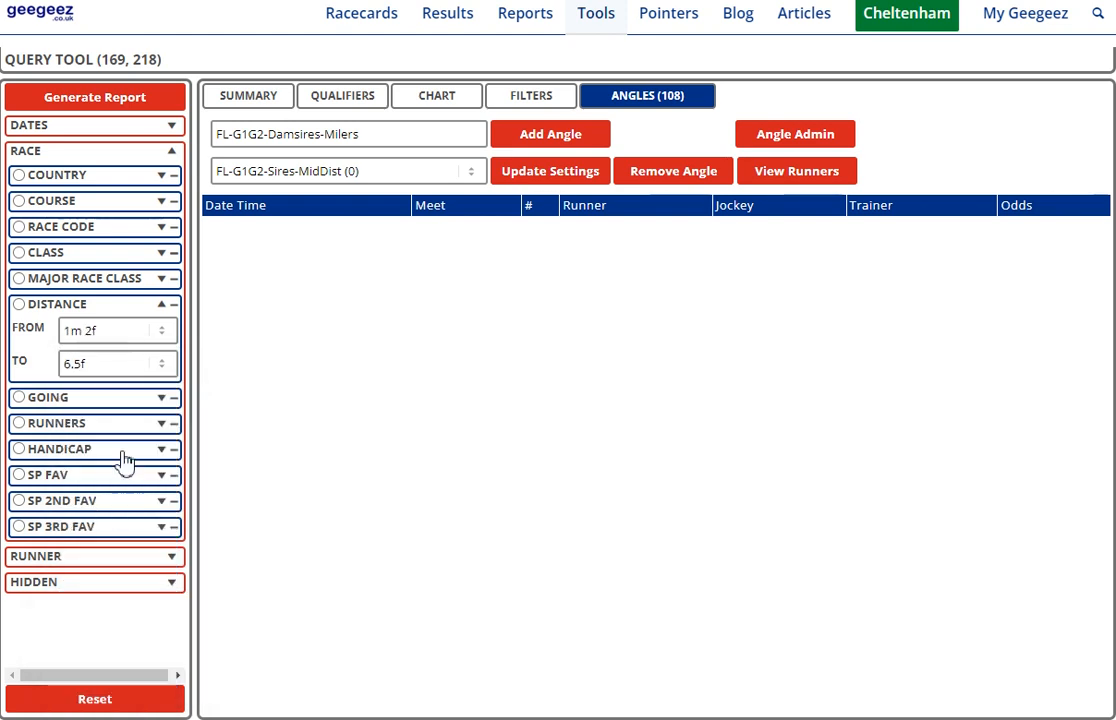
pyautogui.click(159, 364)
pyautogui.click(132, 580)
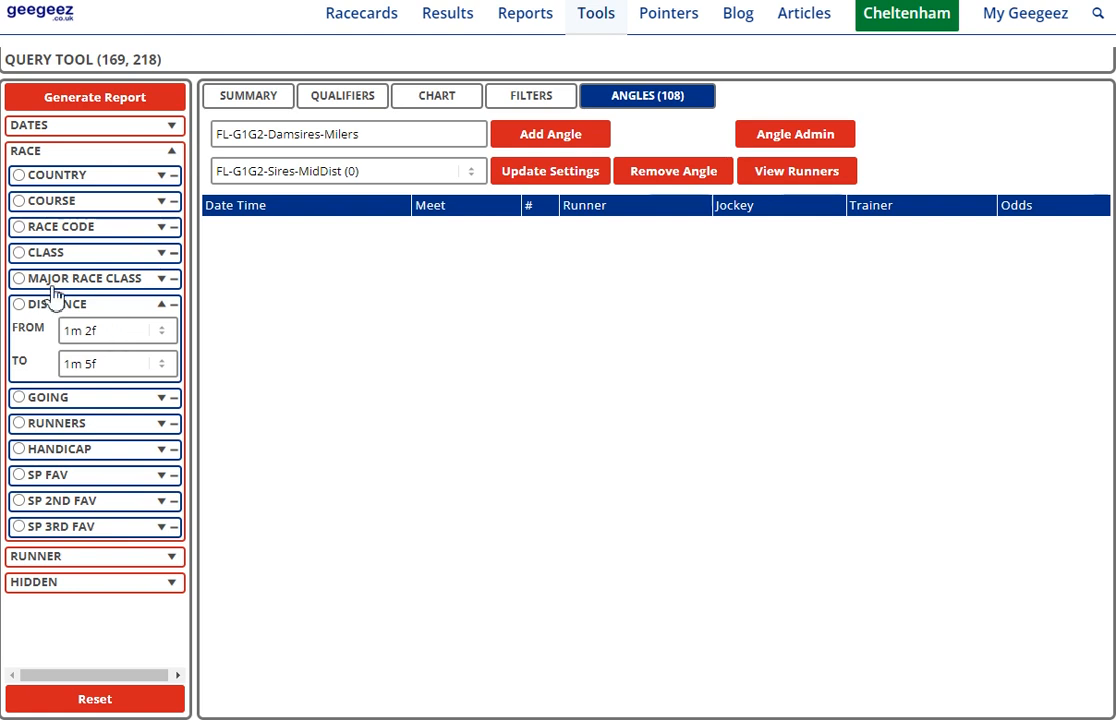
# Deselect every sire in the runner's sire filter, from Territories down to Kodiac, keeping the report grouped by sire
pyautogui.click(170, 556)
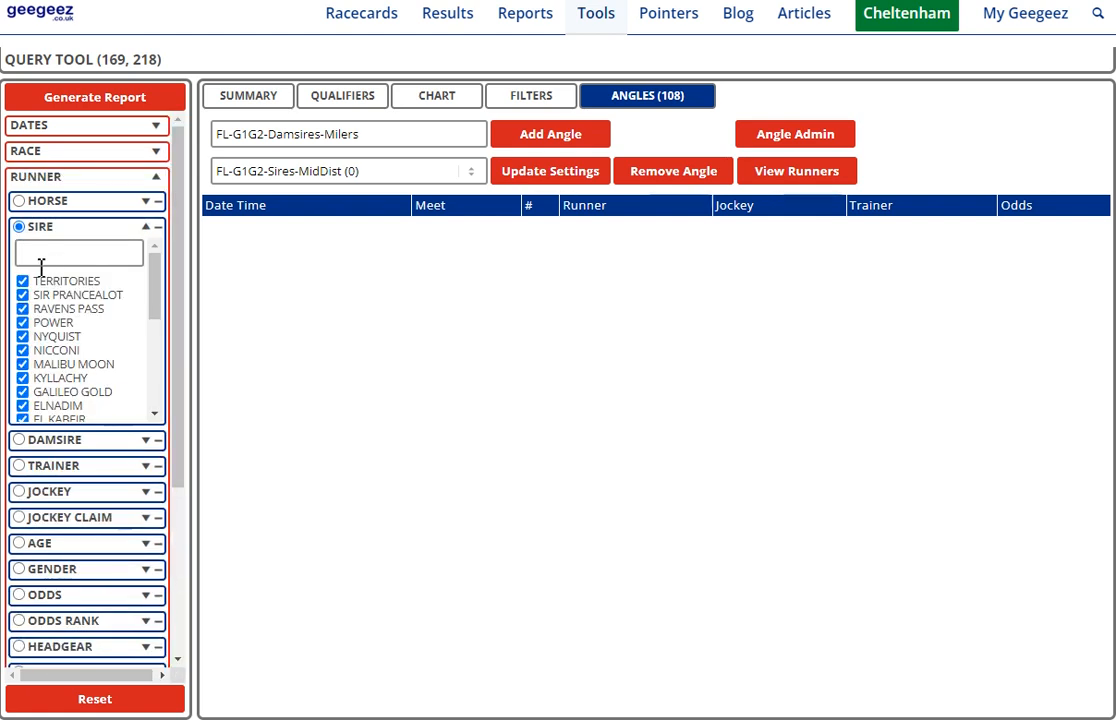
pyautogui.click(21, 298)
pyautogui.click(22, 351)
pyautogui.click(22, 365)
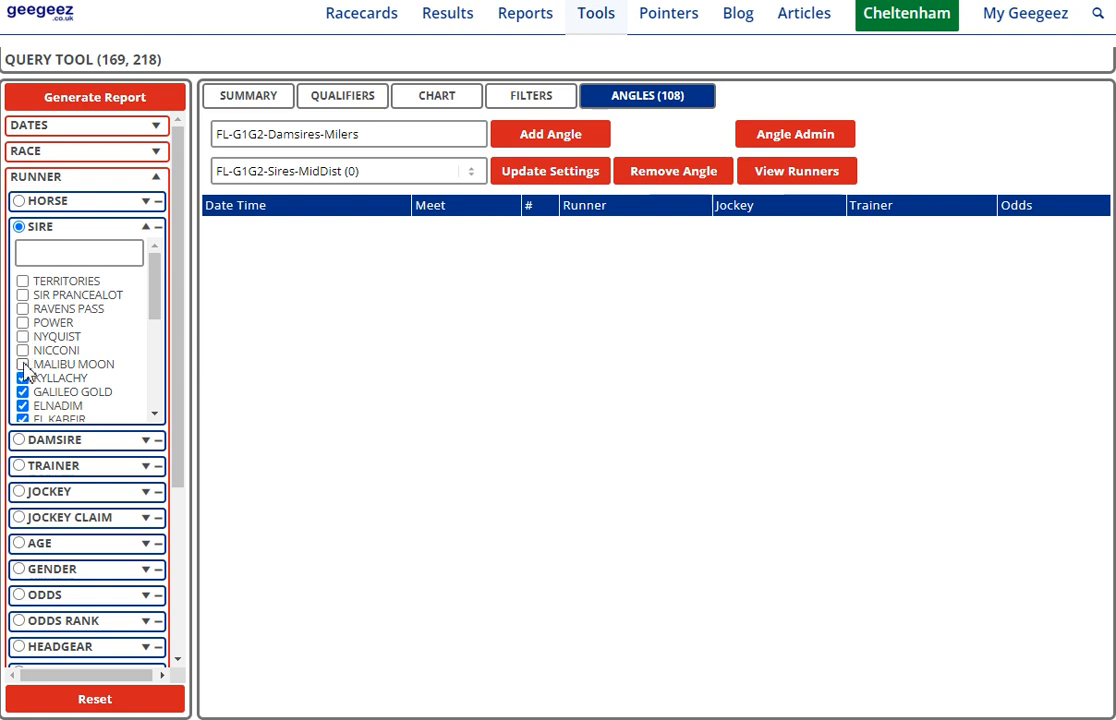
pyautogui.click(22, 392)
pyautogui.scroll(-1, 32, 372)
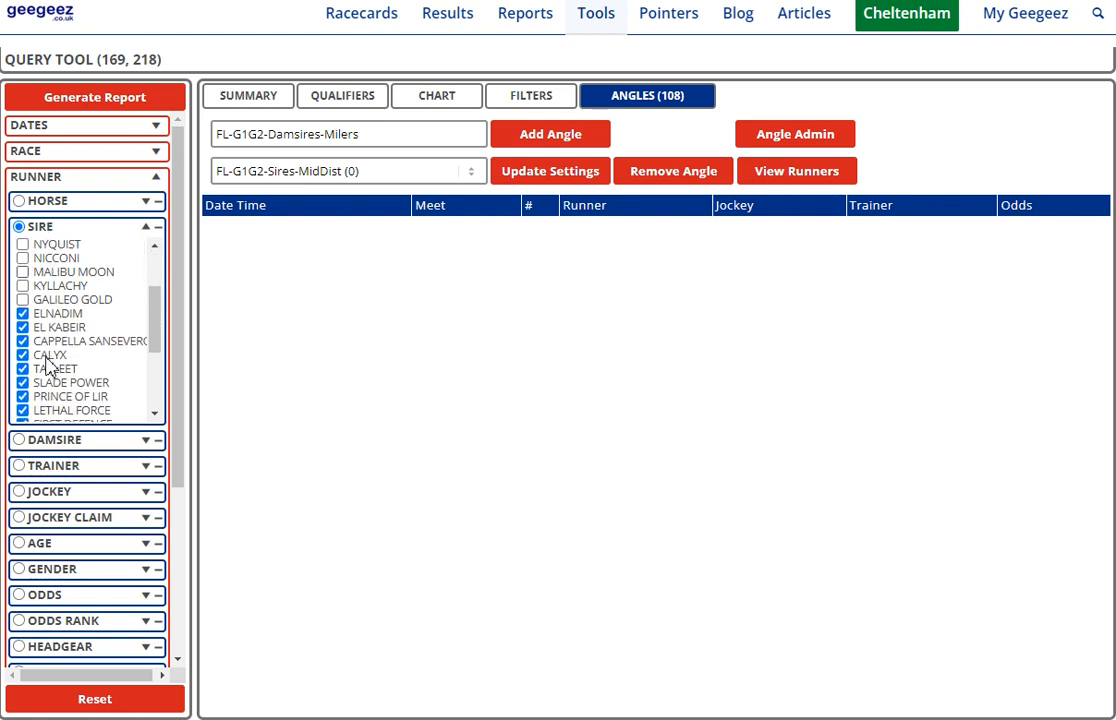
pyautogui.click(22, 328)
pyautogui.click(23, 356)
pyautogui.click(23, 369)
pyautogui.click(23, 383)
pyautogui.click(23, 396)
pyautogui.scroll(-2, 58, 343)
pyautogui.scroll(-1, 58, 348)
pyautogui.click(22, 261)
pyautogui.click(22, 275)
pyautogui.click(22, 289)
pyautogui.click(22, 303)
pyautogui.click(22, 317)
pyautogui.click(22, 331)
pyautogui.click(22, 345)
pyautogui.click(22, 358)
pyautogui.click(22, 372)
pyautogui.click(22, 386)
pyautogui.click(22, 400)
pyautogui.click(22, 414)
pyautogui.scroll(-3, 105, 350)
pyautogui.scroll(3, 100, 154)
# Generate the report without sire selections, check the applied filters, and review the race distance and major race class settings
pyautogui.click(108, 102)
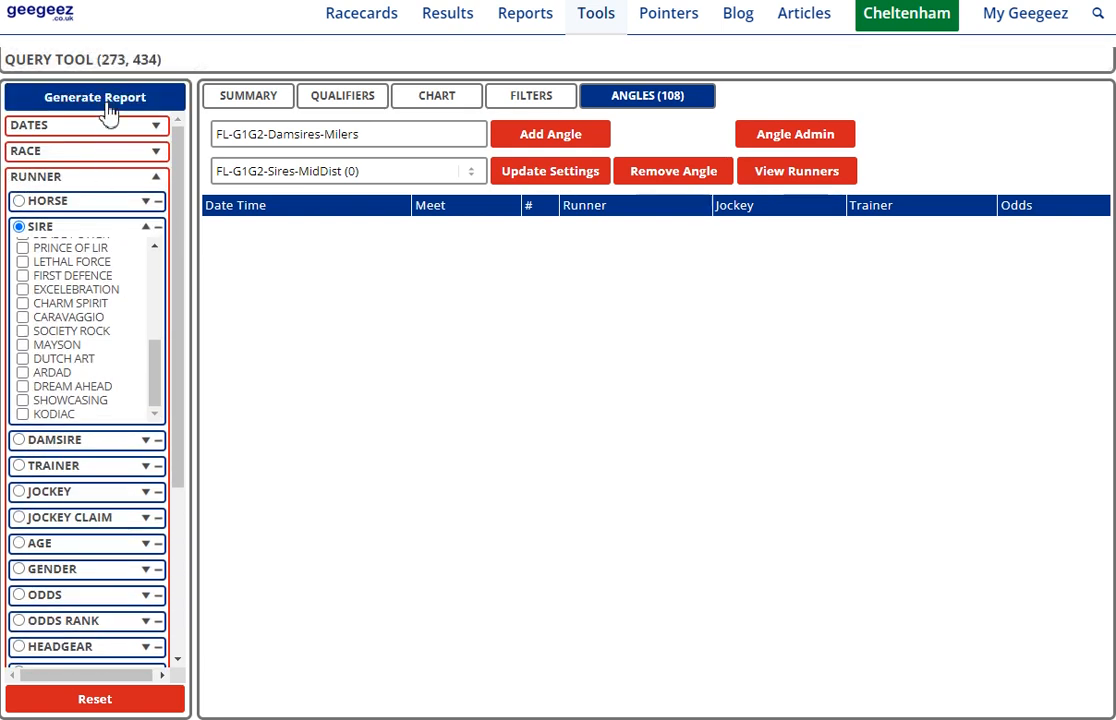
pyautogui.click(521, 97)
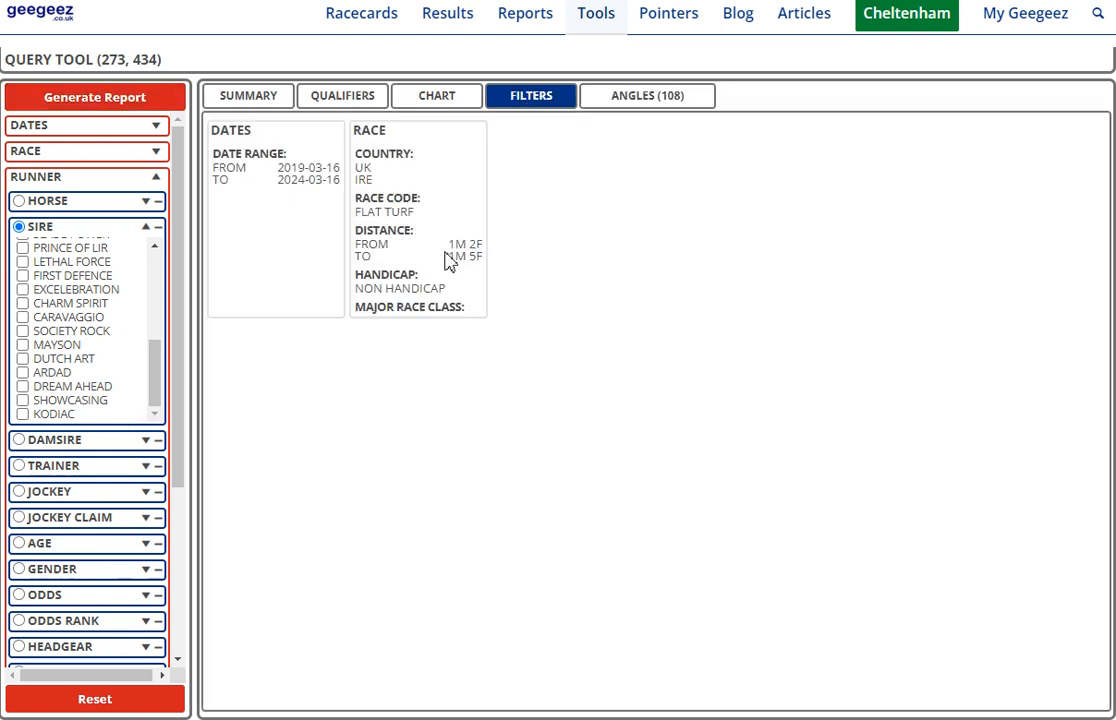
pyautogui.click(155, 177)
pyautogui.click(172, 157)
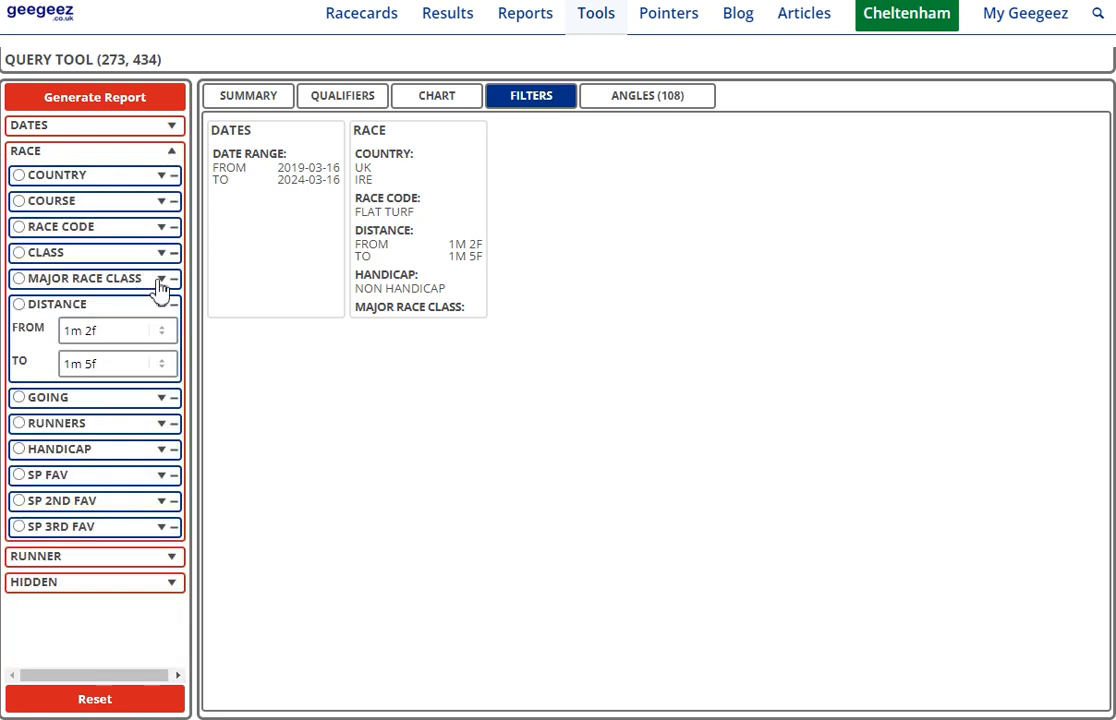
pyautogui.click(148, 280)
pyautogui.click(160, 279)
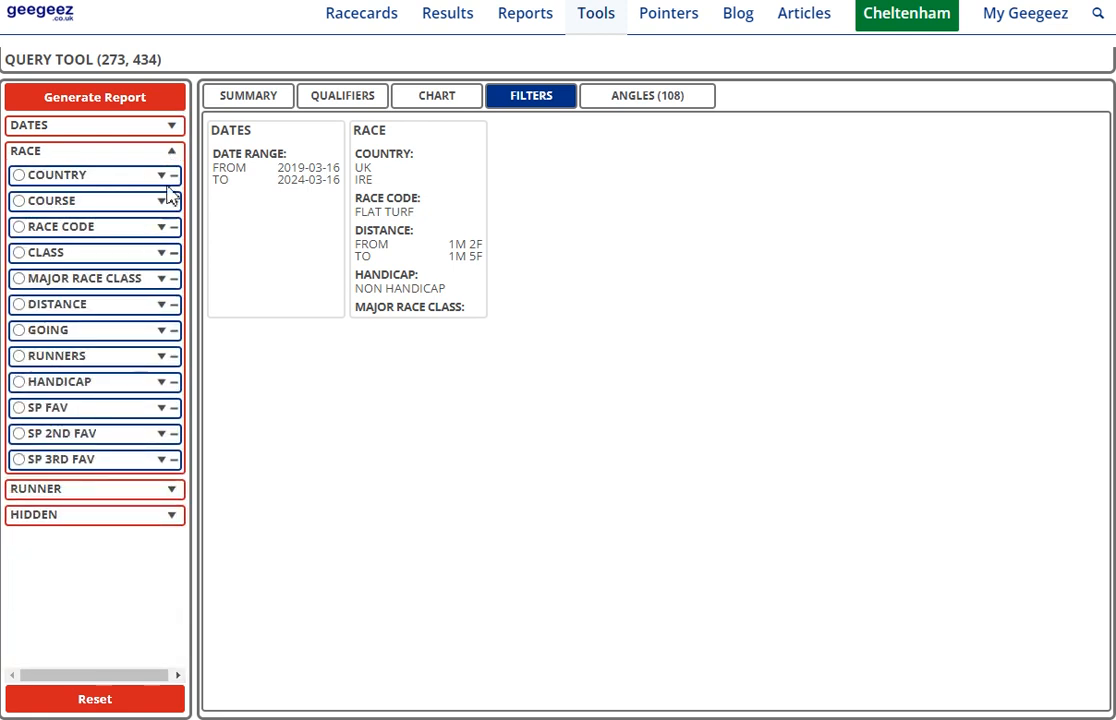
pyautogui.click(172, 151)
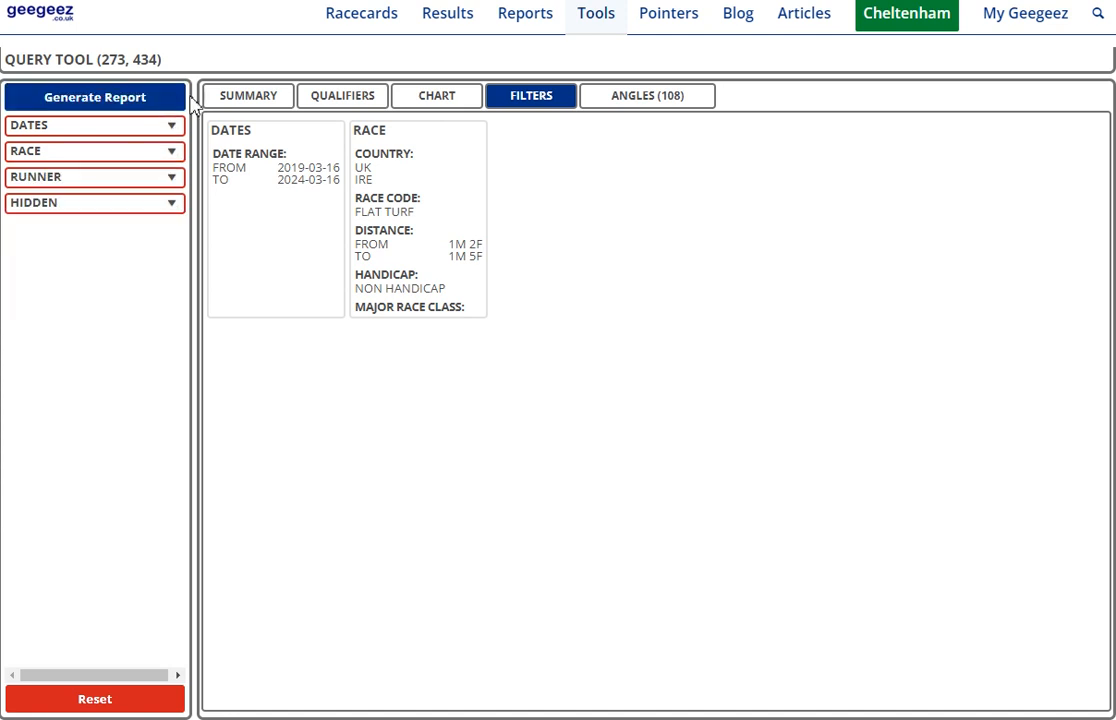
# Generate the sire summary and add every listed sire, from Adlerflug to Sir Prancealot, to the sire filter
pyautogui.click(158, 100)
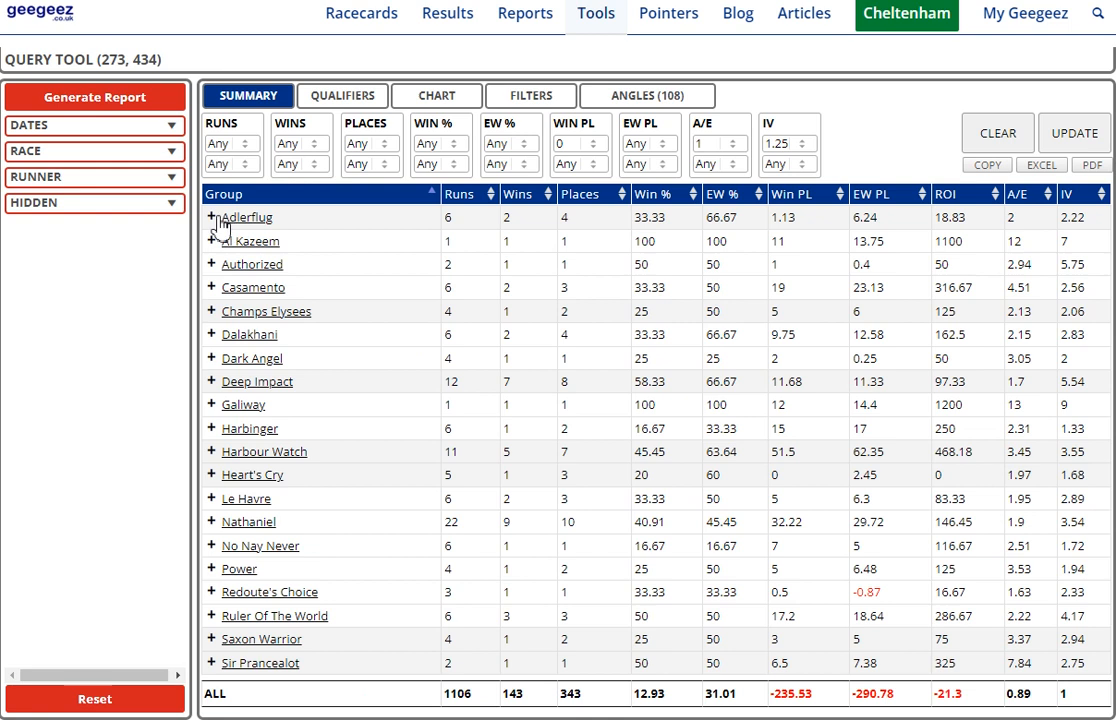
pyautogui.click(211, 241)
pyautogui.click(211, 264)
pyautogui.click(211, 287)
pyautogui.click(211, 311)
pyautogui.click(211, 334)
pyautogui.click(211, 381)
pyautogui.click(211, 428)
pyautogui.click(211, 451)
pyautogui.click(211, 474)
pyautogui.click(211, 521)
pyautogui.click(211, 545)
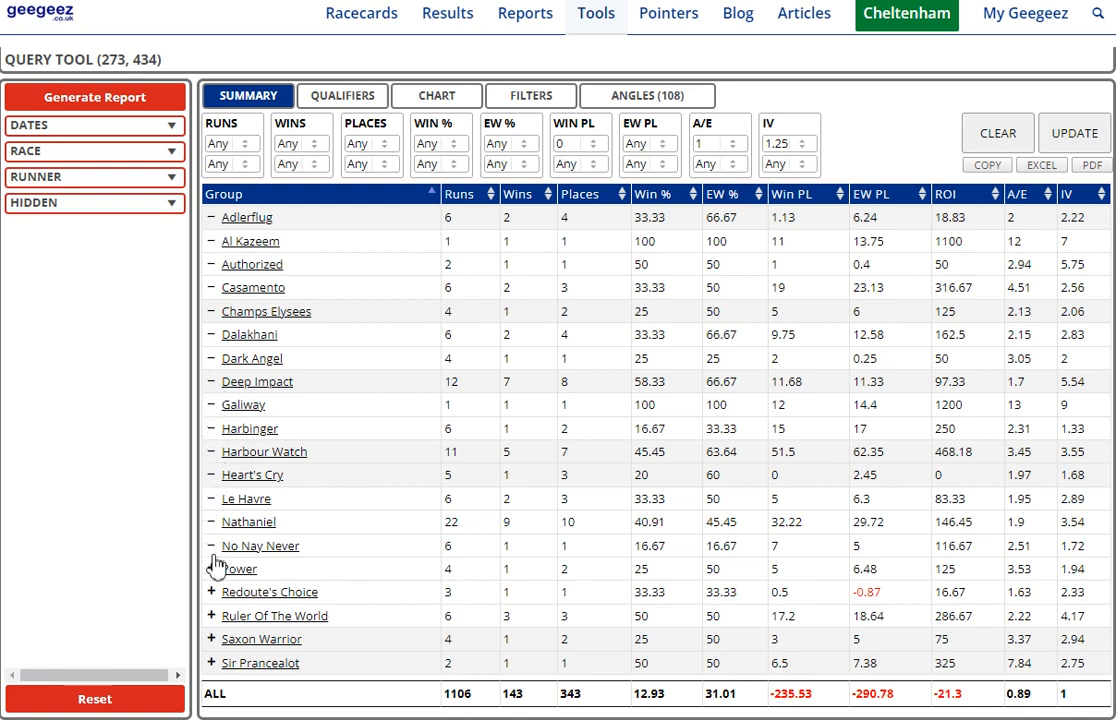
pyautogui.click(211, 616)
pyautogui.click(211, 639)
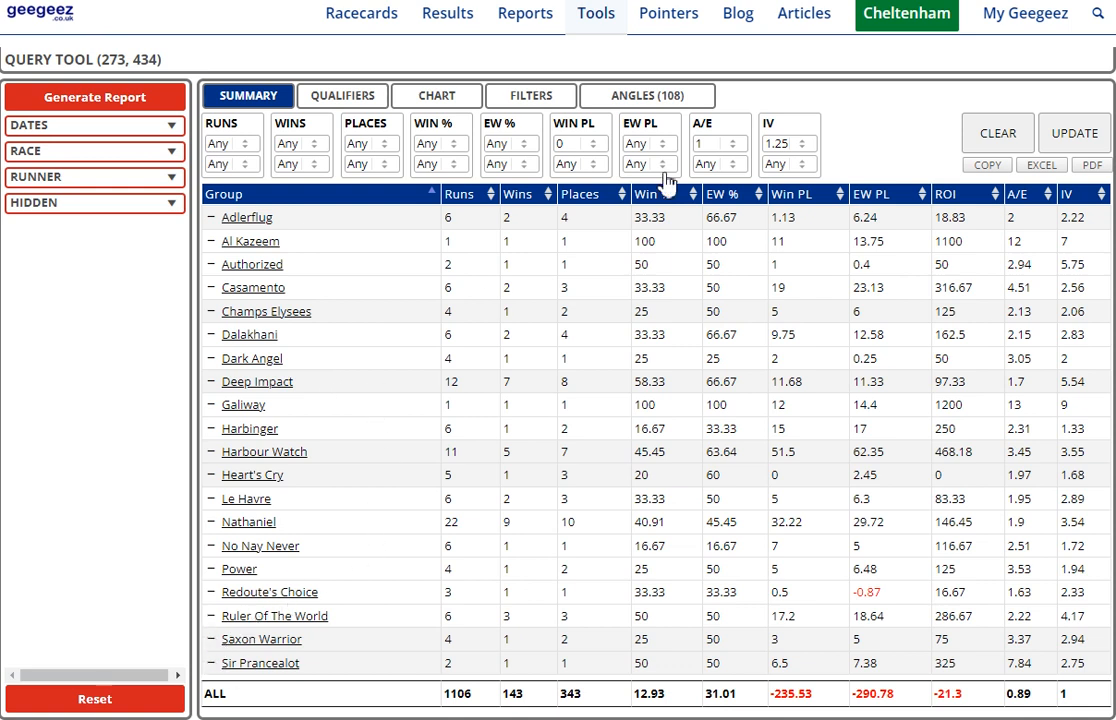
# Lower the summary's minimum IV to 1, update the table, and add Muhaarar to the selected sires
pyautogui.click(805, 148)
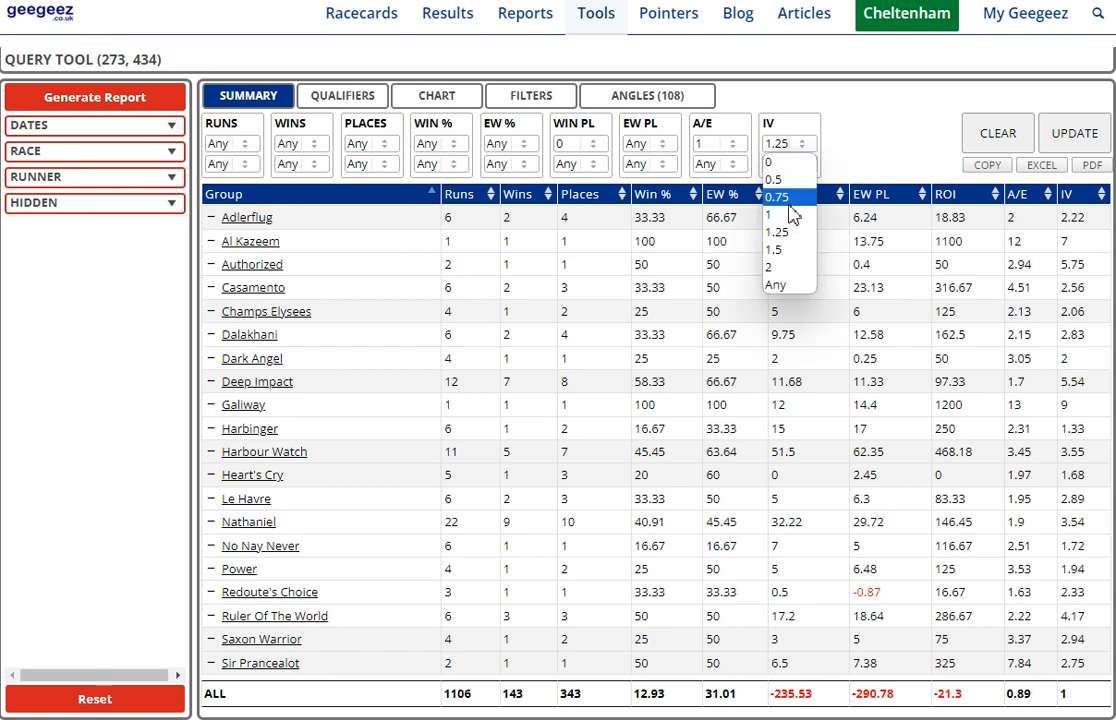
pyautogui.click(785, 215)
pyautogui.click(1075, 145)
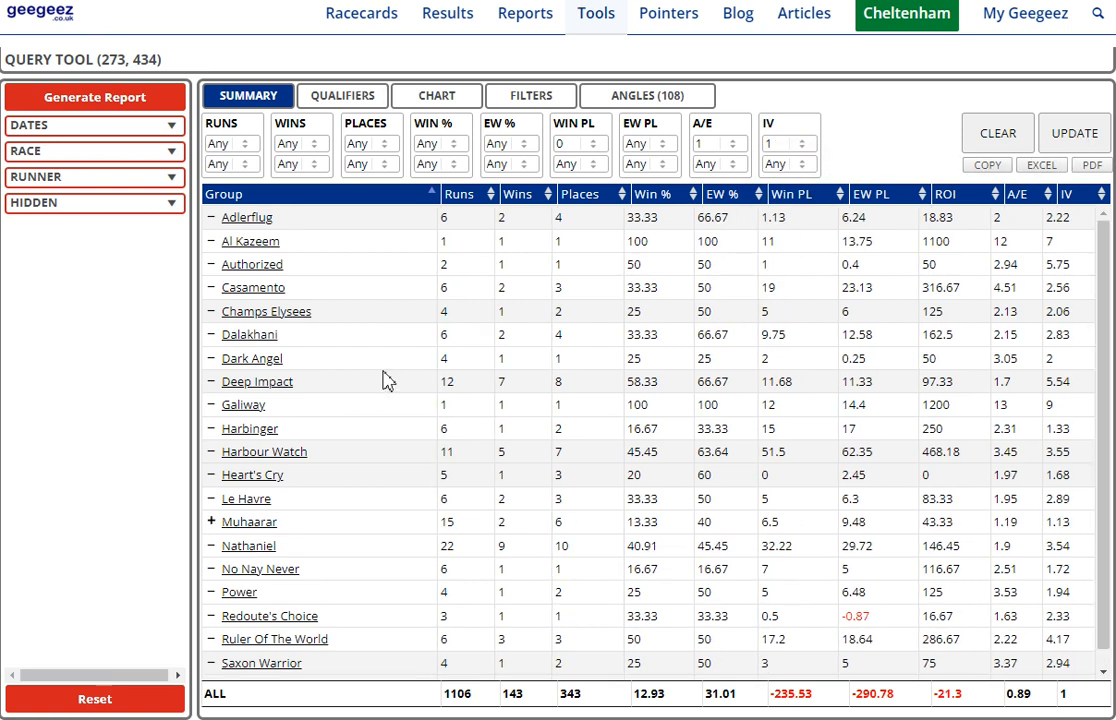
pyautogui.scroll(-1, 388, 383)
pyautogui.scroll(1, 388, 383)
pyautogui.scroll(-1, 448, 428)
pyautogui.scroll(1, 448, 430)
pyautogui.scroll(-1, 450, 428)
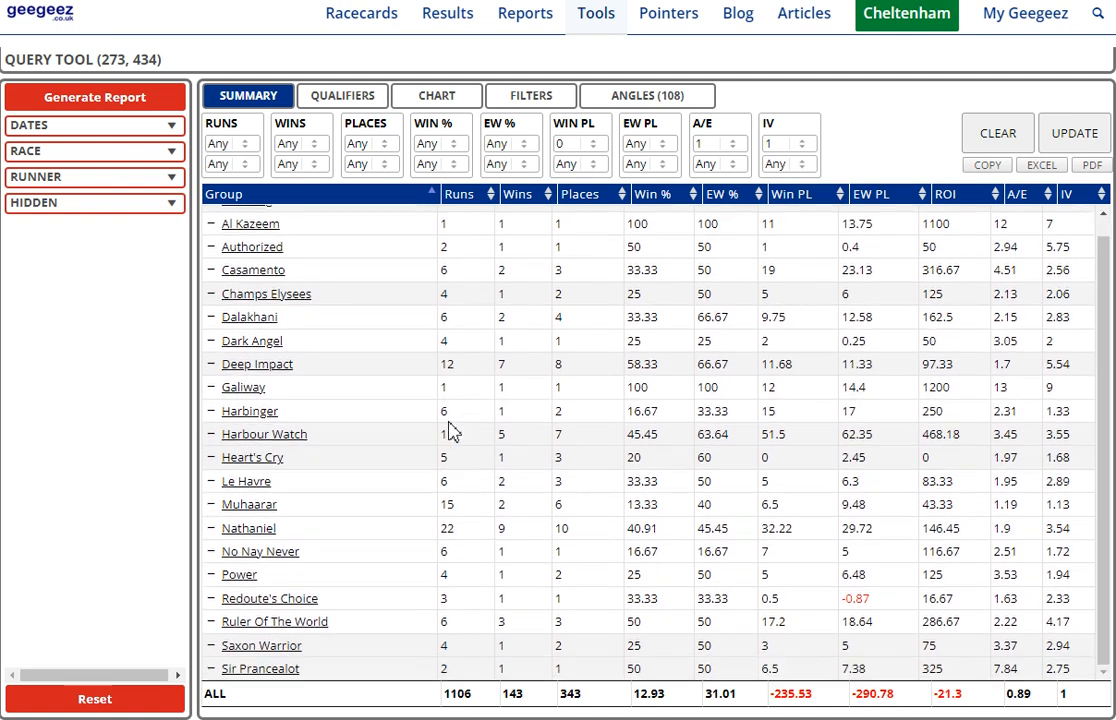
# Update the saved FL-G1G2-Sires-MidDist angle with the current filter settings
pyautogui.click(660, 104)
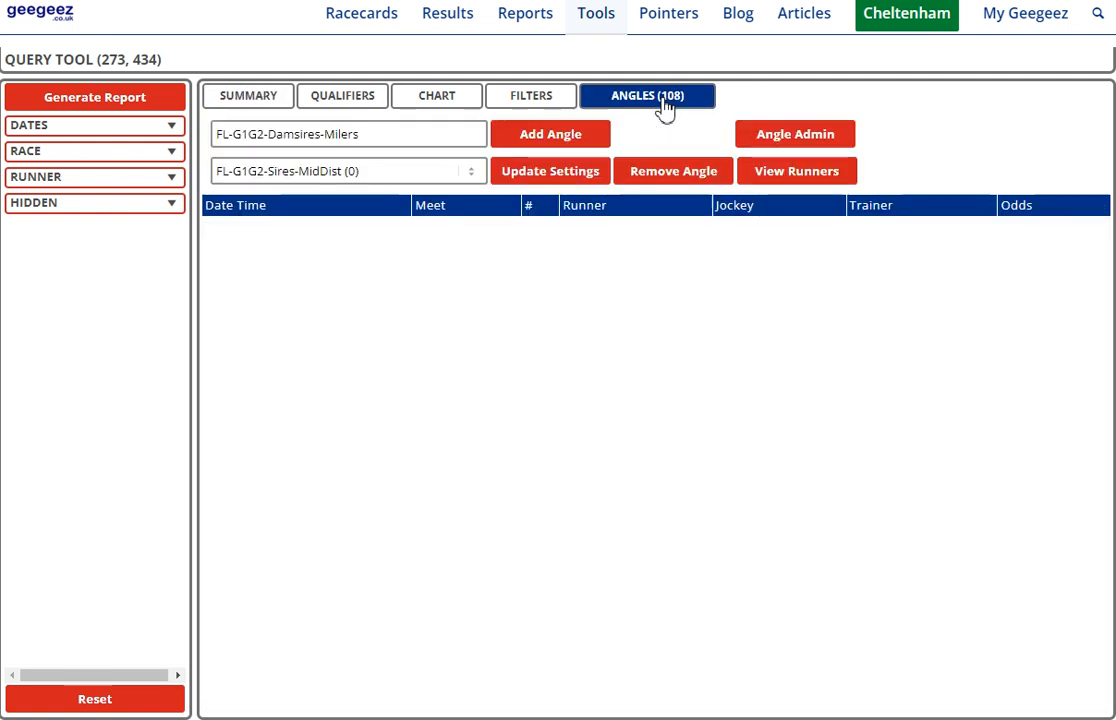
pyautogui.click(548, 178)
pyautogui.click(651, 25)
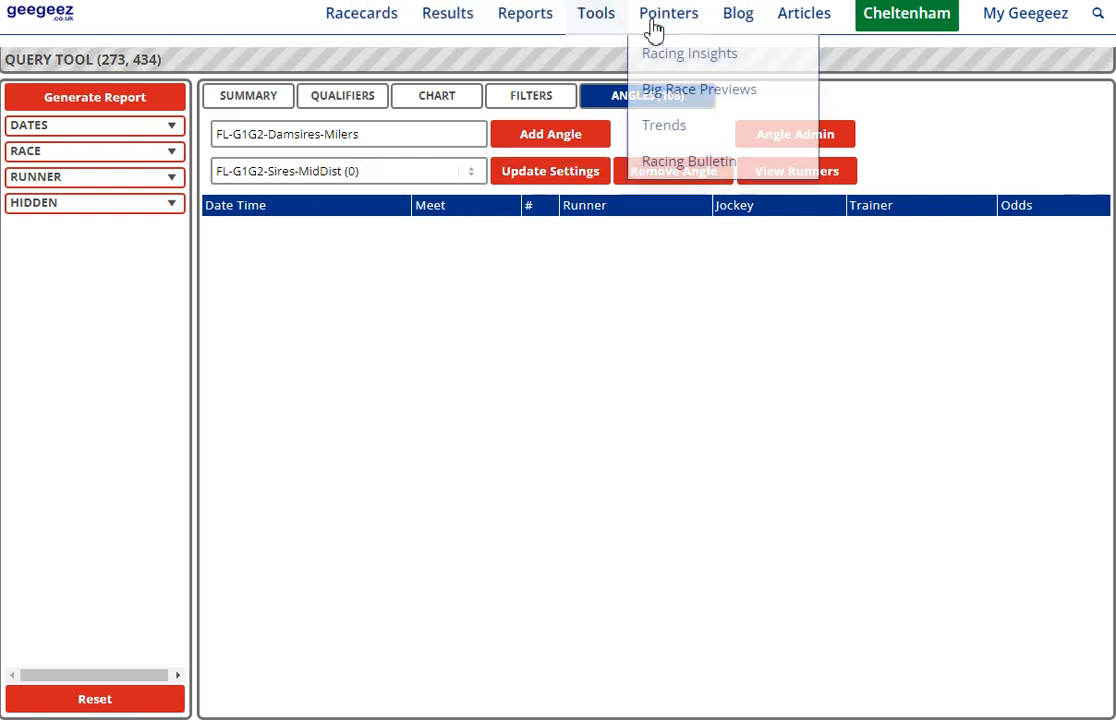
# Regenerate the mid-distance report and check its distance and sire filters and the summary of all selected sires
pyautogui.click(530, 105)
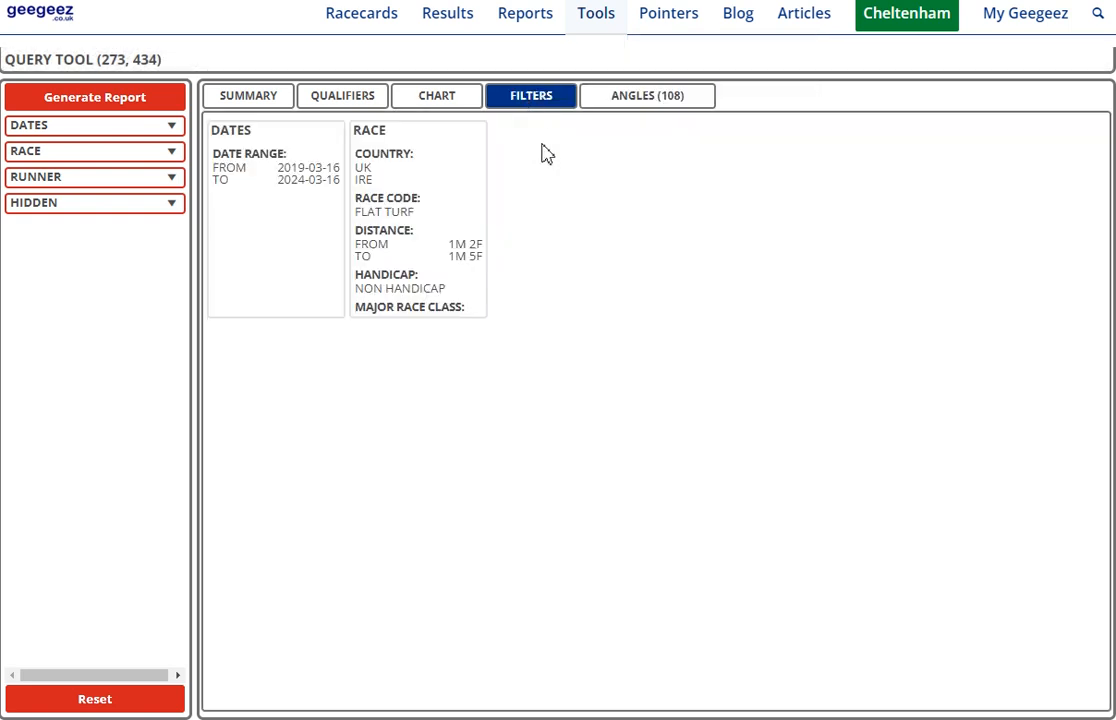
pyautogui.click(180, 104)
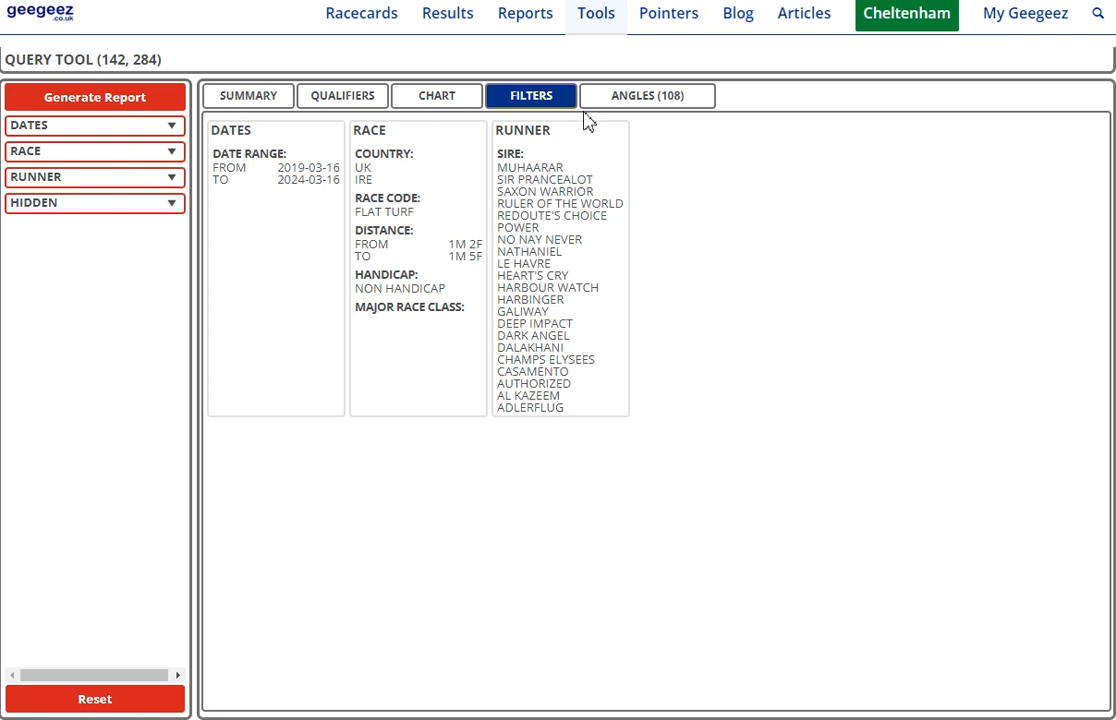
pyautogui.click(248, 103)
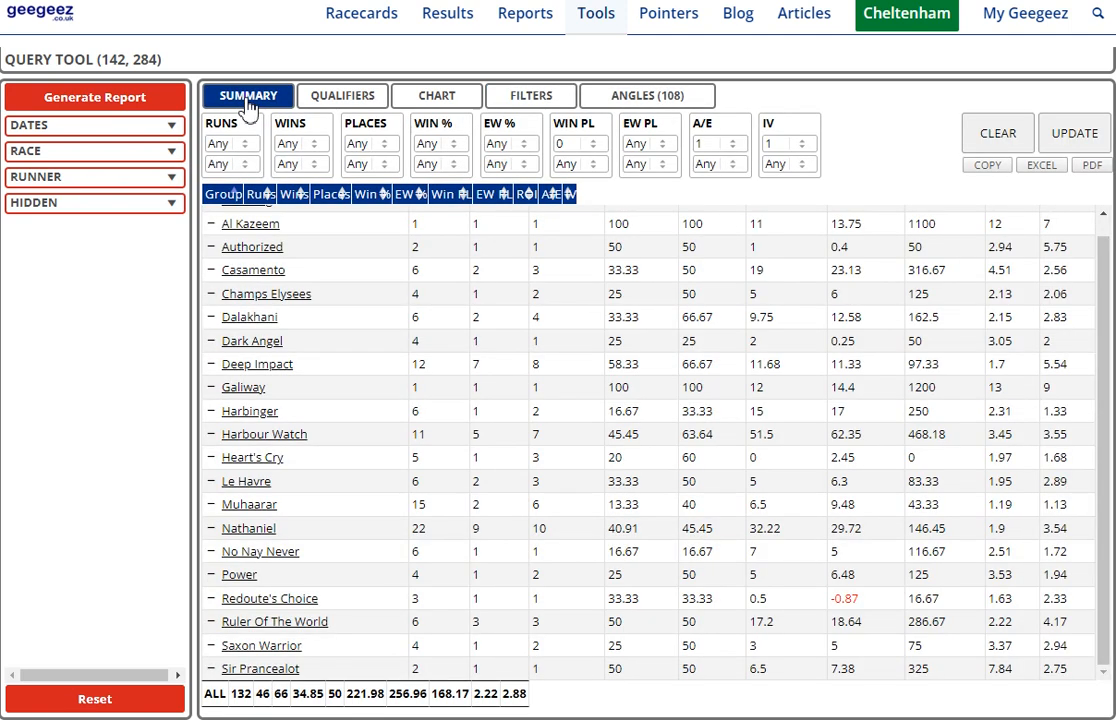
pyautogui.scroll(1, 500, 250)
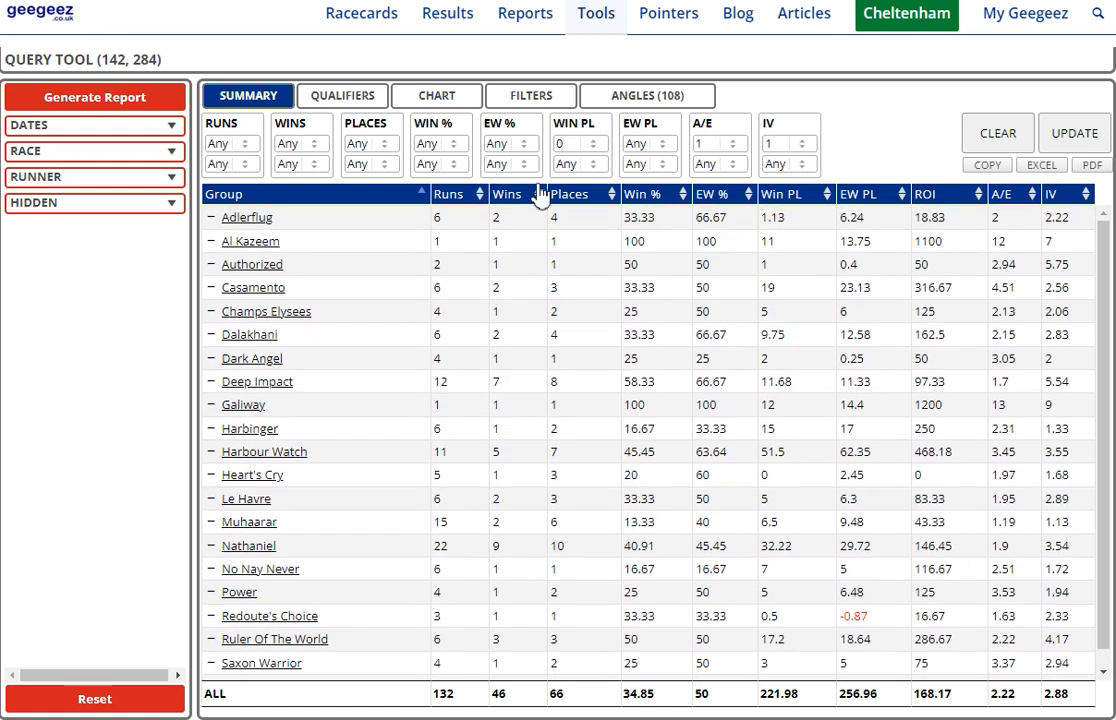
pyautogui.scroll(-1, 536, 300)
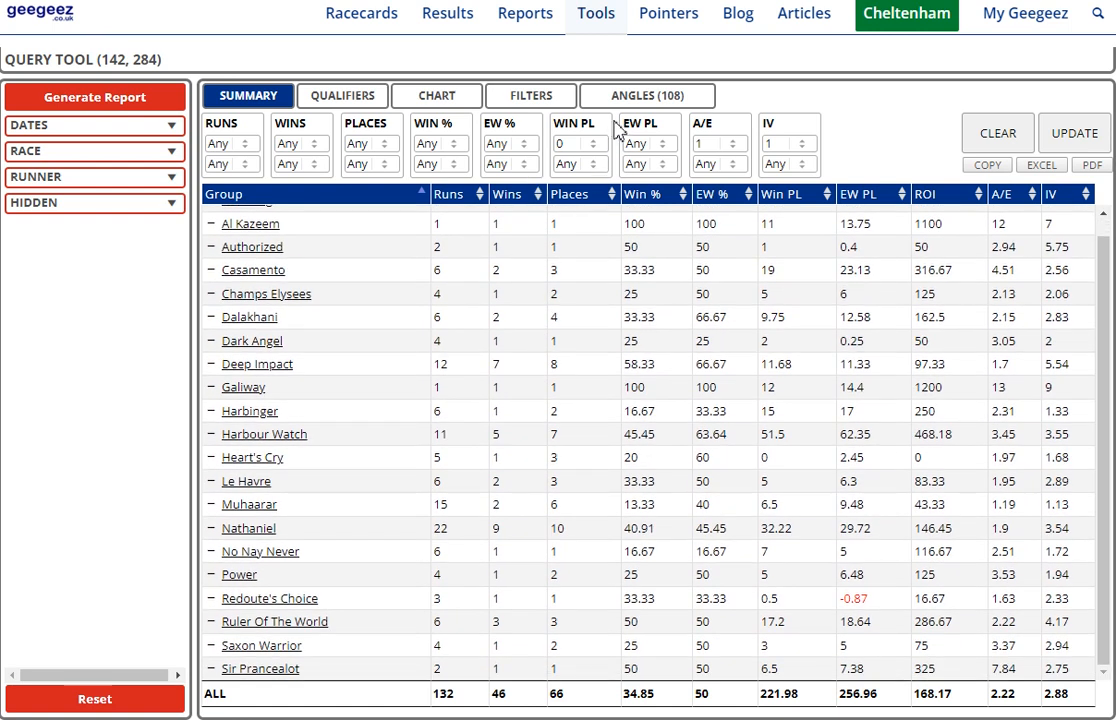
# Load the saved FL-G1G2-Sires-Milers angle, generate its report, and check its distance and sire filters
pyautogui.click(643, 95)
pyautogui.click(470, 173)
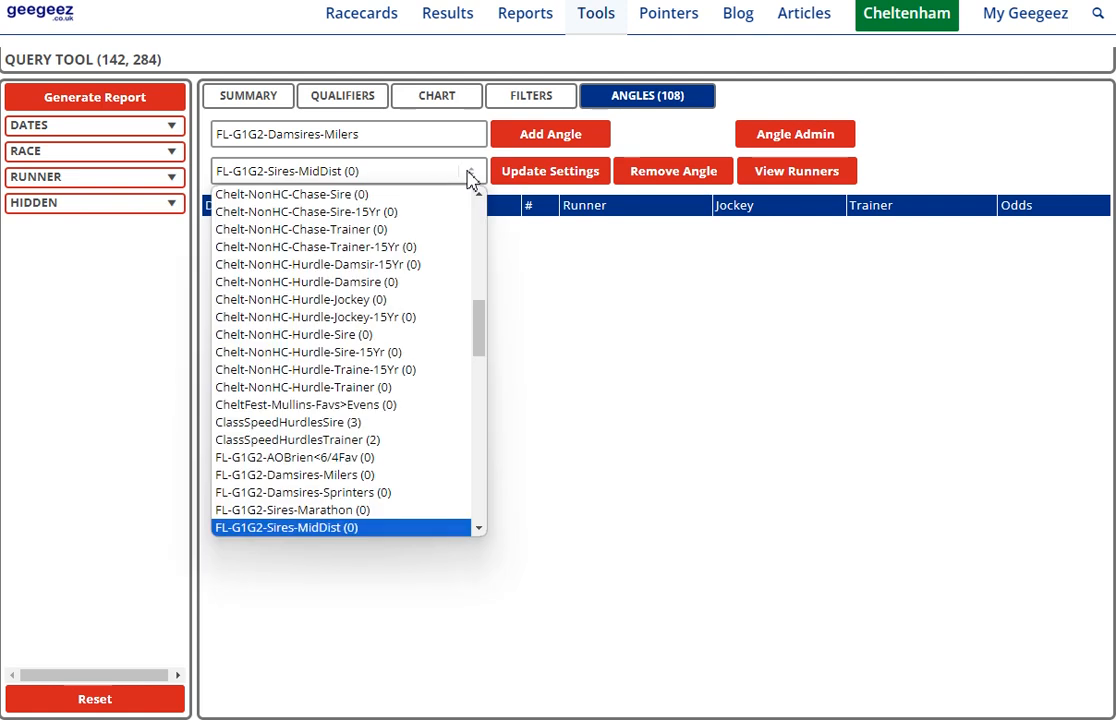
pyautogui.scroll(-2, 425, 424)
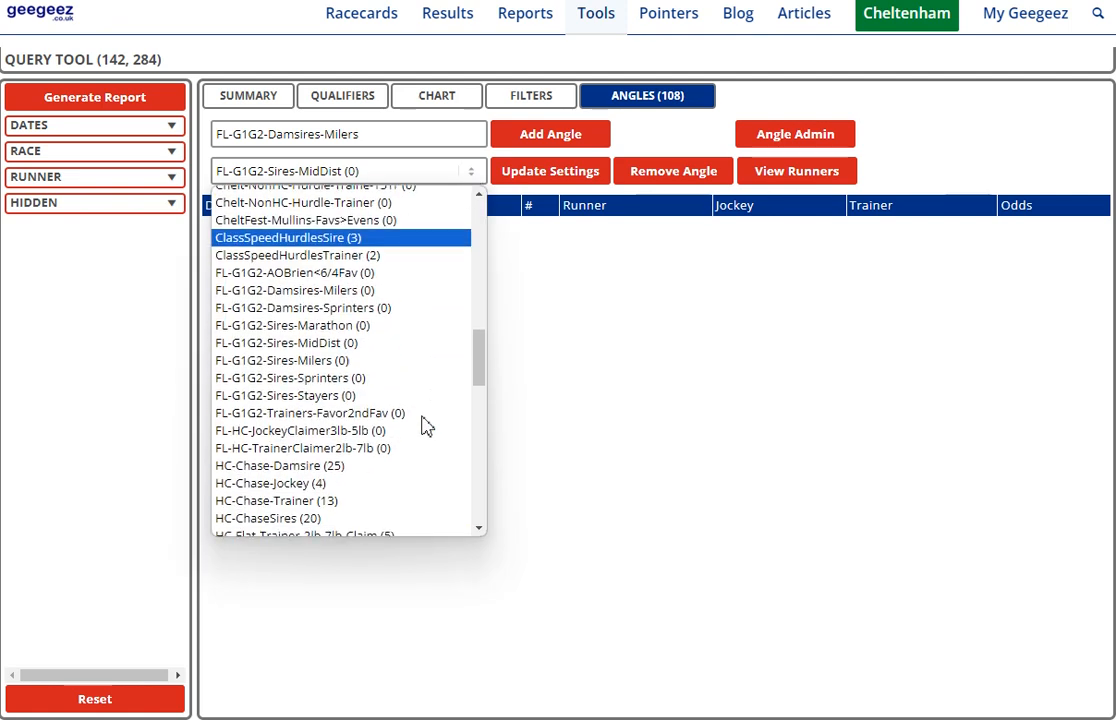
pyautogui.click(392, 362)
pyautogui.click(155, 112)
pyautogui.click(522, 106)
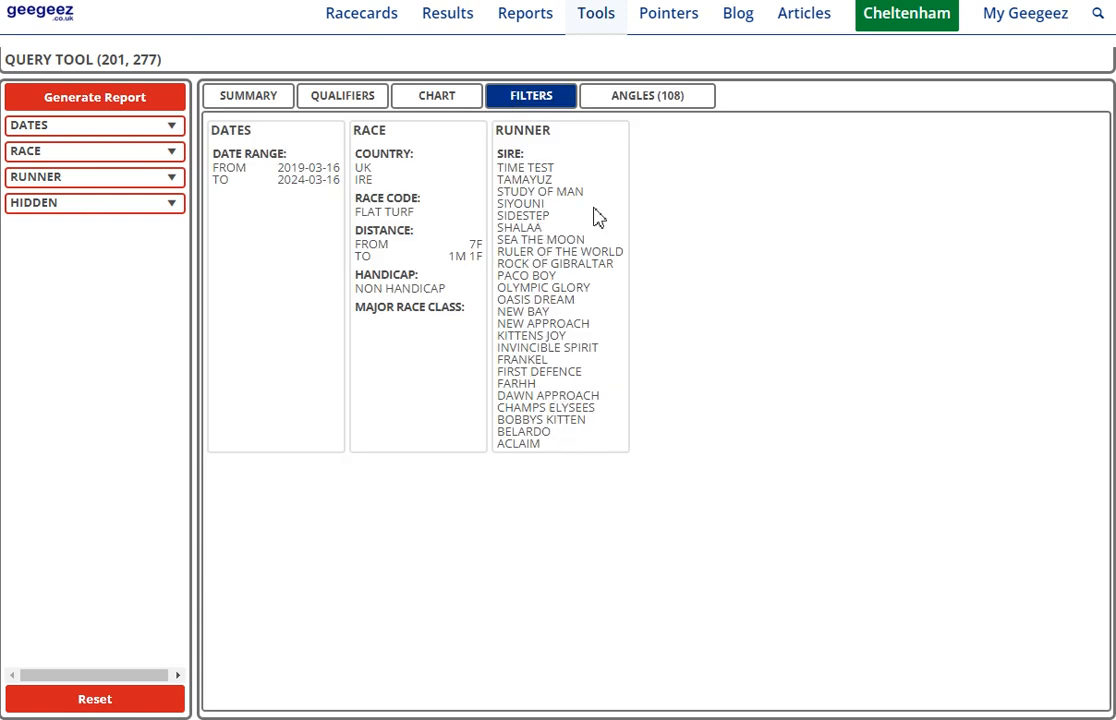
# Load the saved FL-G1G2-Sires-Stayers angle, generate its report, and check its distance and sire filters
pyautogui.click(613, 102)
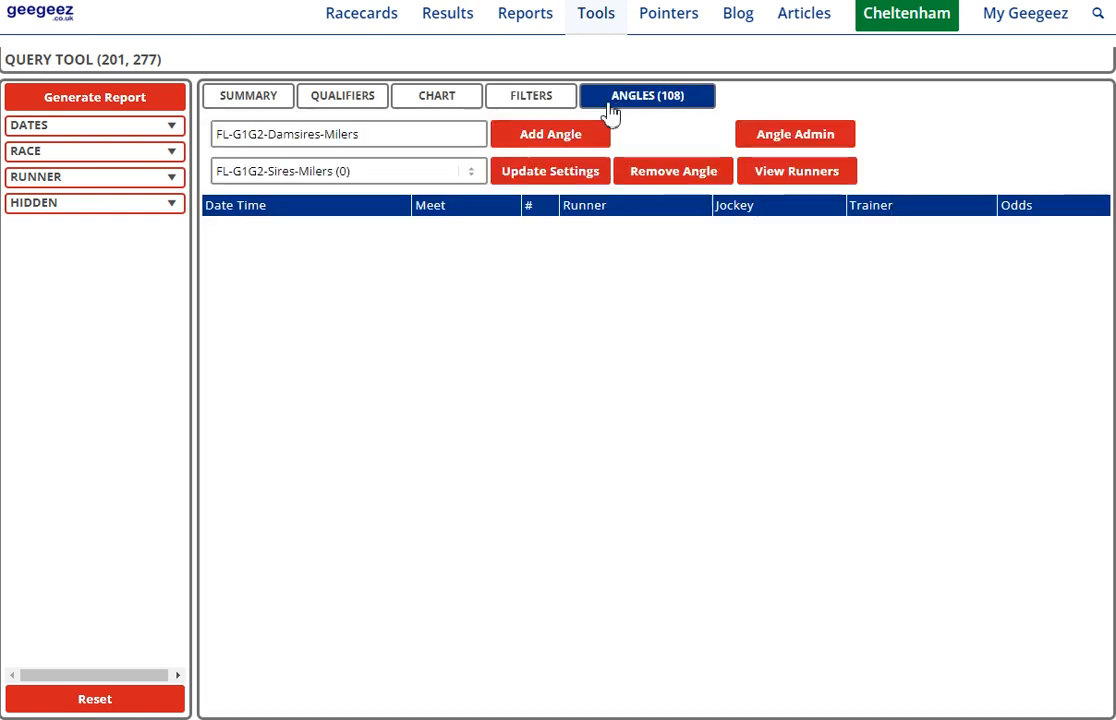
pyautogui.click(472, 178)
pyautogui.scroll(-4, 423, 391)
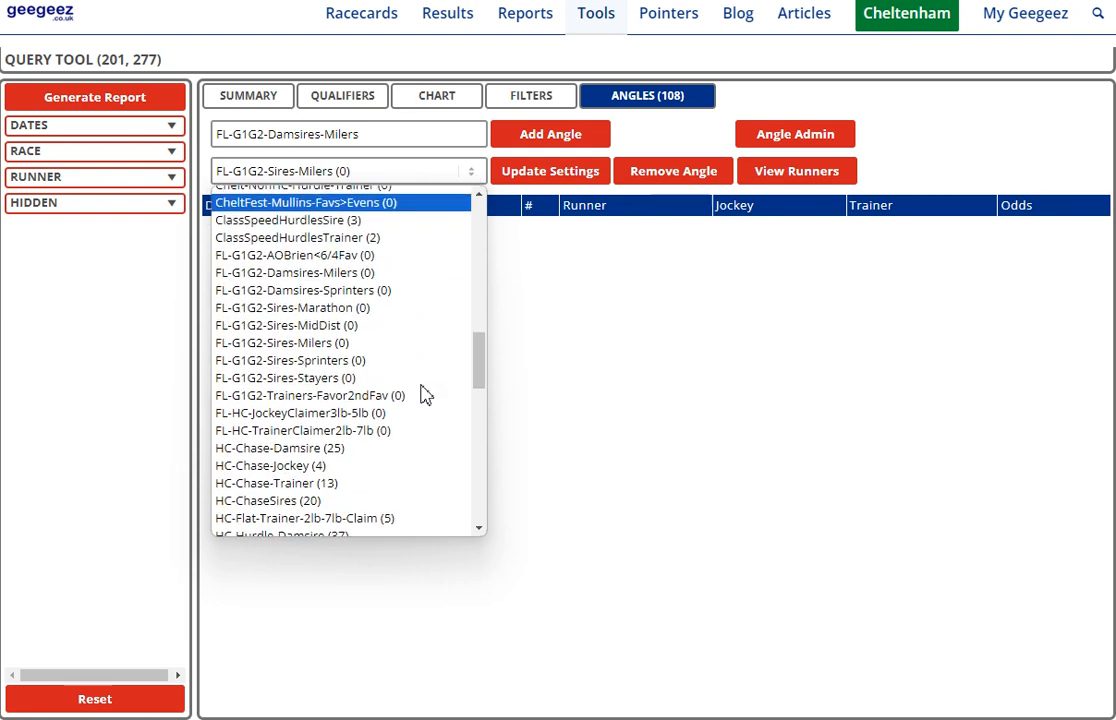
pyautogui.click(370, 380)
pyautogui.click(125, 103)
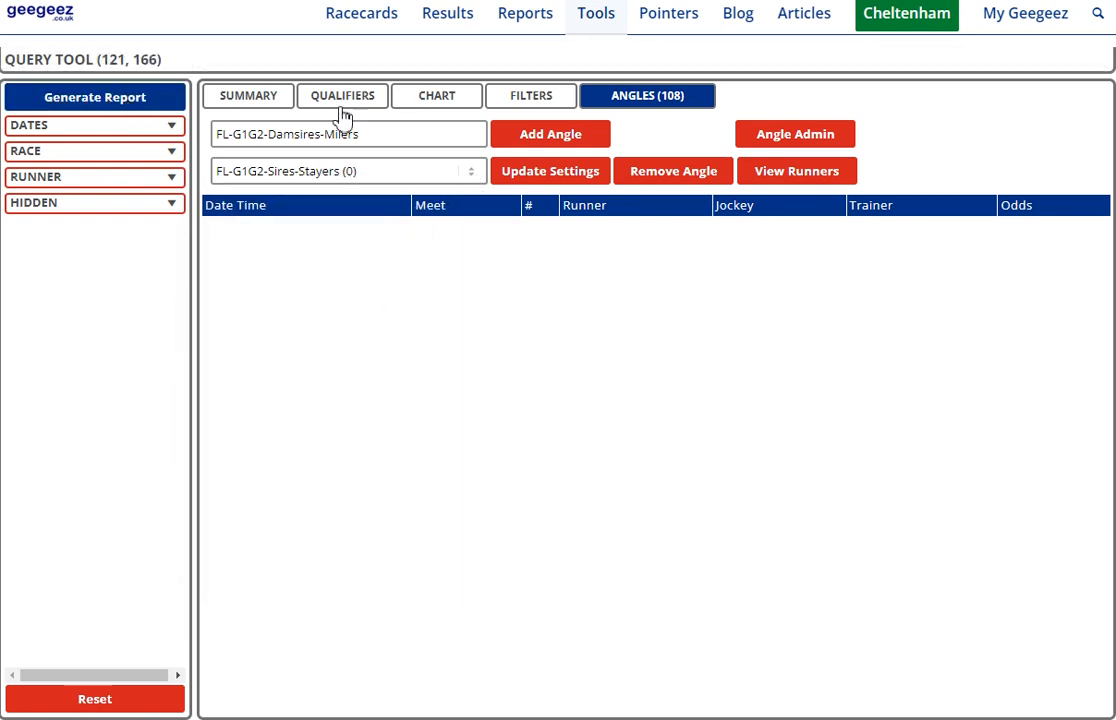
pyautogui.click(530, 100)
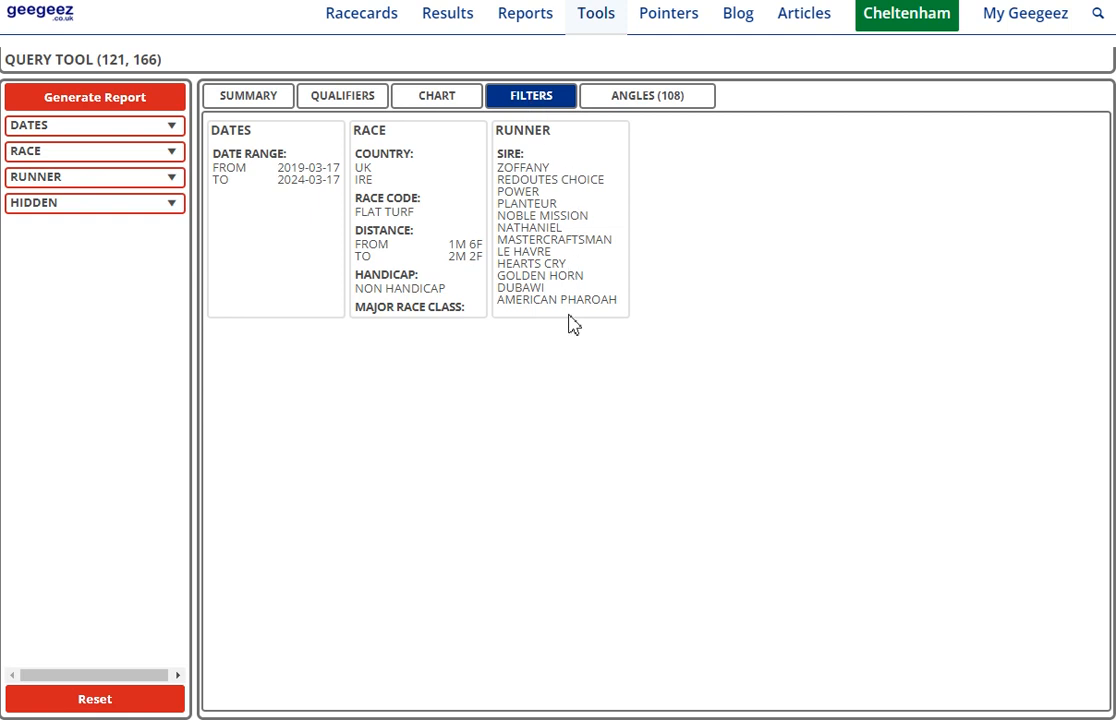
# Load the saved FL-G1G2-Sires-MidDist angle, generate its report, and check its distance and sire filters
pyautogui.click(652, 104)
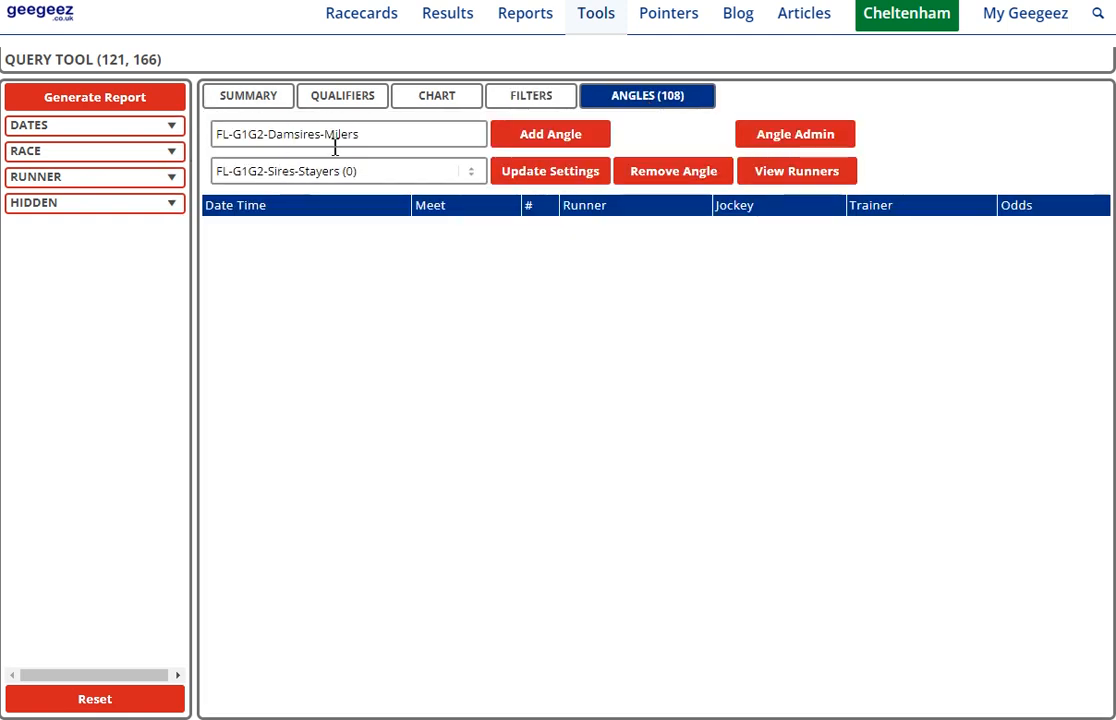
pyautogui.click(468, 172)
pyautogui.scroll(-3, 392, 386)
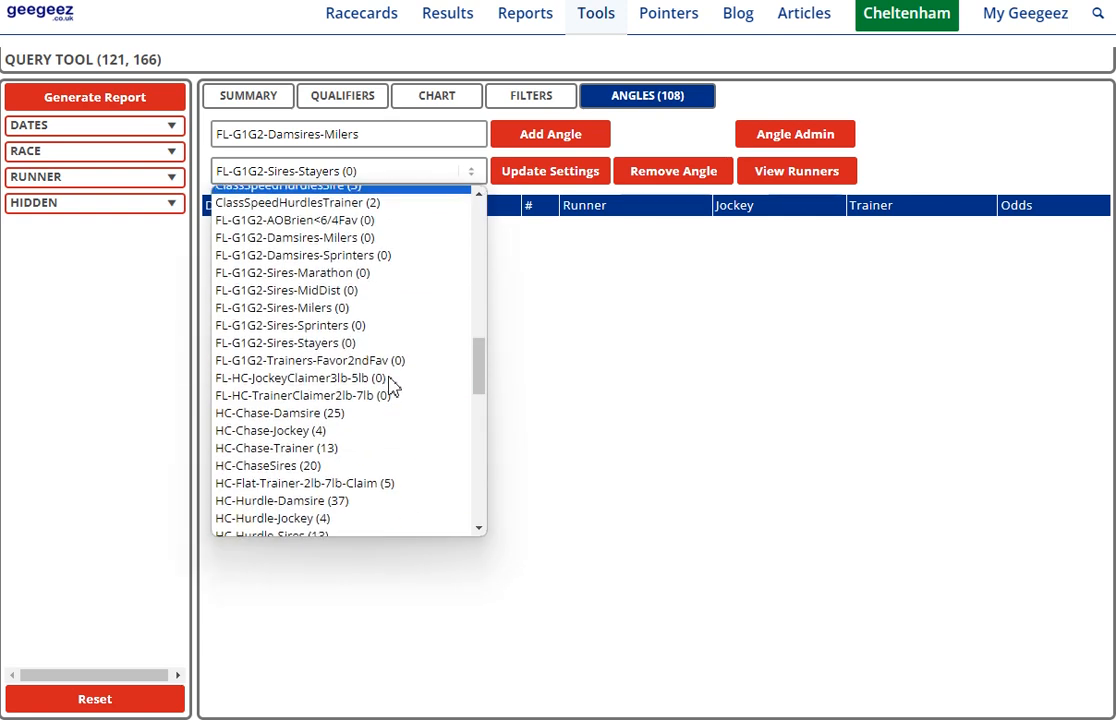
pyautogui.click(355, 291)
pyautogui.click(162, 113)
pyautogui.click(516, 108)
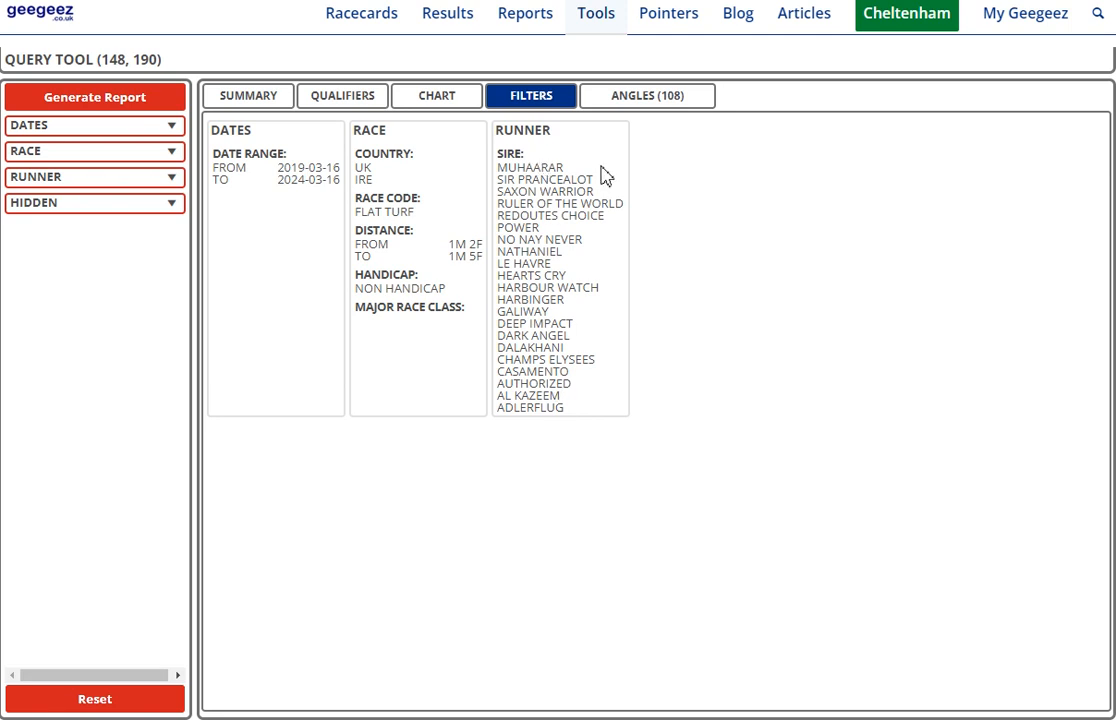
# Start a new query with the country filter set to UK and IRE
pyautogui.click(630, 102)
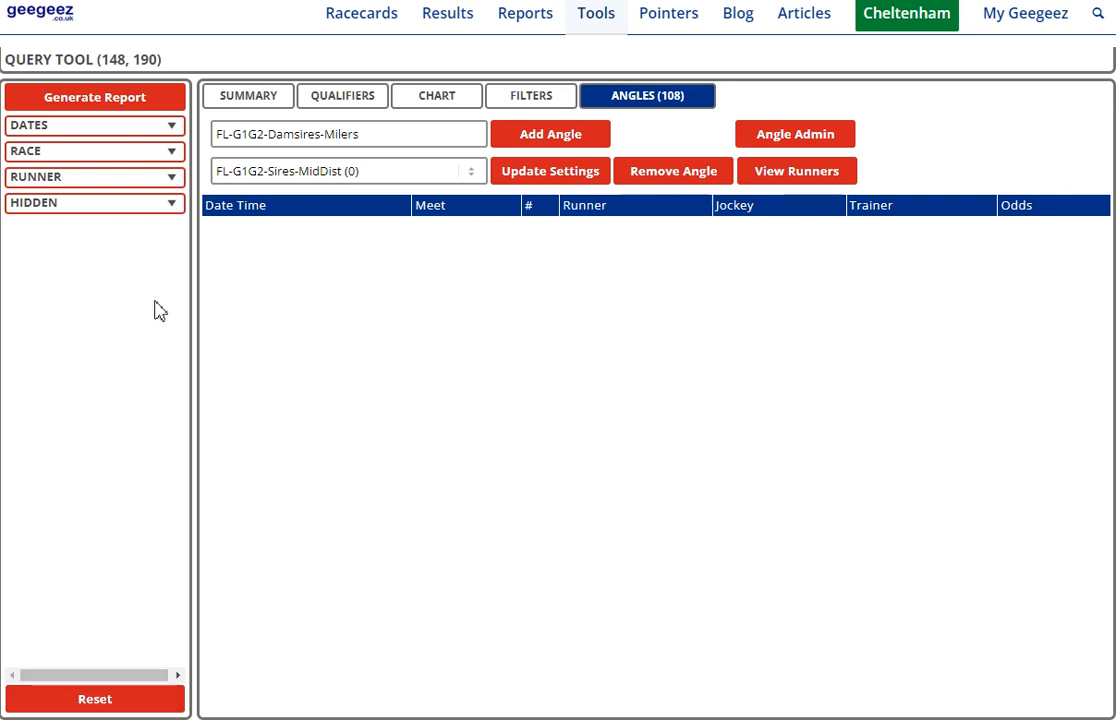
pyautogui.click(167, 128)
pyautogui.click(167, 128)
pyautogui.click(172, 153)
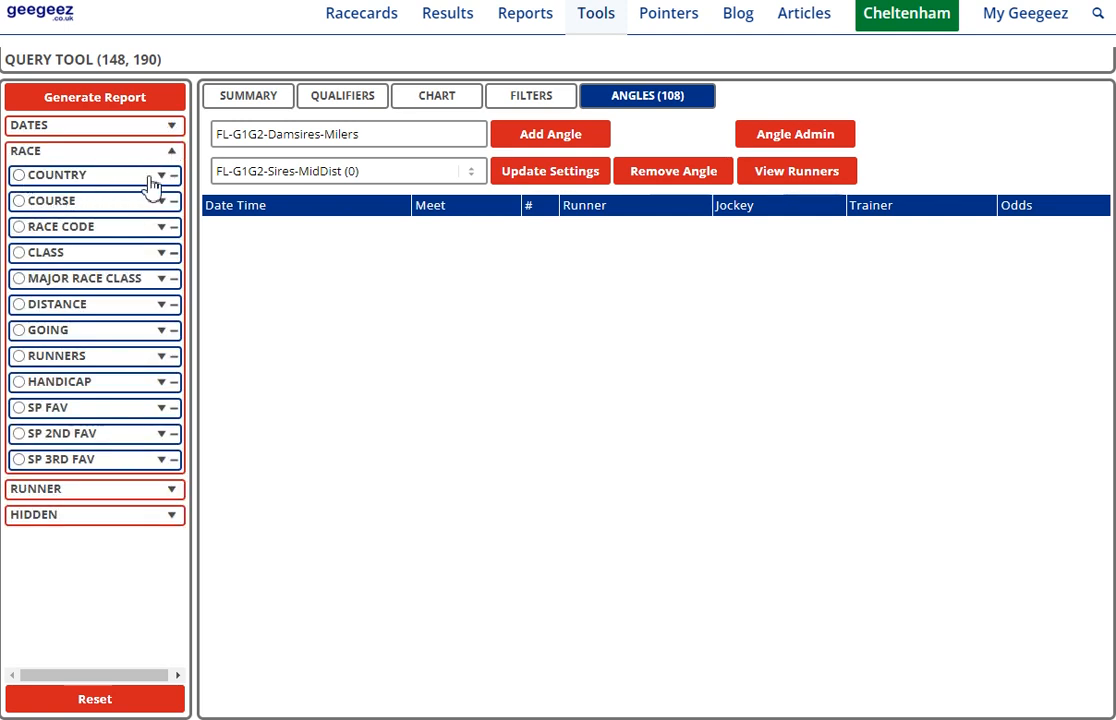
pyautogui.click(145, 180)
pyautogui.click(23, 209)
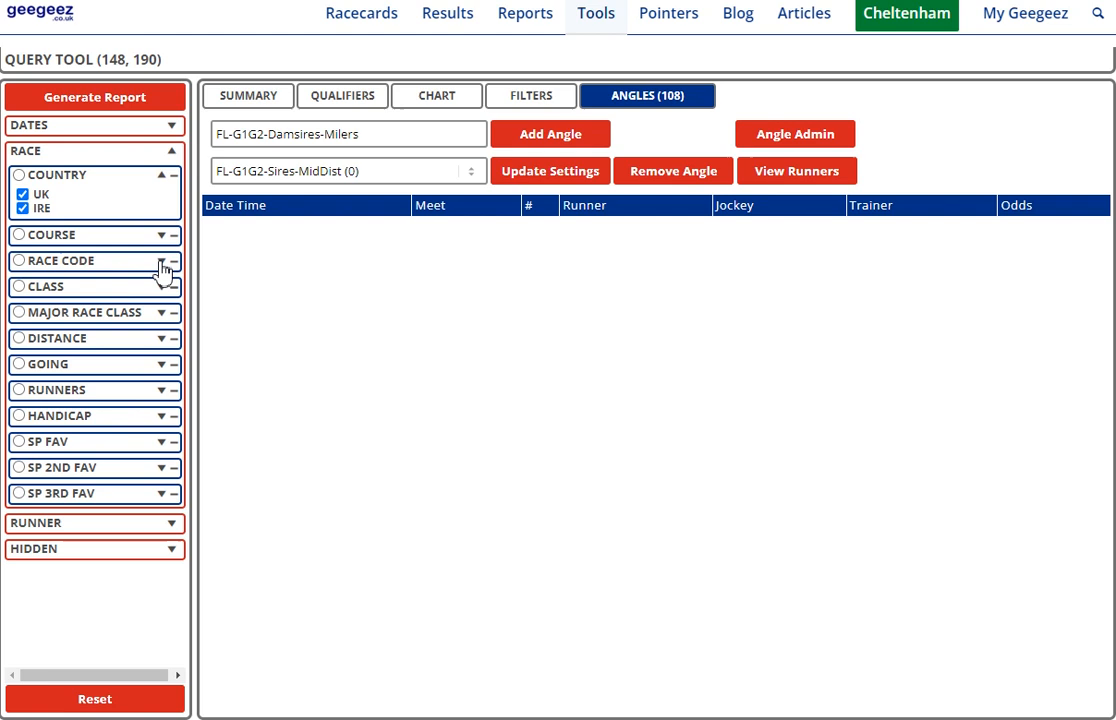
# Limit the race code to Flat Turf and the major race class to G1 and G2
pyautogui.click(160, 266)
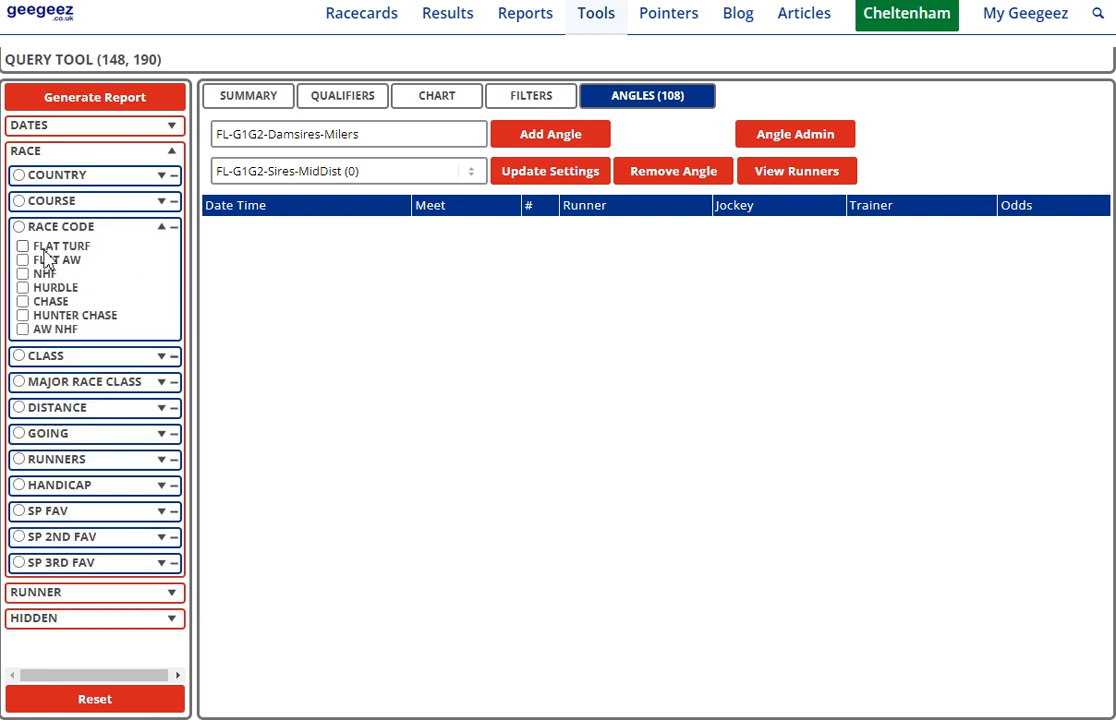
pyautogui.click(23, 246)
pyautogui.click(158, 230)
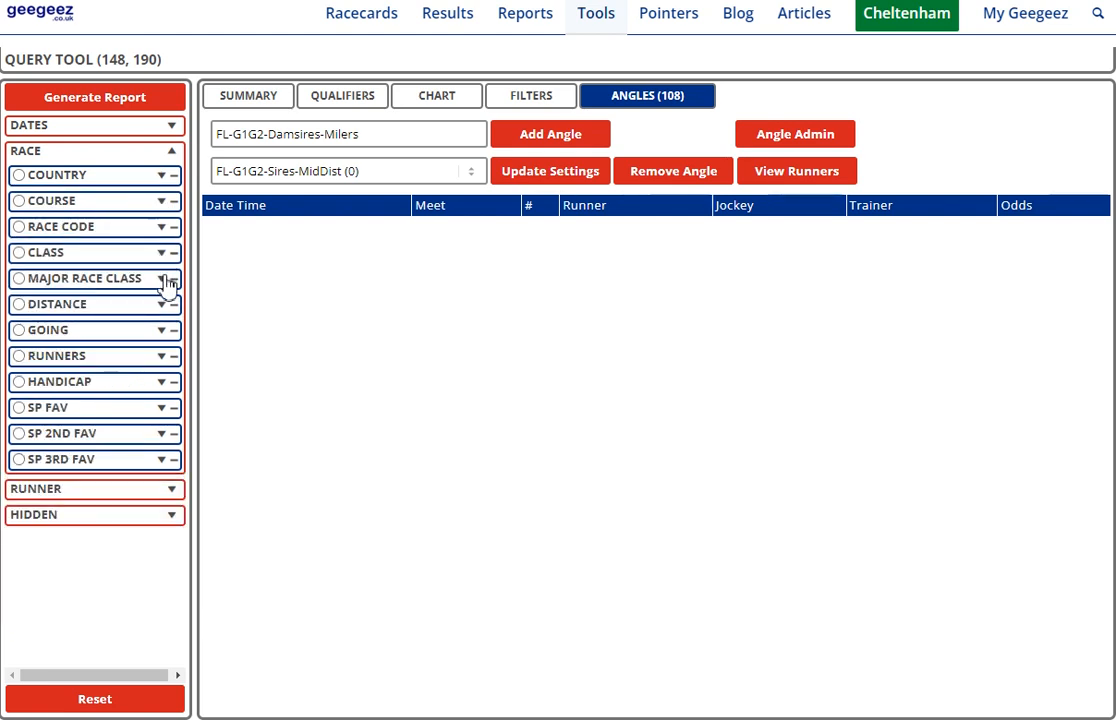
pyautogui.click(161, 278)
pyautogui.click(22, 297)
pyautogui.click(22, 311)
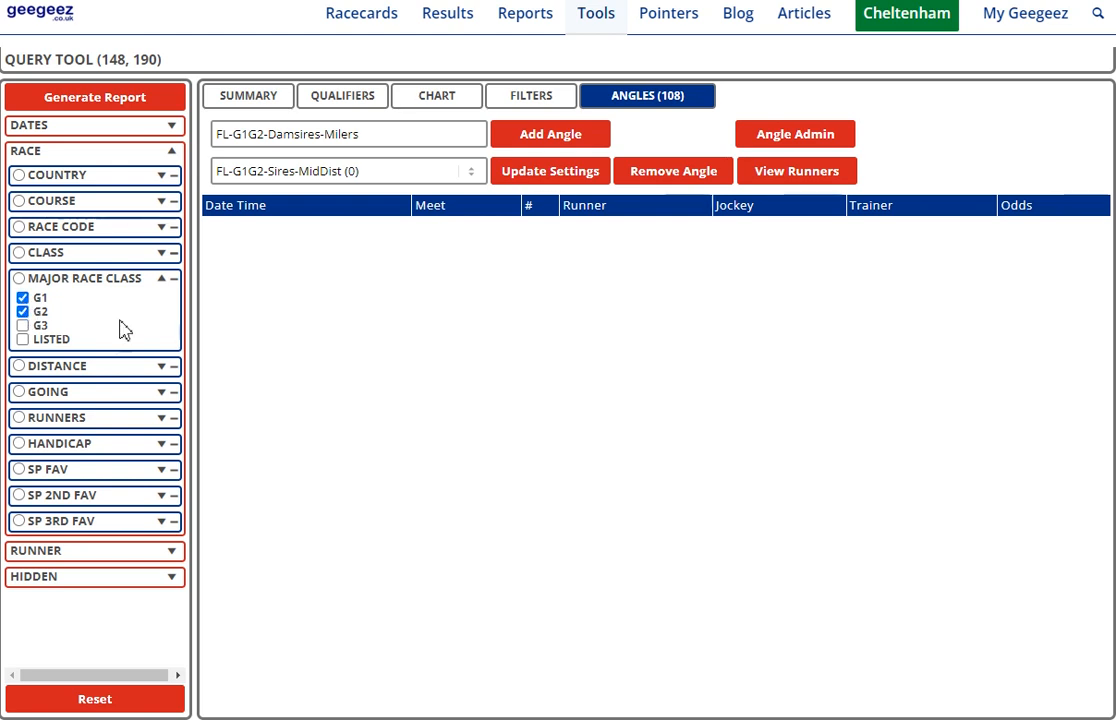
# Set the distance range from 1m 2f to 1m 5f and limit the races to non-handicaps
pyautogui.click(161, 366)
pyautogui.click(163, 333)
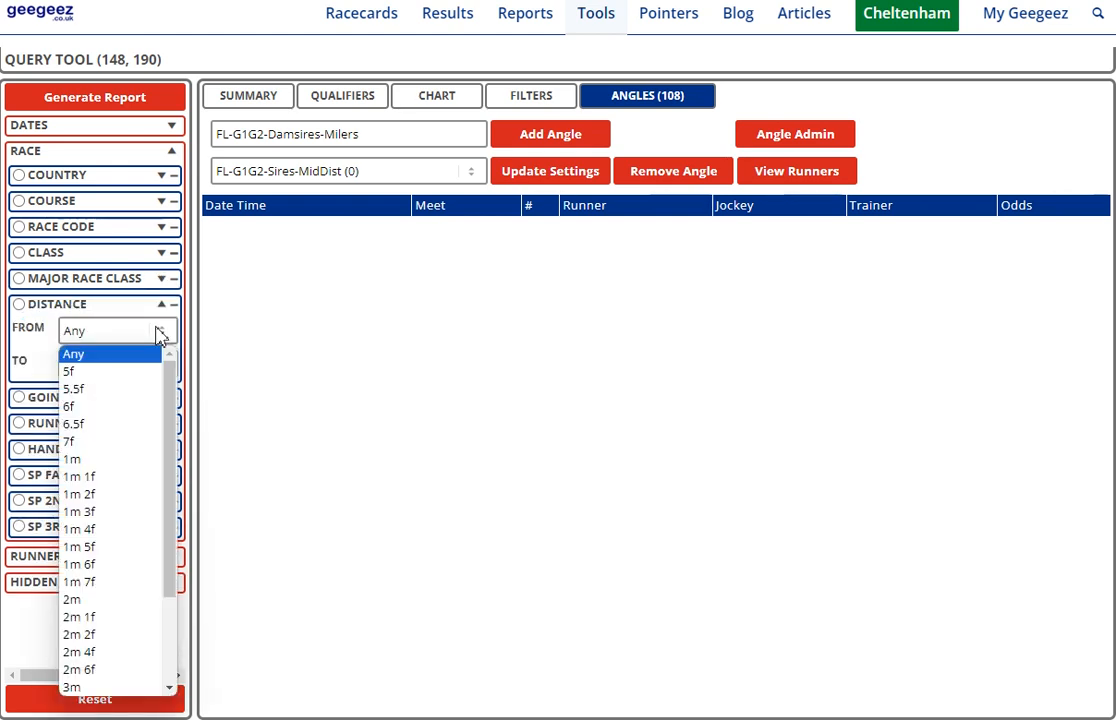
pyautogui.click(130, 494)
pyautogui.click(163, 366)
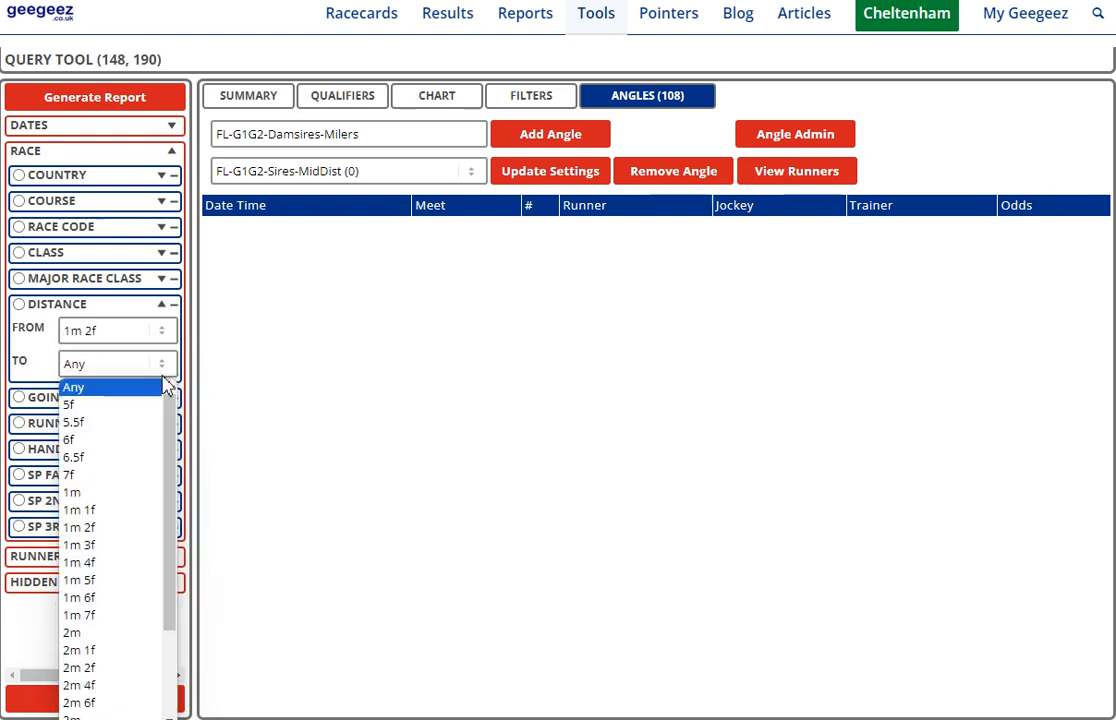
pyautogui.click(110, 580)
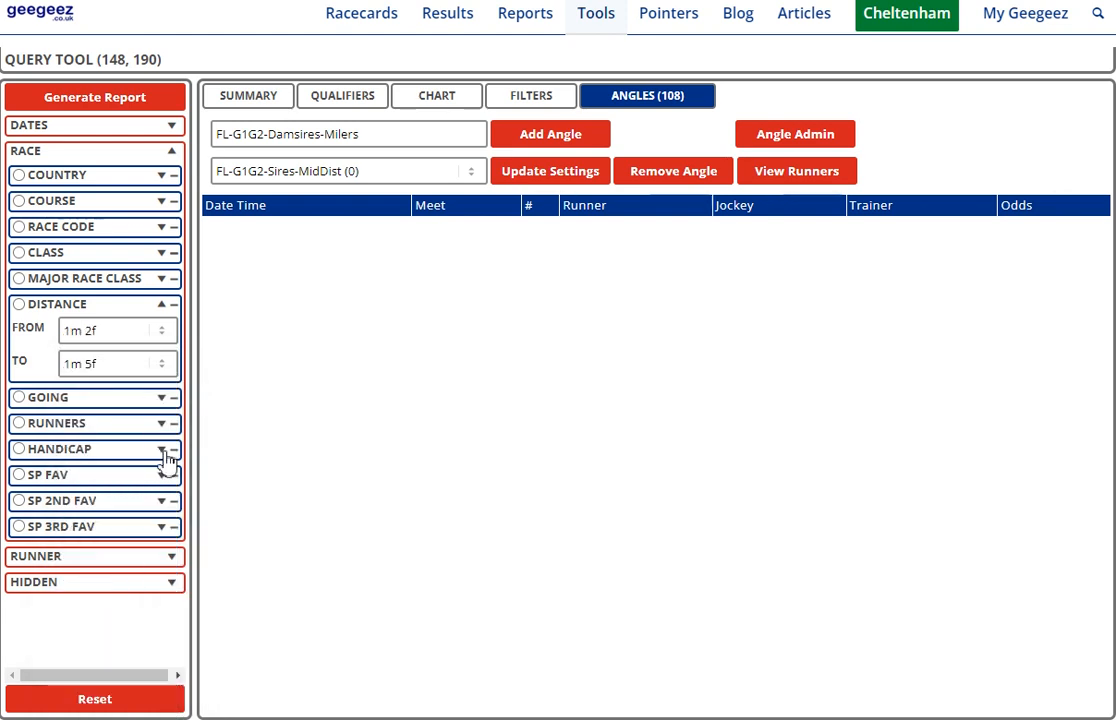
pyautogui.click(162, 450)
pyautogui.click(22, 401)
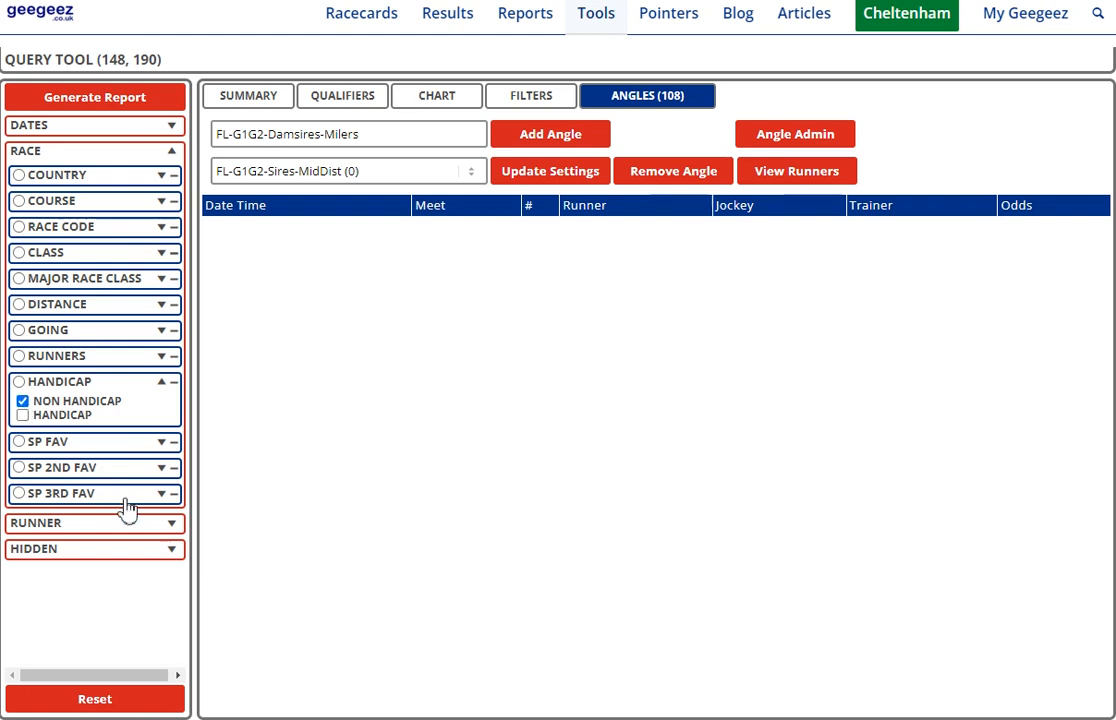
# Generate a summary report grouped by sire, and clear all its minimum and maximum limits so every sire is listed
pyautogui.click(171, 522)
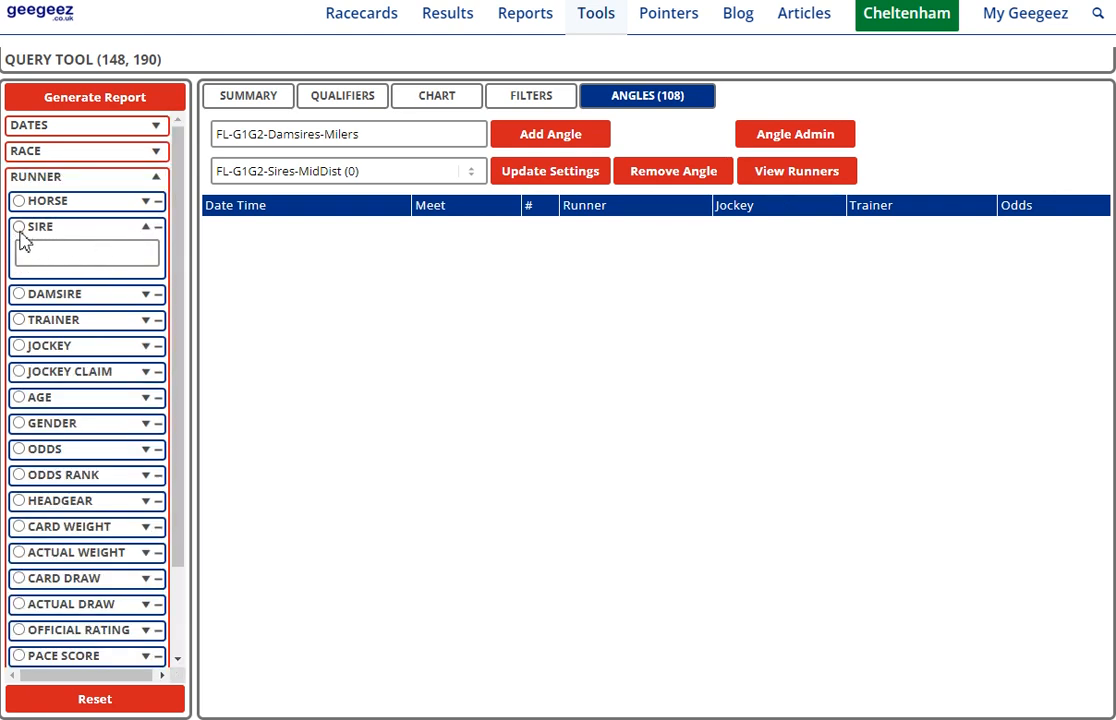
pyautogui.click(74, 105)
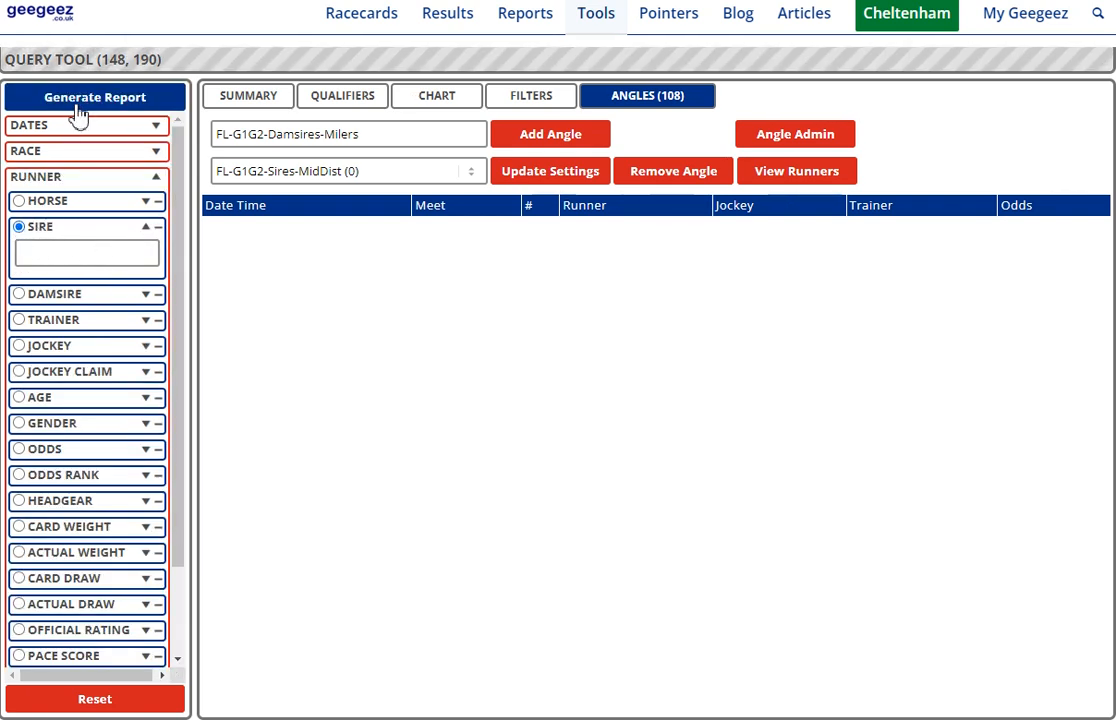
pyautogui.click(255, 100)
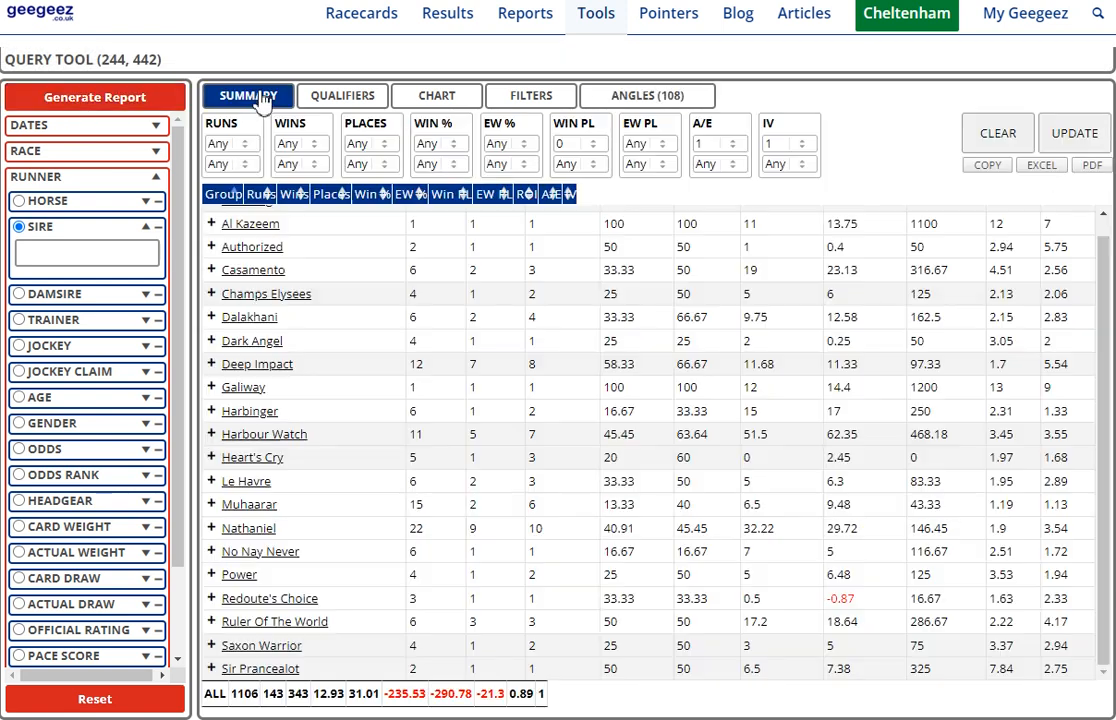
pyautogui.scroll(1, 368, 472)
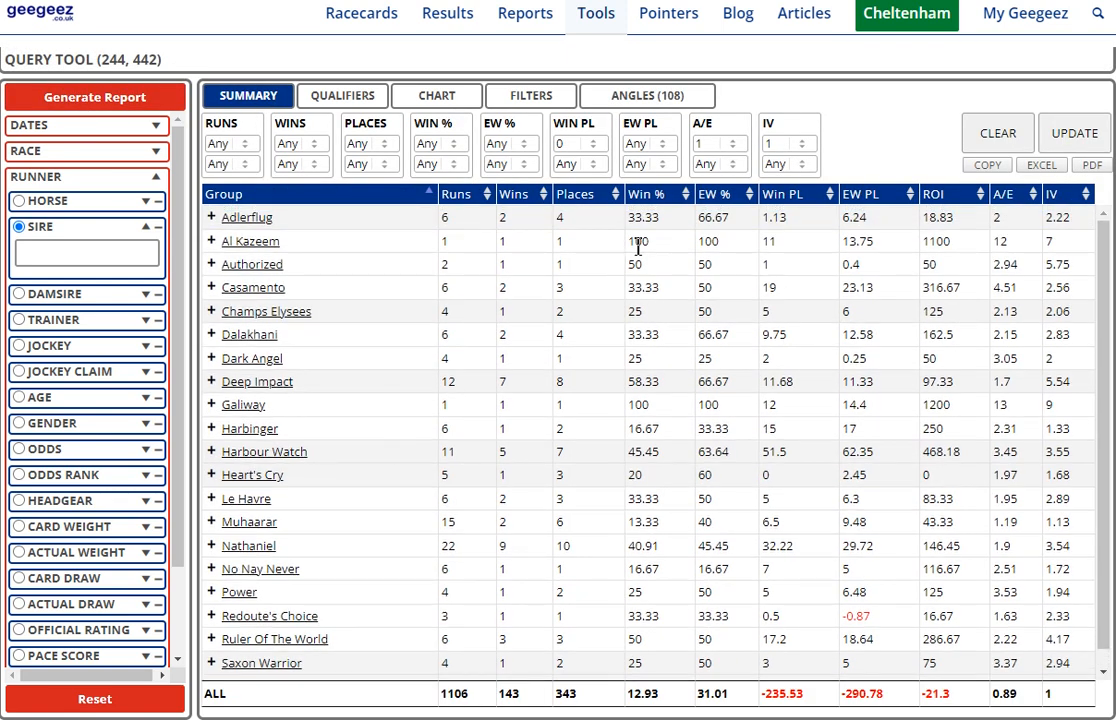
pyautogui.click(1001, 144)
pyautogui.click(1070, 152)
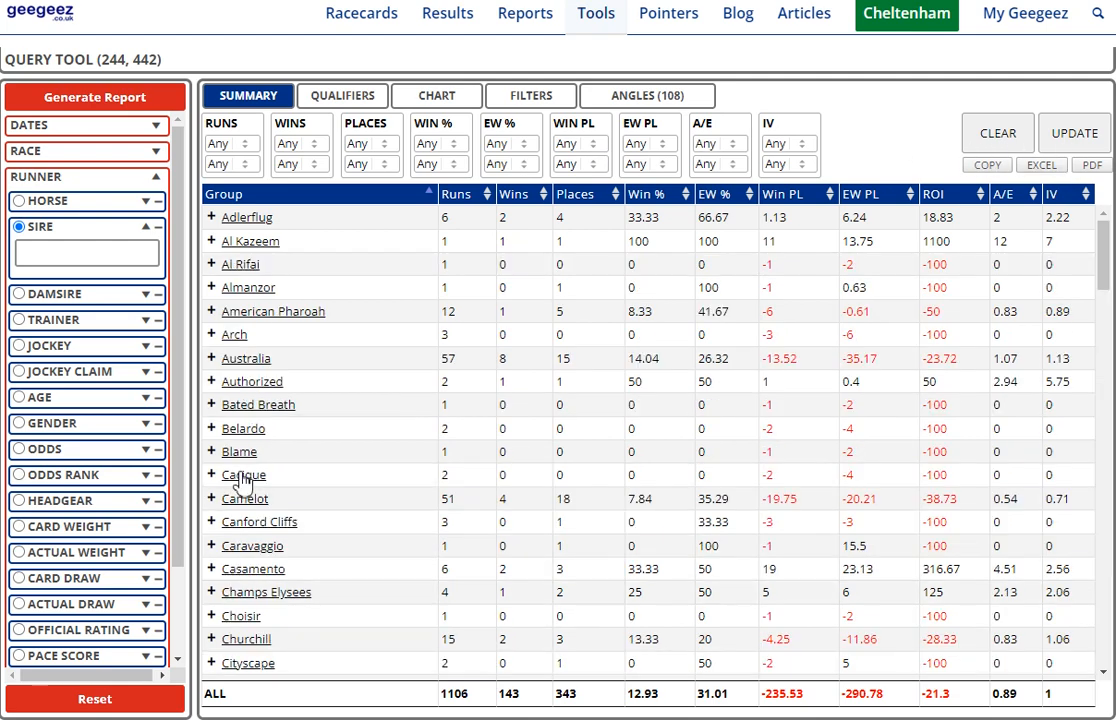
# Find Sea The Stars in the full sire summary and add it to the sire filter
pyautogui.scroll(-10, 334, 475)
pyautogui.scroll(-10, 334, 480)
pyautogui.scroll(-6, 336, 479)
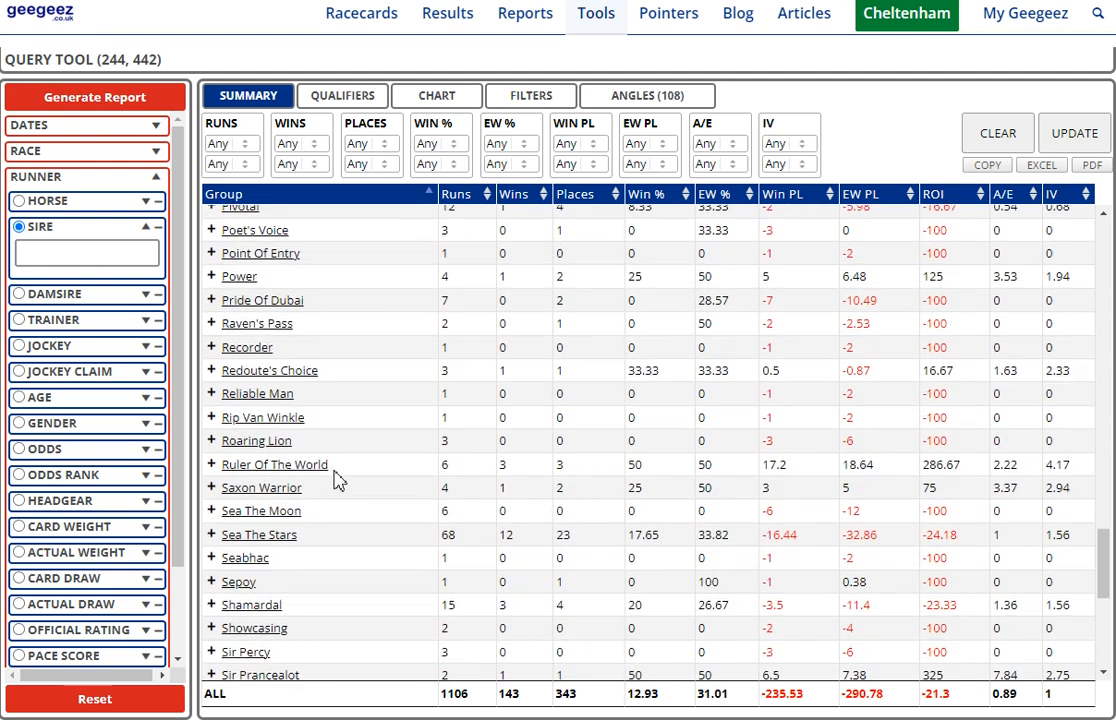
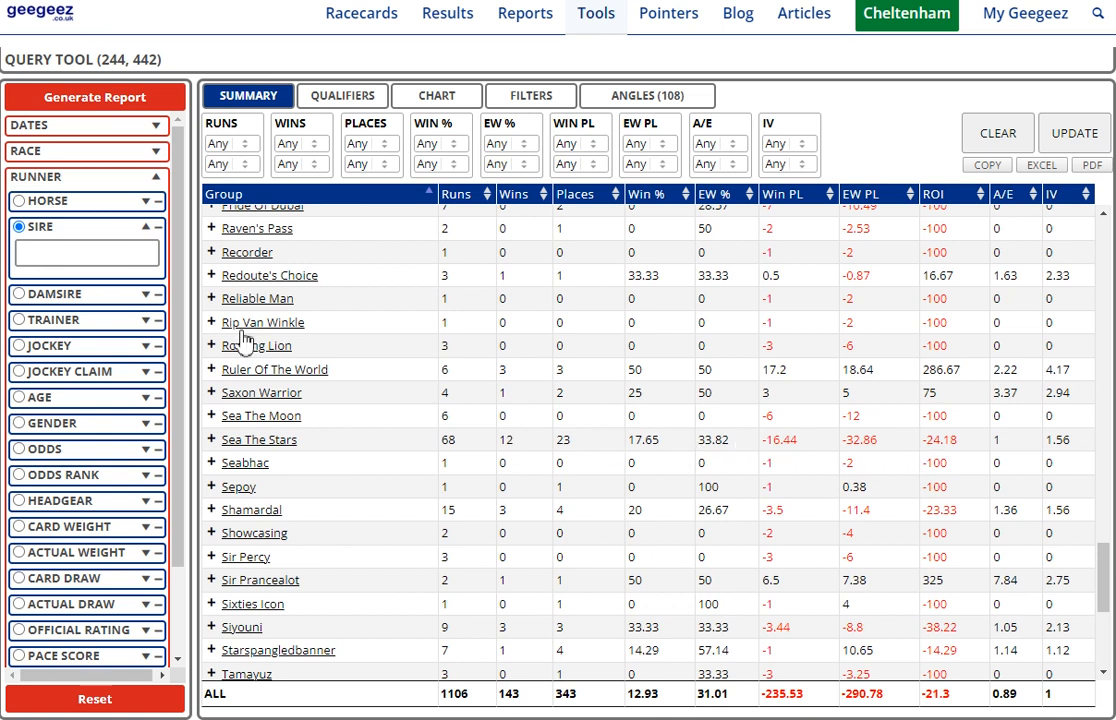
pyautogui.scroll(-1, 178, 212)
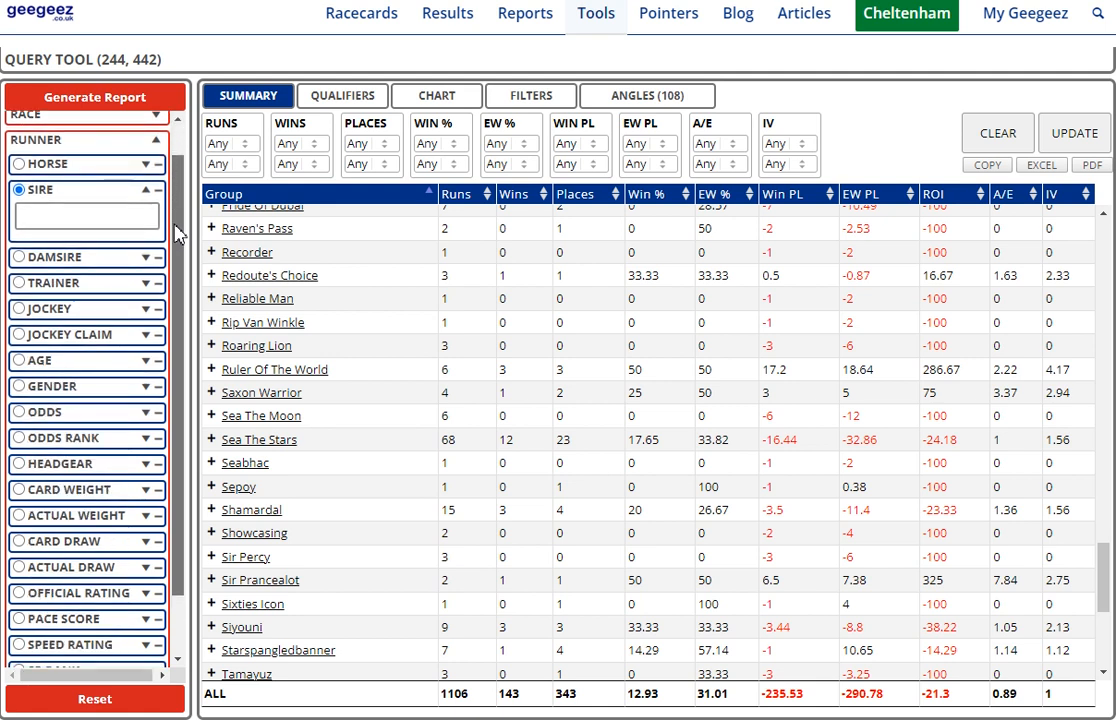
pyautogui.click(211, 439)
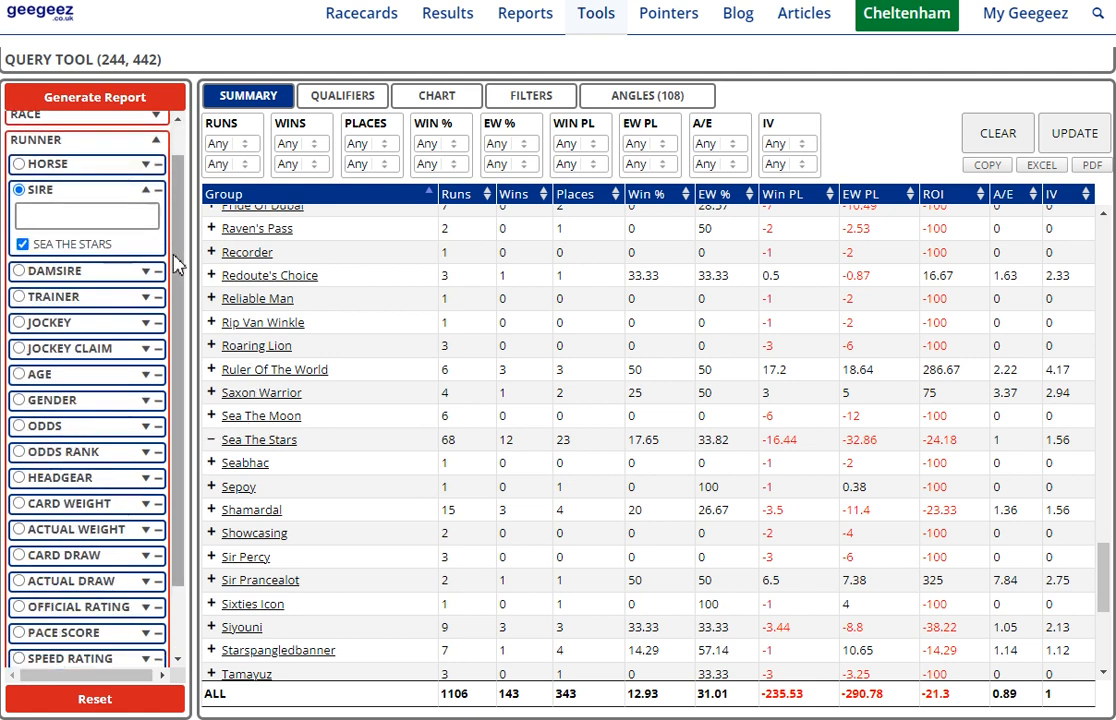
pyautogui.scroll(-2, 177, 312)
pyautogui.scroll(3, 175, 313)
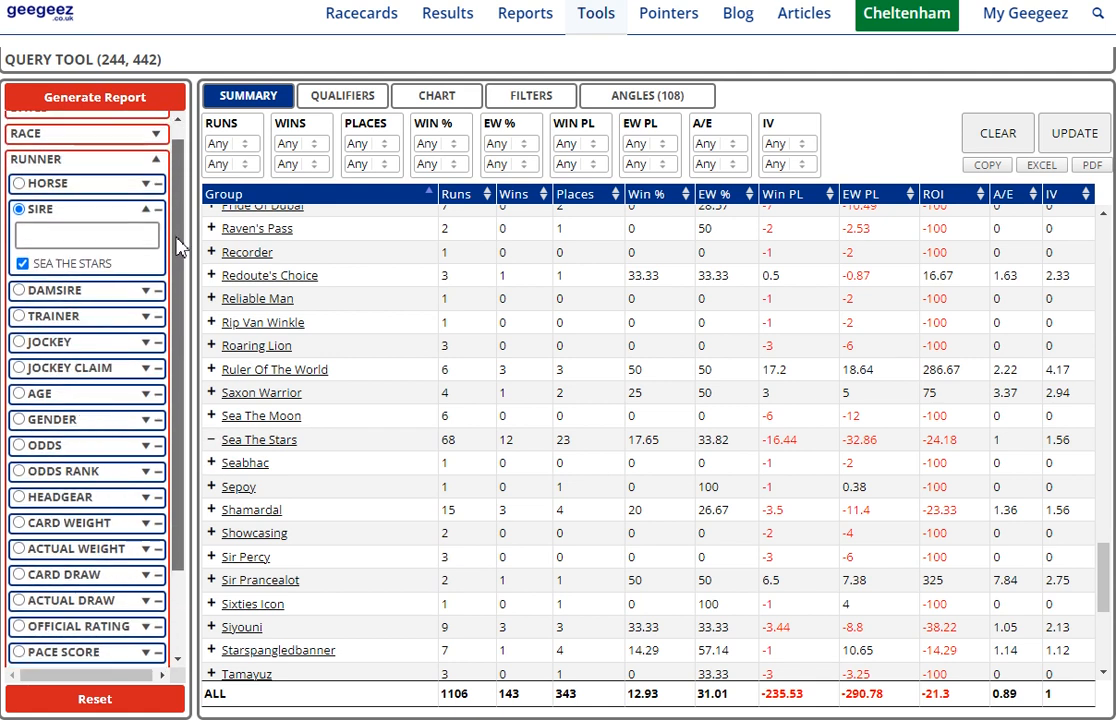
# Change the race distance range to run from 7f to 1m 1f
pyautogui.click(160, 180)
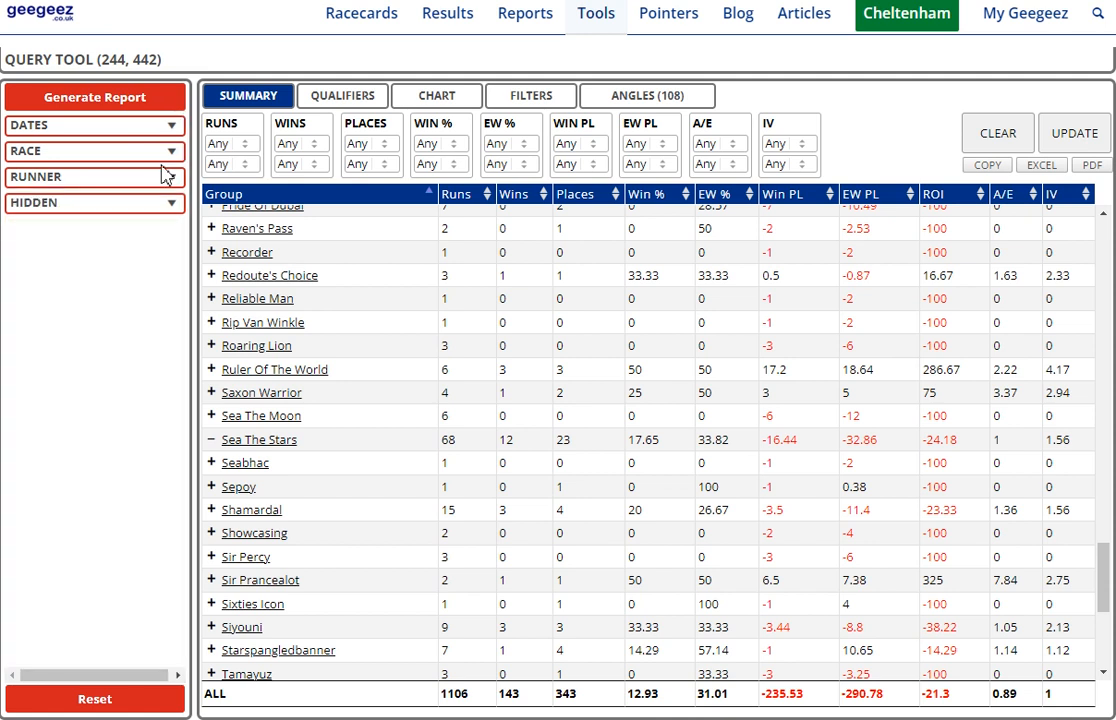
pyautogui.click(170, 152)
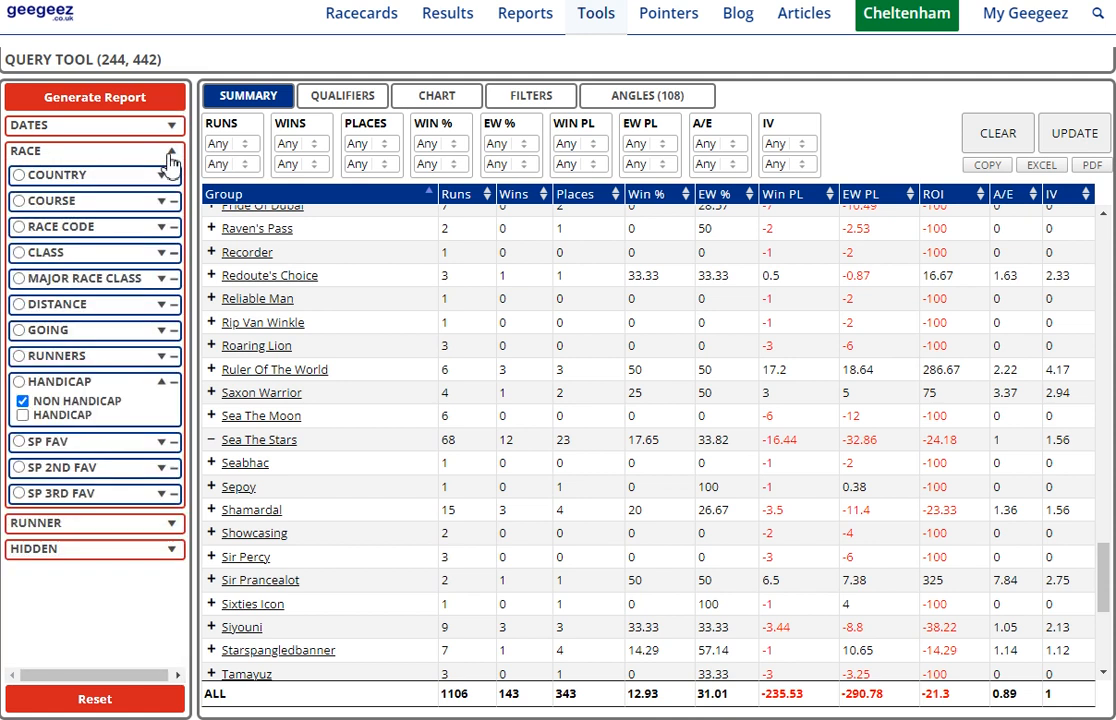
pyautogui.click(160, 305)
pyautogui.click(143, 342)
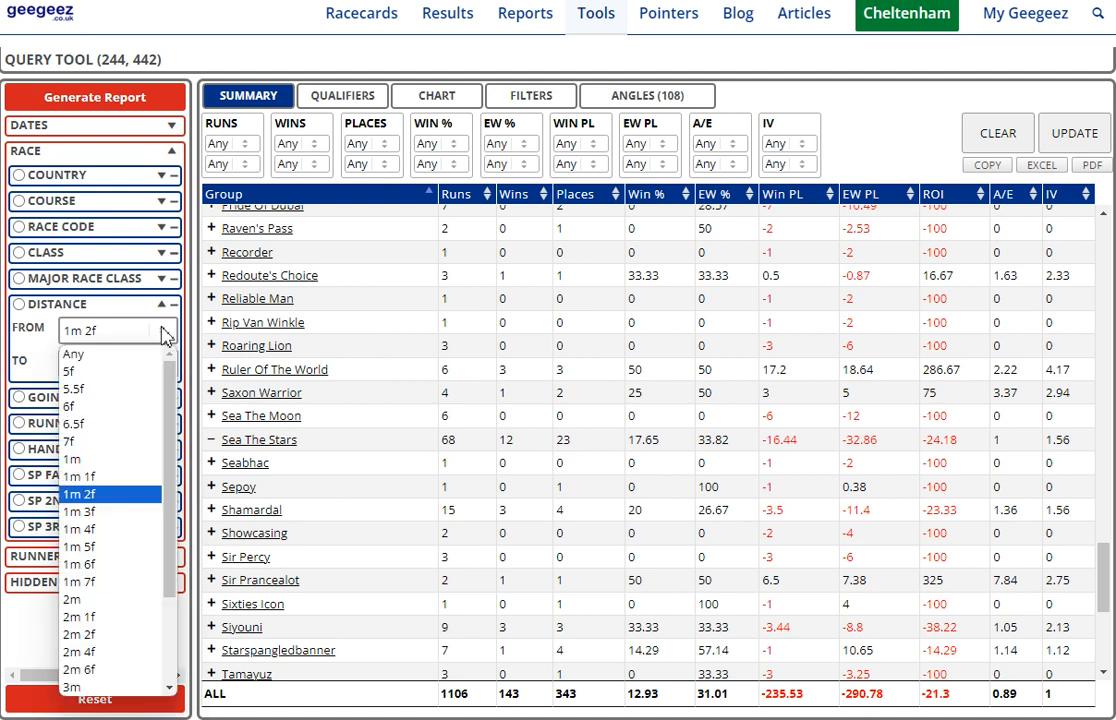
pyautogui.click(88, 400)
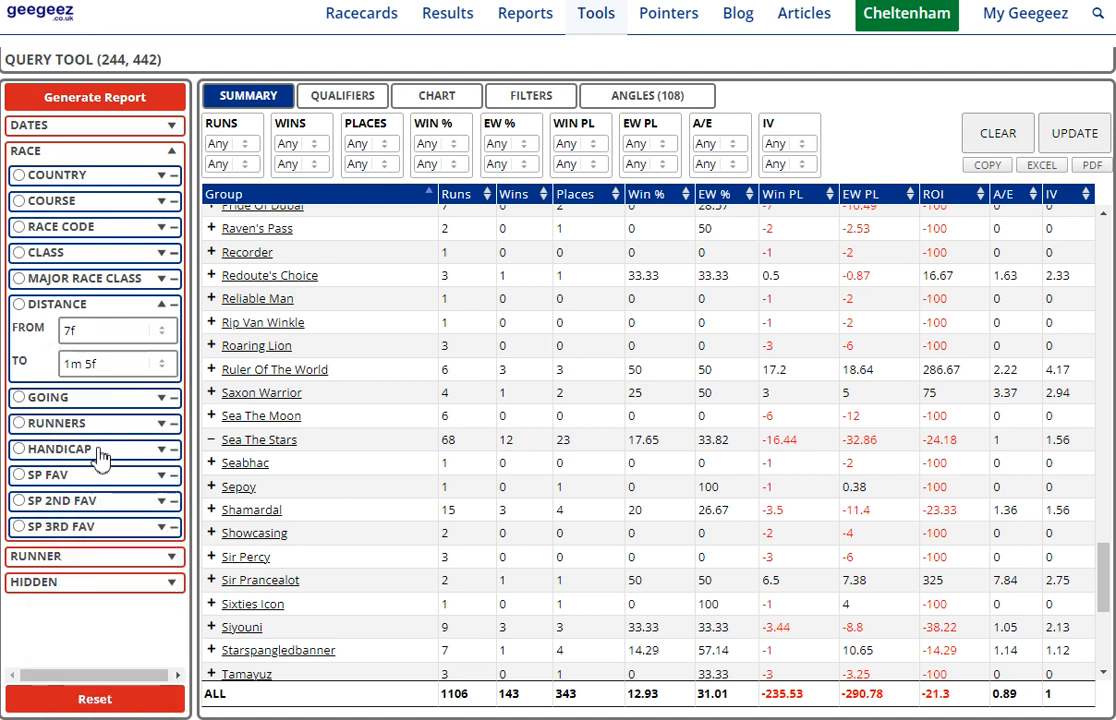
pyautogui.click(165, 366)
pyautogui.click(100, 448)
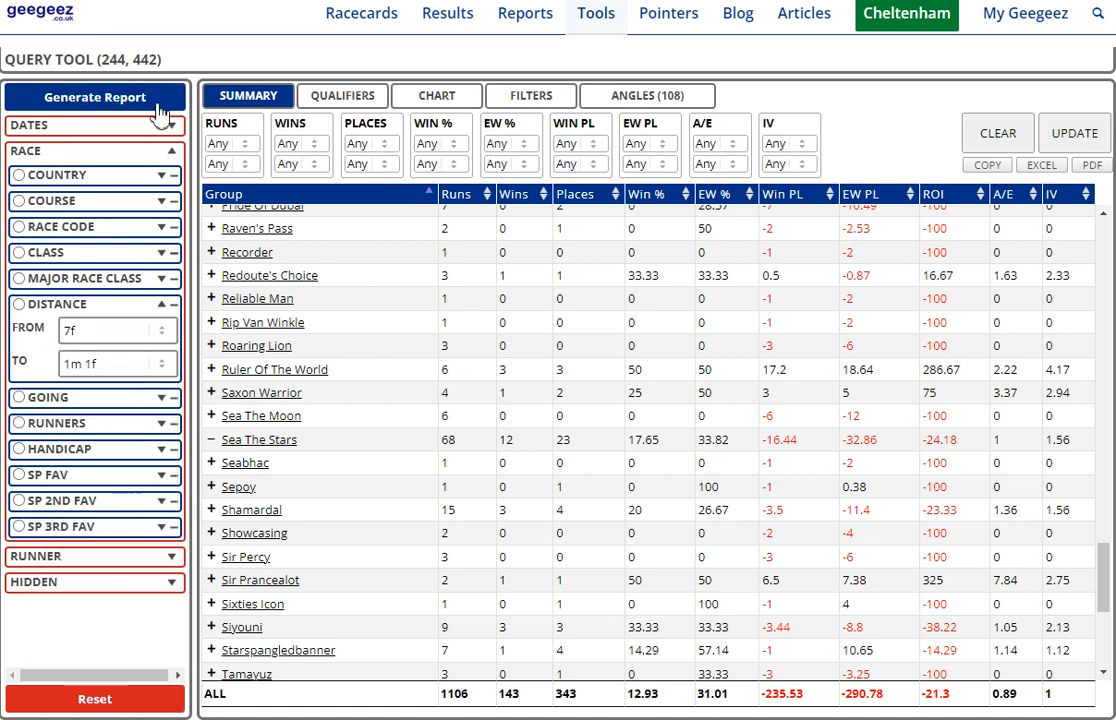
# Generate the Sea The Stars report for the current distances, and again with the distance range set from 1m 6f to 2m 2f
pyautogui.click(160, 108)
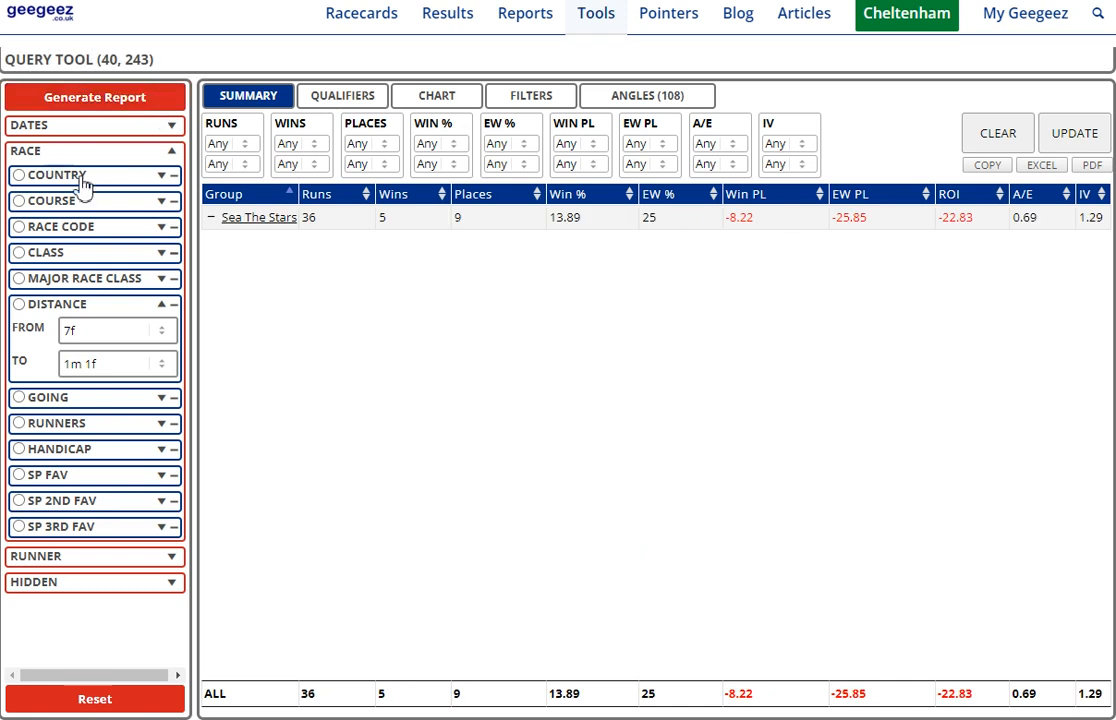
pyautogui.click(160, 335)
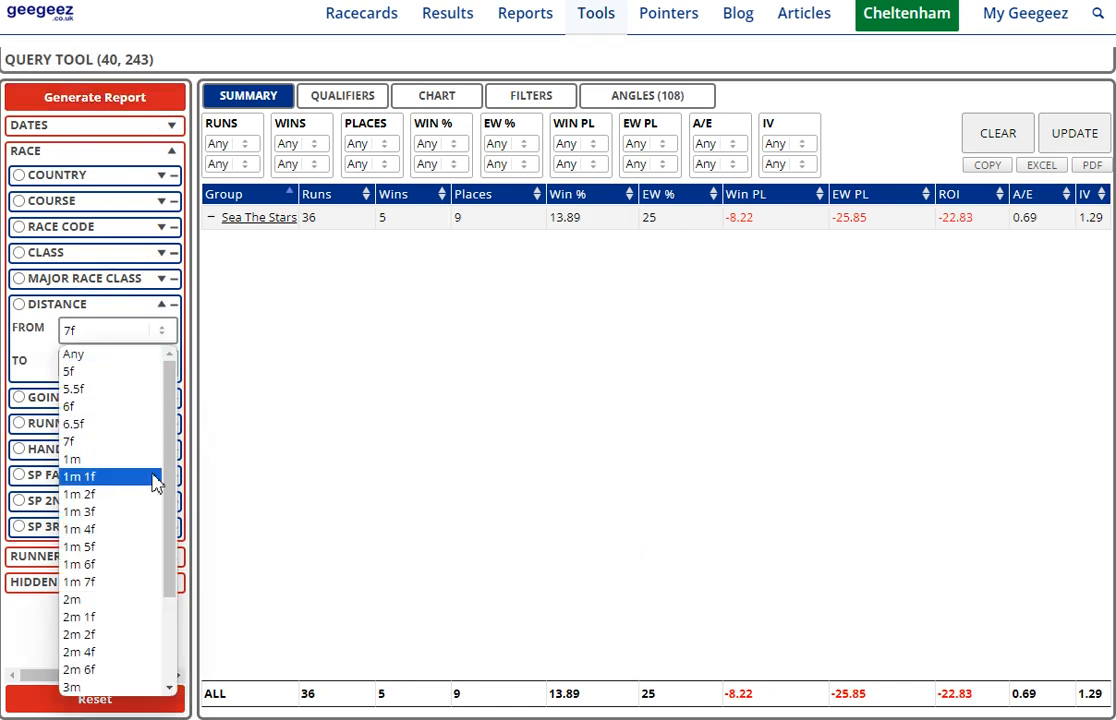
pyautogui.click(144, 565)
pyautogui.click(157, 366)
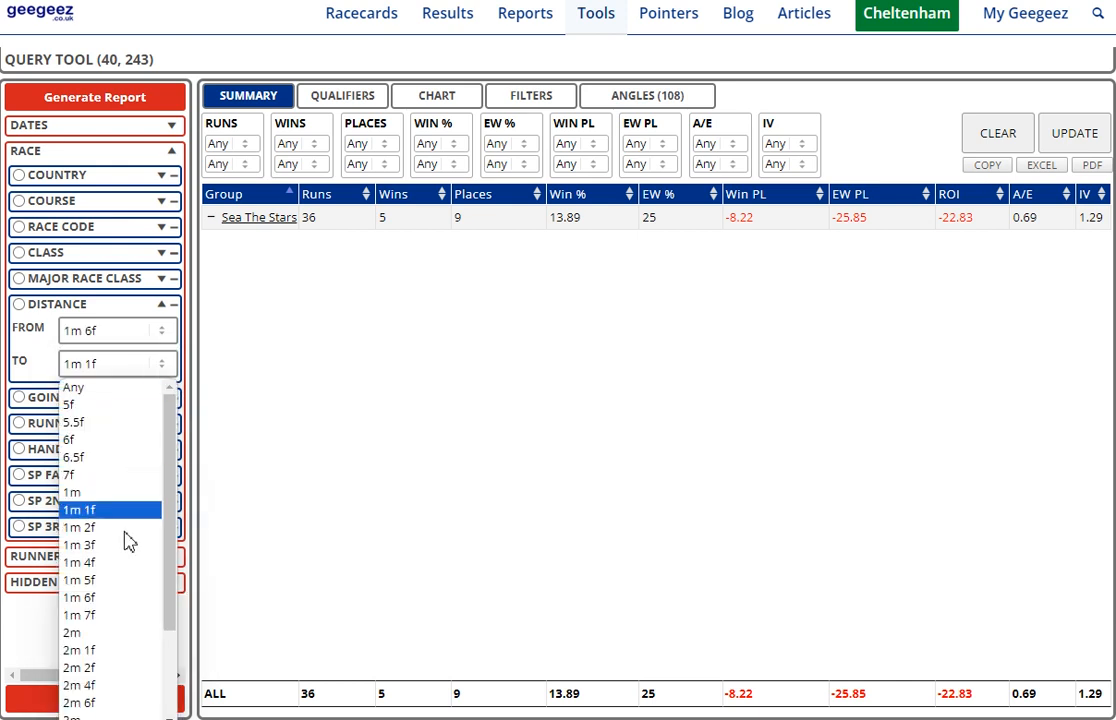
pyautogui.click(125, 668)
pyautogui.click(127, 113)
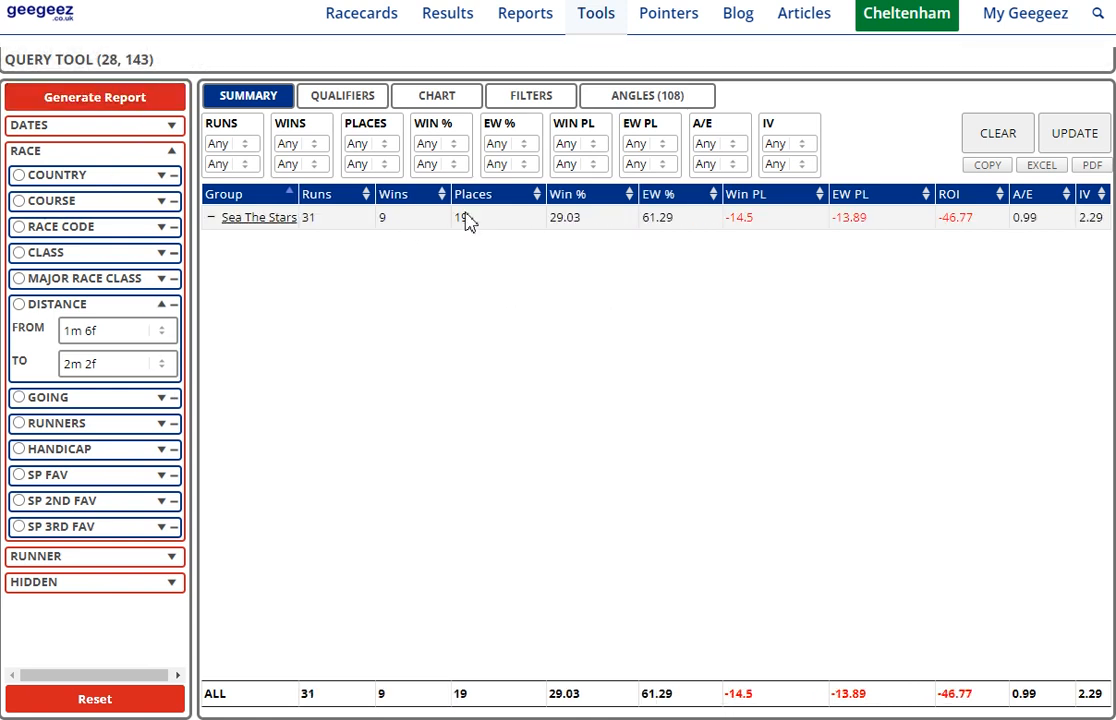
# Remove Sea The Stars from the sire filter and try to load the saved angle FL-G1G2-Sires-MidDist, checking its report and filters
pyautogui.click(211, 217)
pyautogui.click(610, 98)
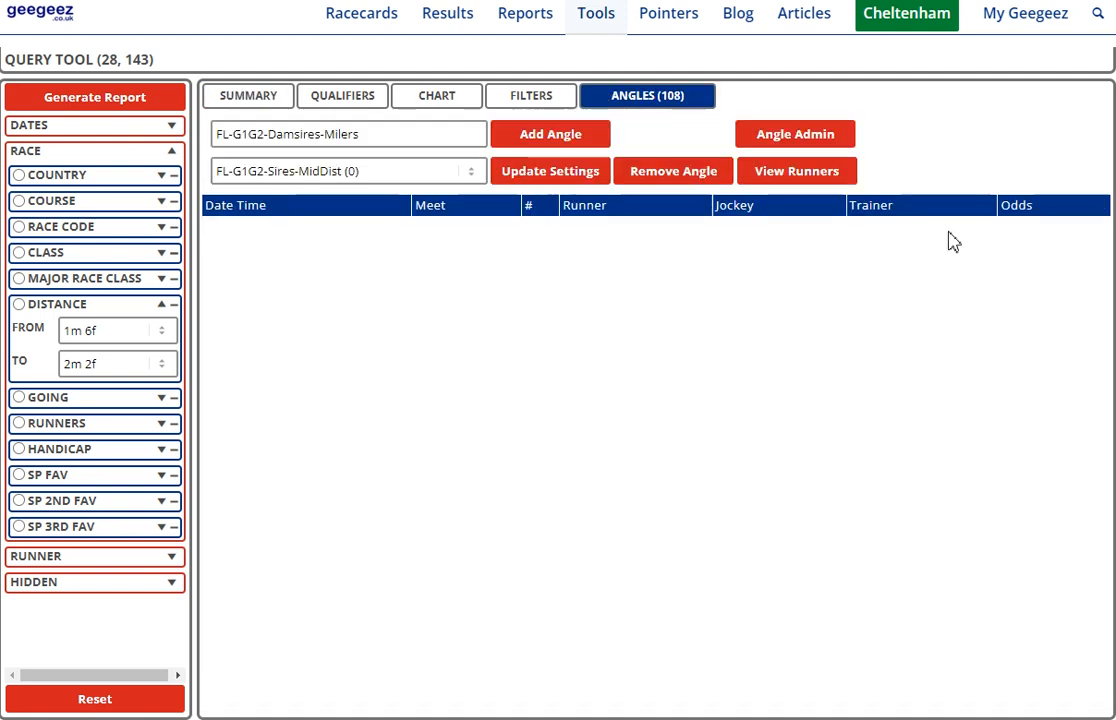
pyautogui.click(474, 171)
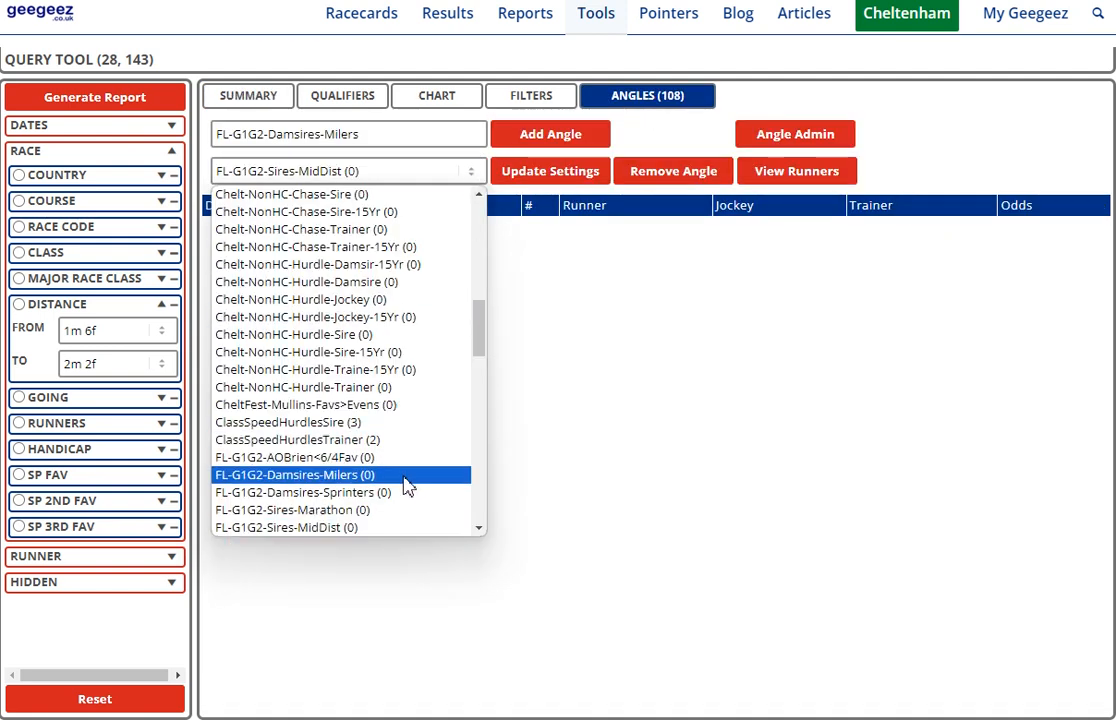
pyautogui.scroll(-3, 410, 485)
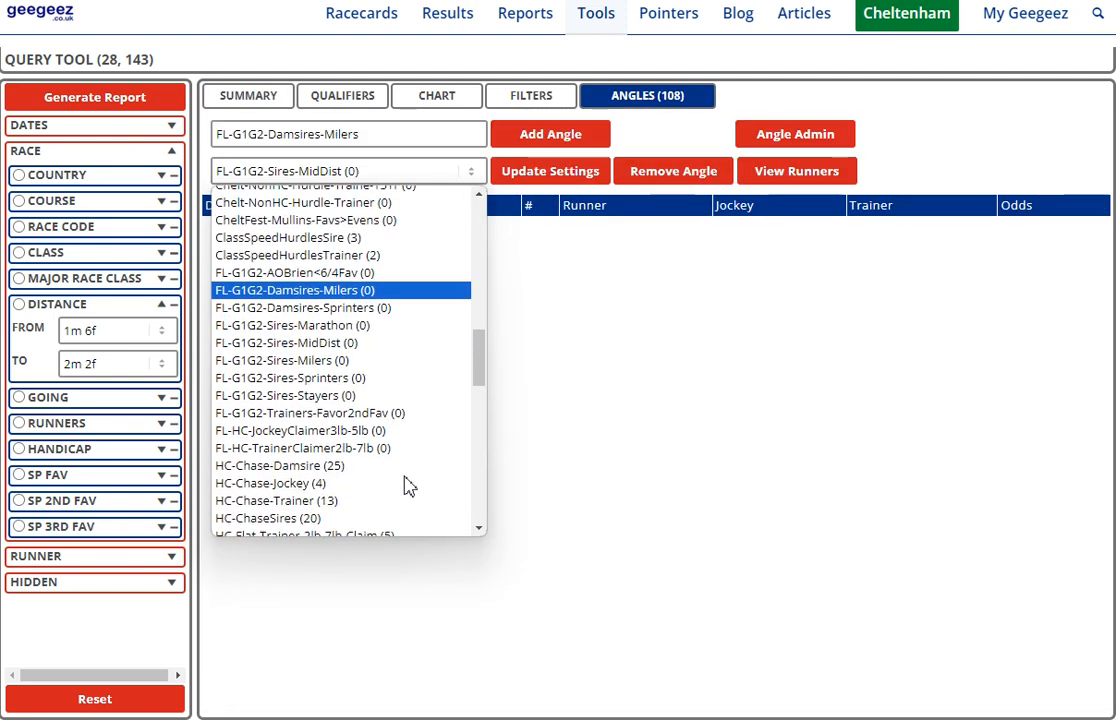
pyautogui.click(405, 345)
pyautogui.click(117, 106)
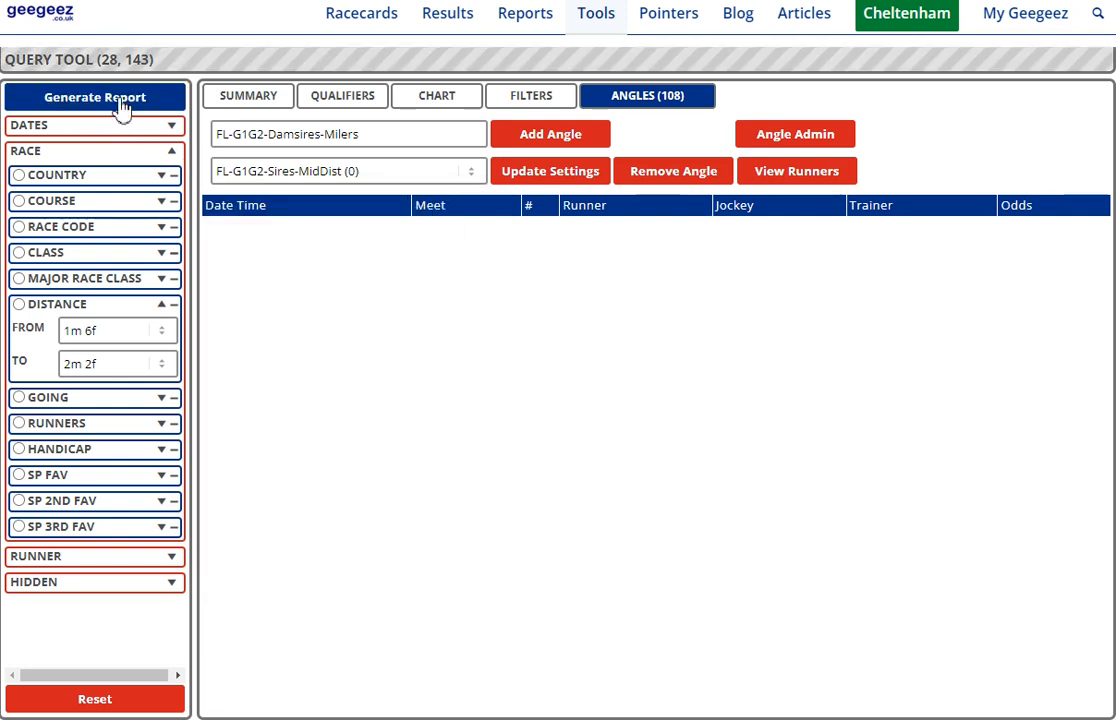
pyautogui.click(527, 100)
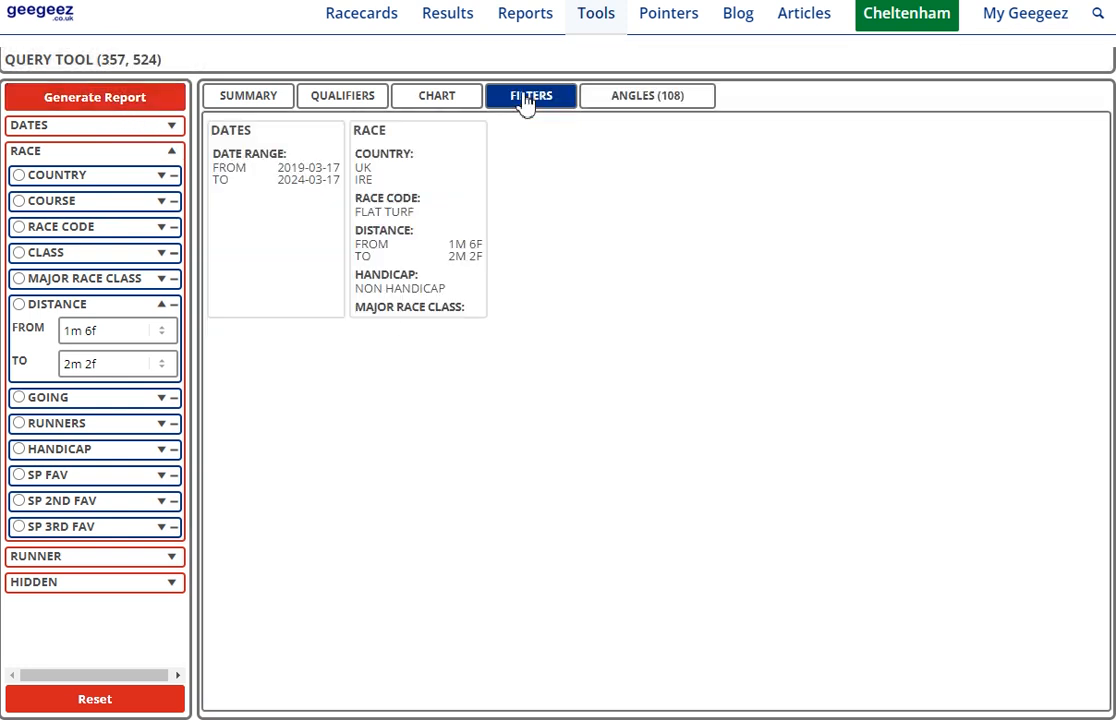
pyautogui.click(141, 108)
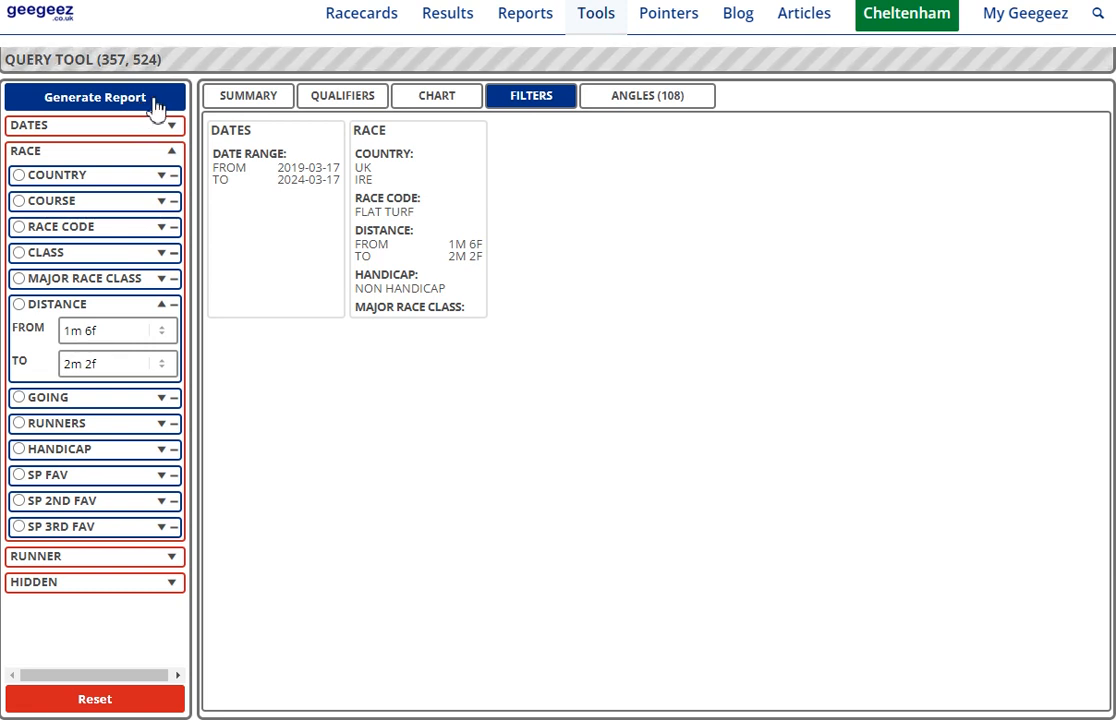
pyautogui.click(235, 98)
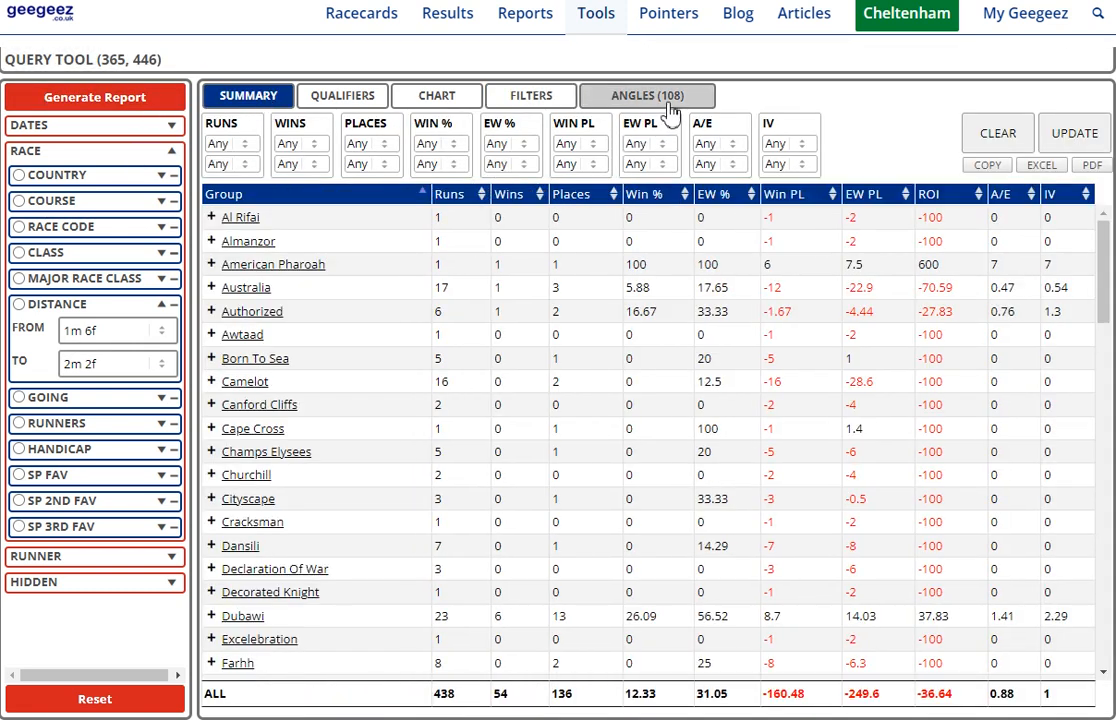
pyautogui.click(516, 104)
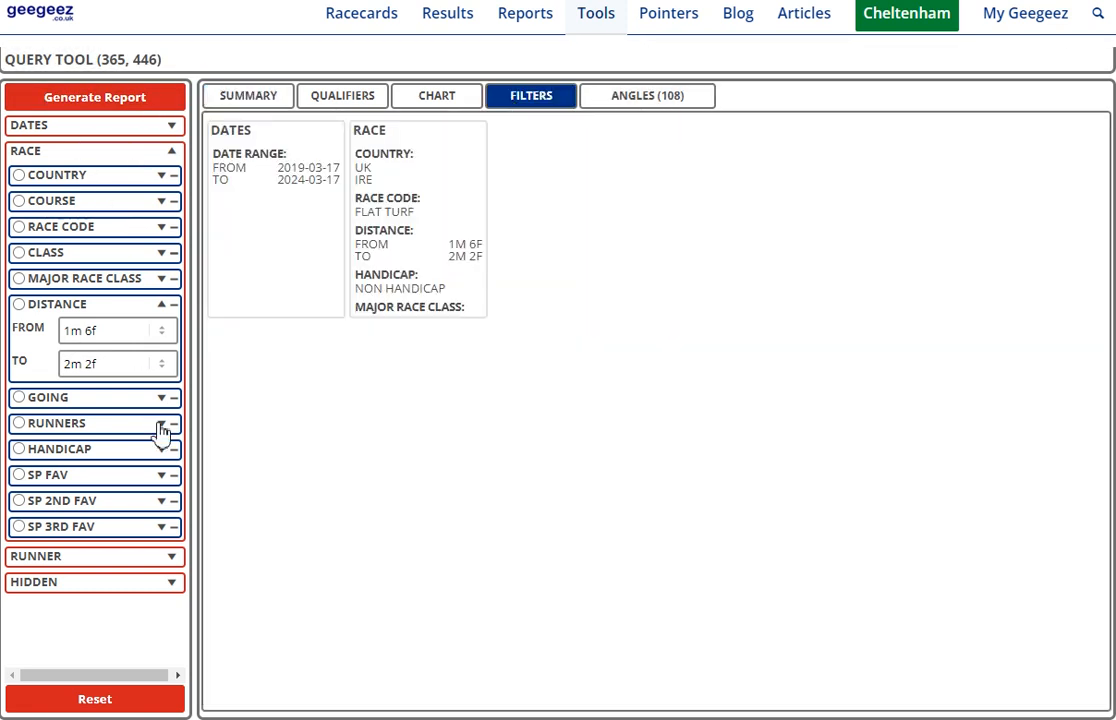
# Reset all filters, load the saved angle FL-G1G2-Sires-Milers, generate its report and review the applied filters
pyautogui.click(138, 702)
pyautogui.click(638, 105)
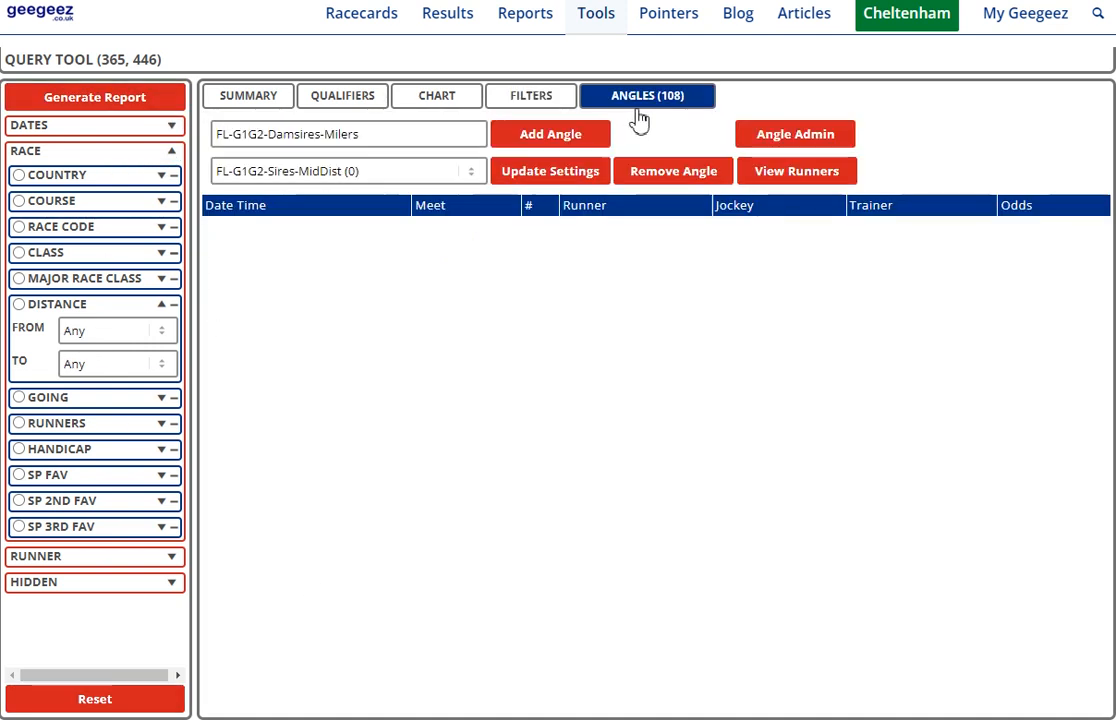
pyautogui.click(474, 175)
pyautogui.scroll(-3, 397, 522)
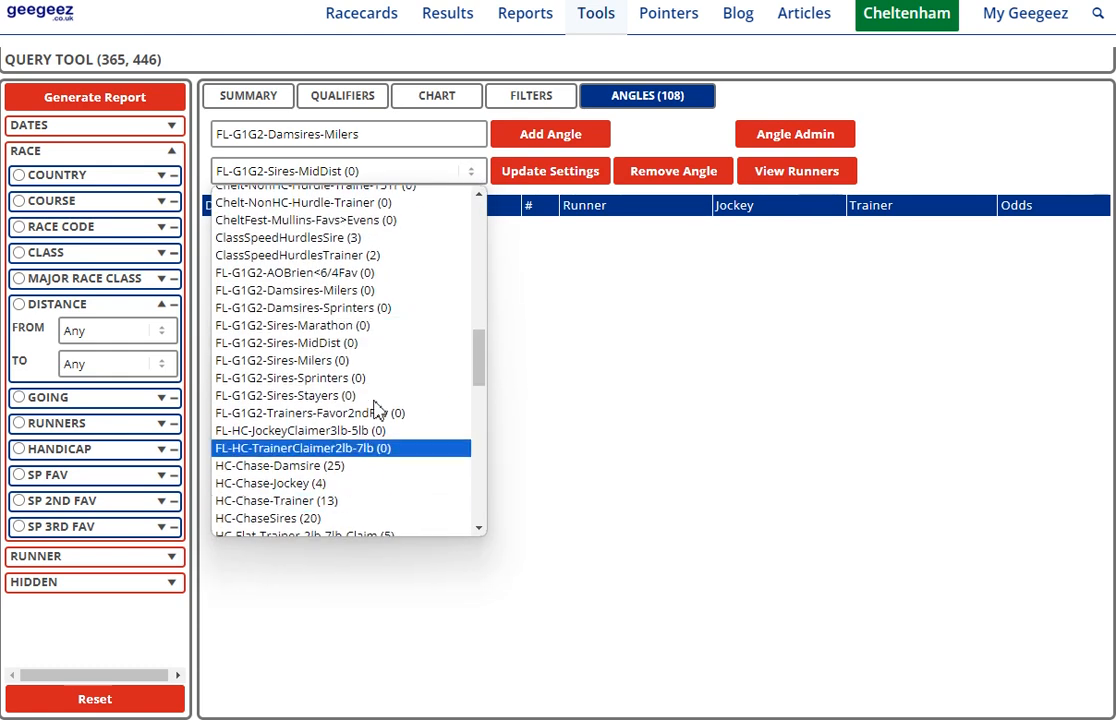
pyautogui.click(355, 362)
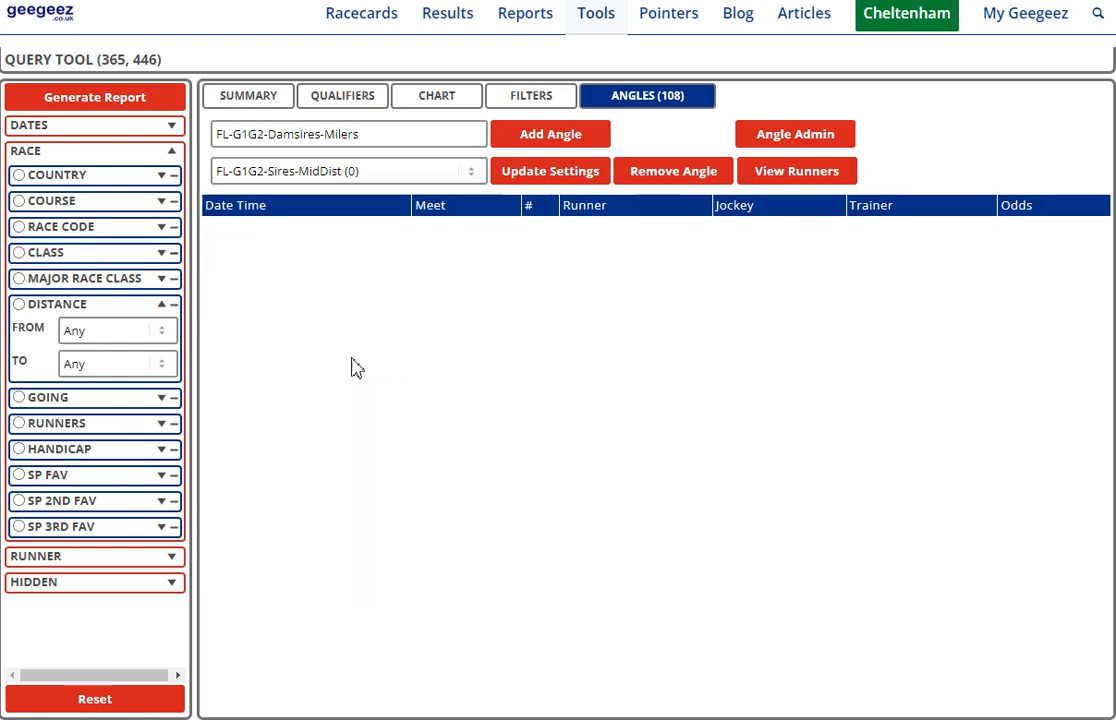
pyautogui.click(150, 104)
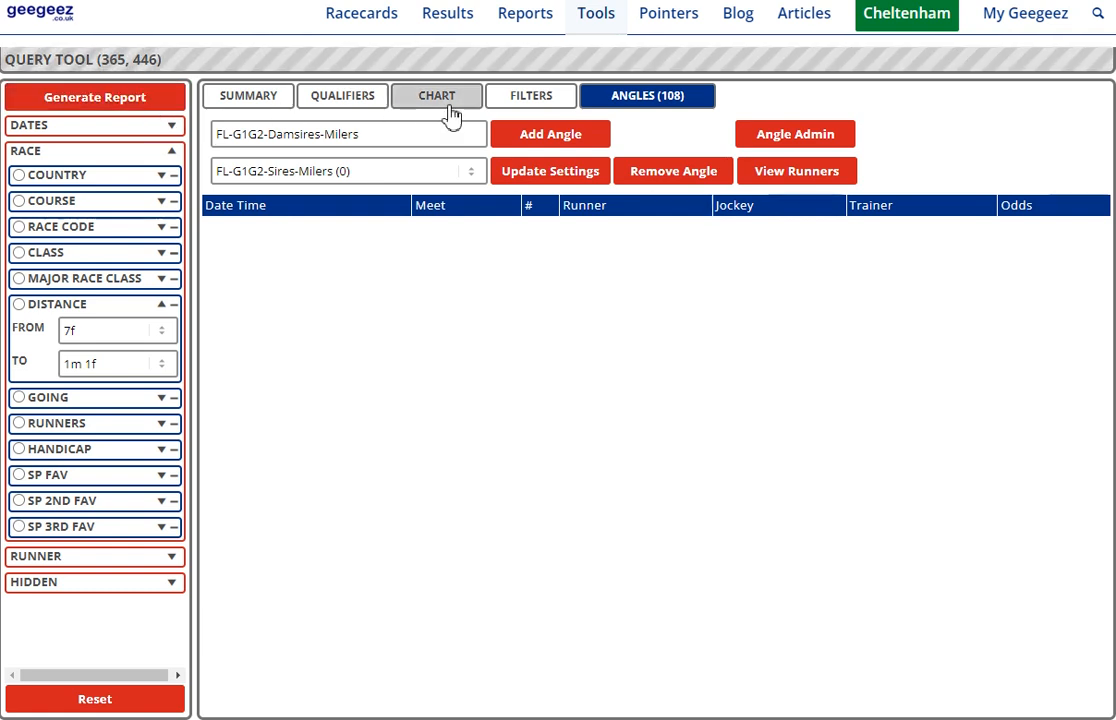
pyautogui.click(530, 100)
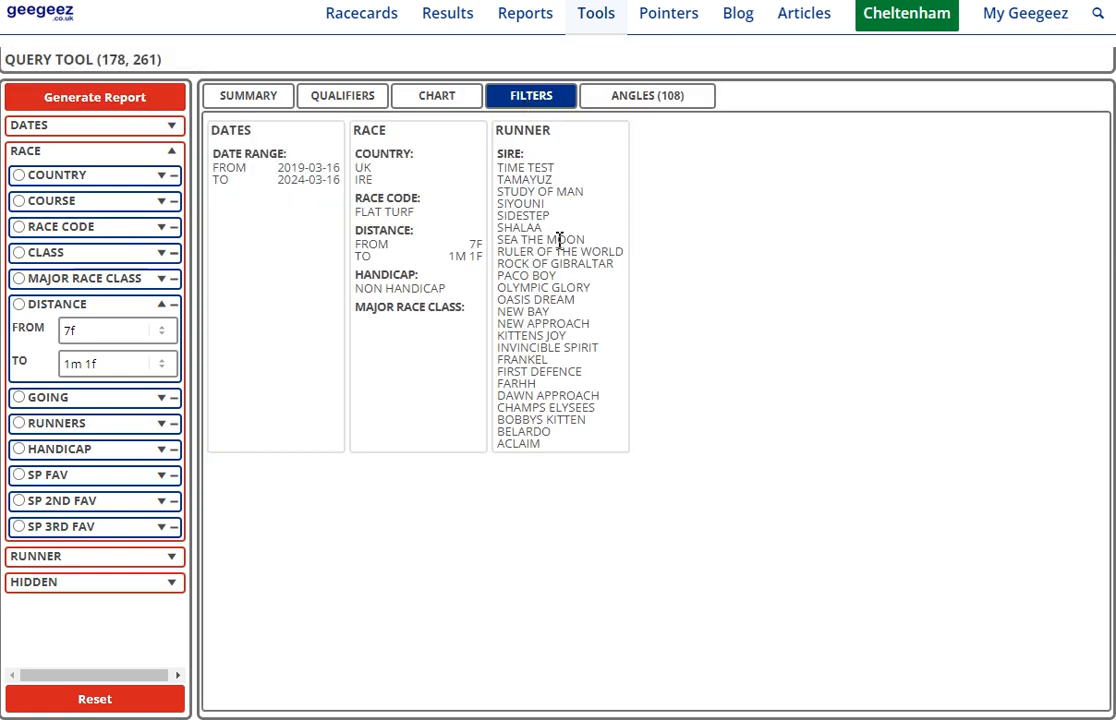
pyautogui.moveTo(545, 443); pyautogui.dragTo(545, 450)
pyautogui.click(577, 461)
# Load the saved angle FL-G1G2-Sires-MidDist, generate its report and review the applied filters
pyautogui.click(628, 100)
pyautogui.click(468, 173)
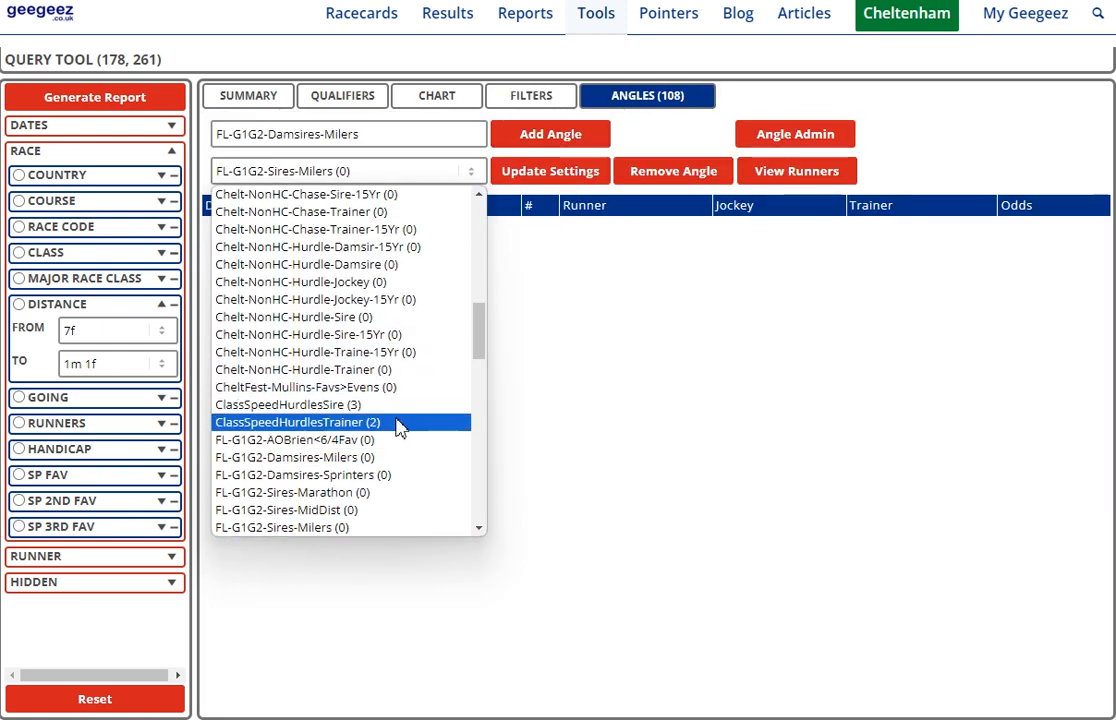
pyautogui.scroll(-1, 388, 357)
pyautogui.scroll(-3, 388, 357)
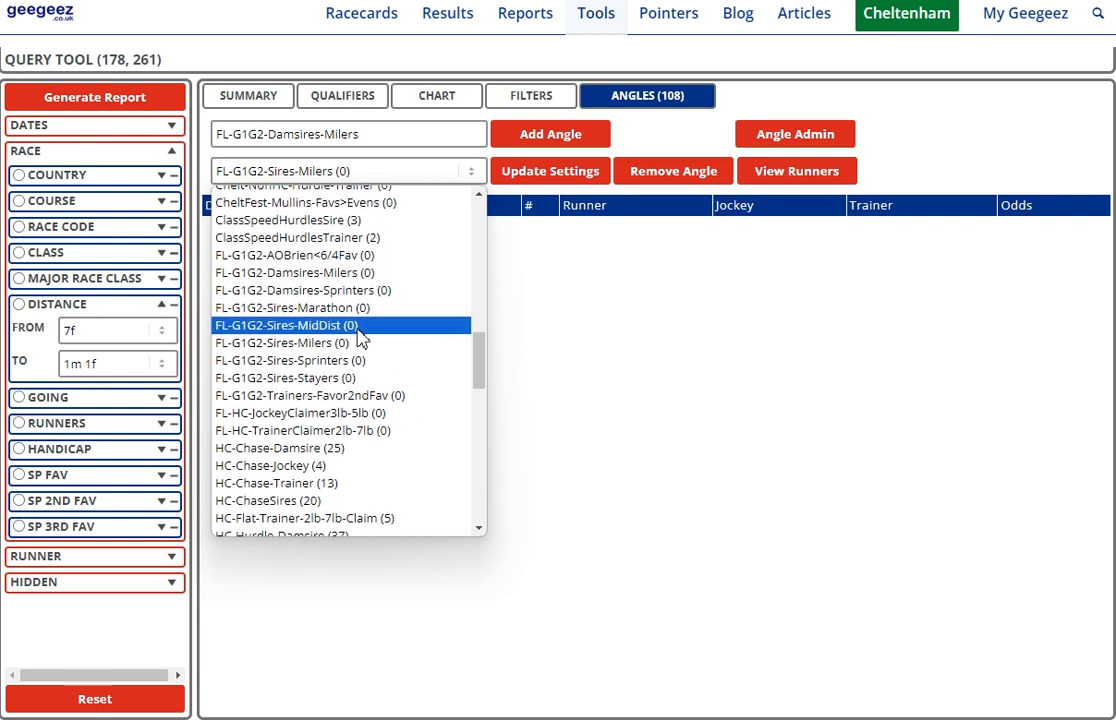
pyautogui.click(352, 323)
pyautogui.click(152, 99)
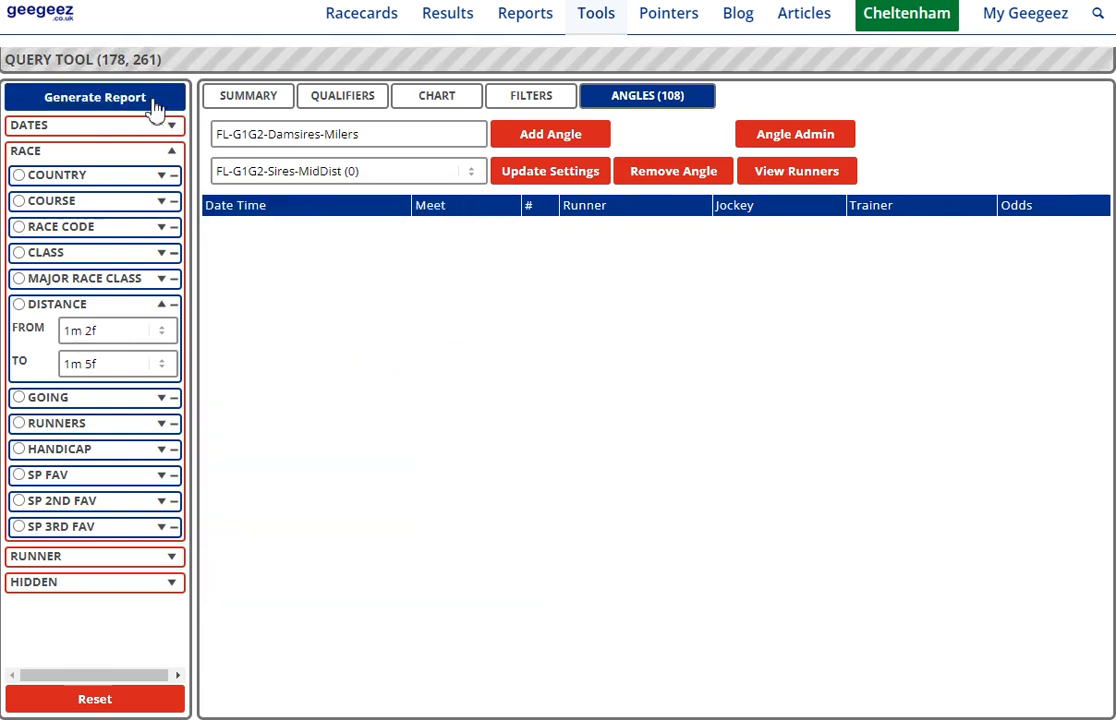
pyautogui.click(512, 96)
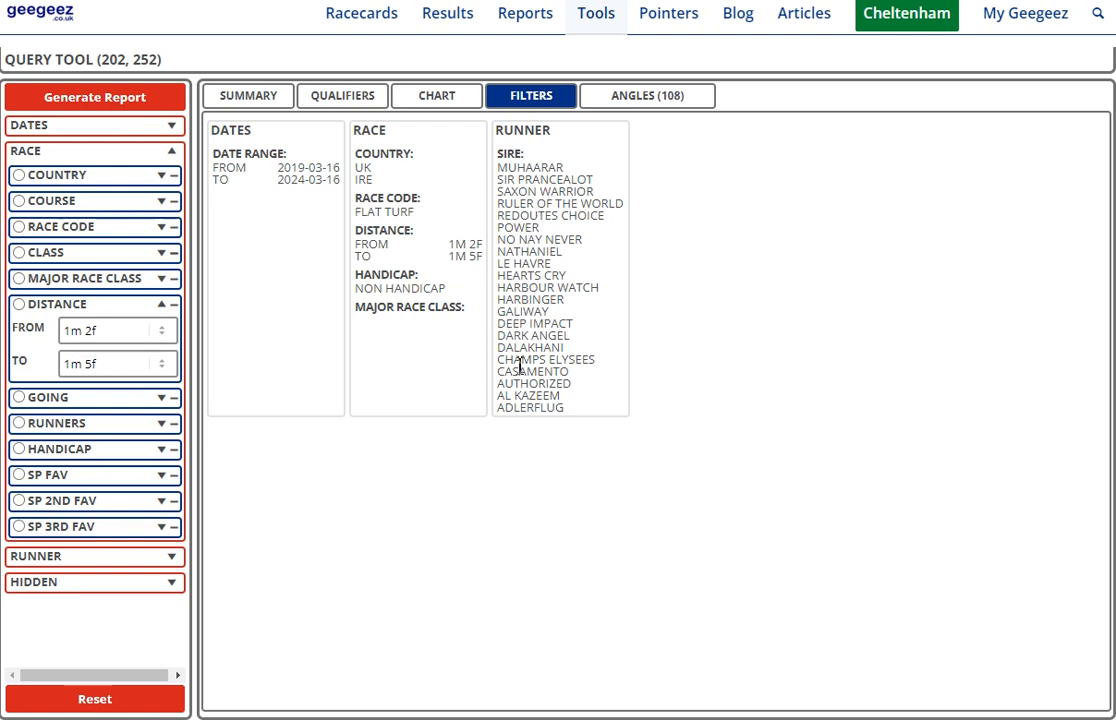
pyautogui.click(592, 96)
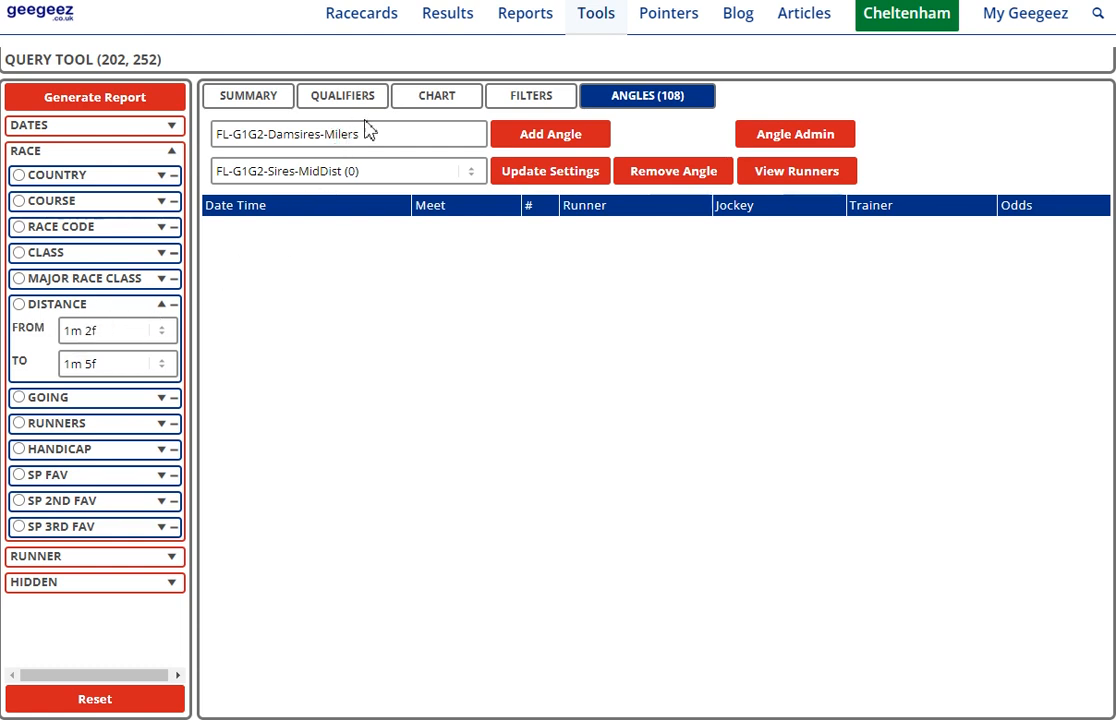
pyautogui.click(510, 96)
pyautogui.click(621, 100)
# Deselect every sire in the runner sire filter, from Muhaarar to Adlerflug
pyautogui.click(170, 557)
pyautogui.click(22, 281)
pyautogui.click(22, 295)
pyautogui.click(22, 309)
pyautogui.click(22, 323)
pyautogui.click(22, 336)
pyautogui.click(32, 351)
pyautogui.click(35, 364)
pyautogui.click(38, 378)
pyautogui.click(40, 393)
pyautogui.scroll(-3, 45, 330)
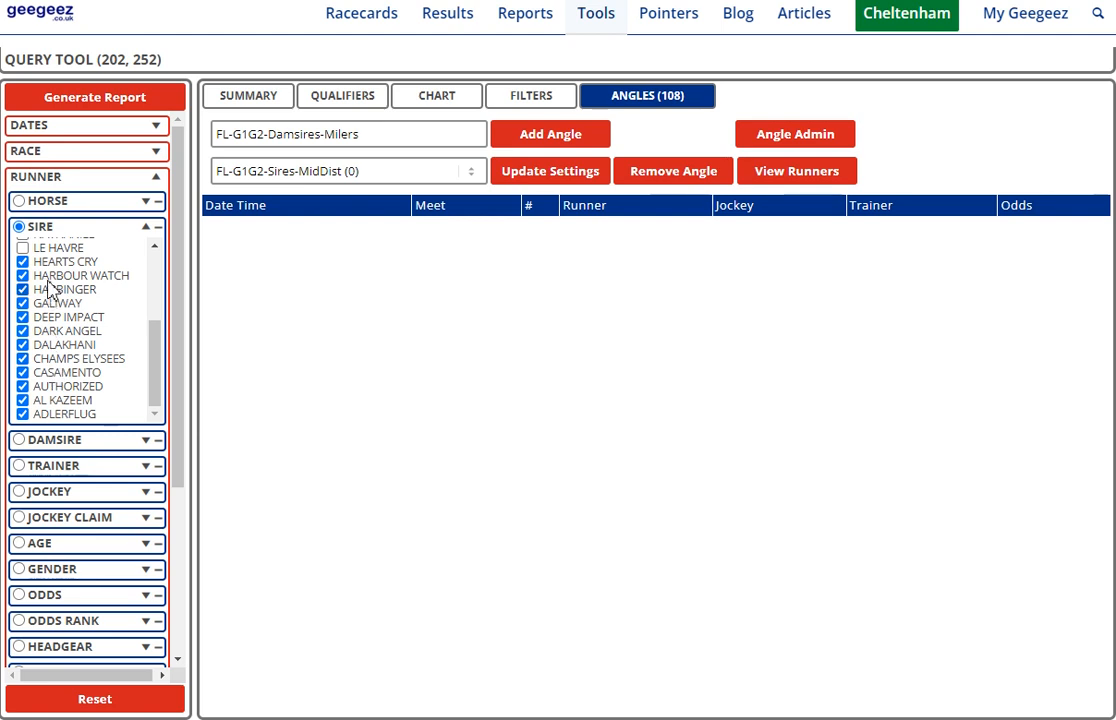
pyautogui.click(50, 274)
pyautogui.click(47, 262)
pyautogui.click(48, 289)
pyautogui.click(50, 303)
pyautogui.click(54, 317)
pyautogui.click(56, 332)
pyautogui.click(60, 345)
pyautogui.click(63, 359)
pyautogui.click(66, 372)
pyautogui.click(68, 386)
pyautogui.click(70, 400)
pyautogui.scroll(-2, 75, 390)
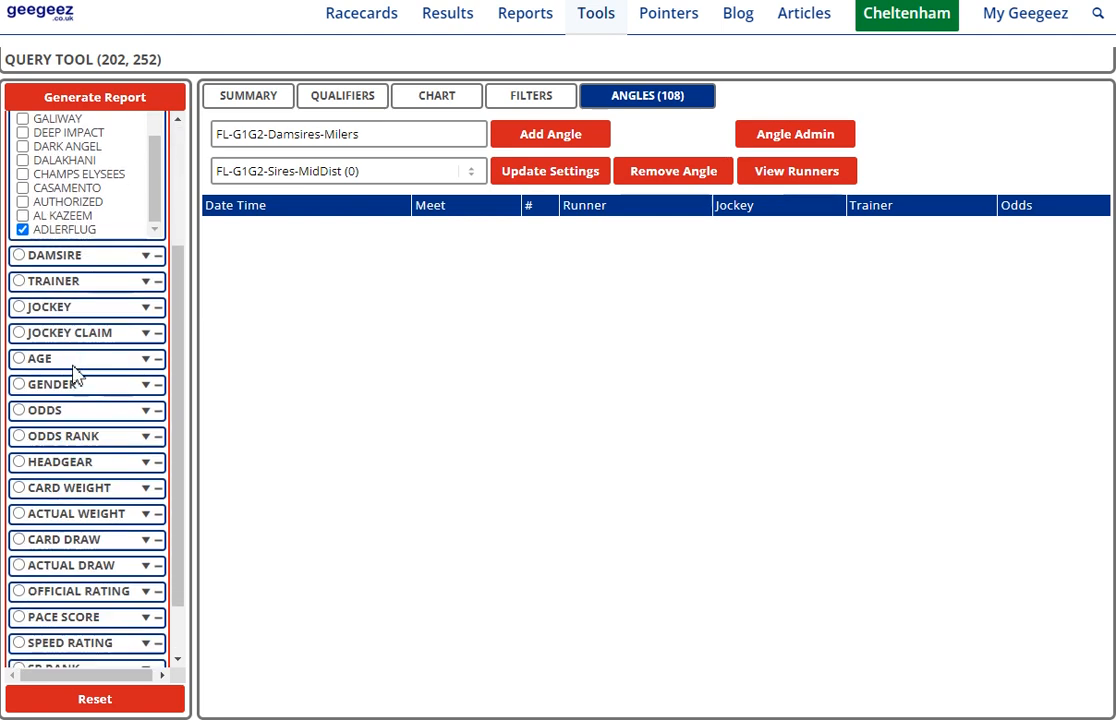
pyautogui.click(66, 229)
pyautogui.scroll(2, 179, 229)
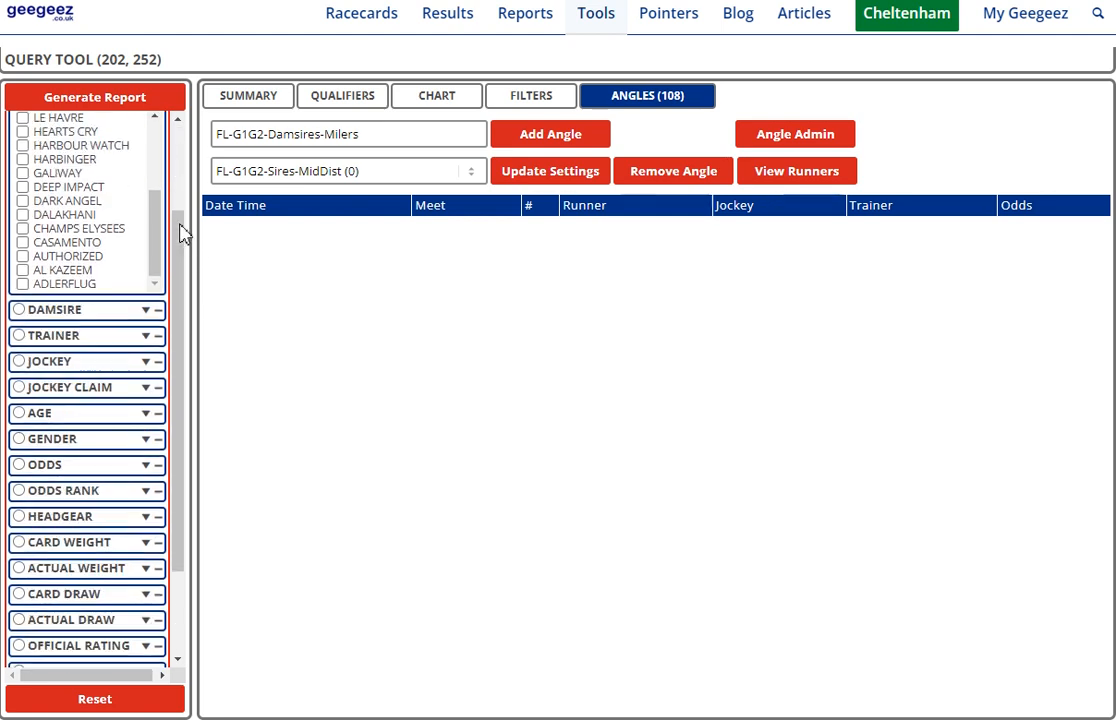
pyautogui.scroll(3, 160, 260)
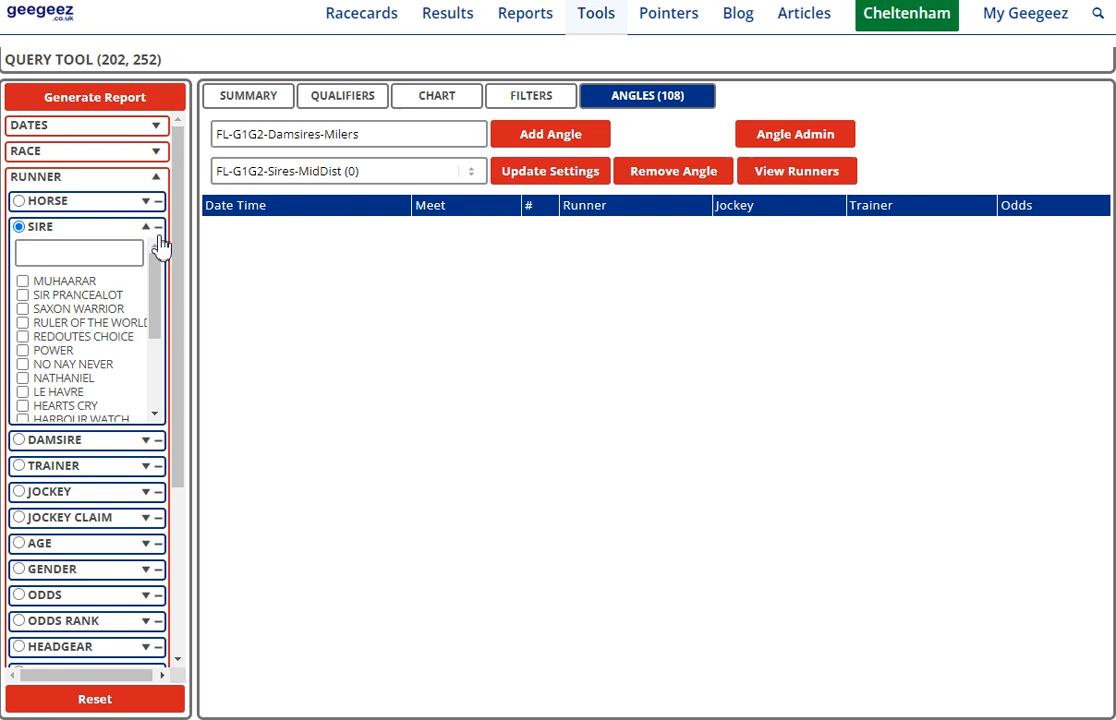
pyautogui.click(146, 227)
# Generate the summary report grouped by damsire, and check the filters applied to it
pyautogui.click(19, 252)
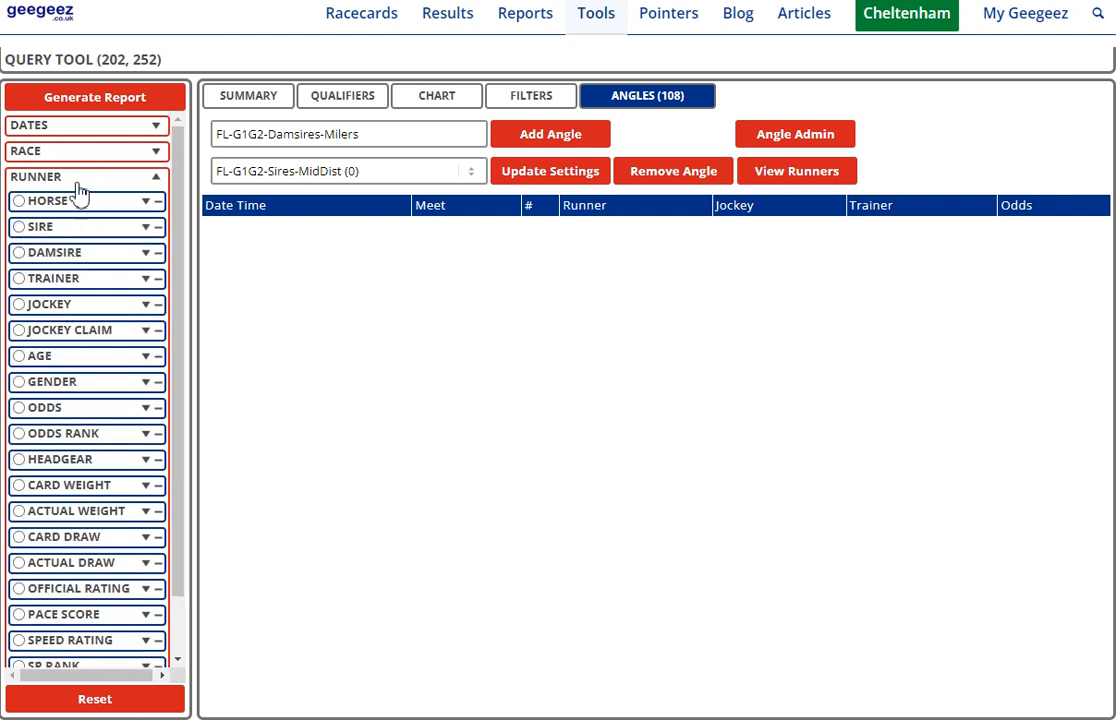
pyautogui.click(88, 97)
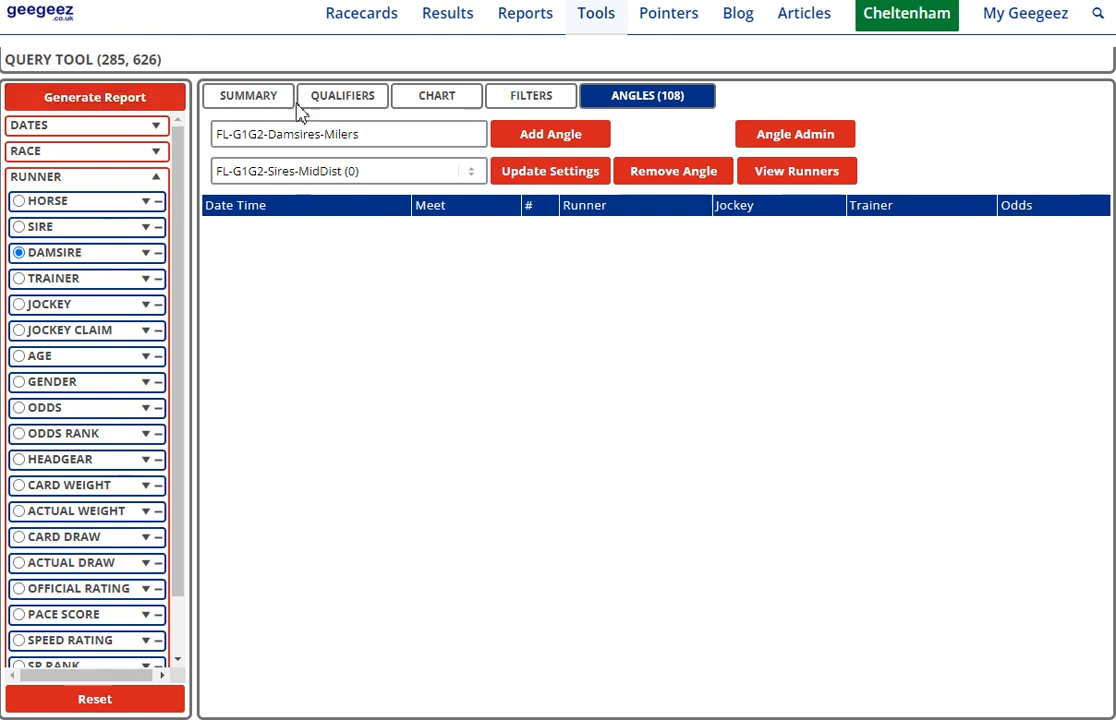
pyautogui.click(248, 96)
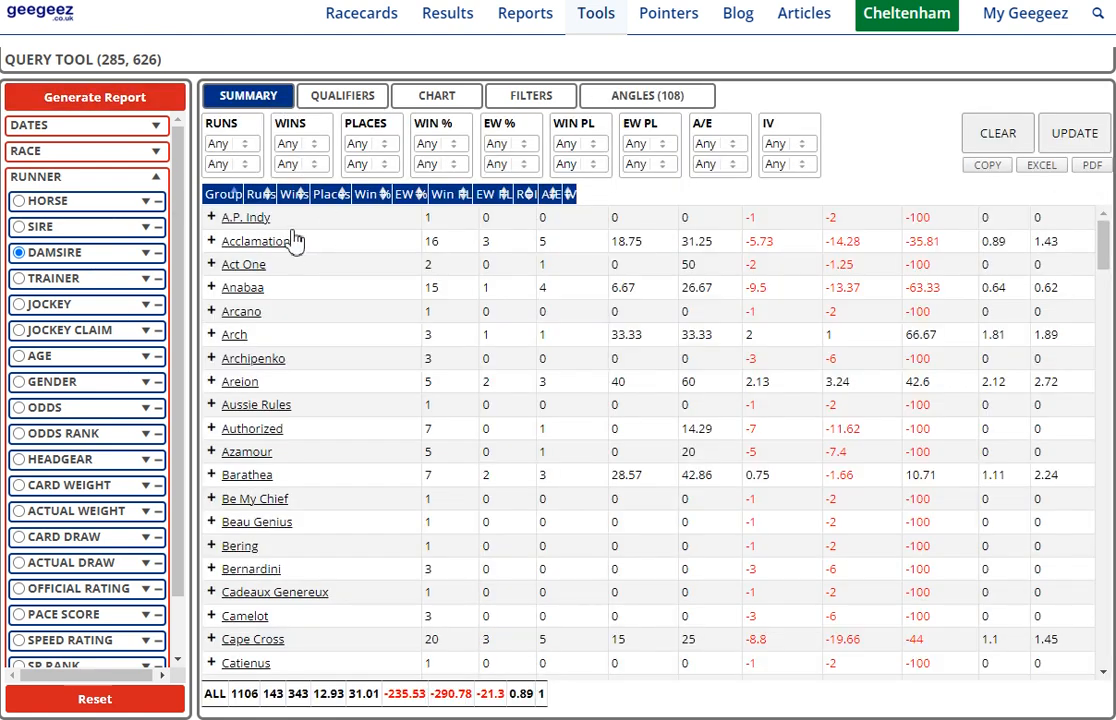
pyautogui.click(555, 98)
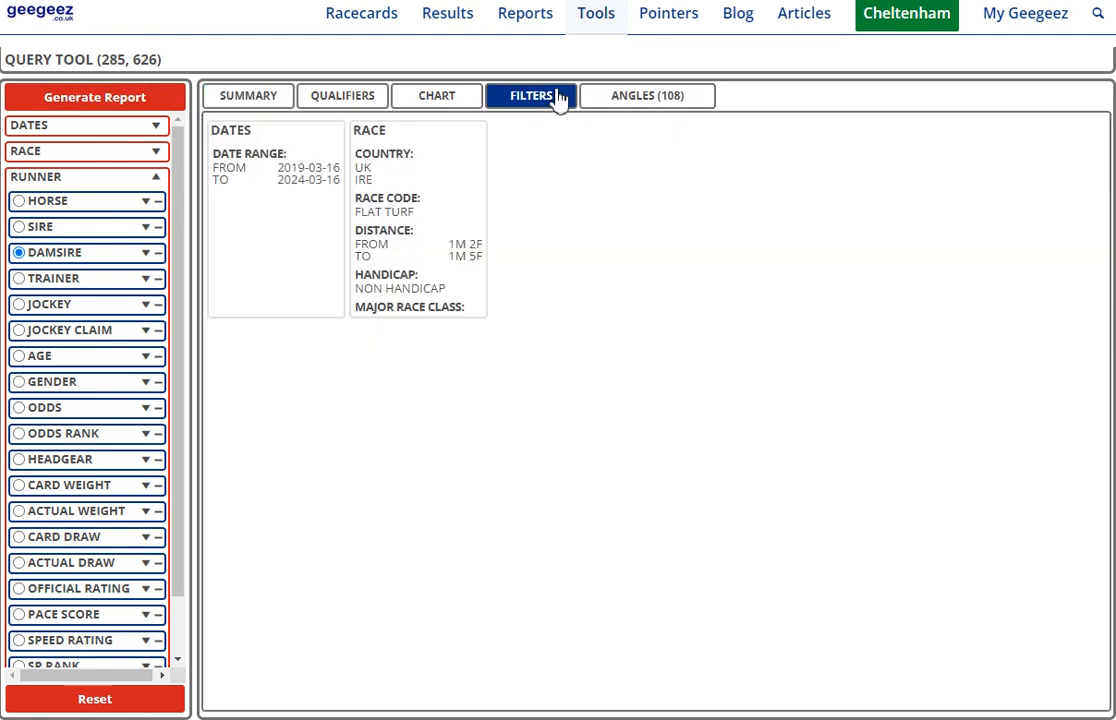
pyautogui.click(170, 100)
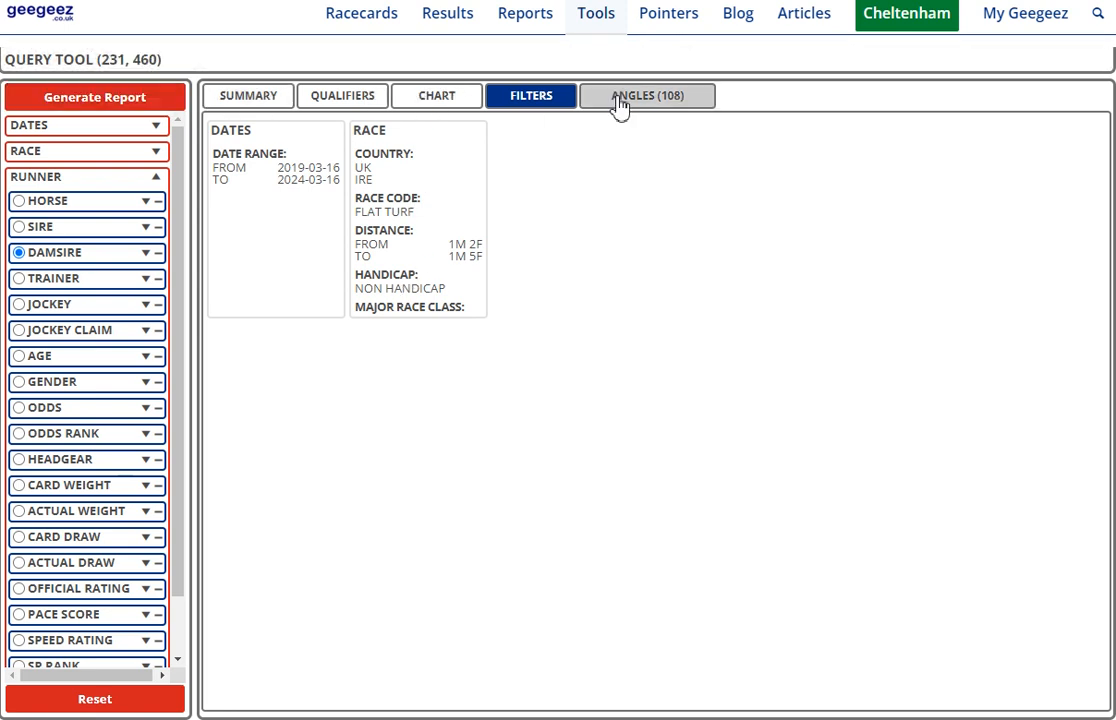
pyautogui.click(616, 103)
pyautogui.click(246, 96)
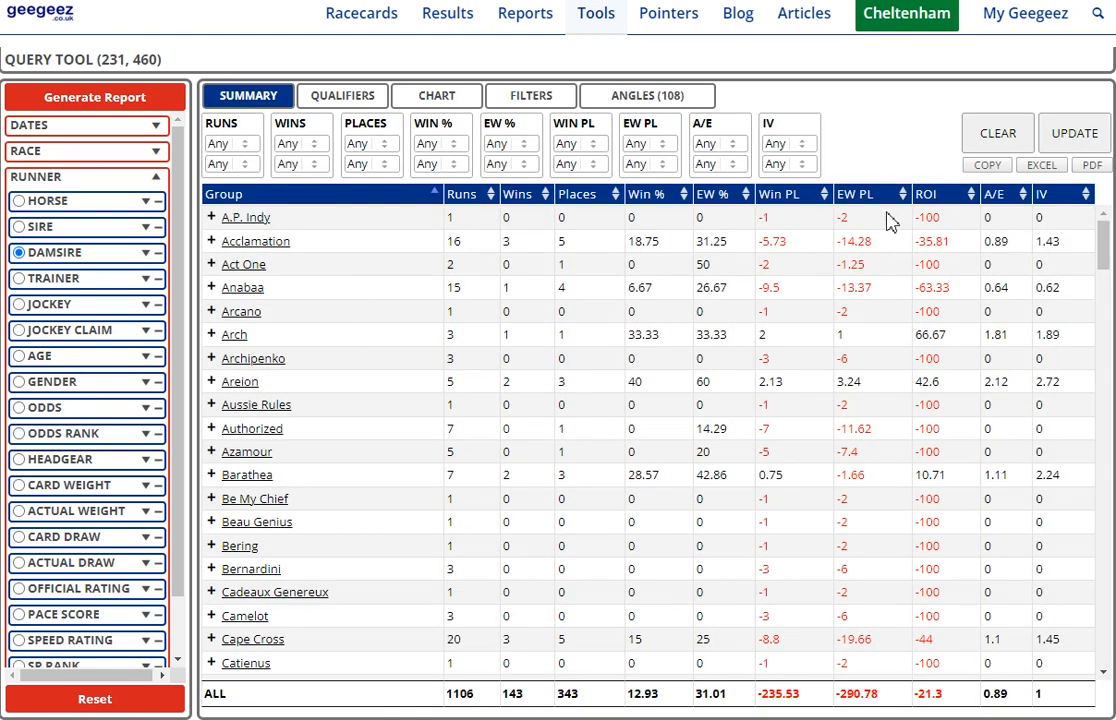
# Limit the damsire summary to a minimum Win PL of 0, A/E of 1 and IV of 1.25
pyautogui.click(602, 148)
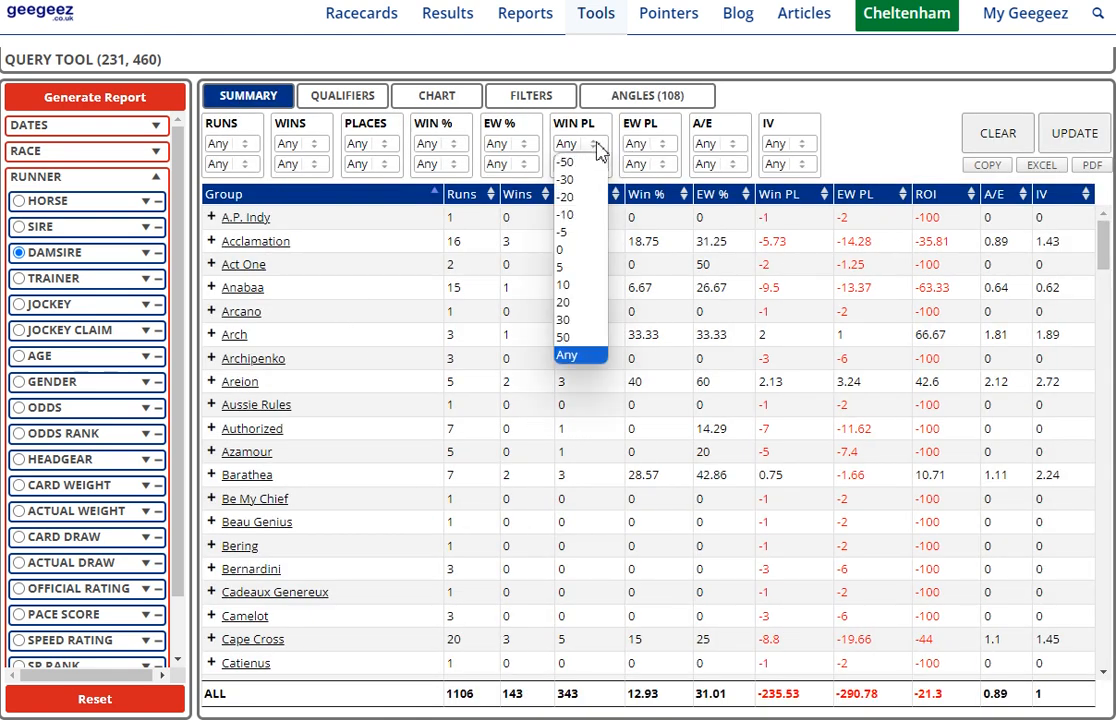
pyautogui.click(578, 247)
pyautogui.click(735, 146)
pyautogui.click(712, 214)
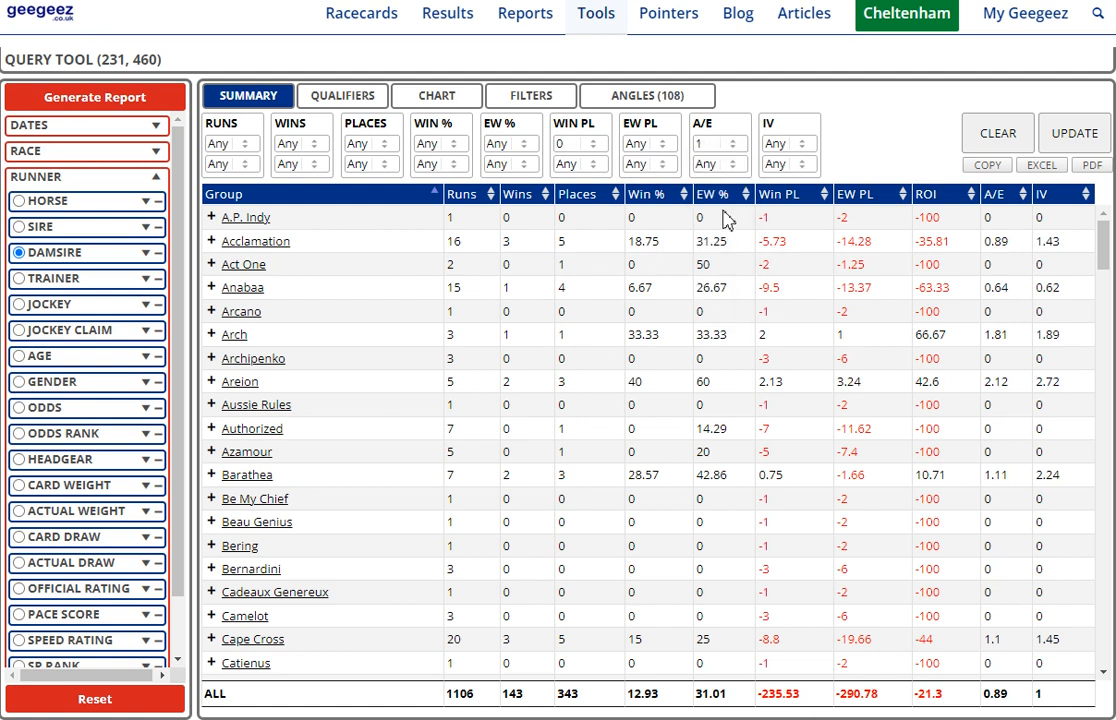
pyautogui.click(795, 144)
pyautogui.click(778, 231)
pyautogui.click(1070, 145)
# Add every damsire in the limited summary, from Arch to Verglas, to the damsire filter
pyautogui.click(211, 216)
pyautogui.click(211, 240)
pyautogui.click(211, 263)
pyautogui.click(211, 286)
pyautogui.click(211, 310)
pyautogui.click(211, 333)
pyautogui.click(211, 357)
pyautogui.click(211, 380)
pyautogui.click(211, 404)
pyautogui.click(211, 427)
pyautogui.click(211, 450)
pyautogui.click(211, 474)
pyautogui.click(211, 497)
pyautogui.click(211, 520)
pyautogui.click(211, 567)
pyautogui.click(211, 591)
pyautogui.click(211, 614)
pyautogui.click(211, 638)
pyautogui.scroll(-2, 215, 645)
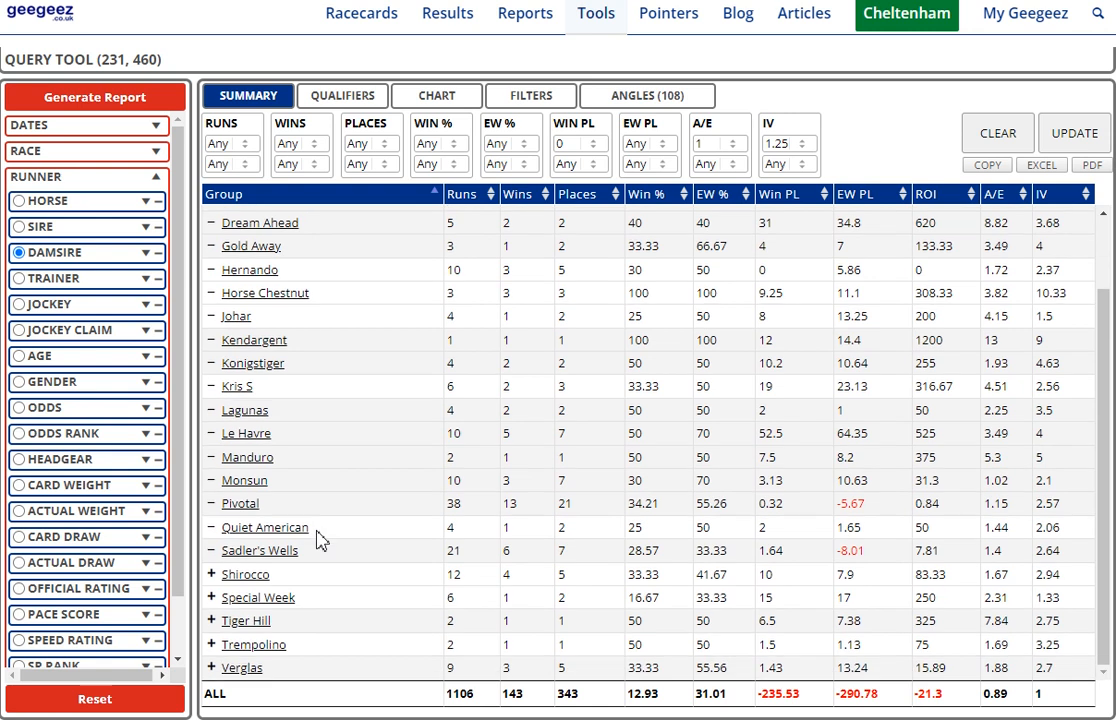
pyautogui.click(212, 575)
pyautogui.click(211, 621)
pyautogui.click(211, 645)
pyautogui.click(211, 668)
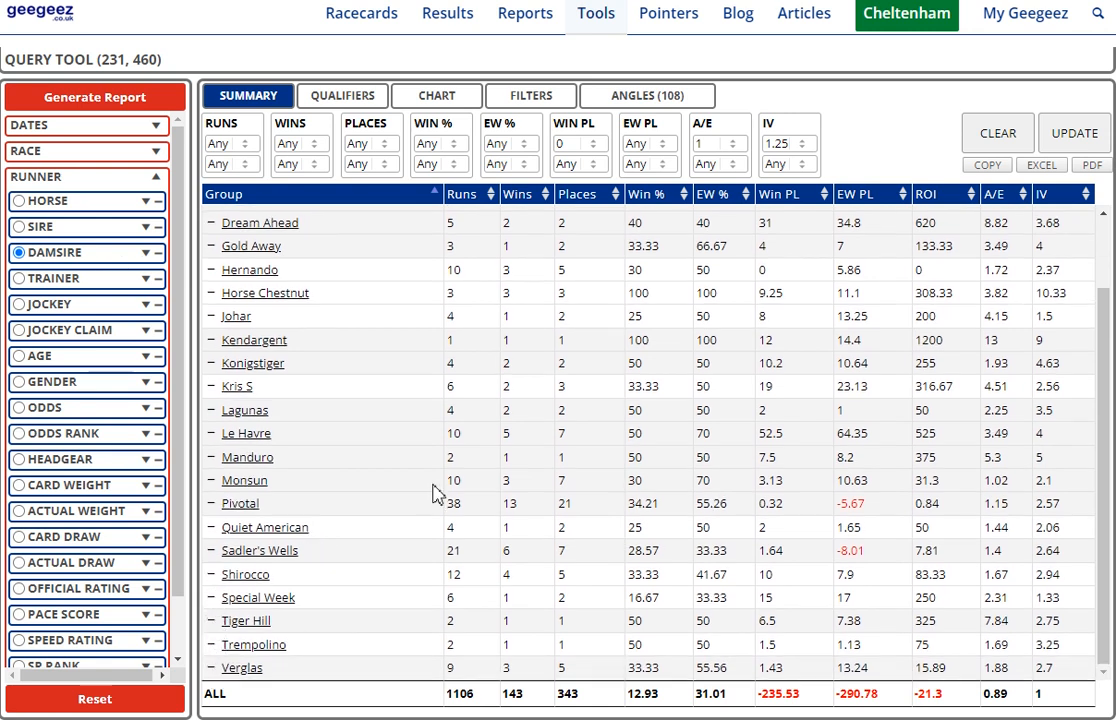
# Regenerate the report for the selected middle-distance damsires and look through the summary and its totals
pyautogui.scroll(2, 447, 484)
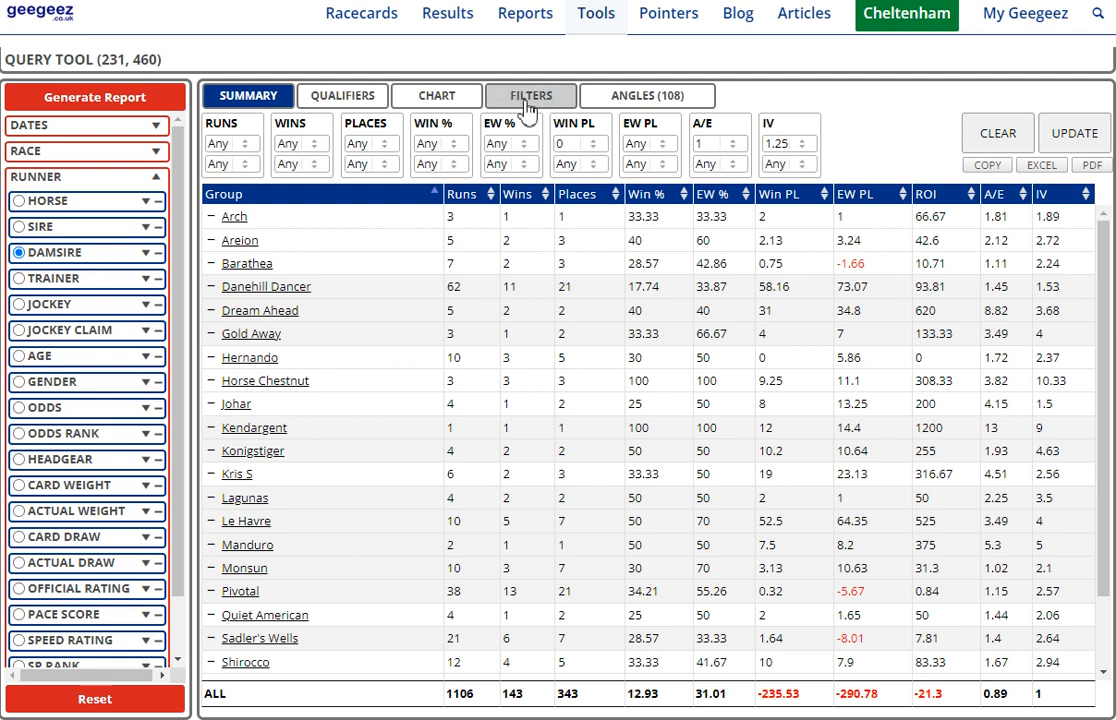
pyautogui.click(97, 106)
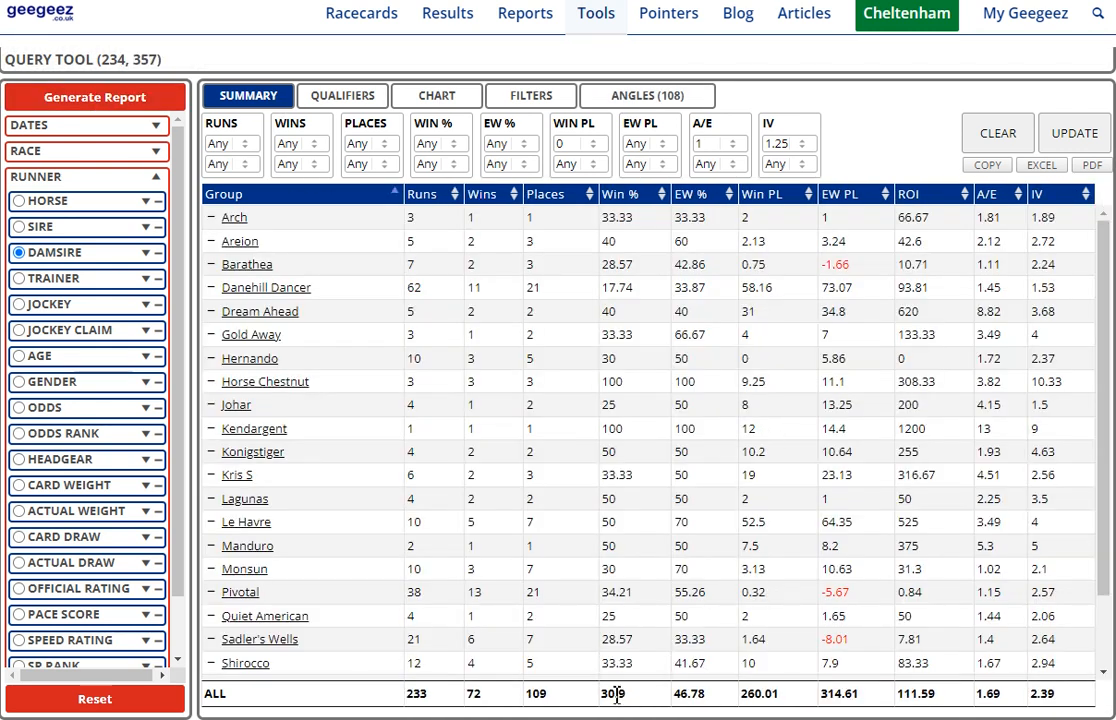
pyautogui.scroll(-2, 566, 344)
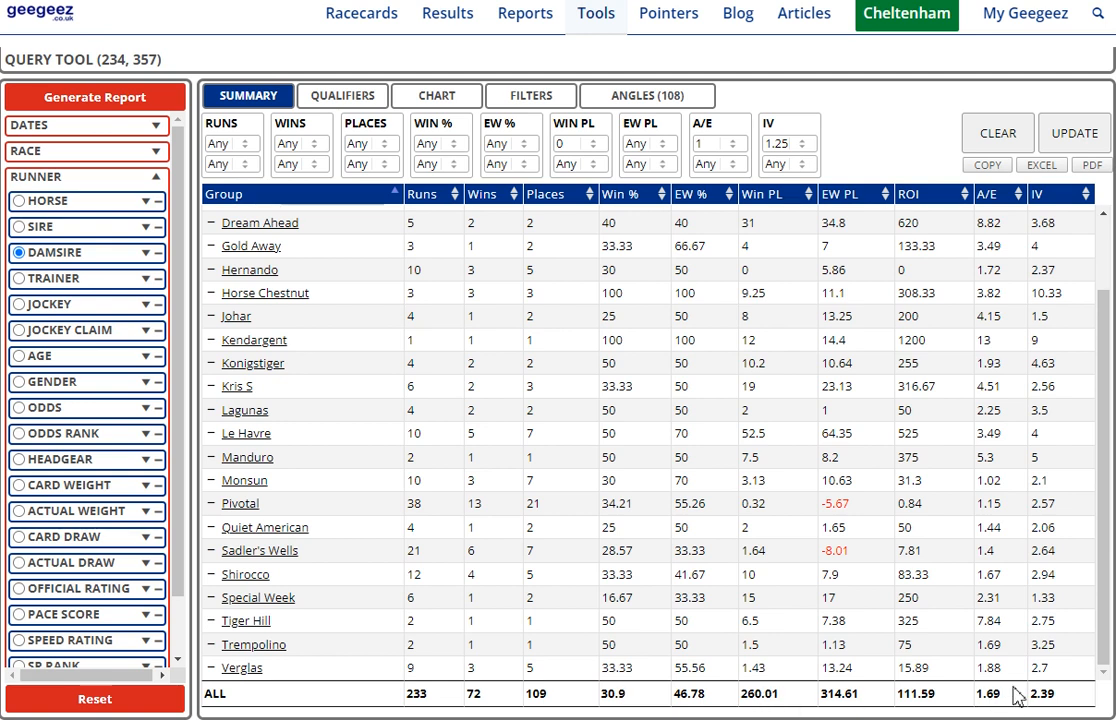
pyautogui.scroll(2, 570, 294)
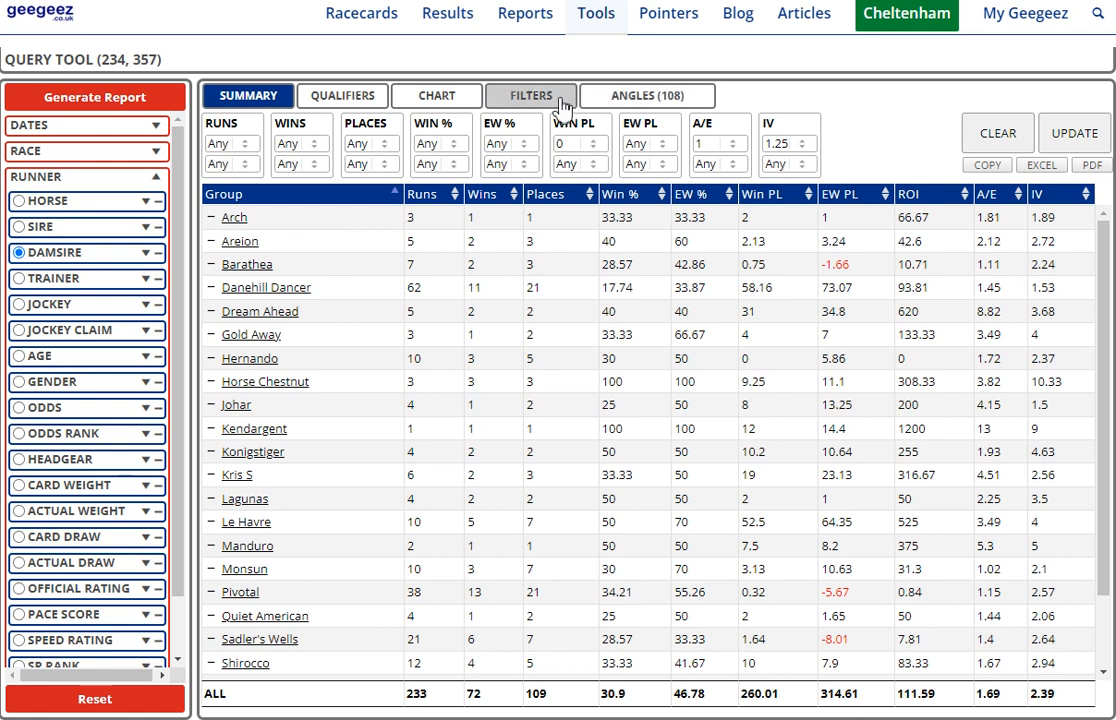
# Compare the middle-distance damsires by sorting the summary by Win %, Win PL and A/E in turn
pyautogui.click(618, 195)
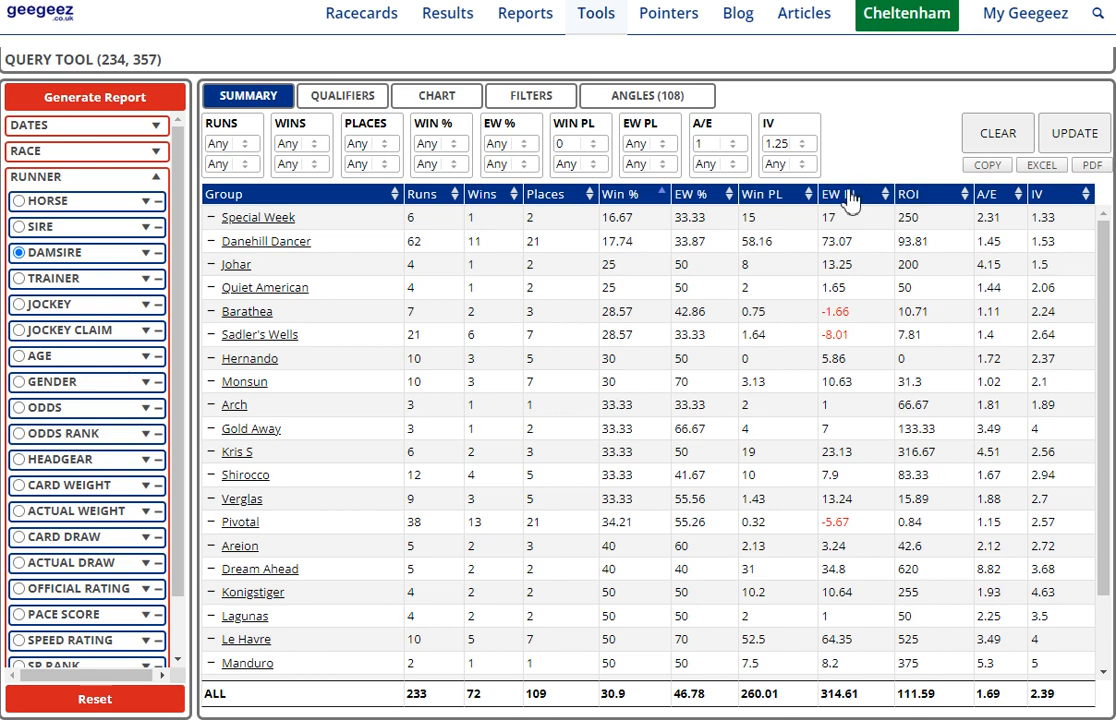
pyautogui.click(760, 197)
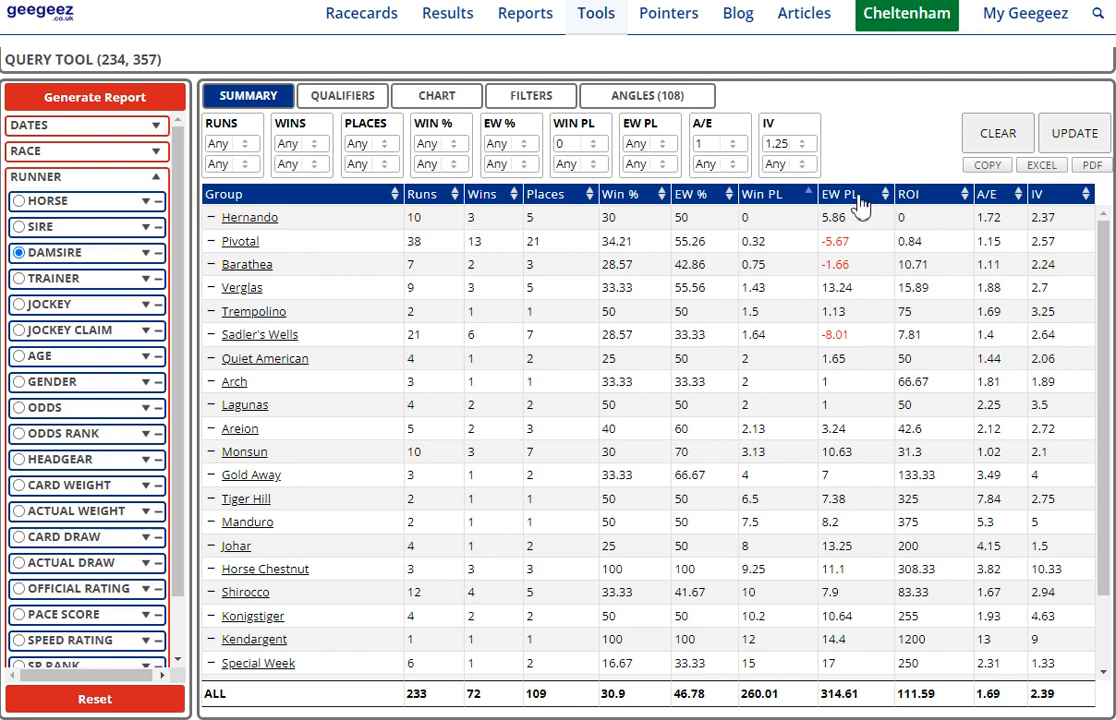
pyautogui.click(986, 197)
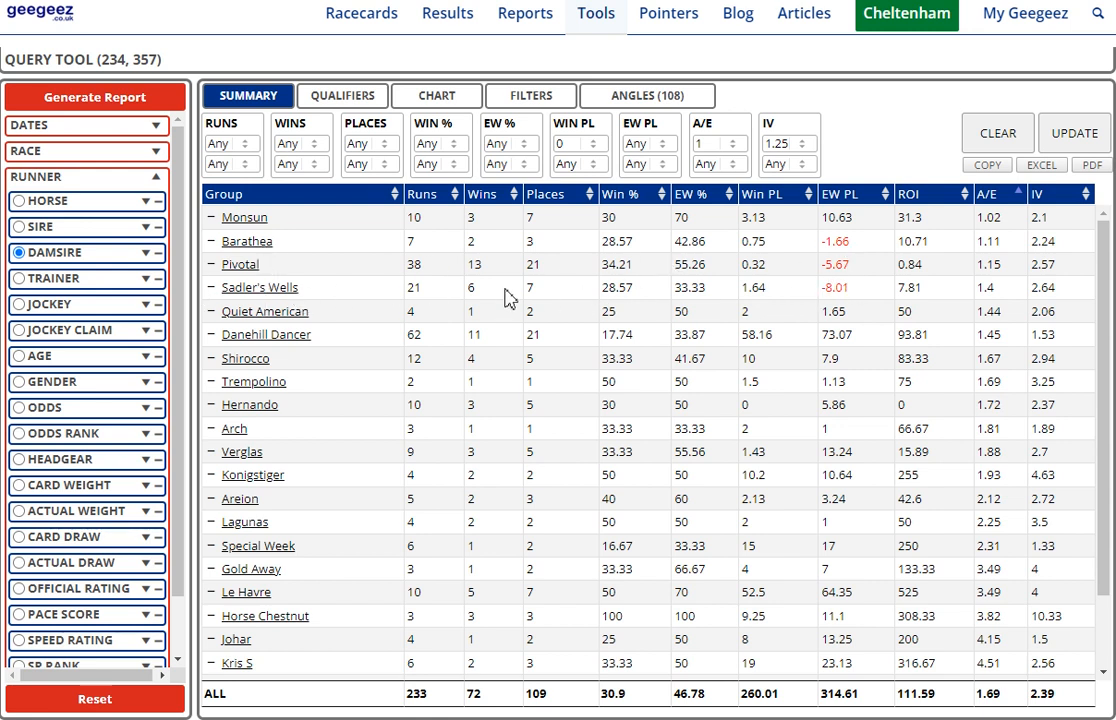
pyautogui.doubleClick(413, 287)
pyautogui.scroll(-2, 605, 391)
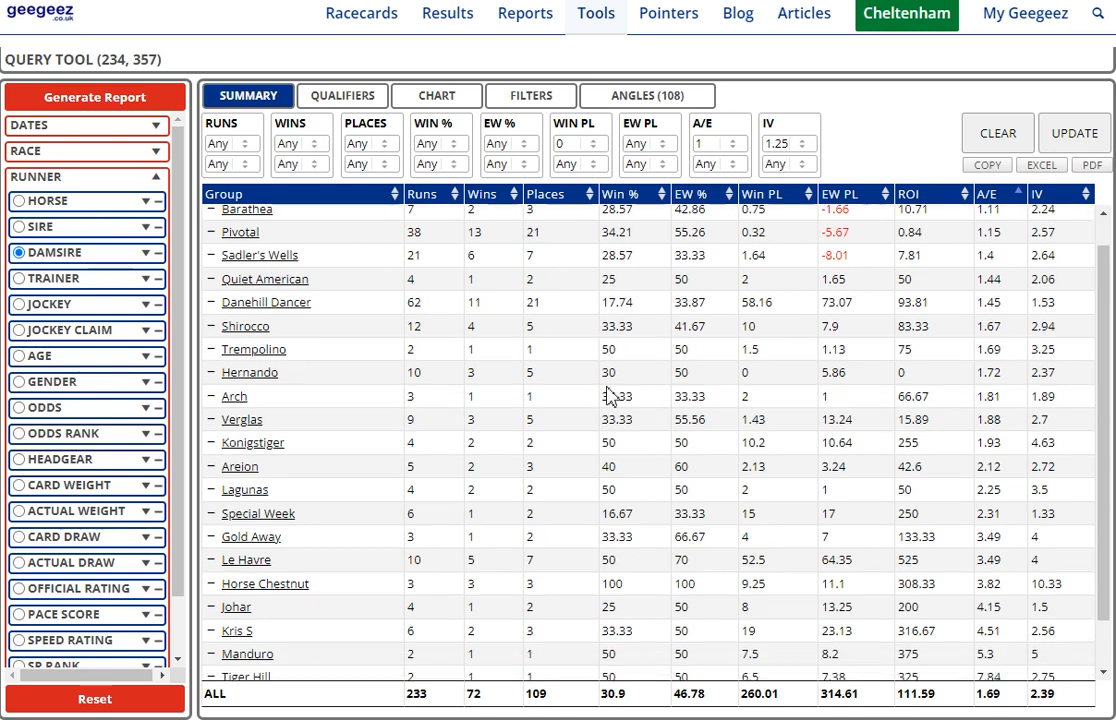
pyautogui.scroll(2, 322, 315)
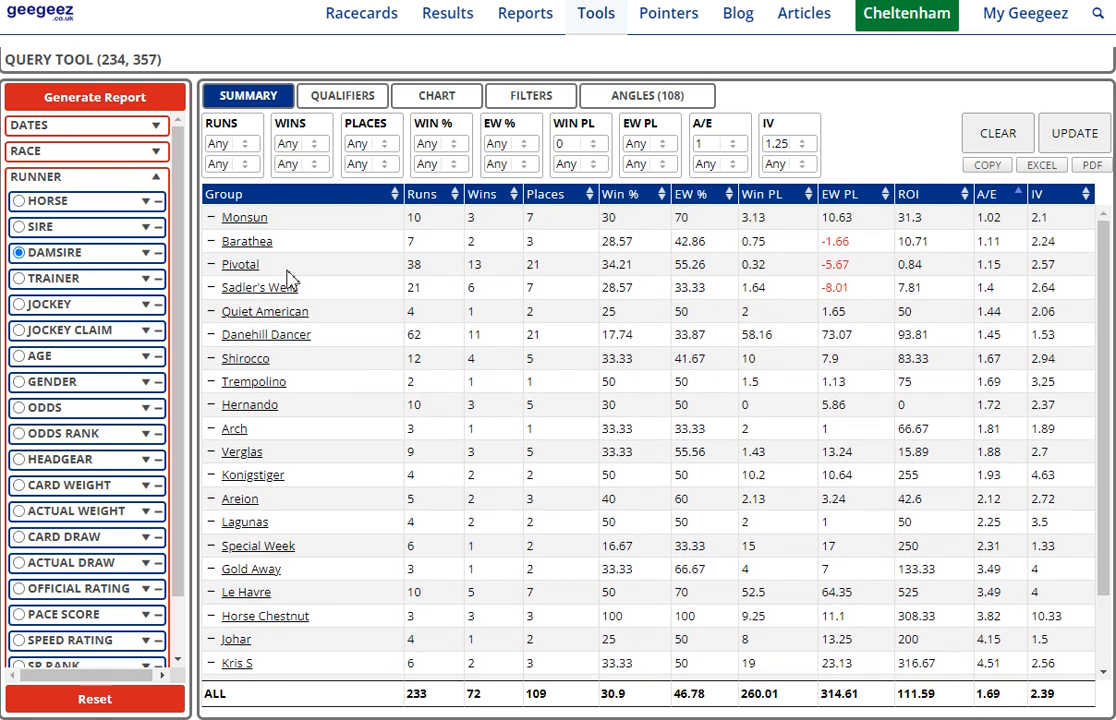
# Save the current filters as a new angle named FL-G1G2-Damsires-MidDist
pyautogui.click(628, 100)
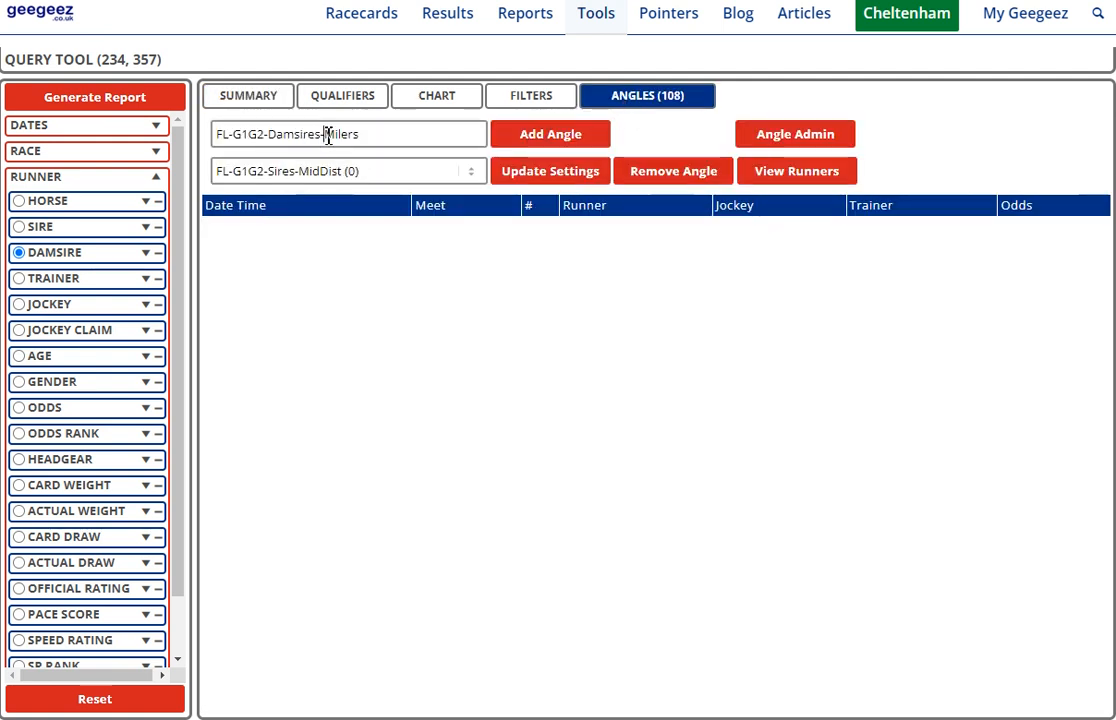
pyautogui.moveTo(328, 137); pyautogui.dragTo(370, 136)
pyautogui.click(369, 136)
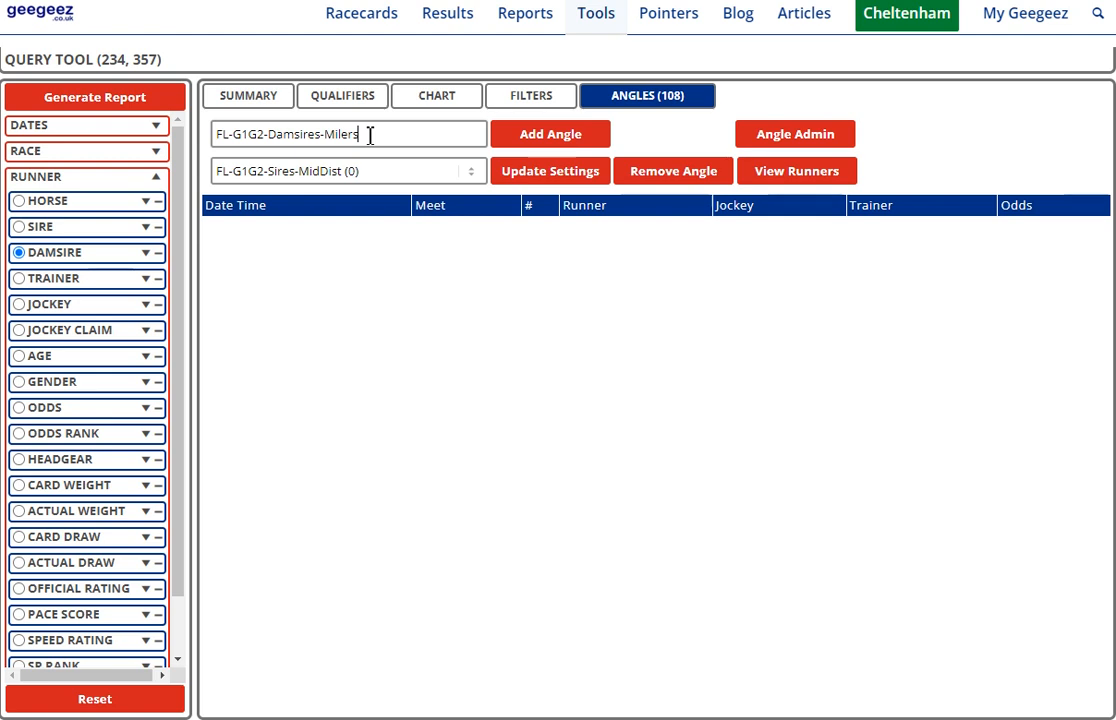
pyautogui.press('BackSpace')
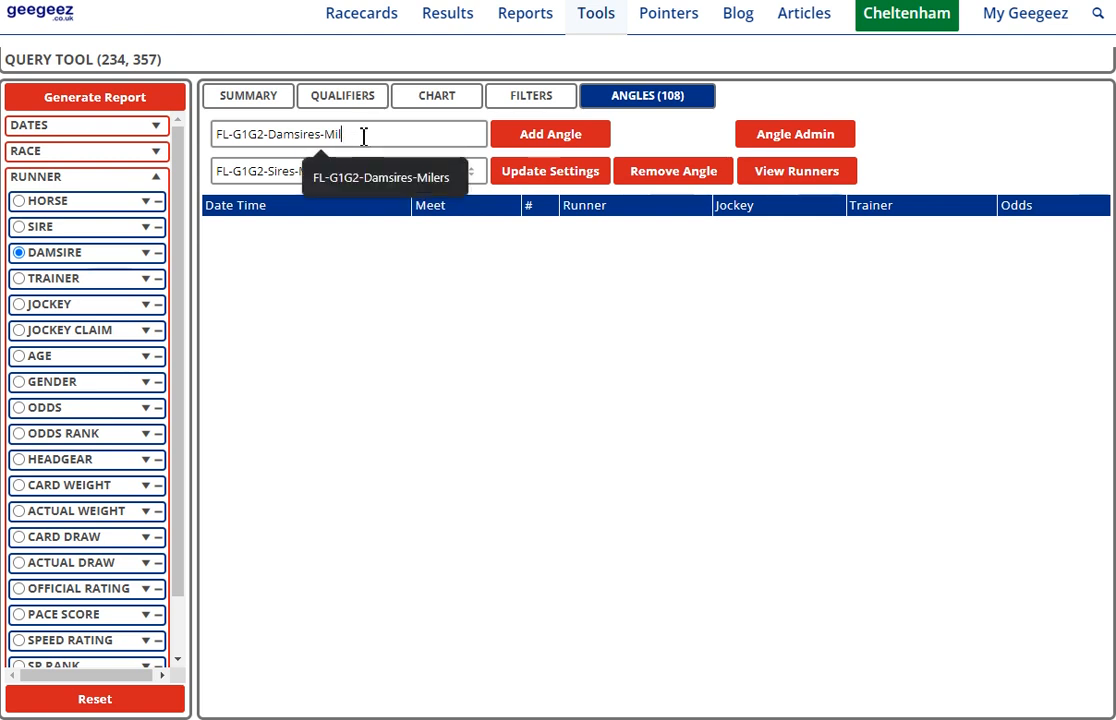
pyautogui.press('BackSpace')
pyautogui.write('dDi')
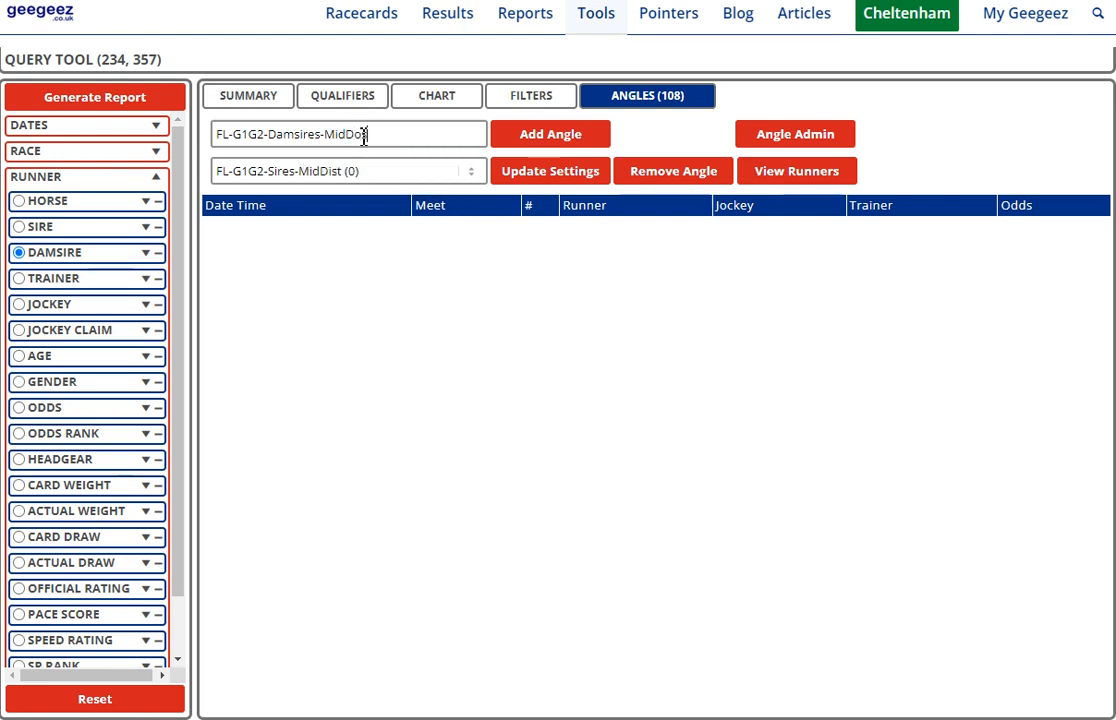
pyautogui.press('BackSpace')
pyautogui.press('BackSpace')
pyautogui.write('ist')
pyautogui.click(524, 142)
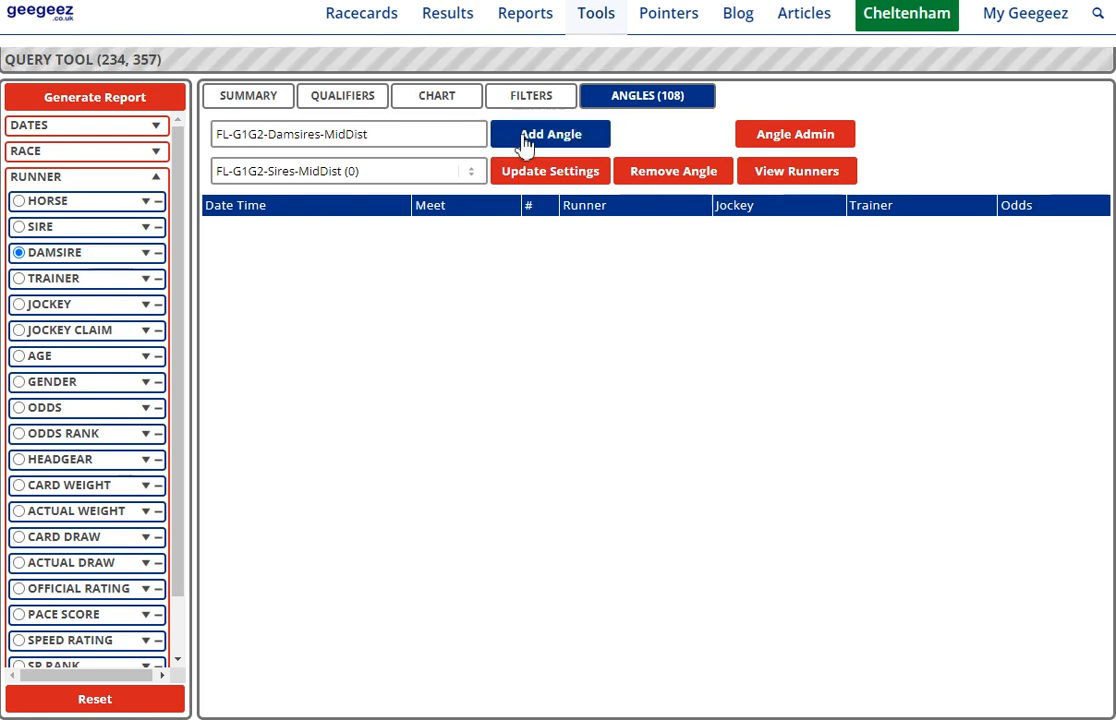
# Load the saved angle FL-G1G2-Sires-Stayers, generate its report and review the applied filters
pyautogui.click(471, 172)
pyautogui.scroll(-3, 391, 400)
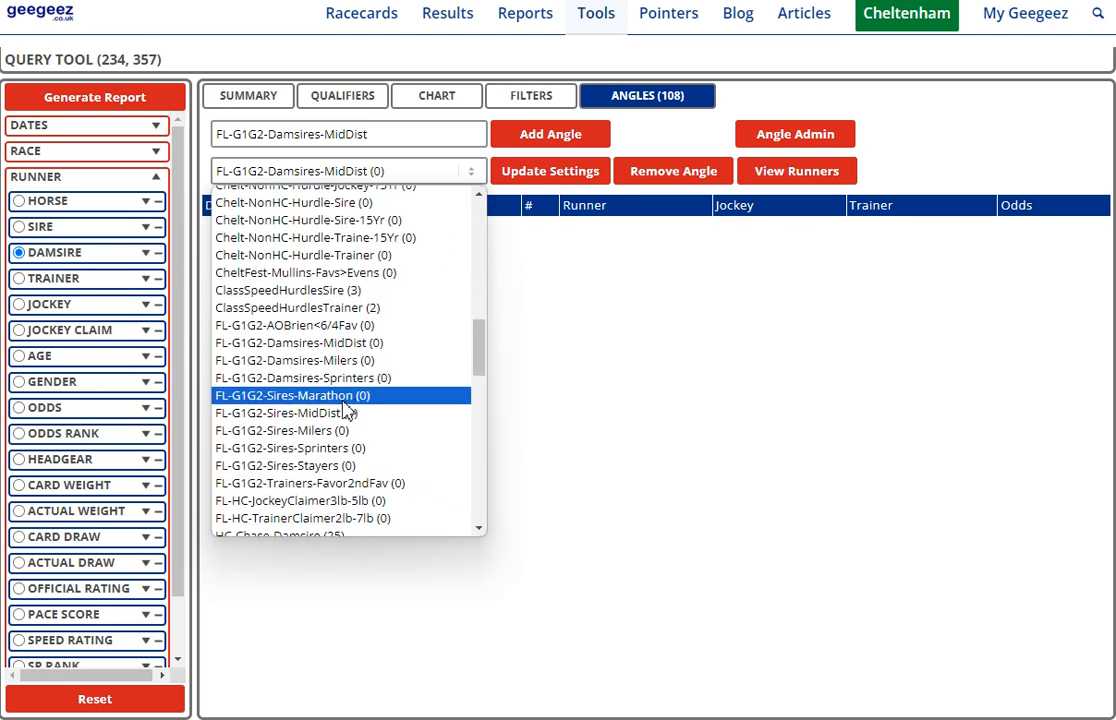
pyautogui.click(344, 465)
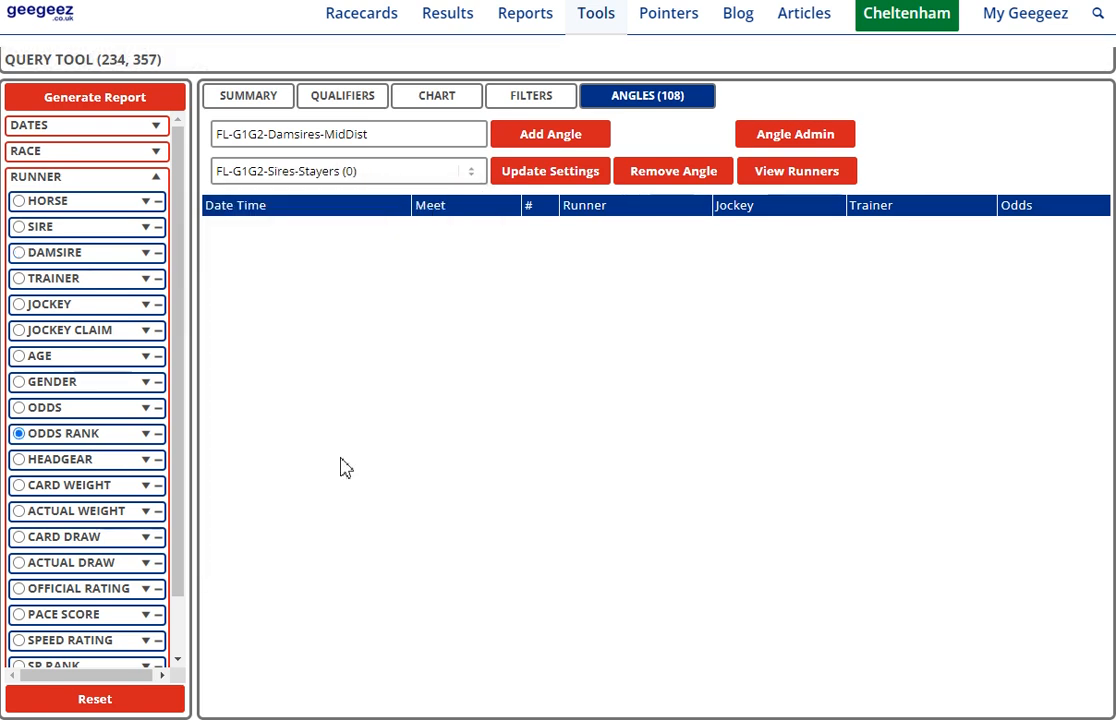
pyautogui.click(66, 93)
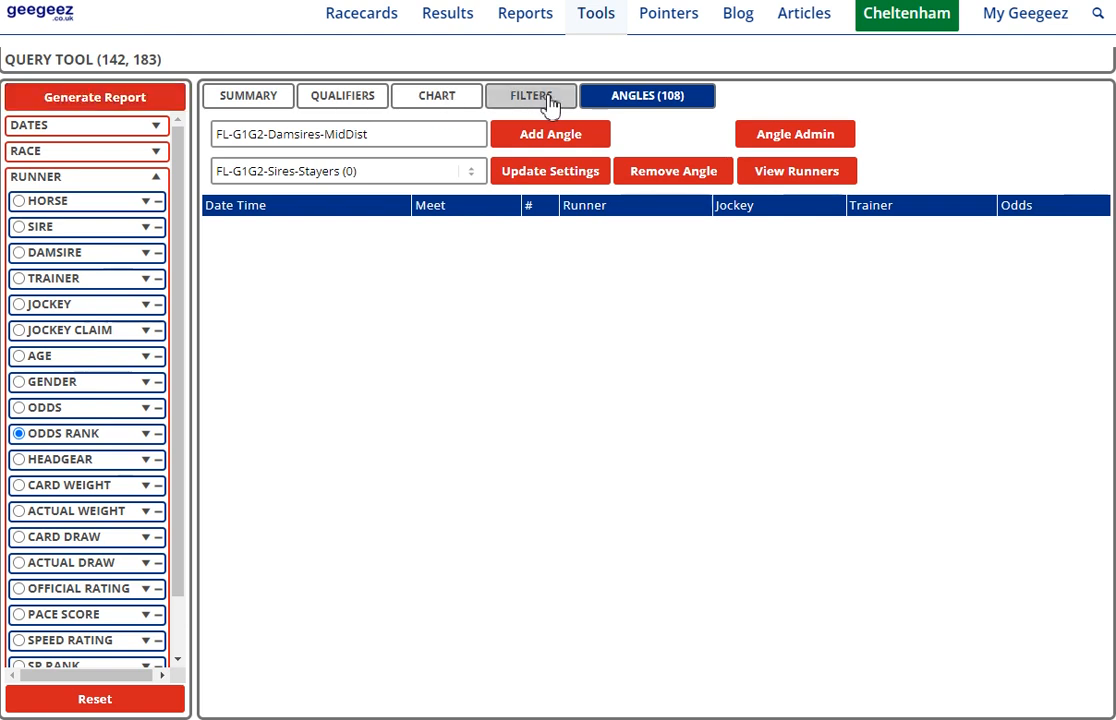
pyautogui.click(550, 100)
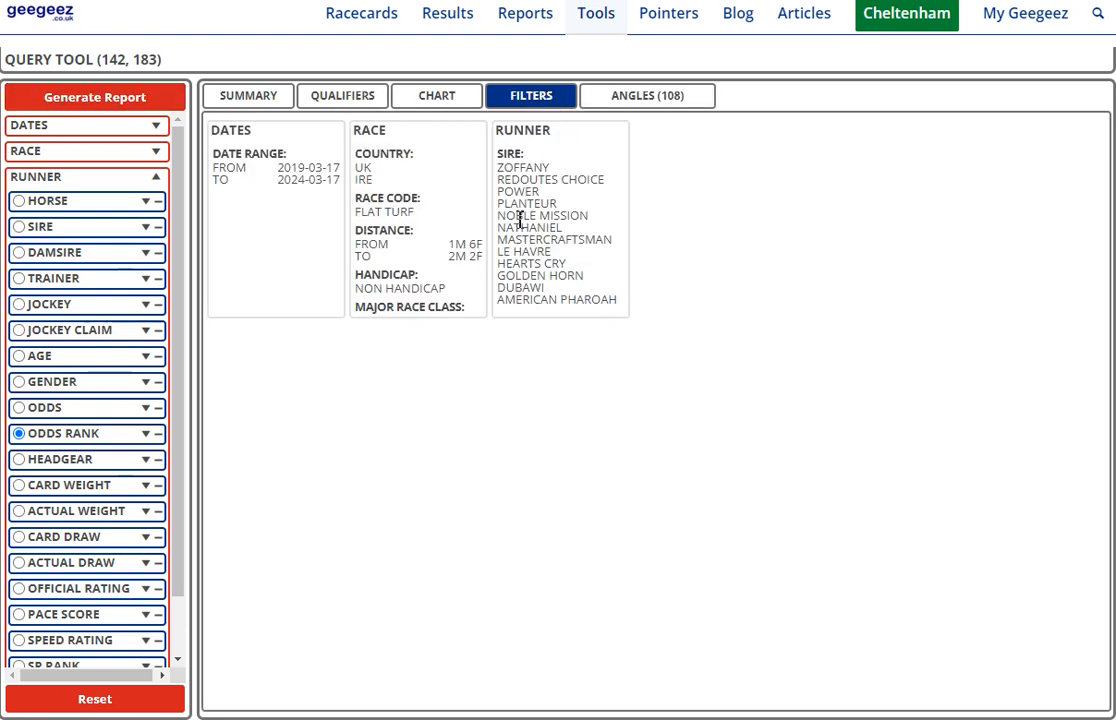
# Deselect every sire in the runner sire filter, from Zoffany to American Pharoah
pyautogui.click(144, 227)
pyautogui.click(22, 281)
pyautogui.click(22, 295)
pyautogui.click(22, 309)
pyautogui.click(22, 323)
pyautogui.click(22, 337)
pyautogui.click(22, 351)
pyautogui.click(22, 365)
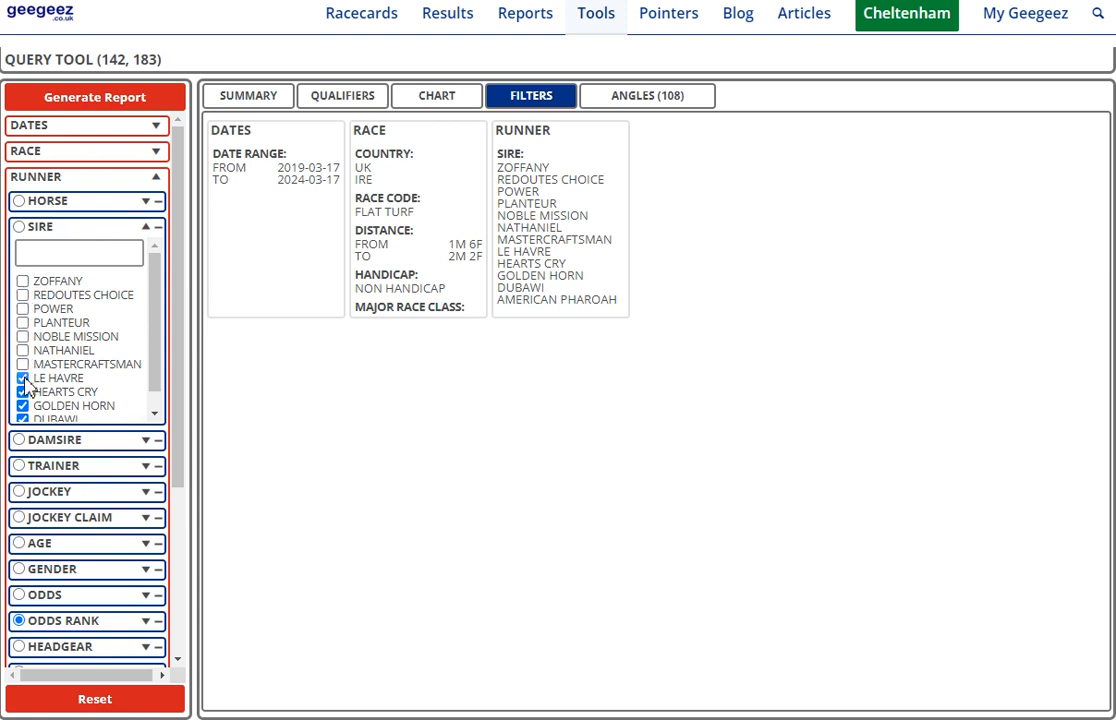
pyautogui.click(22, 392)
pyautogui.click(22, 406)
pyautogui.scroll(-1, 27, 400)
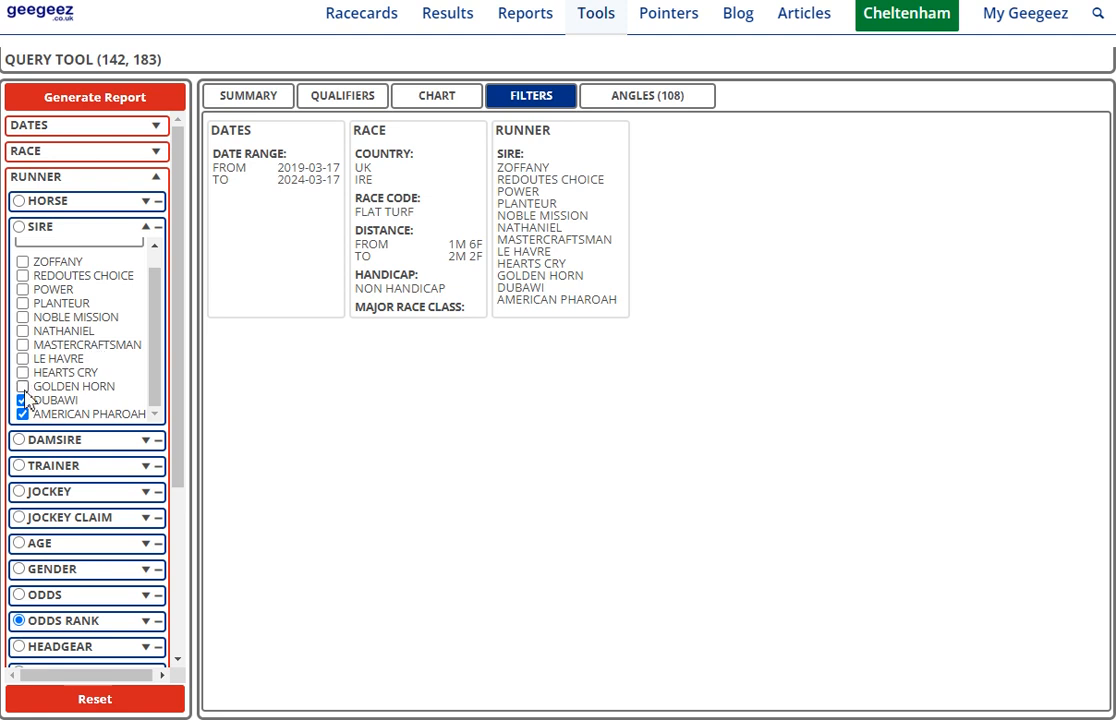
pyautogui.click(145, 227)
# Generate the report grouped by damsire for the stayers' distances and show its summary
pyautogui.click(20, 251)
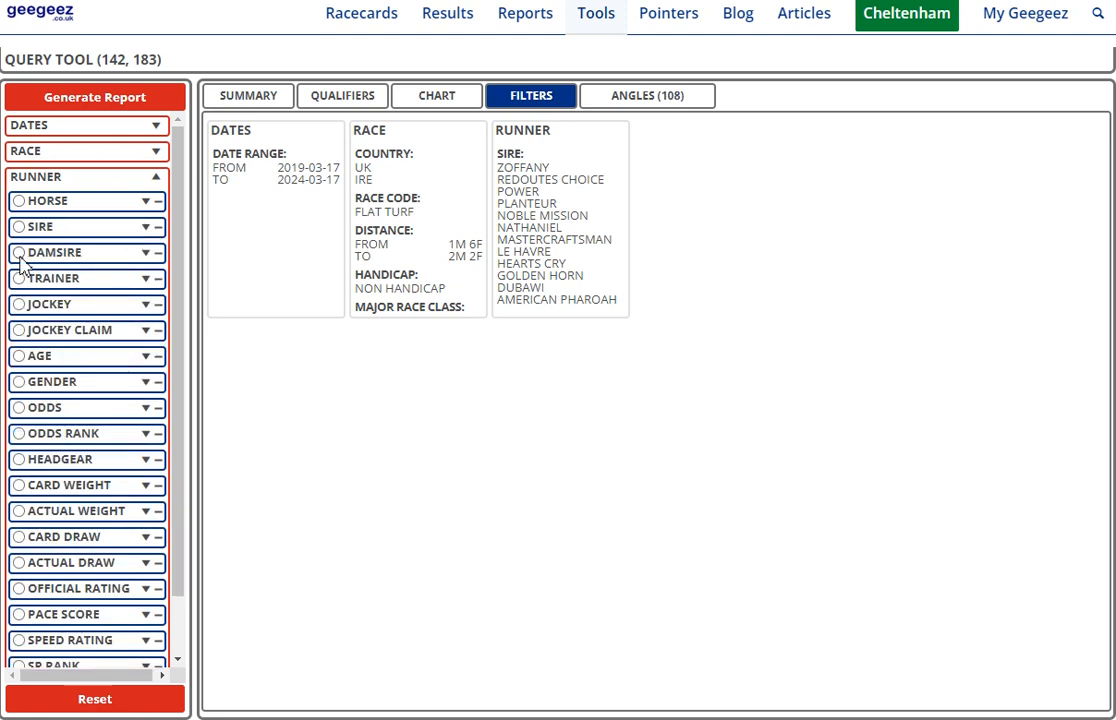
pyautogui.click(86, 100)
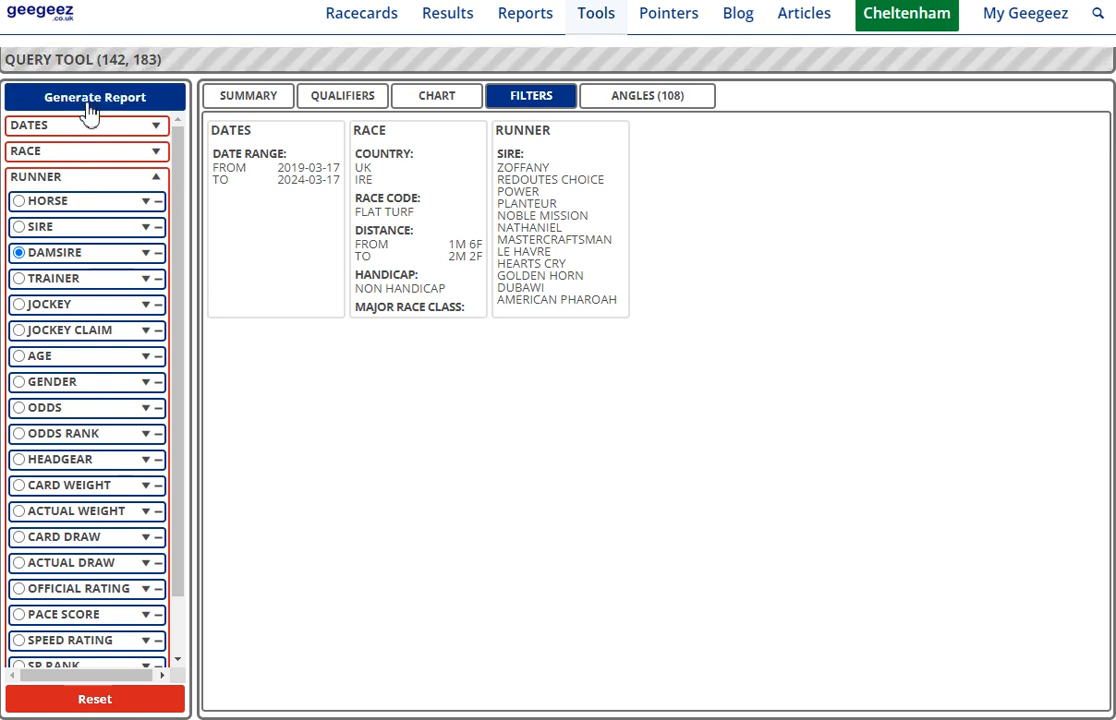
pyautogui.click(250, 100)
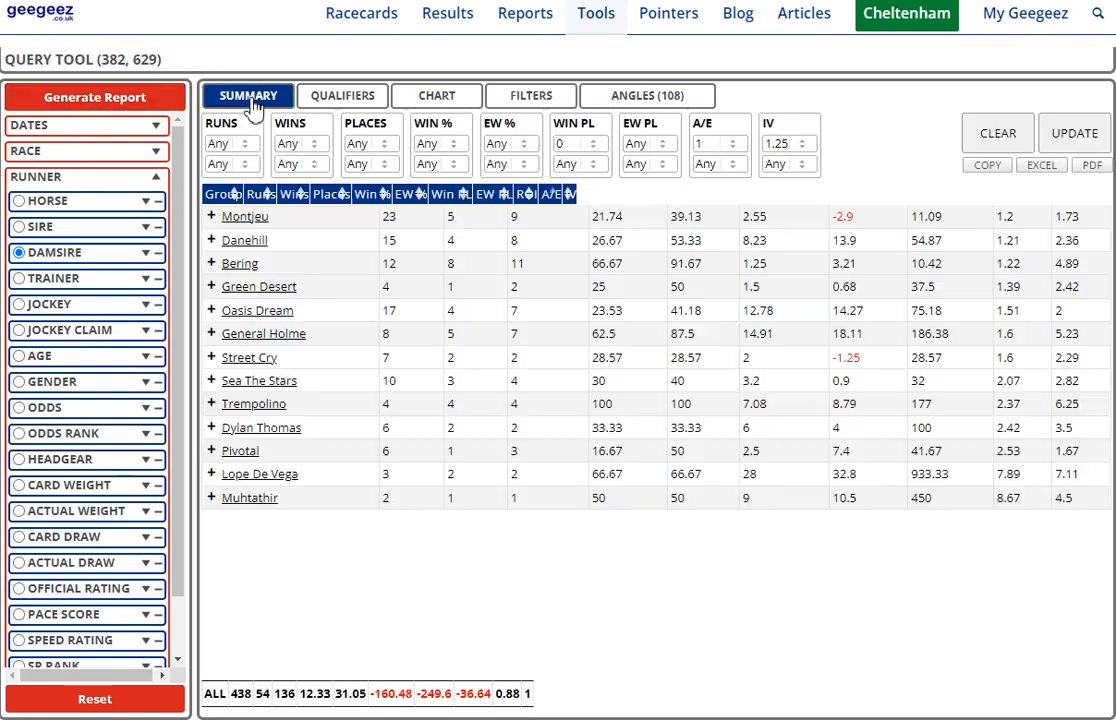
# Add every damsire in the stayers summary, from Montjeu to Muhtathir, to the damsire filter
pyautogui.click(211, 217)
pyautogui.click(211, 240)
pyautogui.click(211, 263)
pyautogui.click(211, 287)
pyautogui.click(211, 310)
pyautogui.click(211, 334)
pyautogui.click(211, 357)
pyautogui.click(211, 381)
pyautogui.click(211, 404)
pyautogui.click(211, 427)
pyautogui.click(211, 451)
pyautogui.click(211, 474)
pyautogui.click(211, 497)
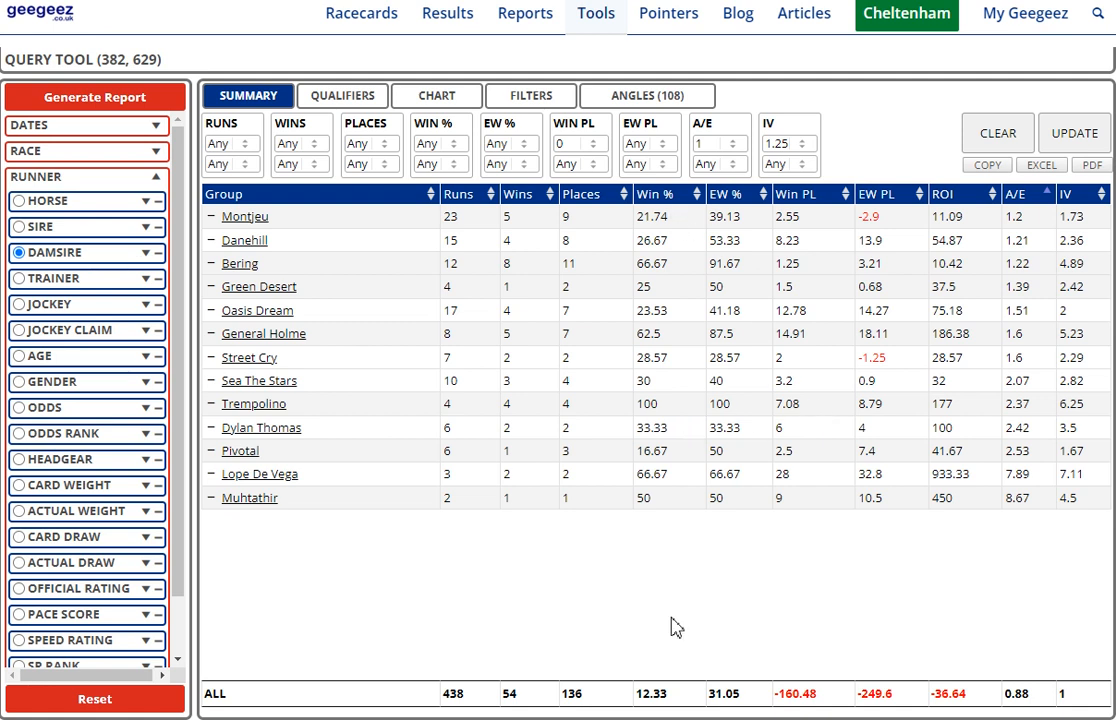
# Regenerate the report for the selected staying damsires and compare them sorted by Win % and by A/E
pyautogui.click(152, 100)
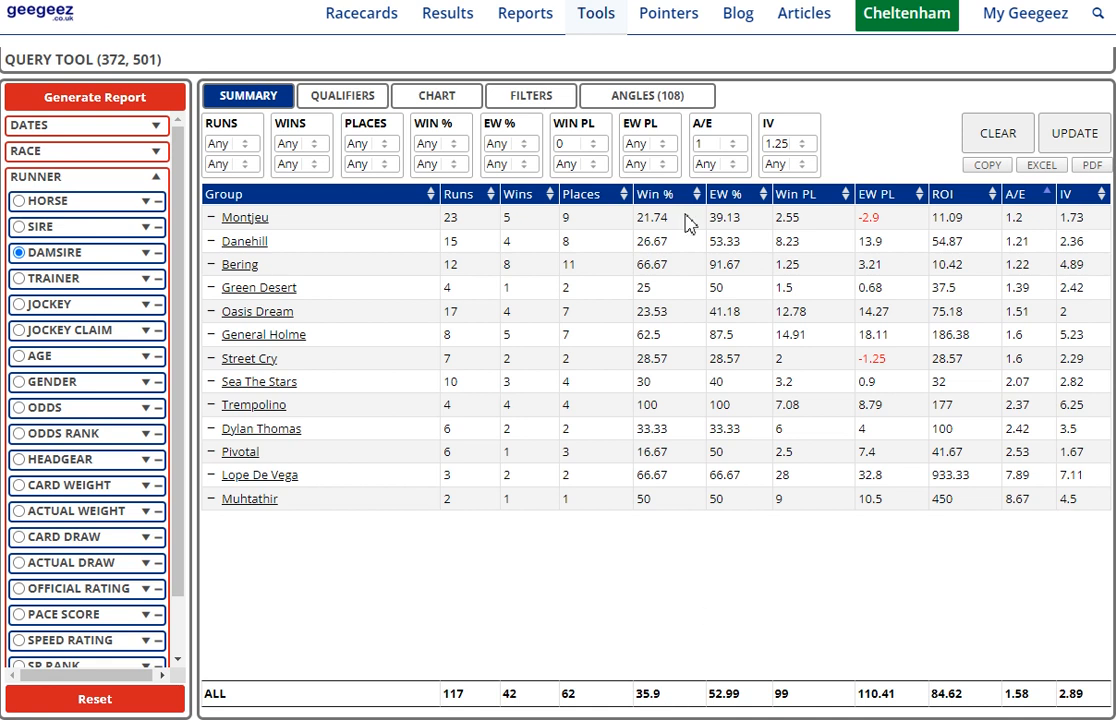
pyautogui.click(660, 196)
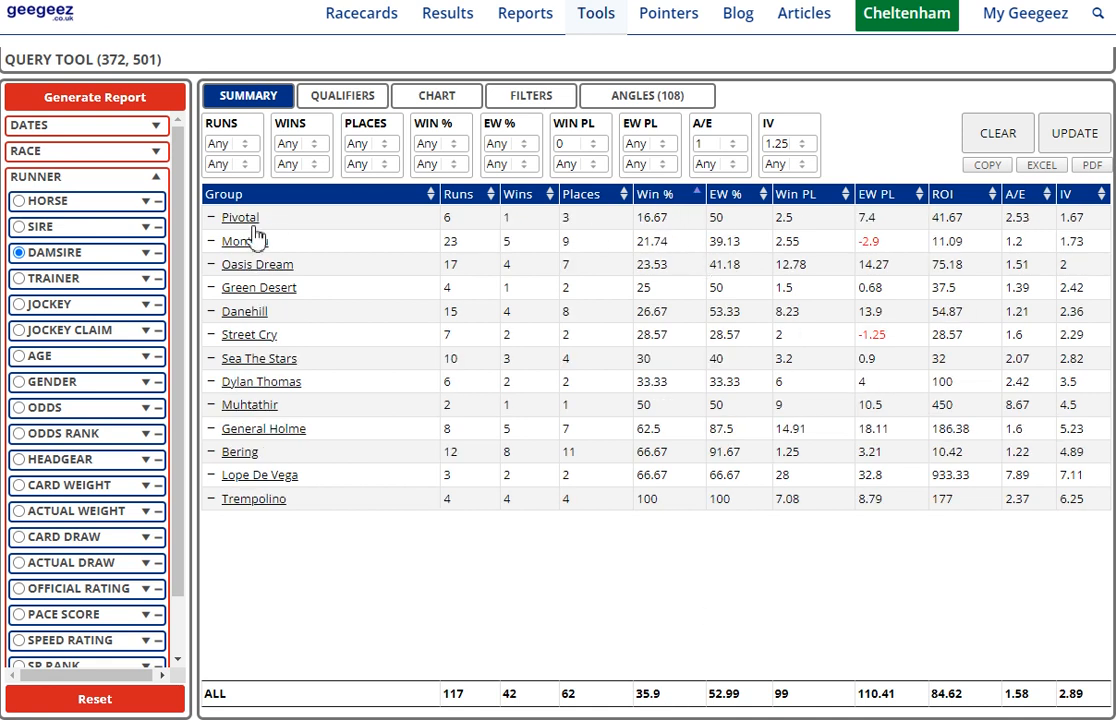
pyautogui.click(652, 197)
pyautogui.click(999, 196)
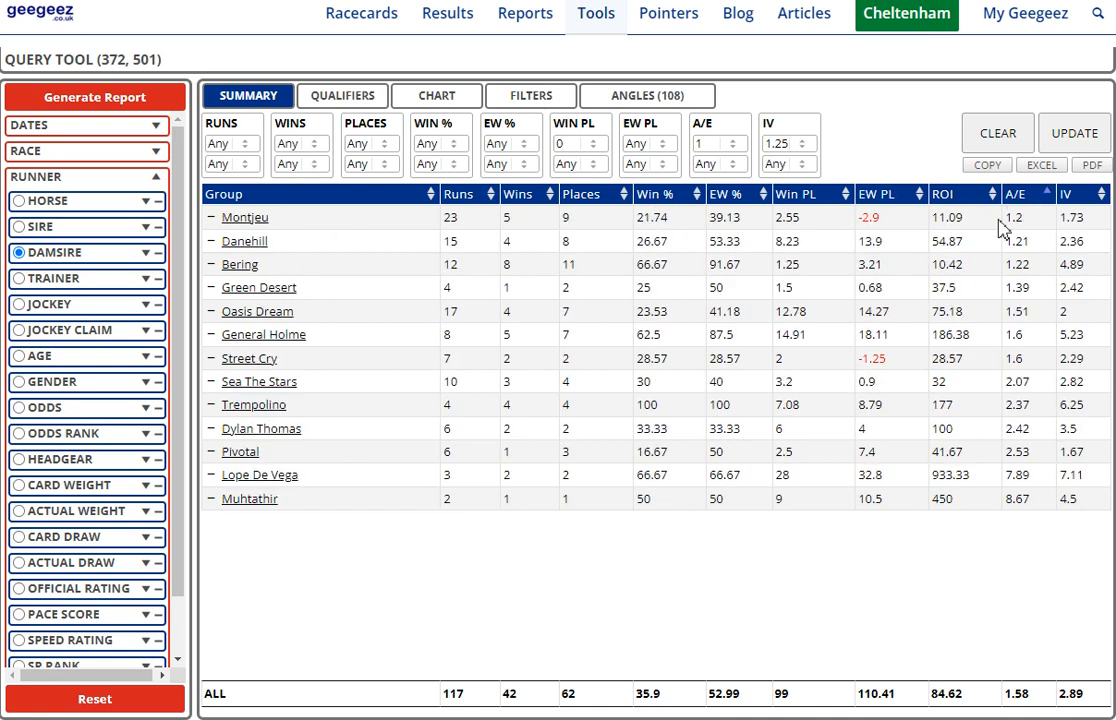
# Save the current filters as a new angle named FL-G1G2-Damsires-Stayers
pyautogui.click(655, 101)
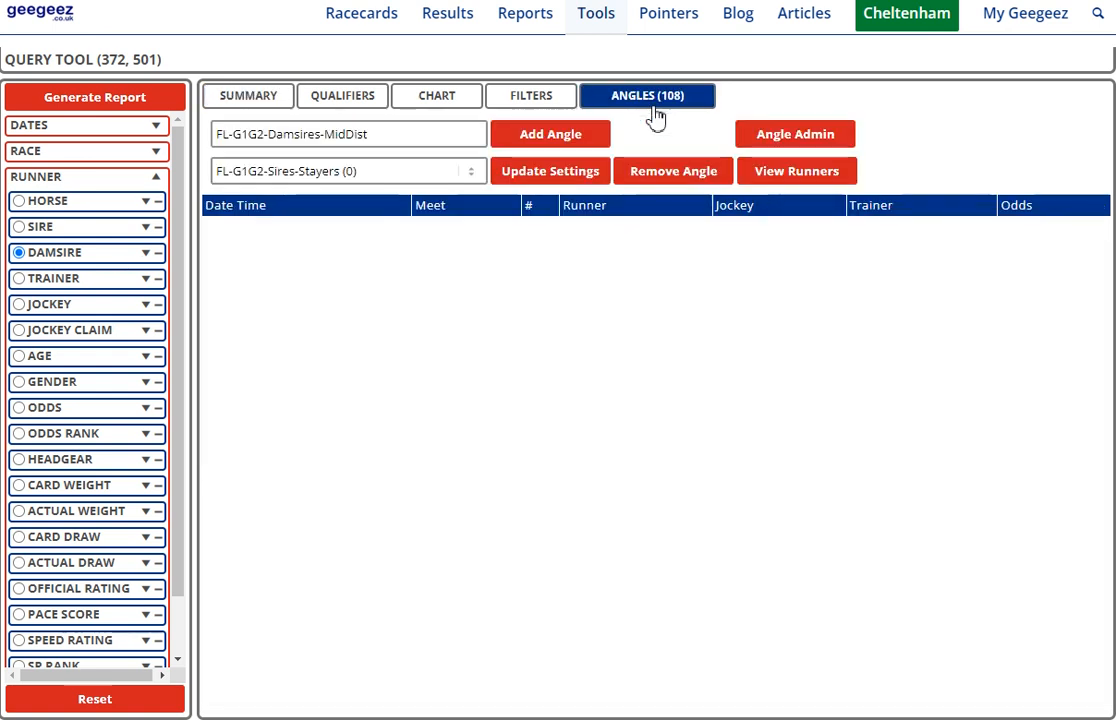
pyautogui.click(392, 149)
pyautogui.press('BackSpace')
pyautogui.press('BackSpace')
pyautogui.press('BackSpace')
pyautogui.press('BackSpace')
pyautogui.press('BackSpace')
pyautogui.press('BackSpace')
pyautogui.press('BackSpace')
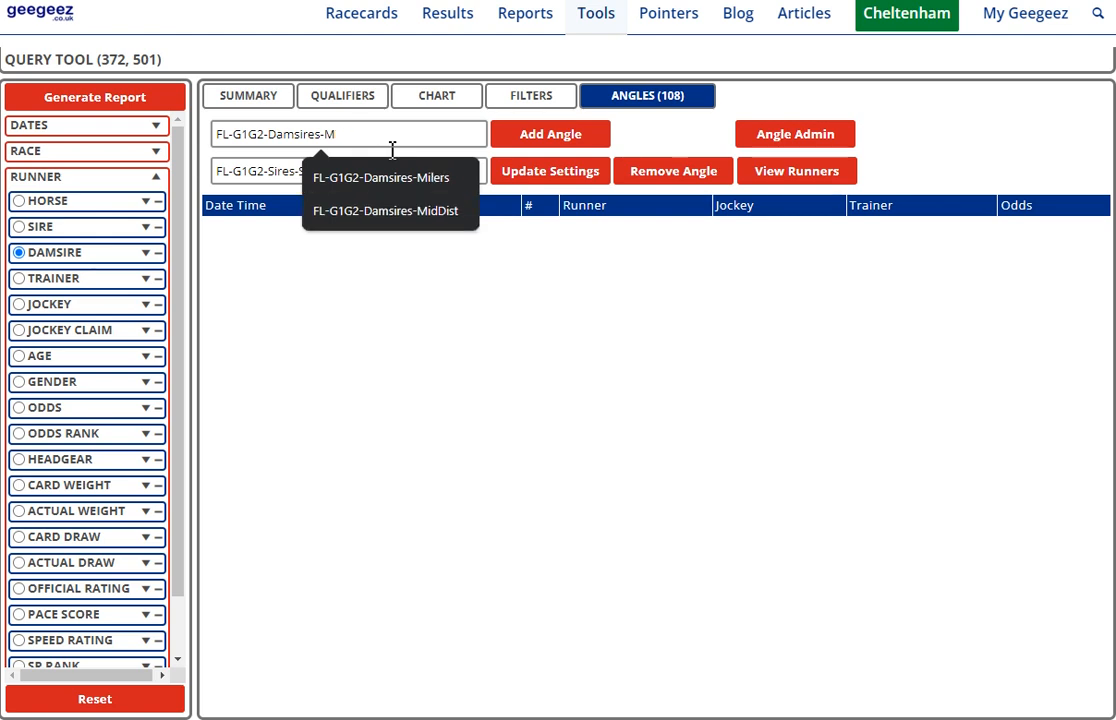
pyautogui.write('Stayers')
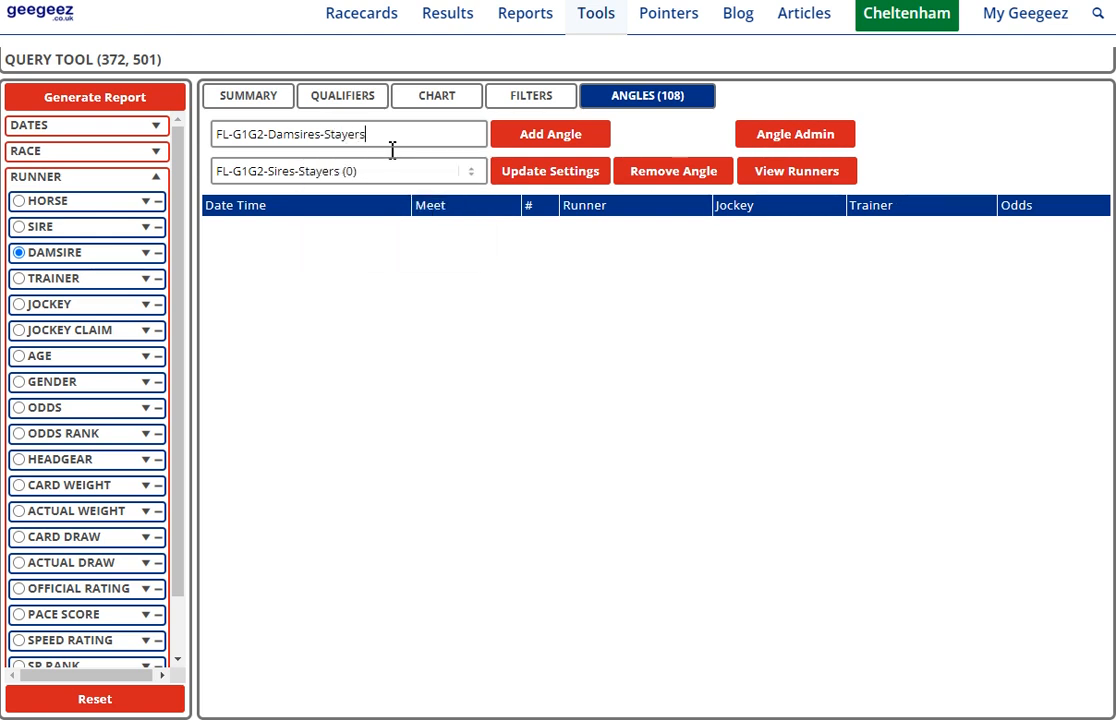
pyautogui.click(537, 144)
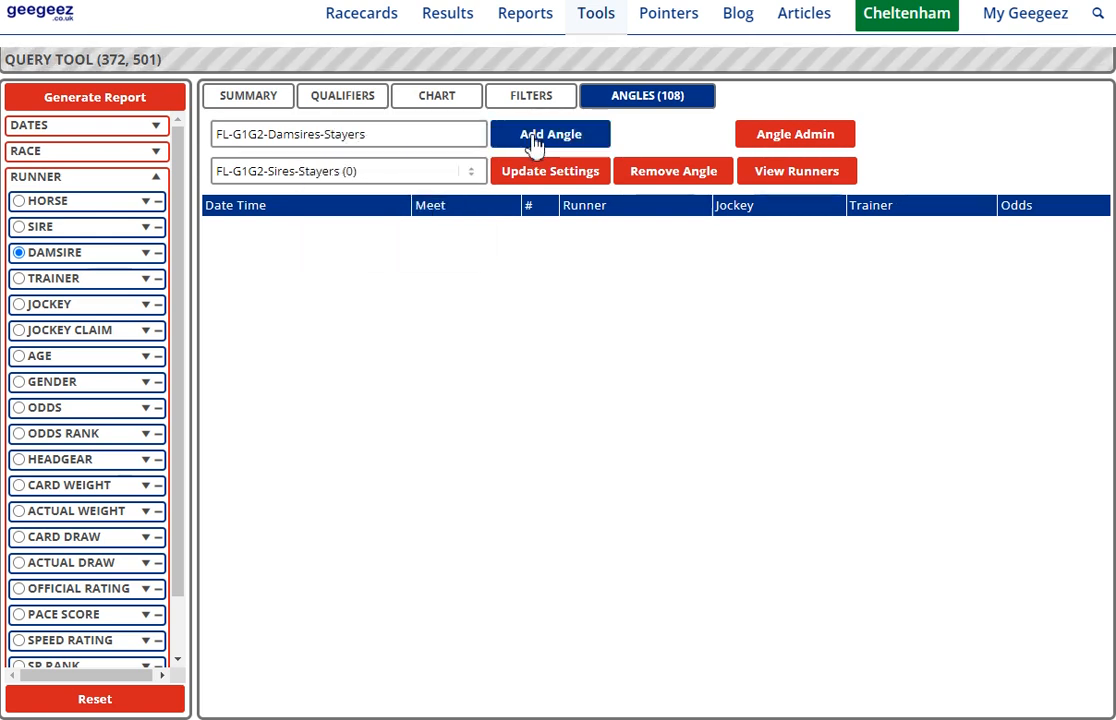
# Load the saved angle FL-G1G2-Sires-Marathon
pyautogui.click(468, 174)
pyautogui.scroll(-3, 418, 336)
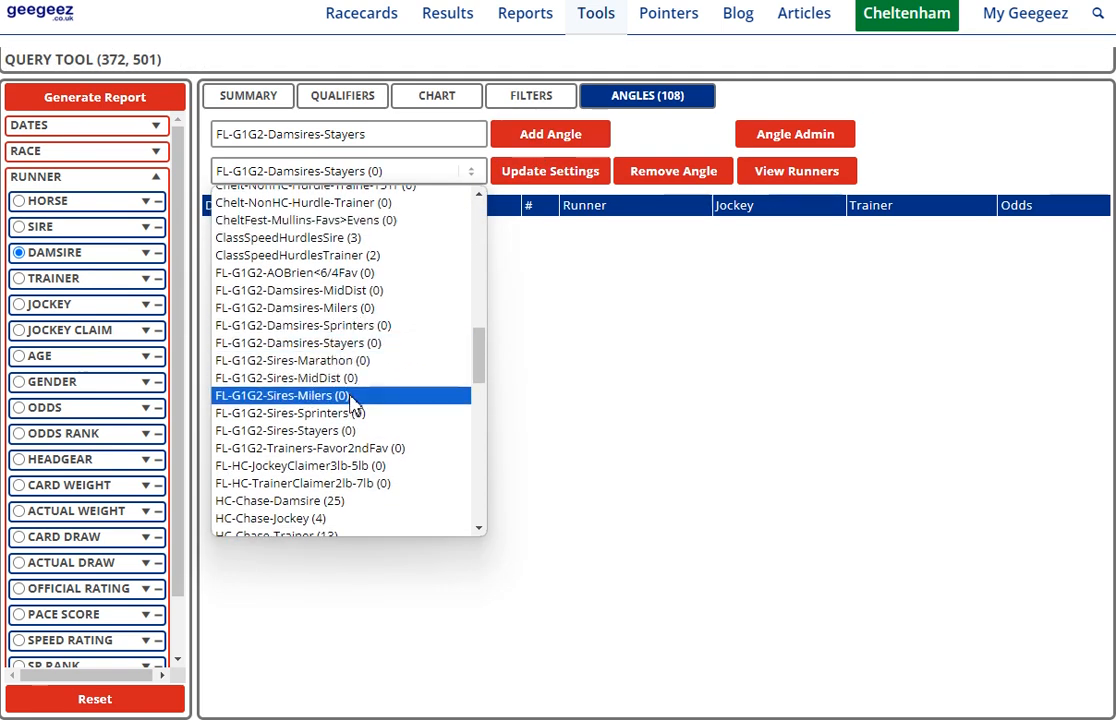
pyautogui.click(274, 360)
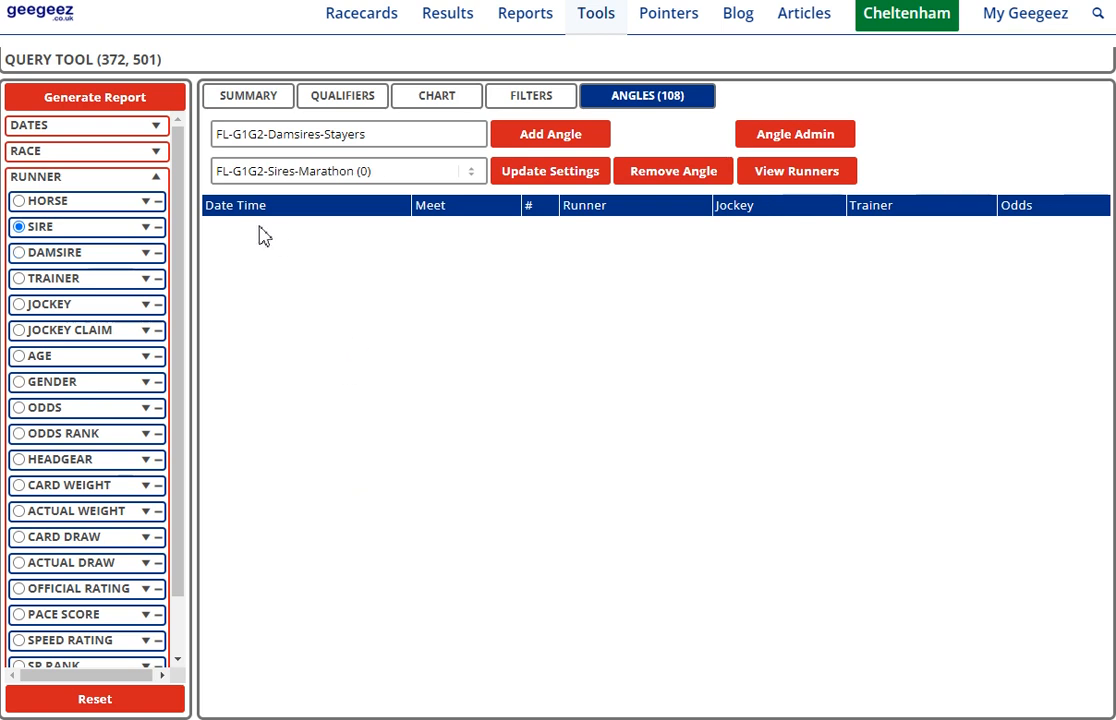
# Generate the report for the loaded marathon sires angle and review its active filters
pyautogui.click(133, 110)
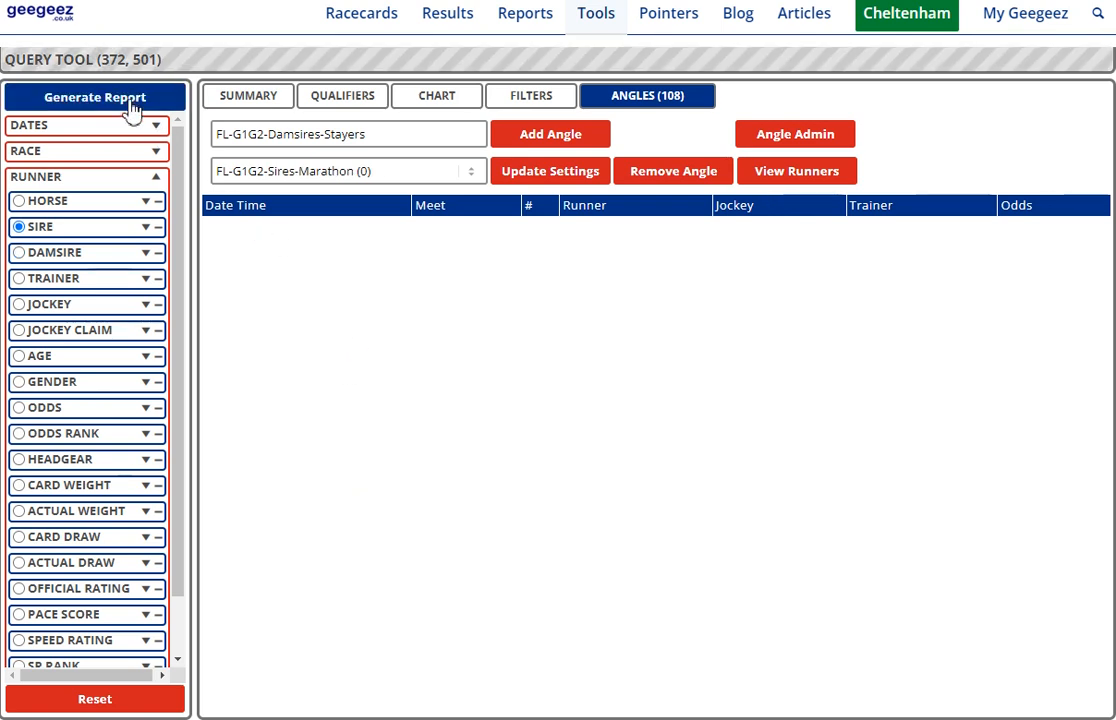
pyautogui.click(548, 100)
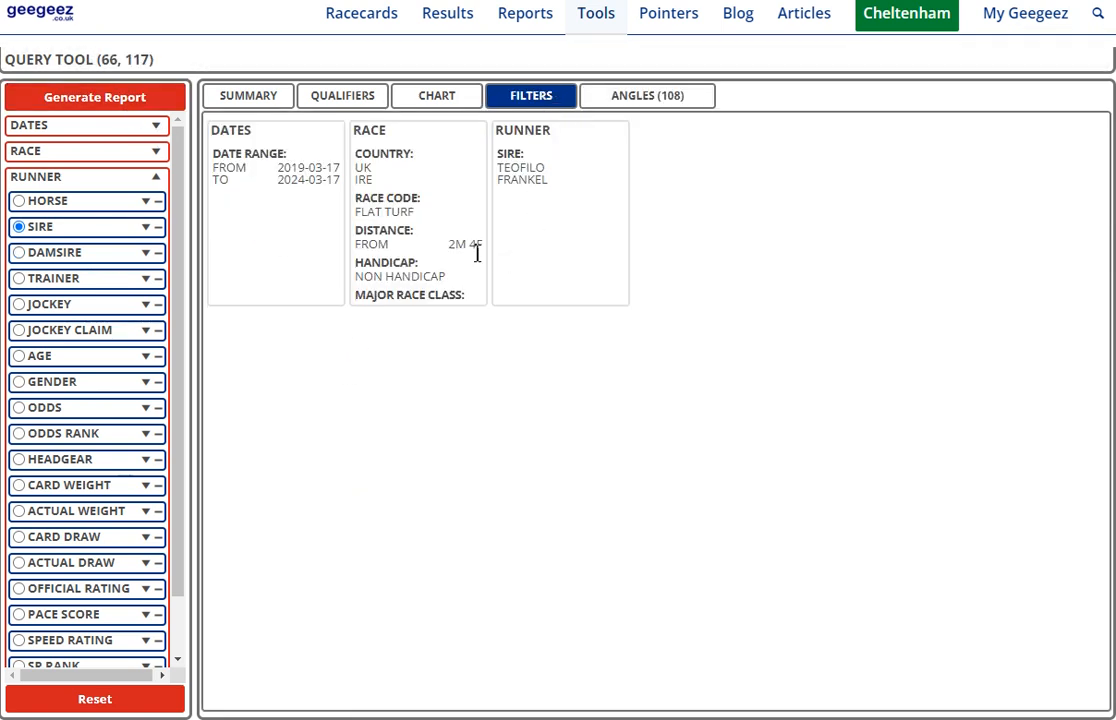
pyautogui.click(616, 113)
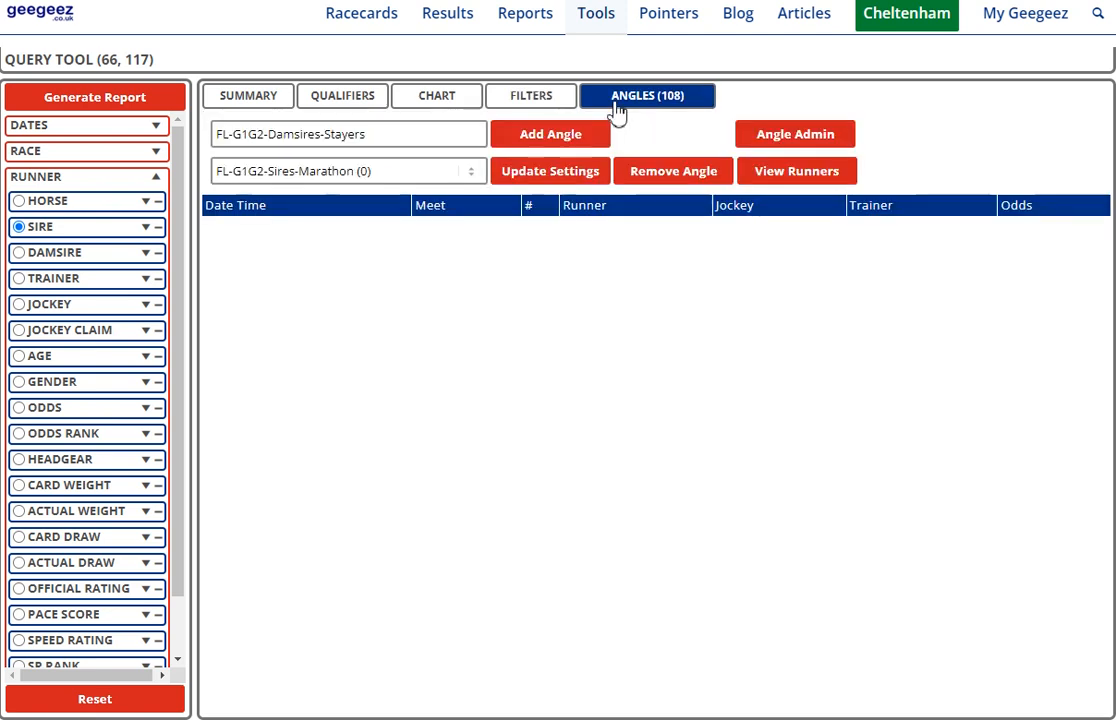
# Deselect Teofilo and Frankel in the sire filter and generate the summary report grouped by damsire
pyautogui.click(146, 227)
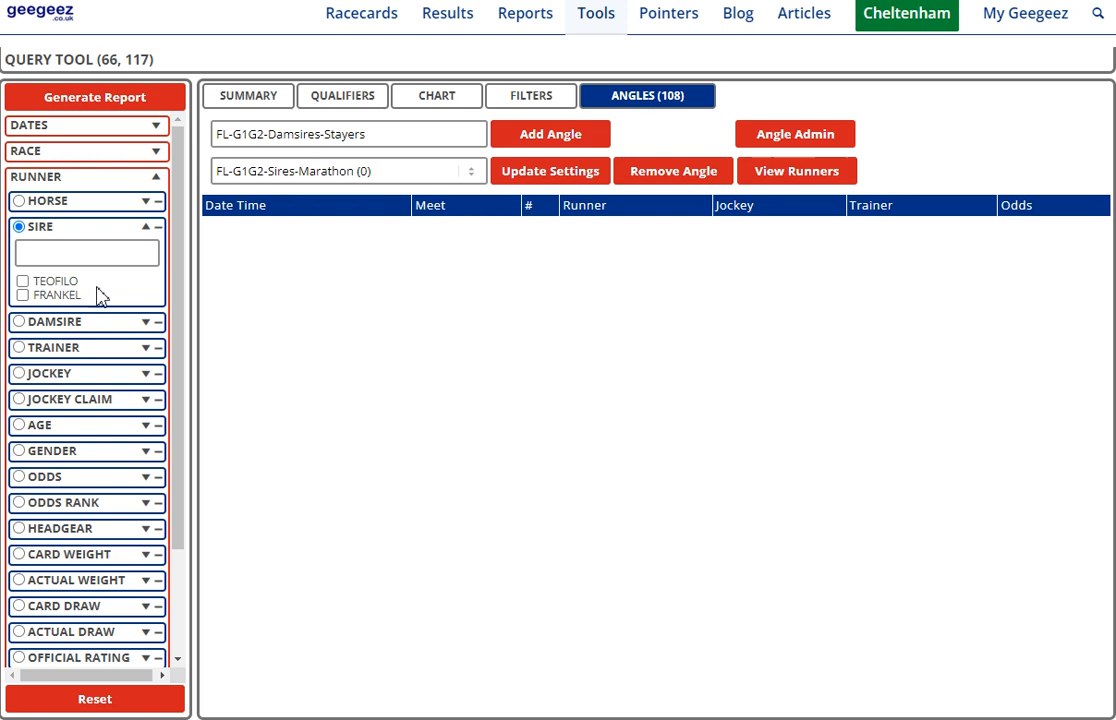
pyautogui.click(19, 323)
pyautogui.click(19, 321)
pyautogui.click(75, 99)
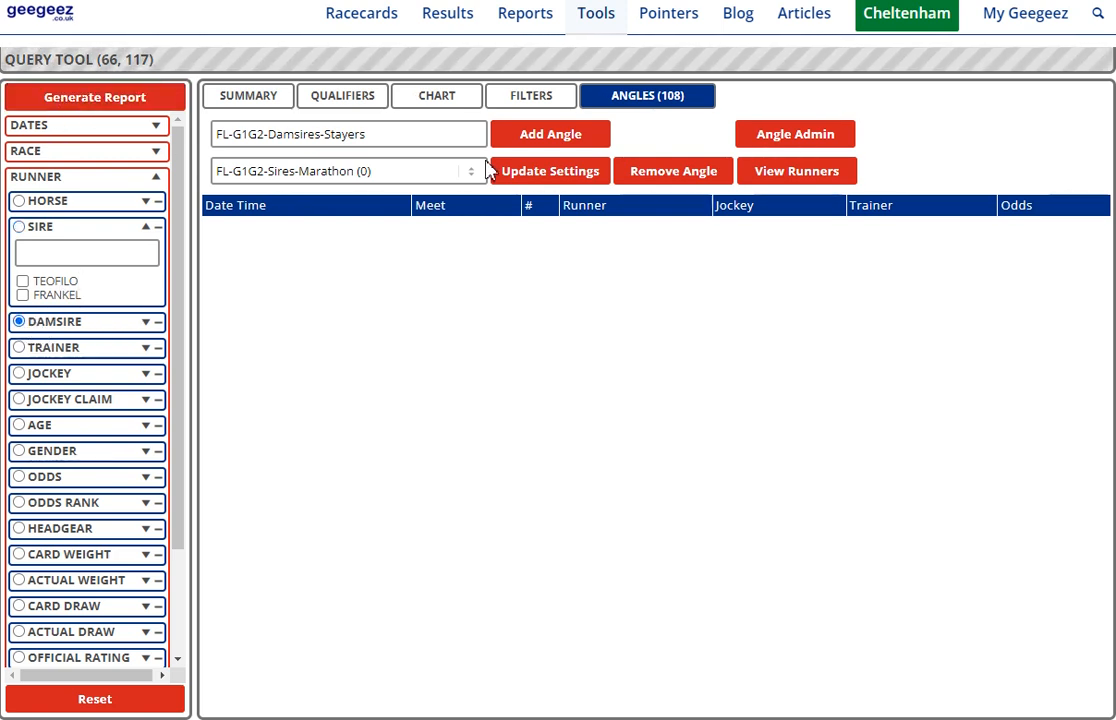
pyautogui.click(248, 97)
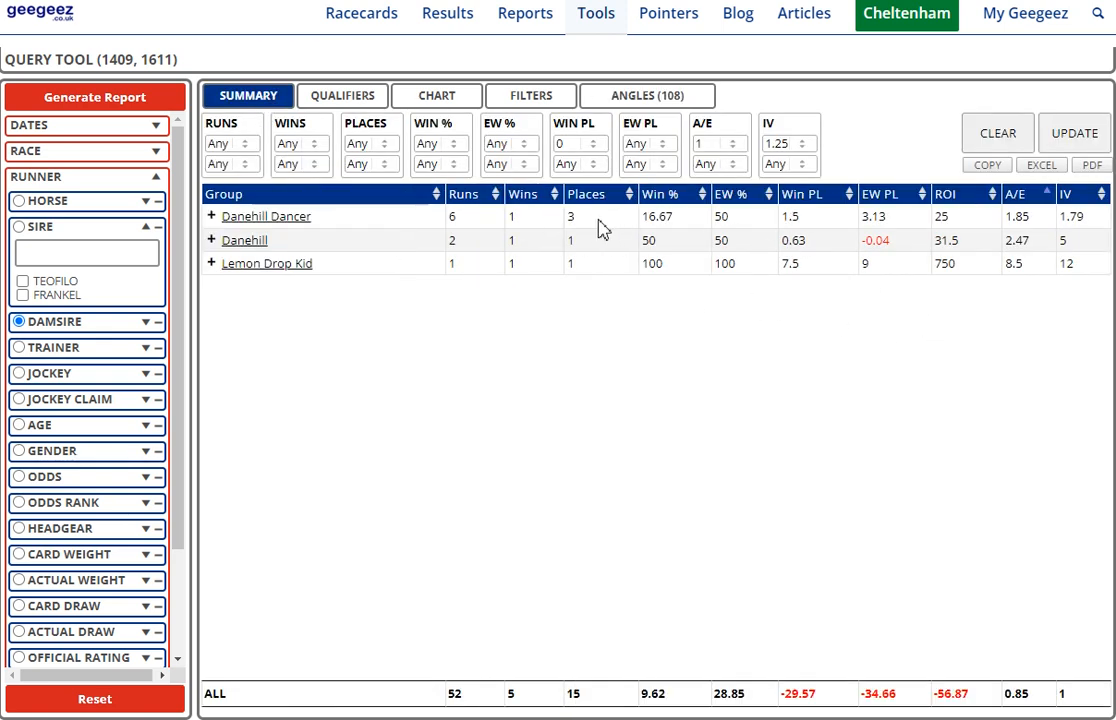
# Add Danehill Dancer, Danehill and Lemon Drop Kid to the damsire filter, and regenerate the report to review its qualifiers
pyautogui.click(211, 216)
pyautogui.click(211, 240)
pyautogui.click(211, 263)
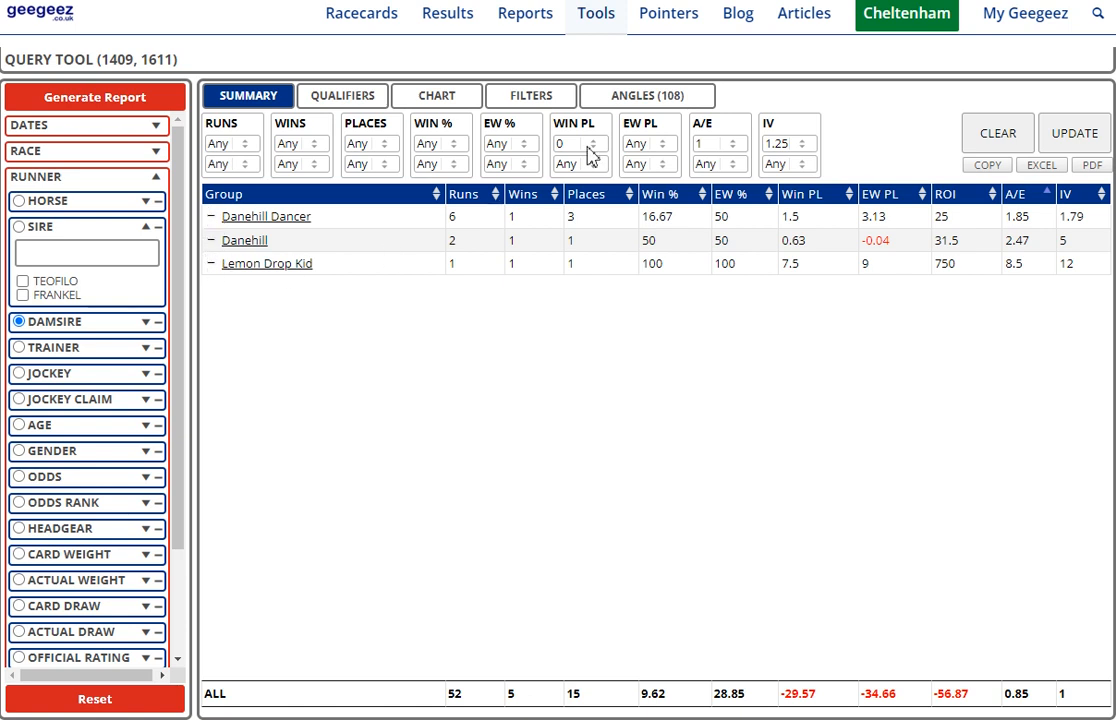
pyautogui.click(140, 100)
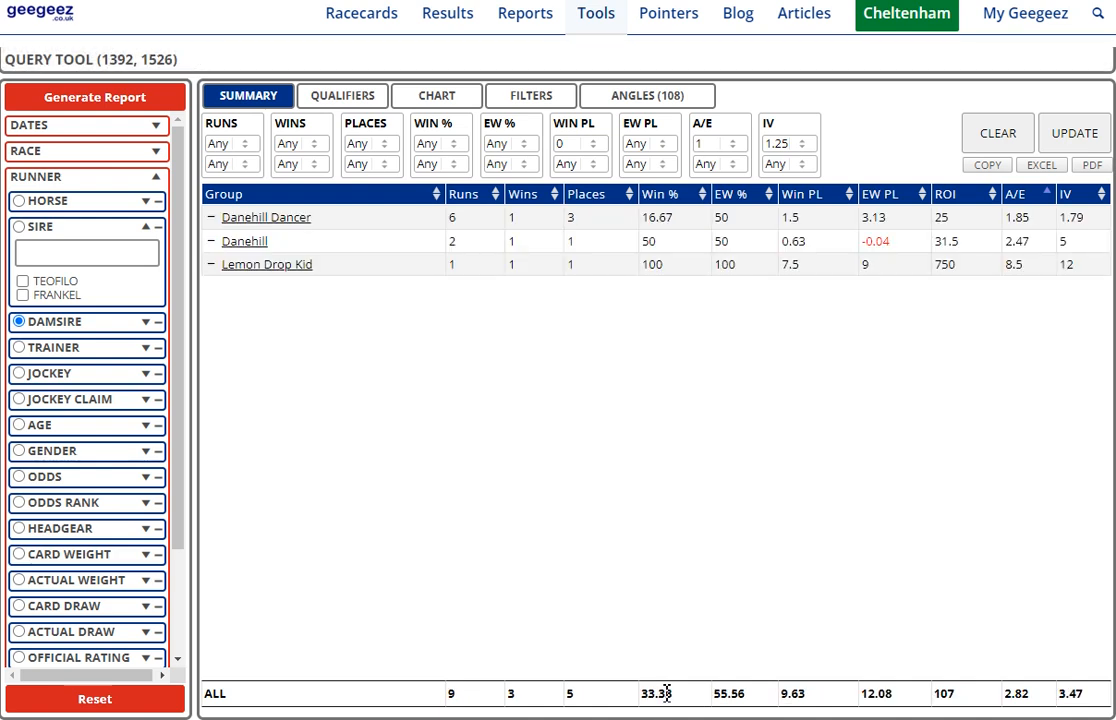
pyautogui.click(342, 96)
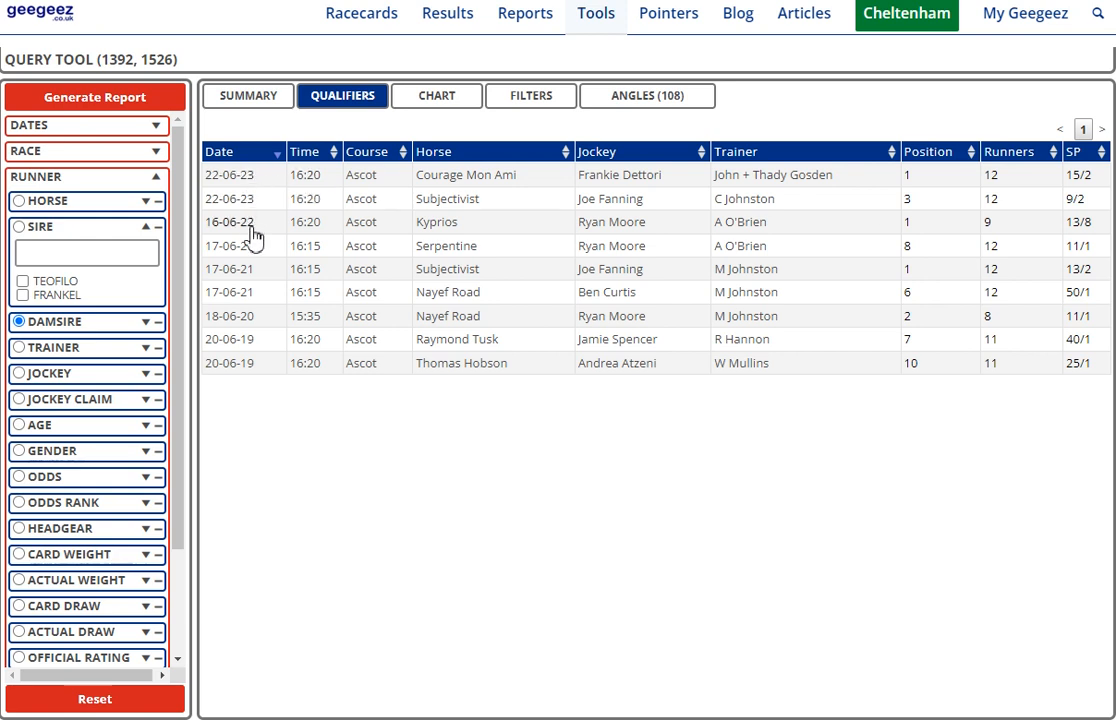
# Save the current filters as a new angle named FL-G1G2-Damsires-Marathon and return to the summary
pyautogui.click(655, 106)
pyautogui.click(406, 136)
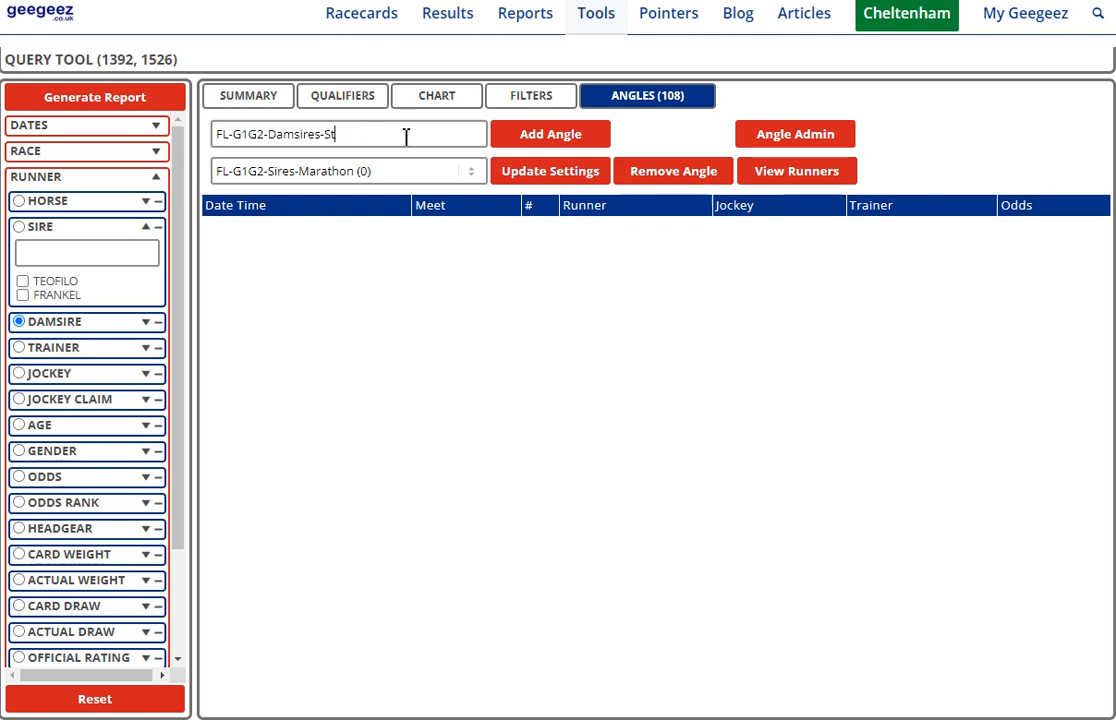
pyautogui.press('BackSpace')
pyautogui.press('BackSpace')
pyautogui.write('Marathon')
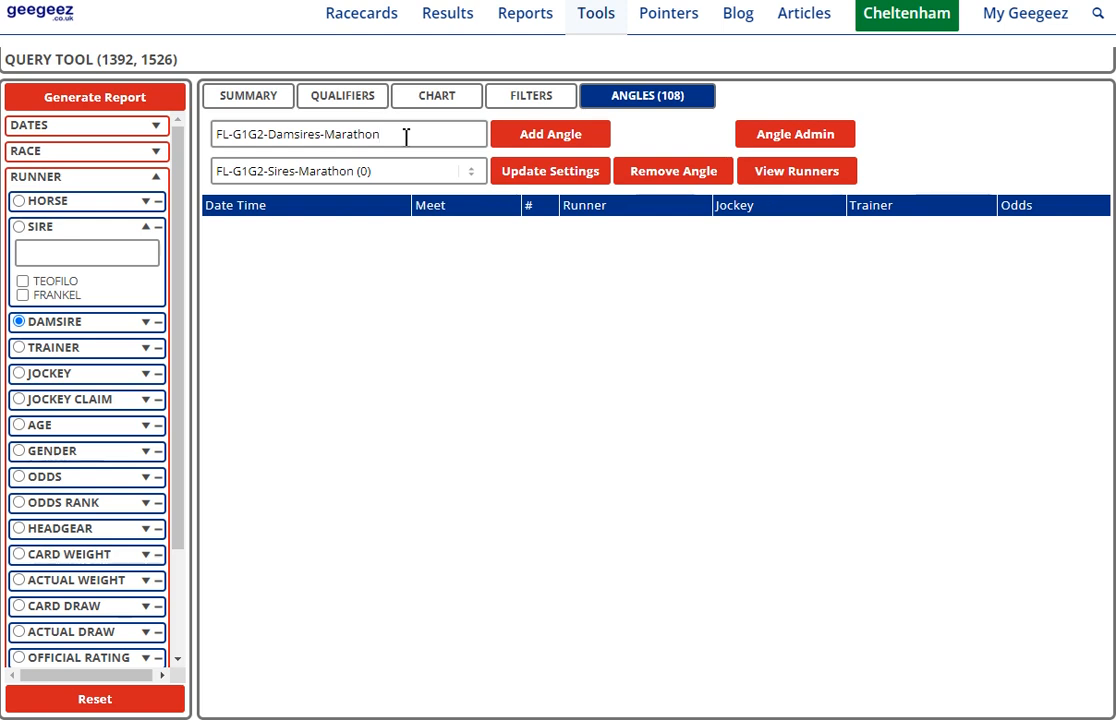
pyautogui.click(532, 148)
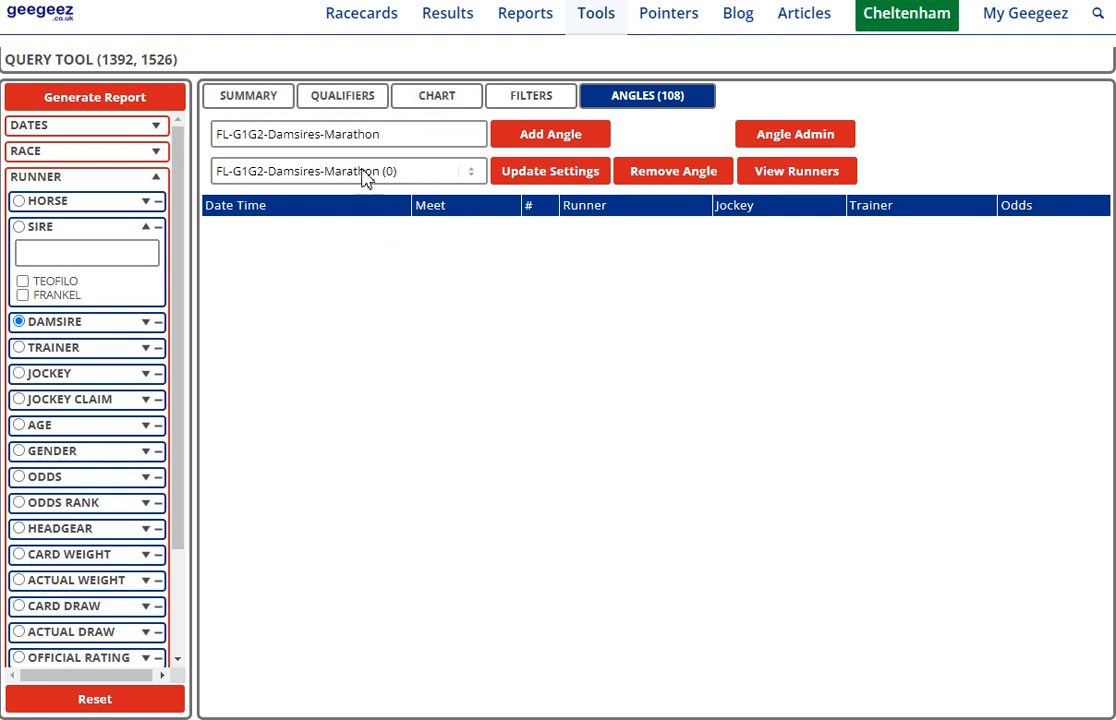
pyautogui.click(250, 100)
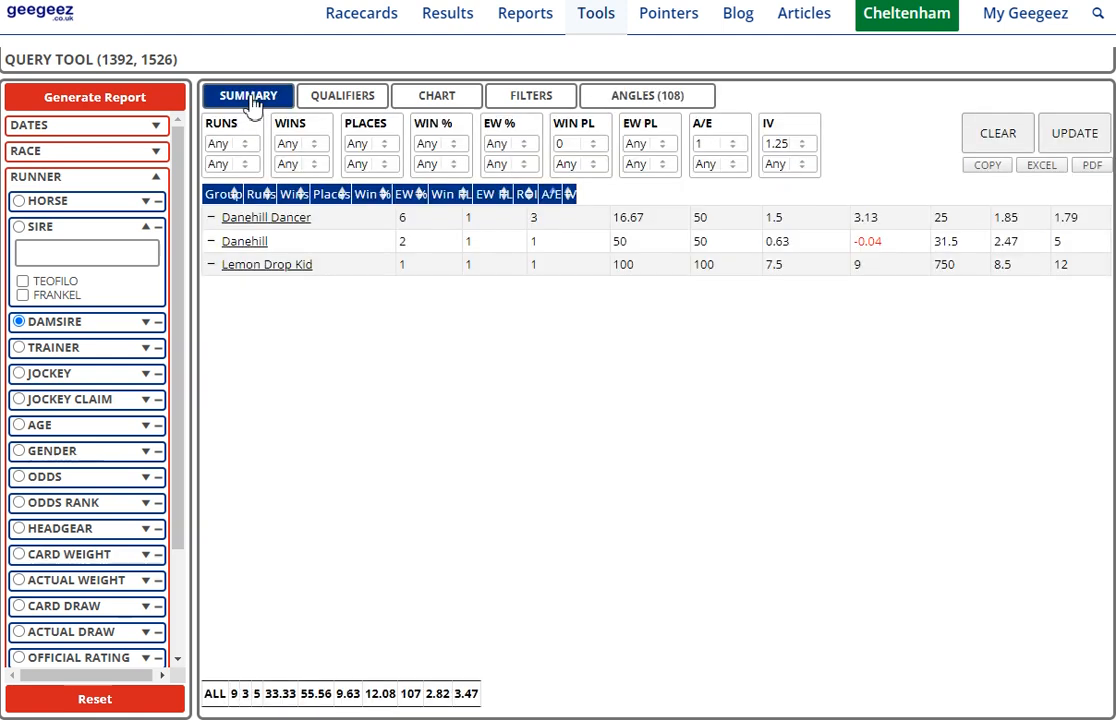